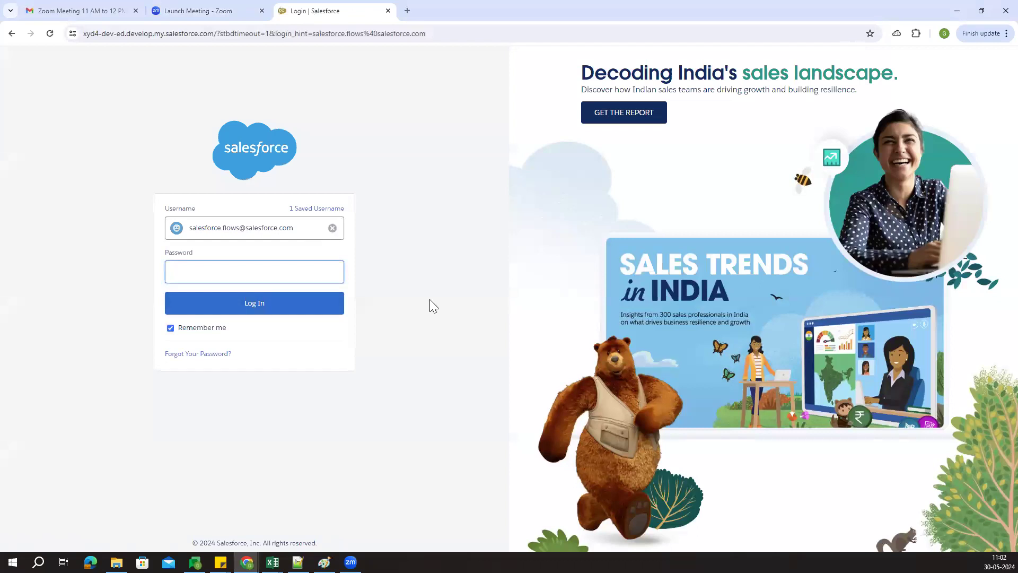
Enter the account password for the saved username and log in to the org
click(289, 268)
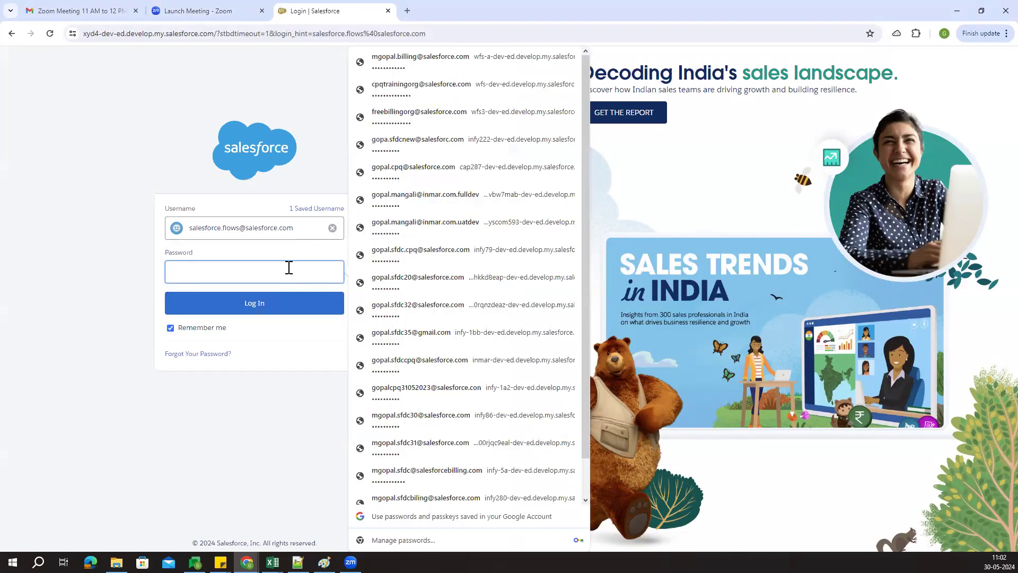
text(•)
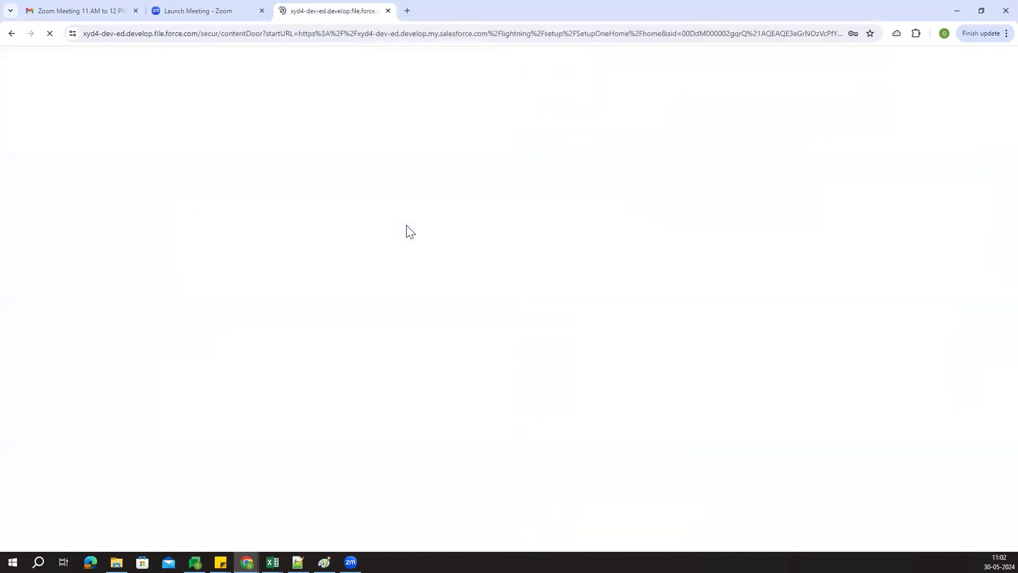
click(855, 233)
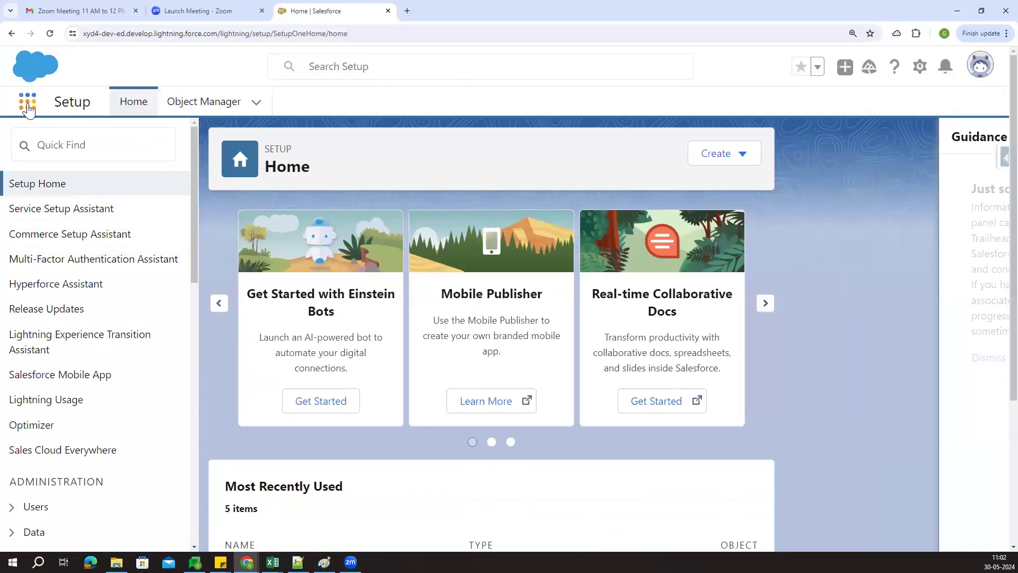
Dismiss the Guidance Center introduction and close the Guidance Center
click(27, 104)
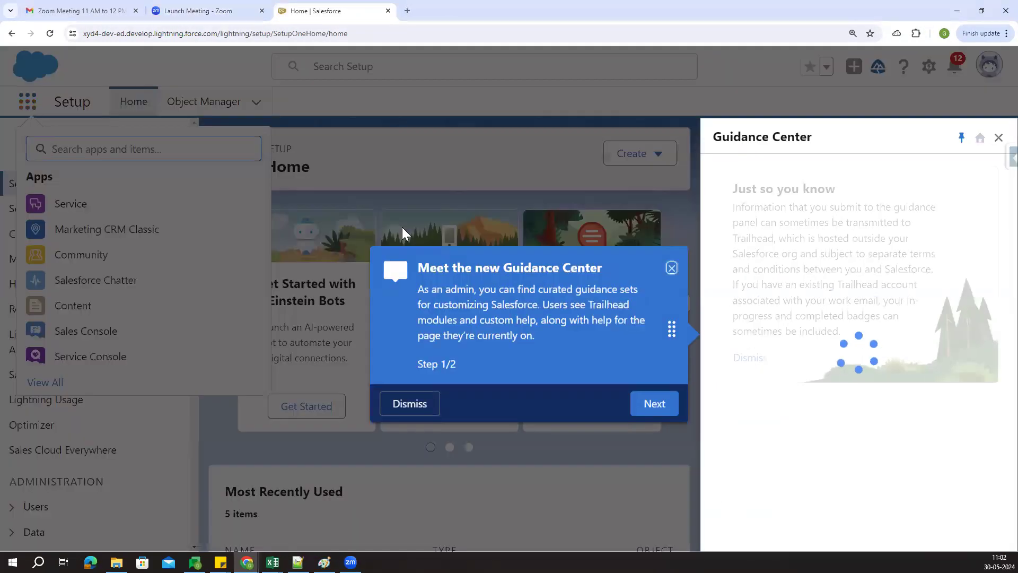
click(412, 409)
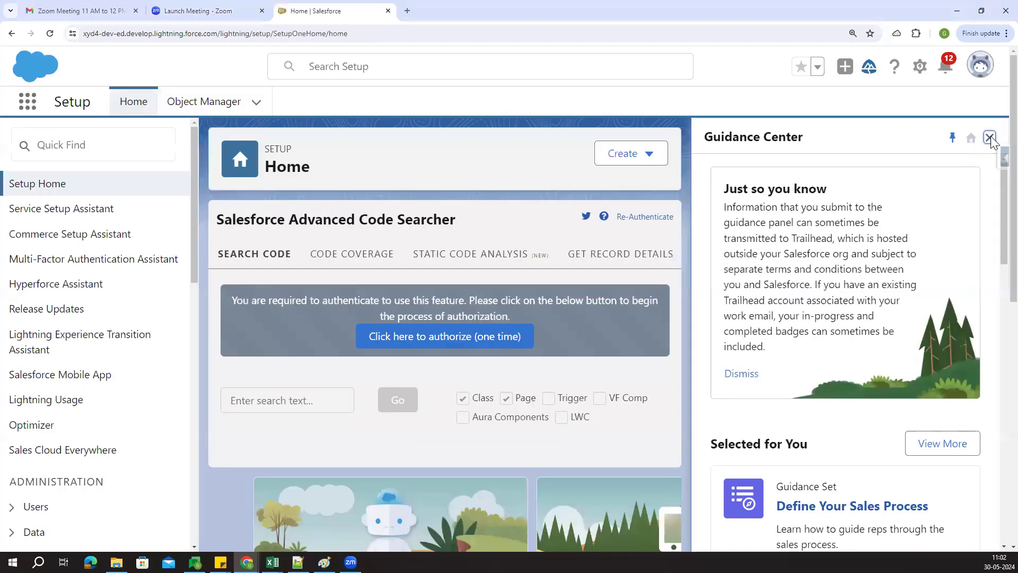
click(999, 137)
Open the Service app, and from there find and switch to the Sales app
click(35, 107)
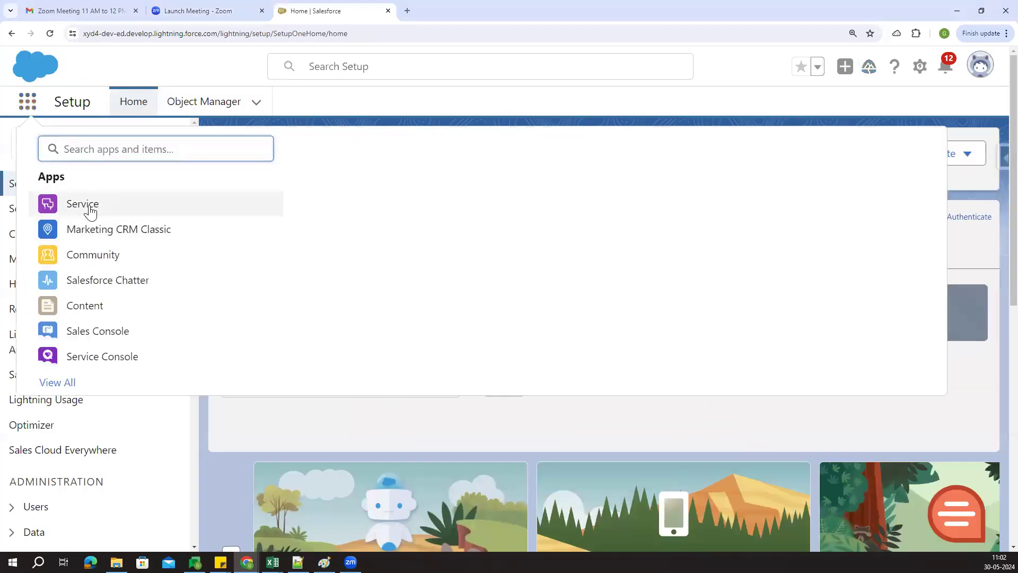
click(92, 209)
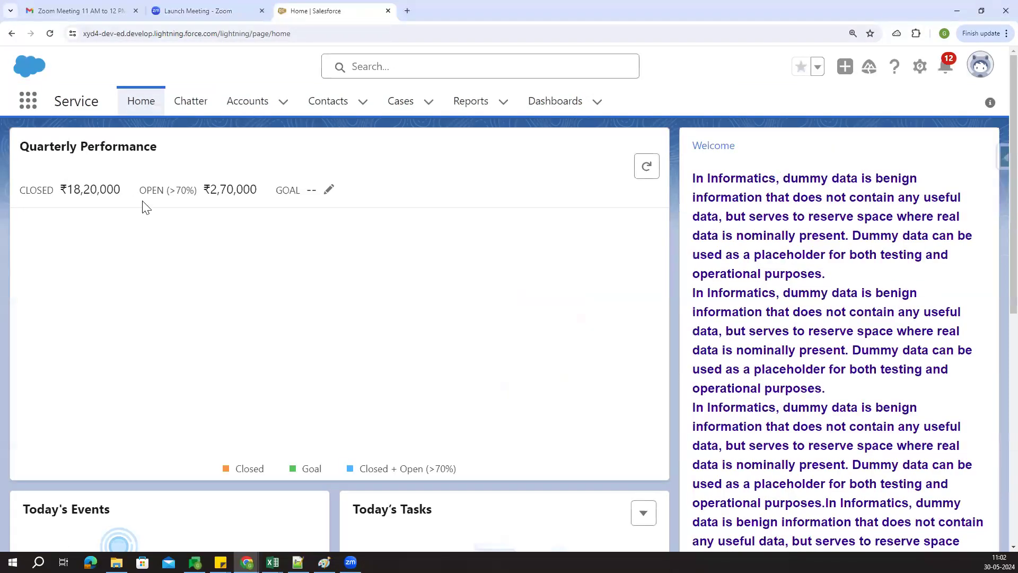
click(35, 108)
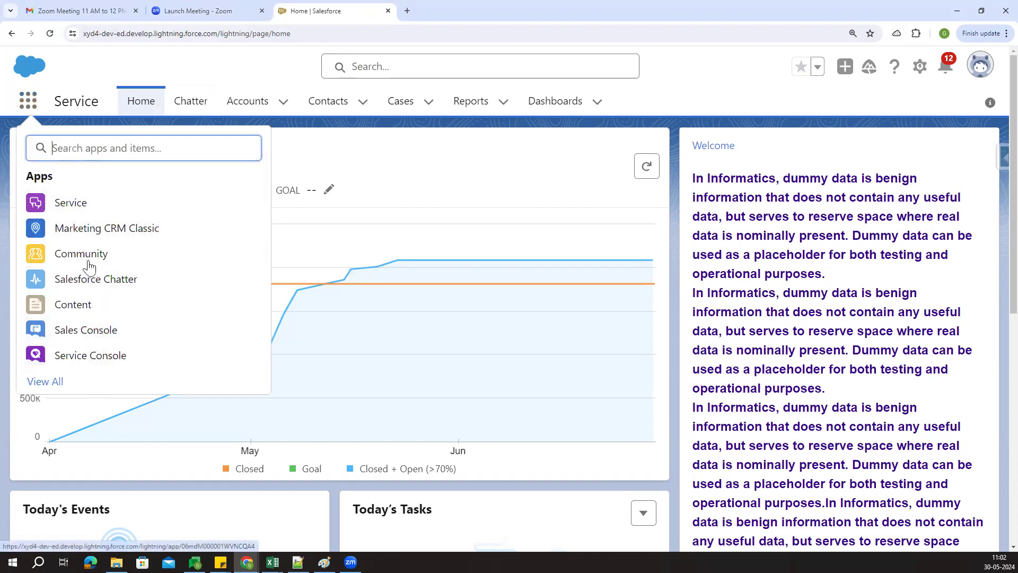
text(Sa)
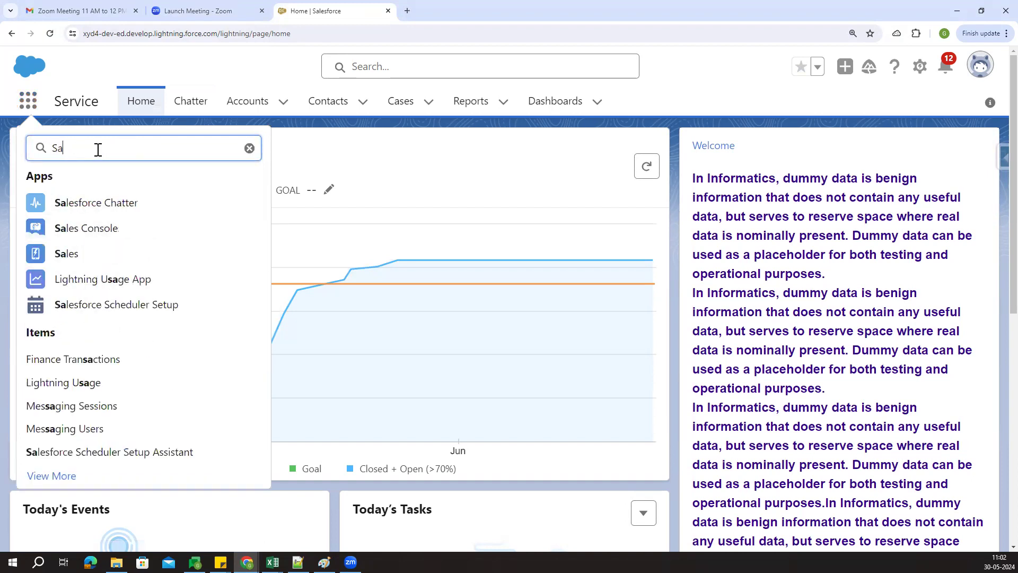
click(75, 262)
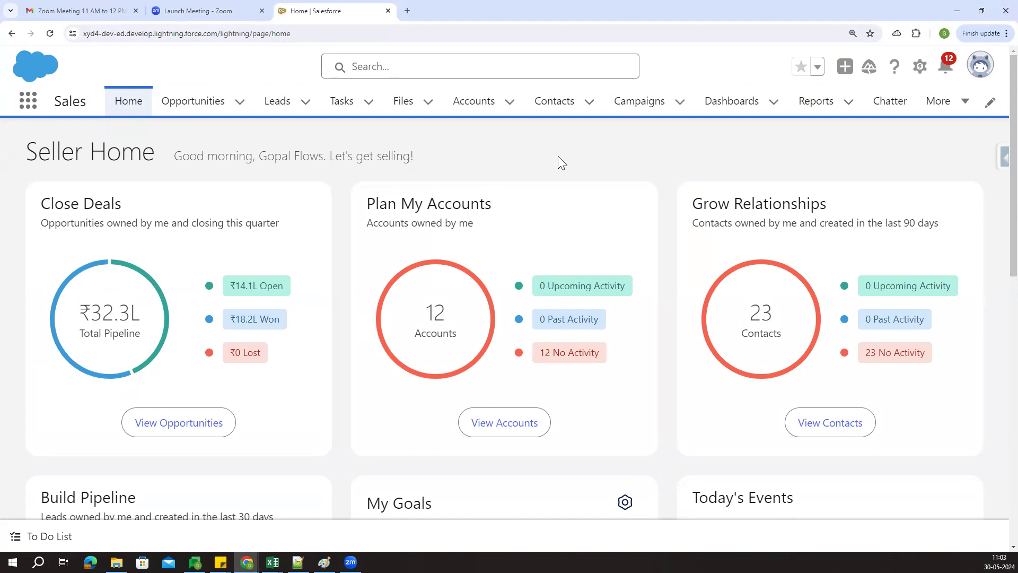
Open the Farmers Coop. of Florida lead from the Leads list and close the compact setting prompt
click(278, 102)
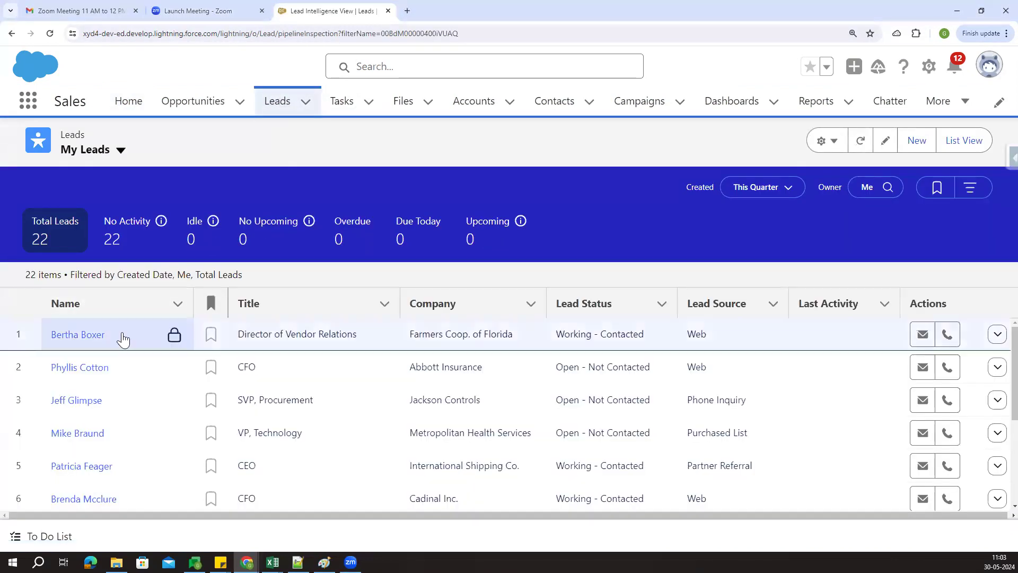
click(78, 335)
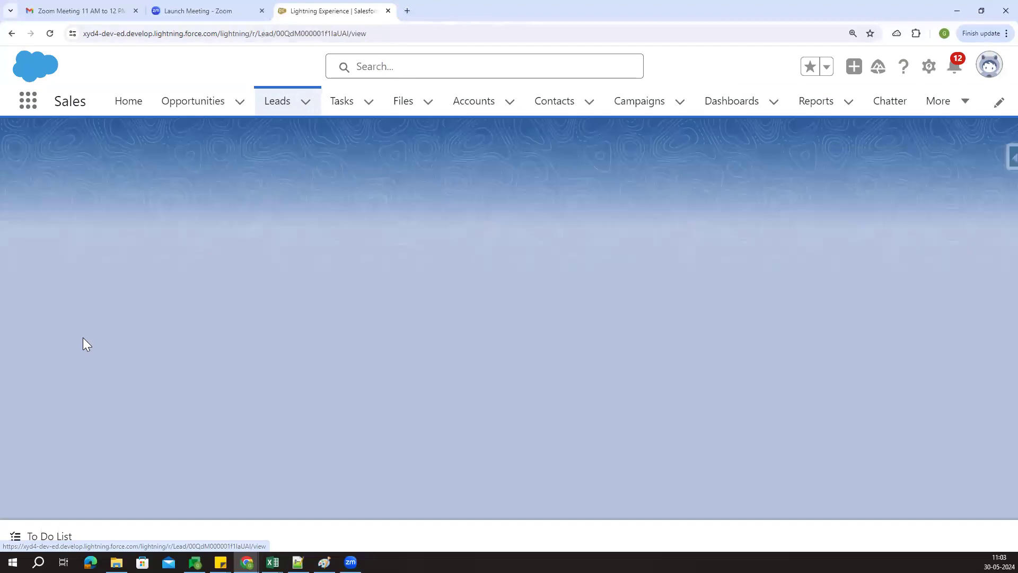
click(134, 344)
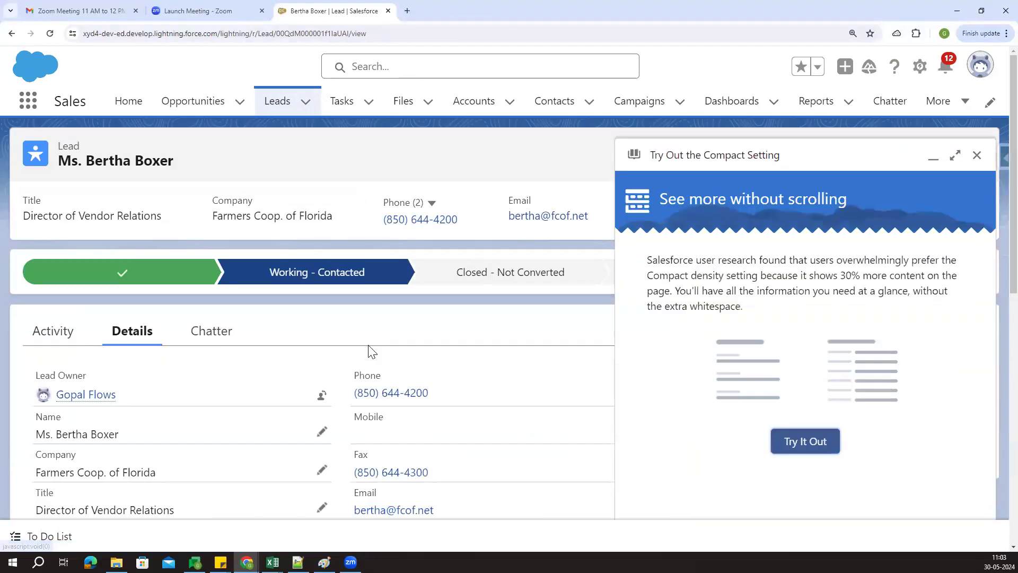
click(977, 158)
Examine the lead's details, in particular its Annual Revenue and Rating fields
scroll(143, 415, down, 4)
scroll(144, 416, up, 4)
scroll(300, 336, down, 5)
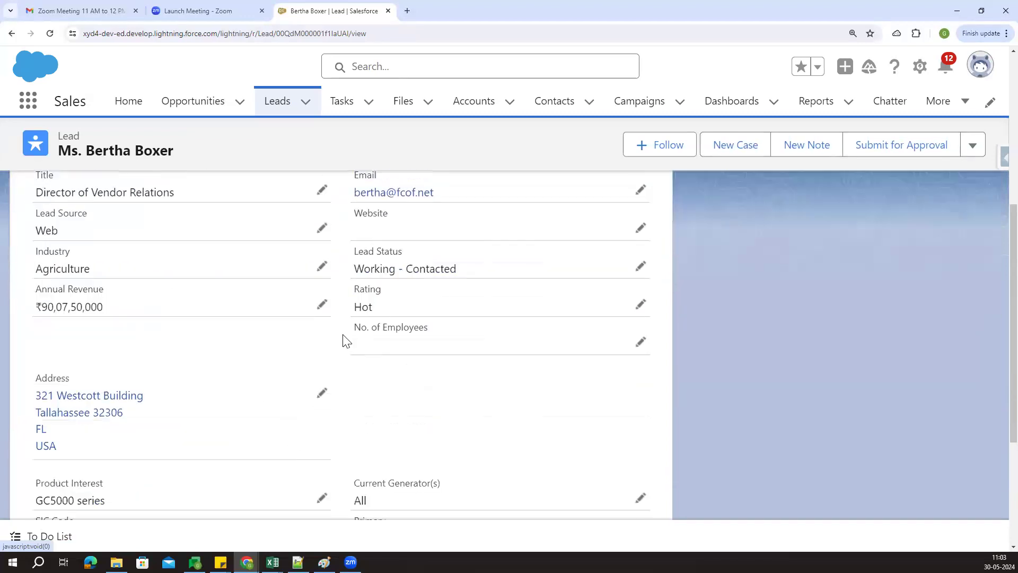
scroll(313, 350, up, 5)
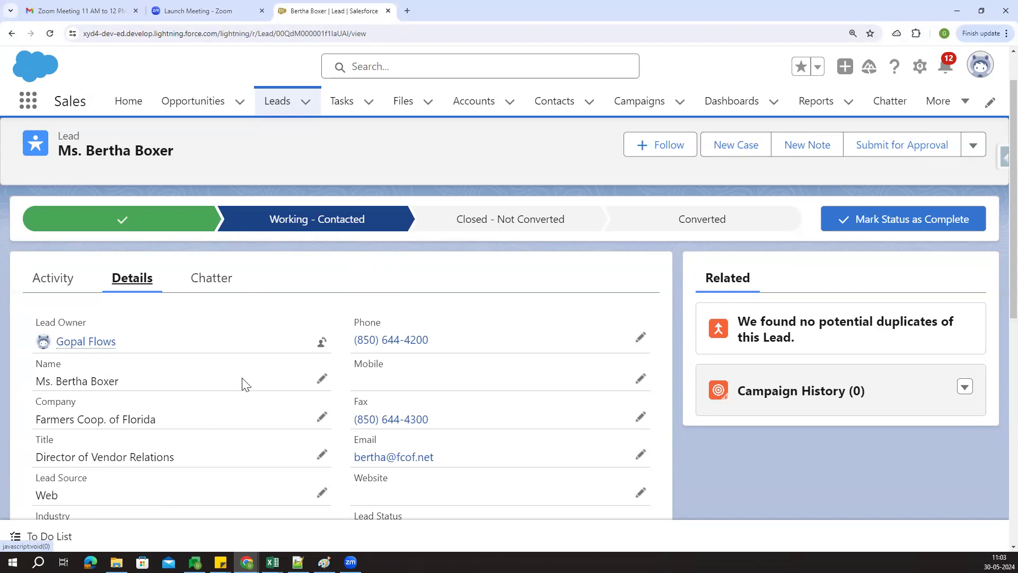
scroll(242, 377, down, 3)
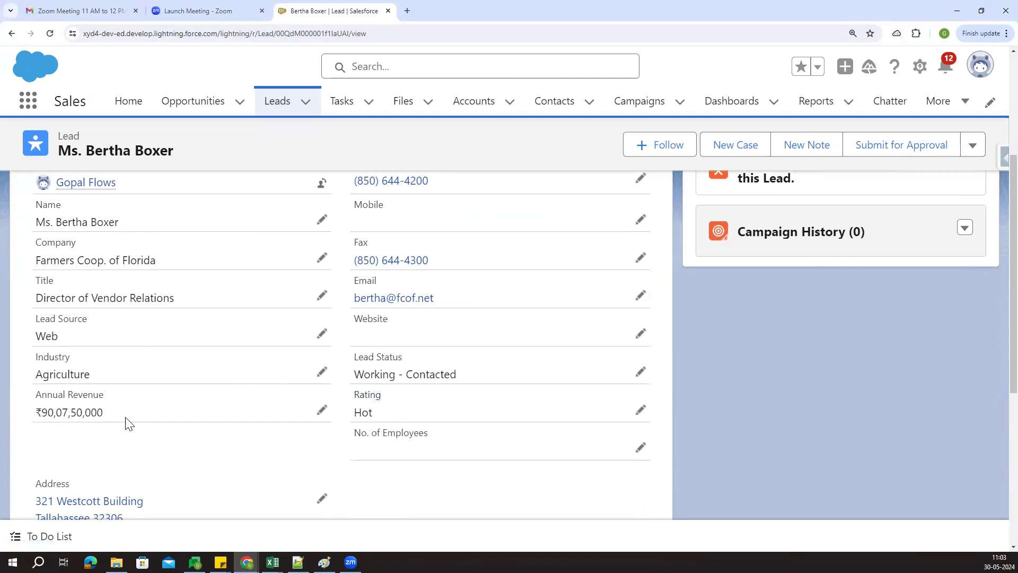
drag(34, 395, 116, 403)
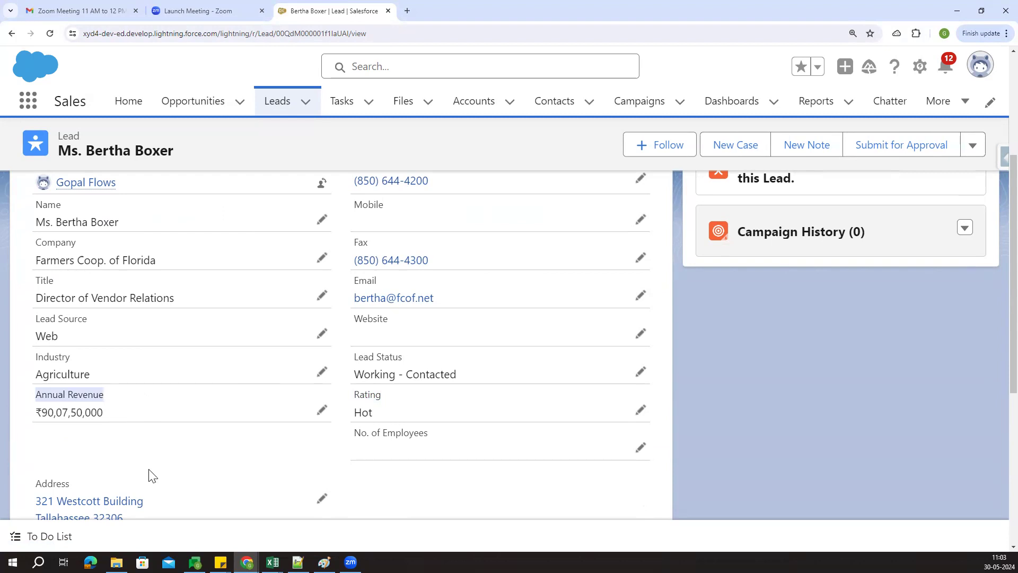
click(136, 455)
drag(34, 394, 113, 398)
click(272, 461)
drag(350, 416, 381, 418)
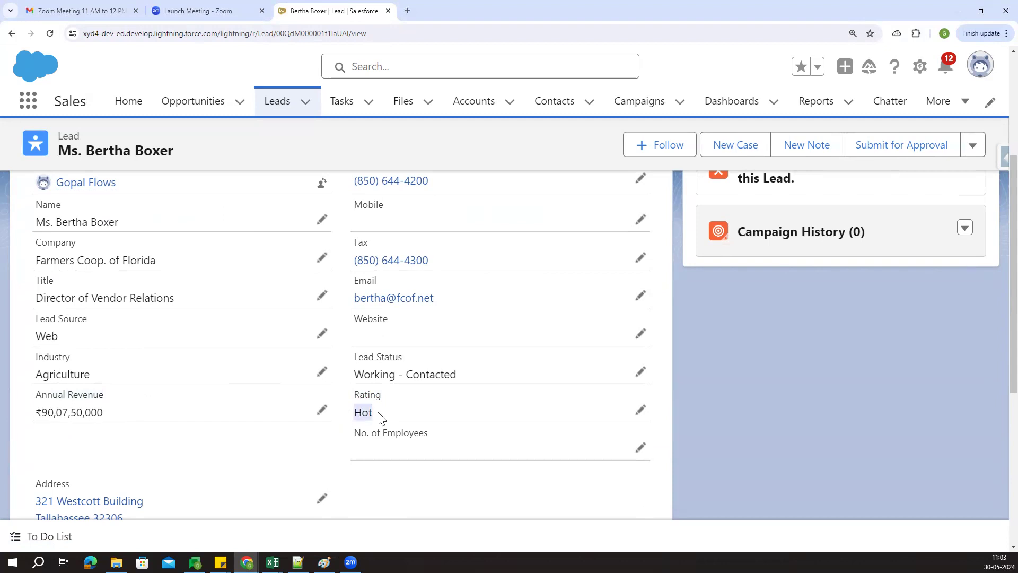
click(313, 445)
Try a Cold rating on the lead alongside its Annual Revenue and discard the edit
click(642, 412)
click(425, 424)
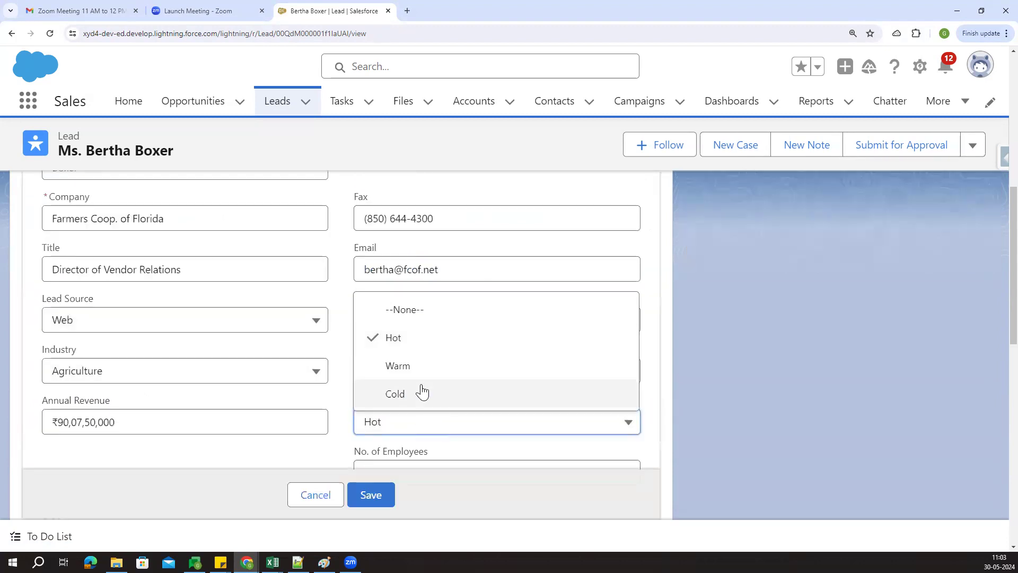
click(406, 395)
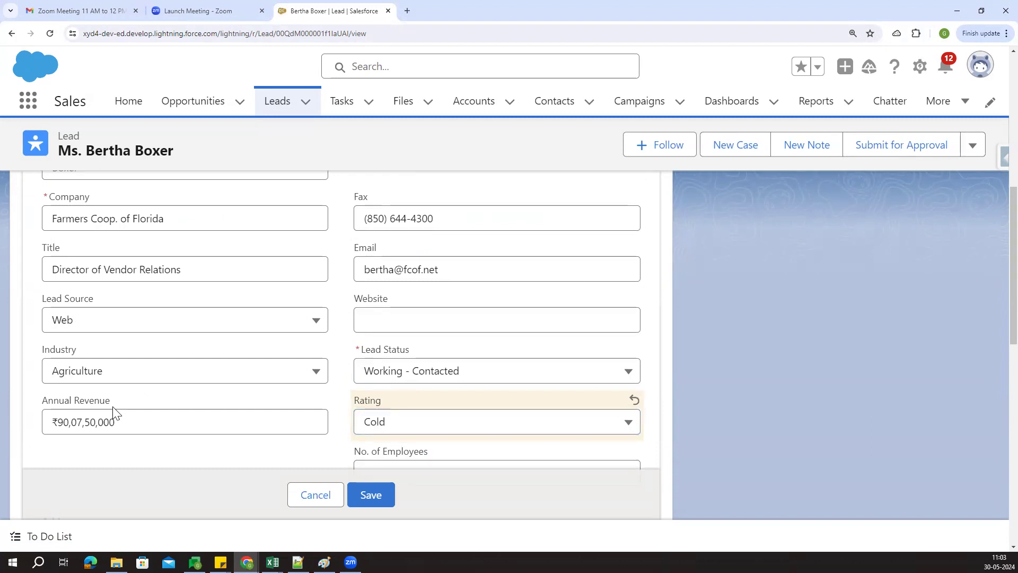
click(142, 423)
drag(98, 422, 46, 419)
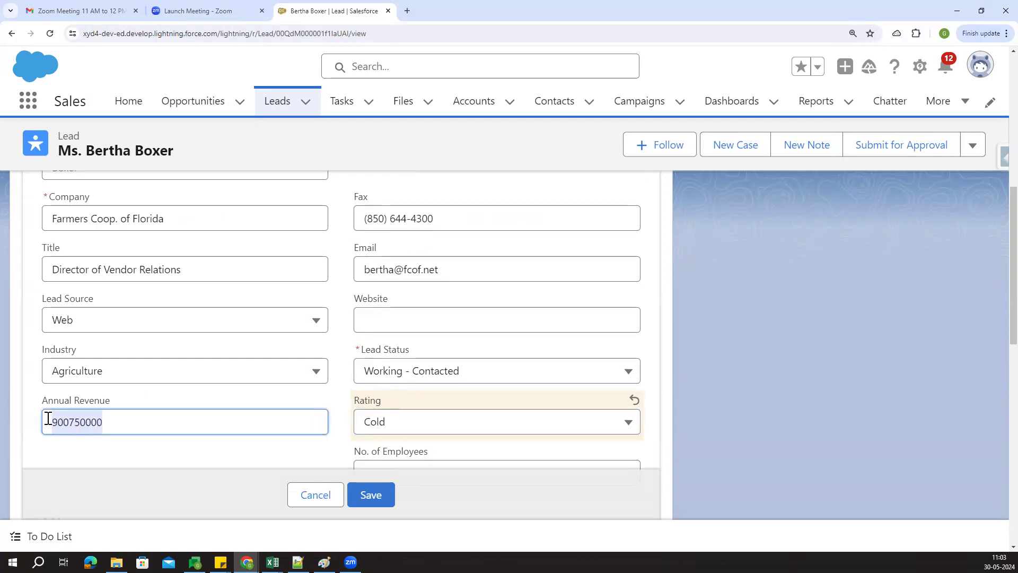
click(368, 427)
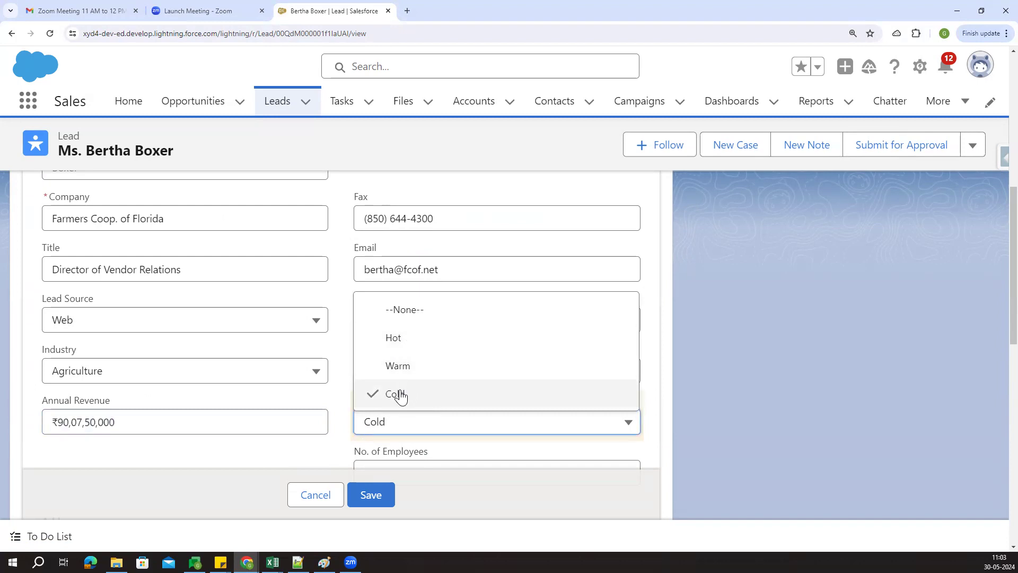
click(317, 492)
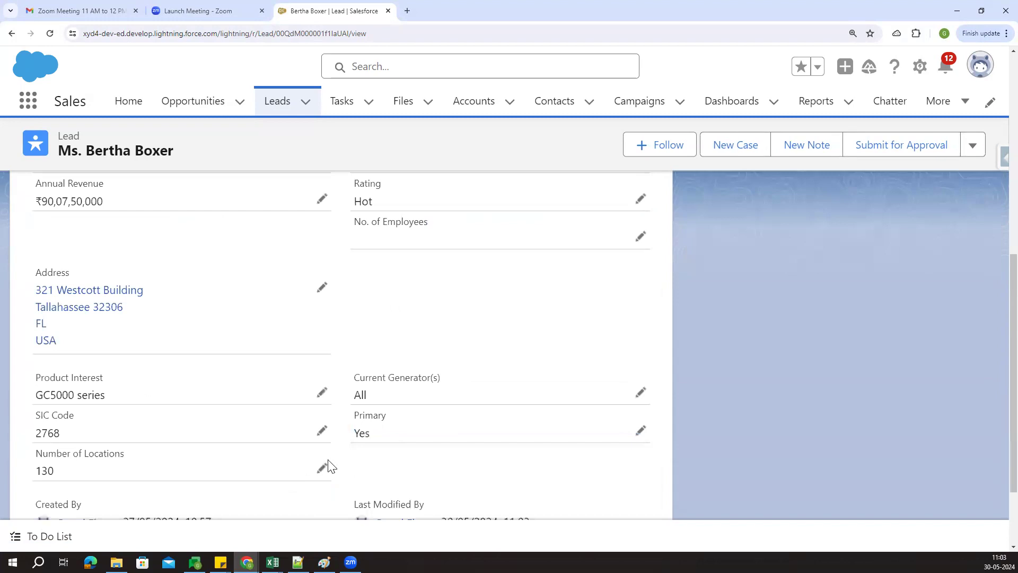
Edit the lead from its Industry field and try the Lead Status Open - Not Contacted
scroll(297, 472, up, 2)
double_click(40, 257)
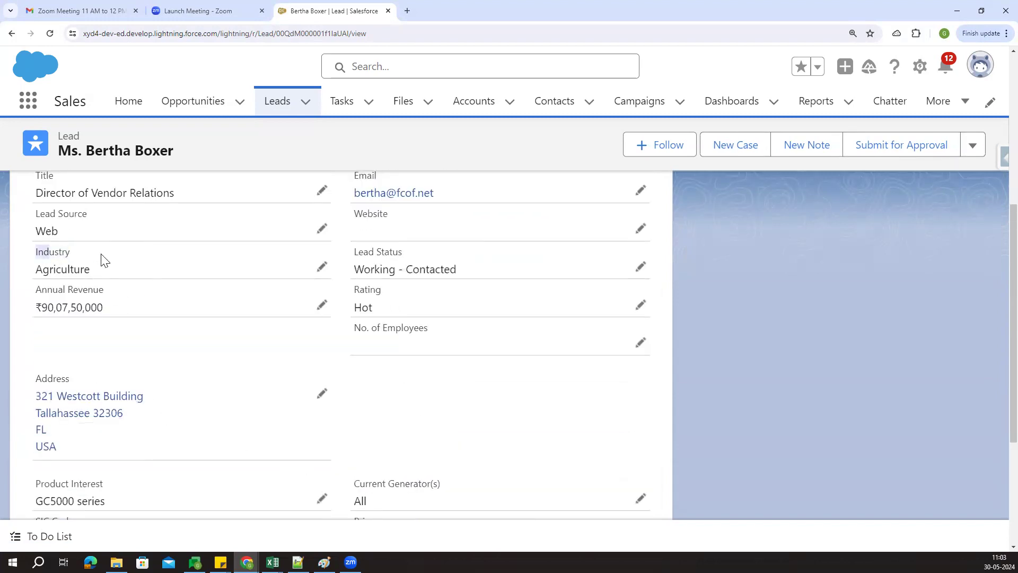
click(321, 267)
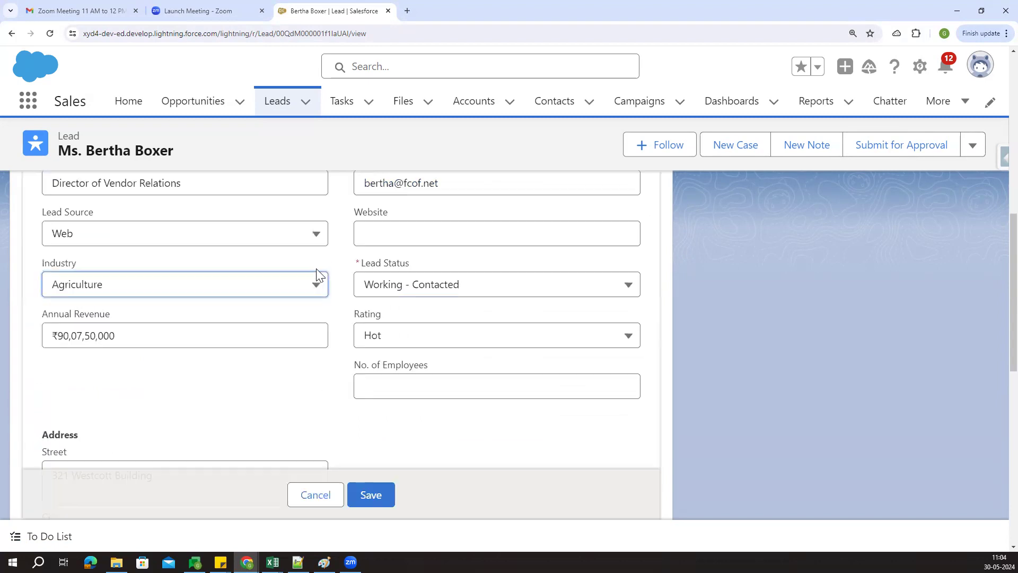
click(480, 293)
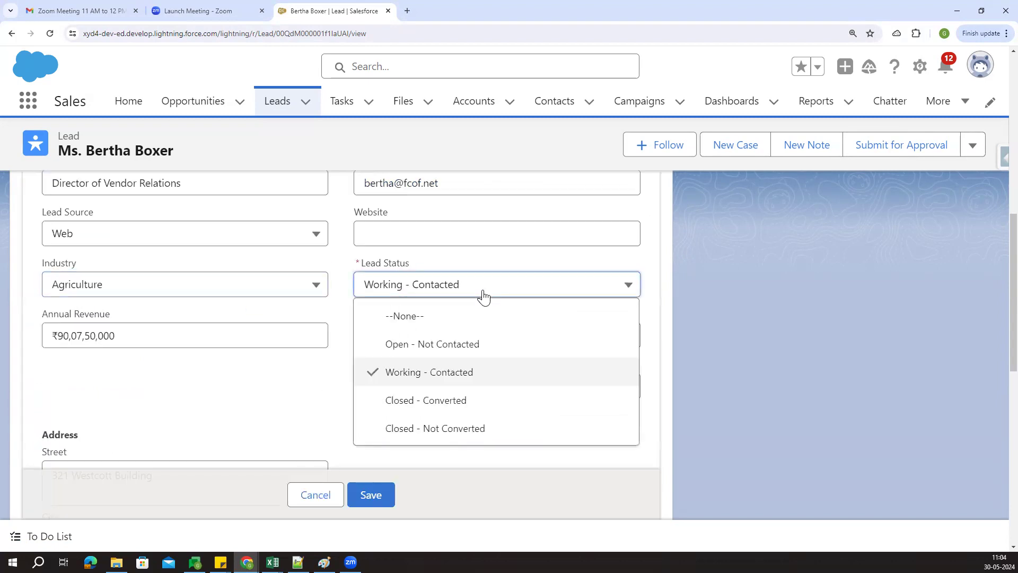
click(442, 354)
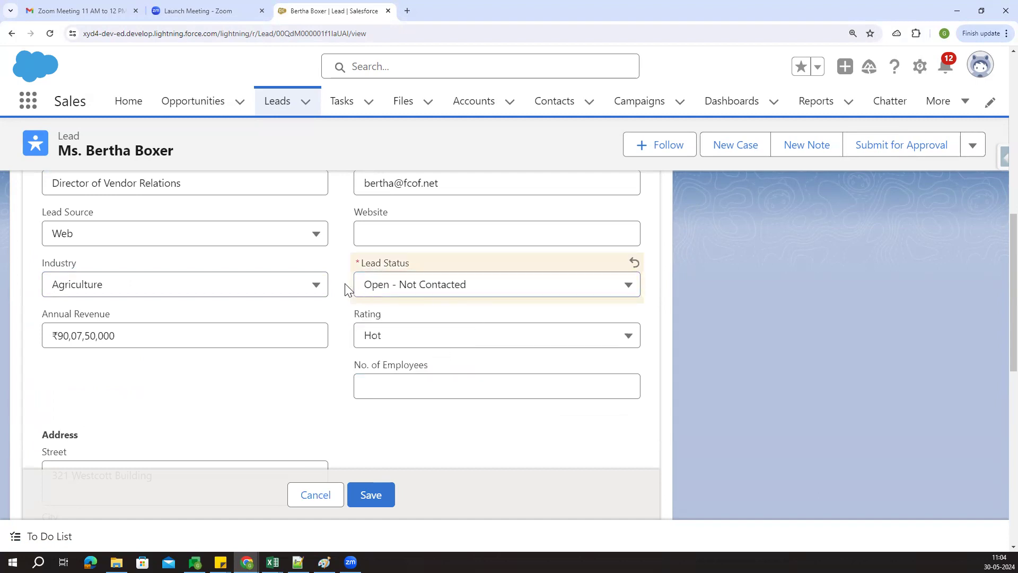
Try Industry Banking with Lead Status Working - Contacted, and discard the lead edits
click(308, 292)
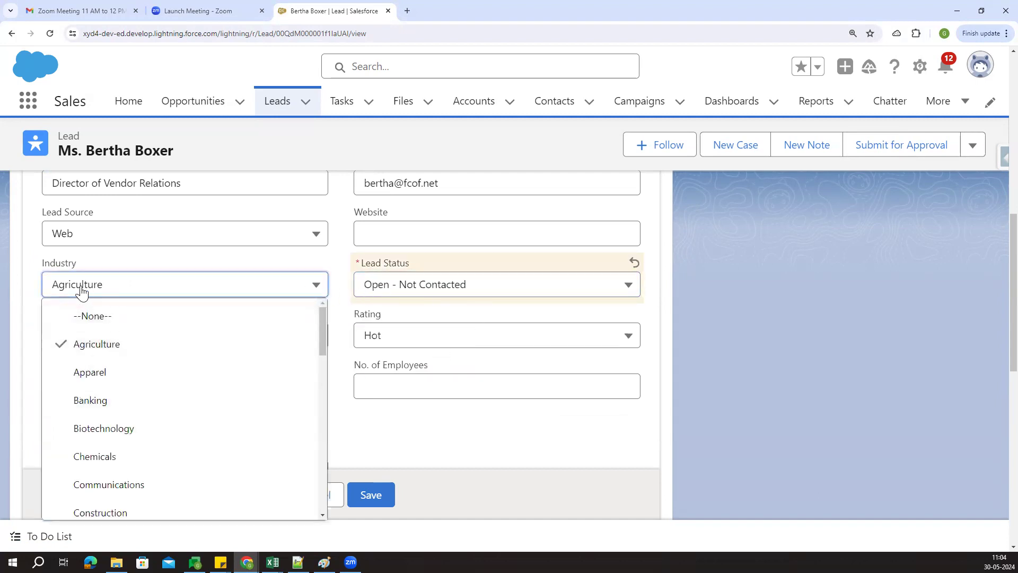
click(127, 407)
click(466, 291)
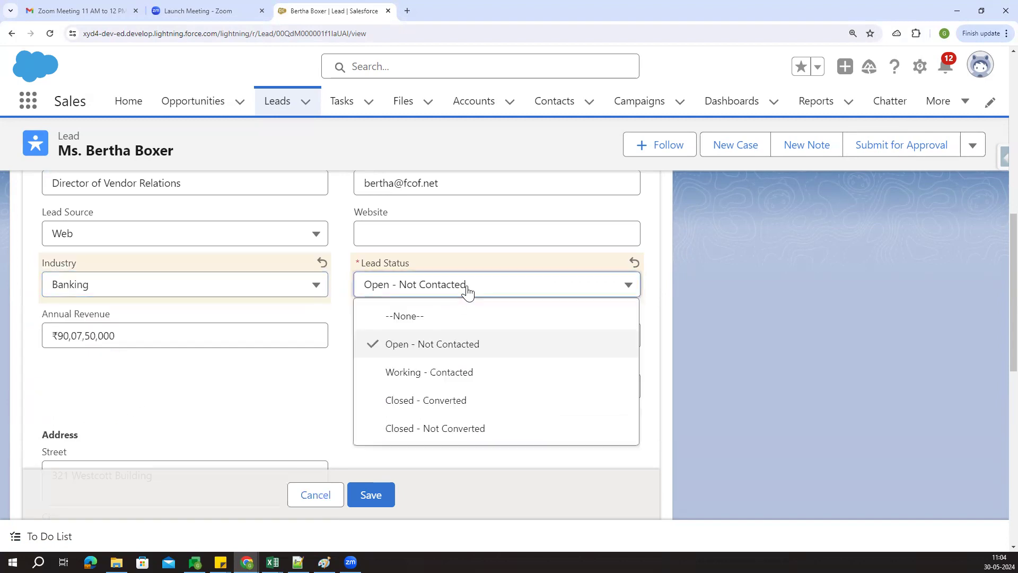
click(440, 376)
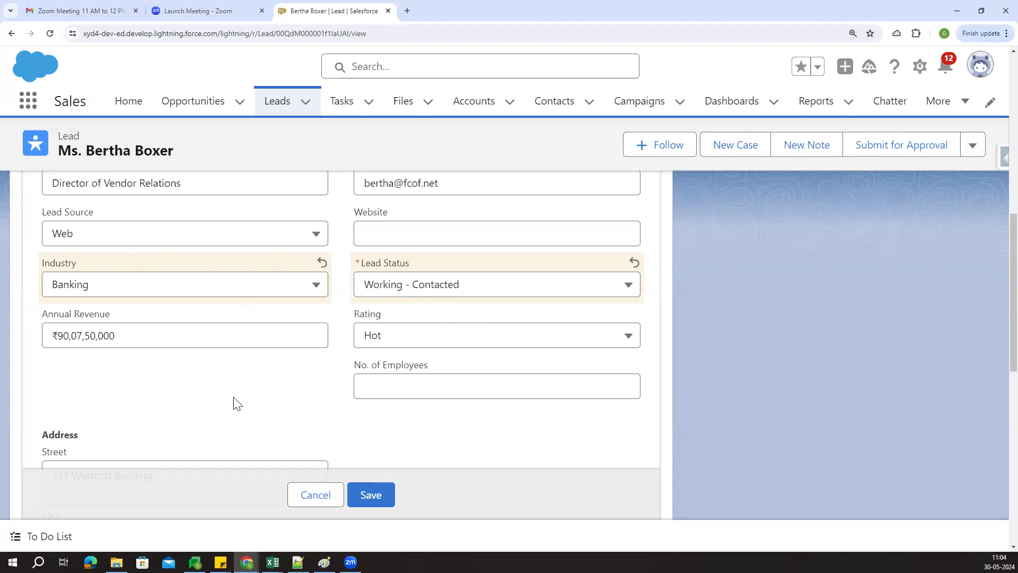
scroll(415, 442, up, 2)
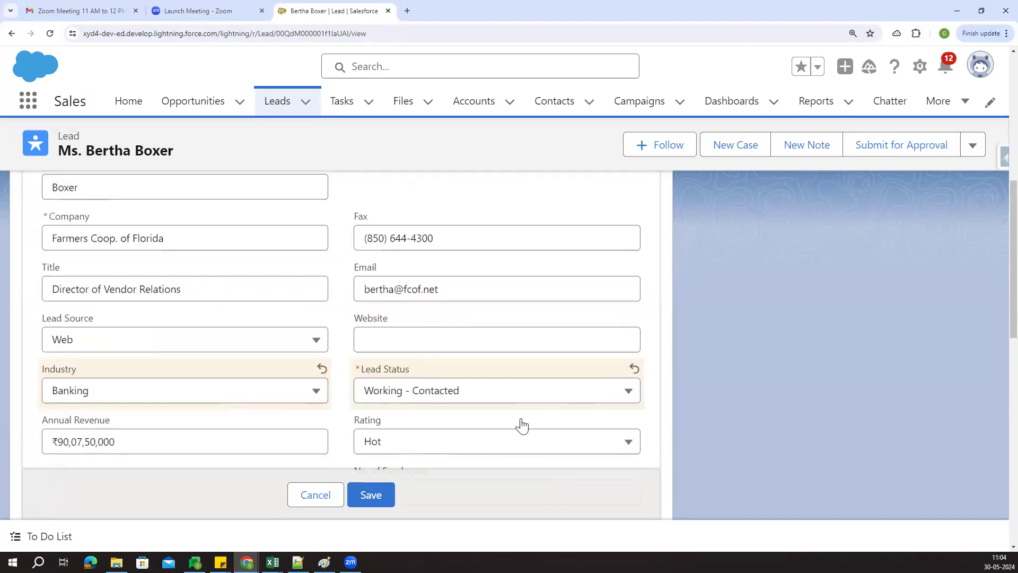
click(314, 499)
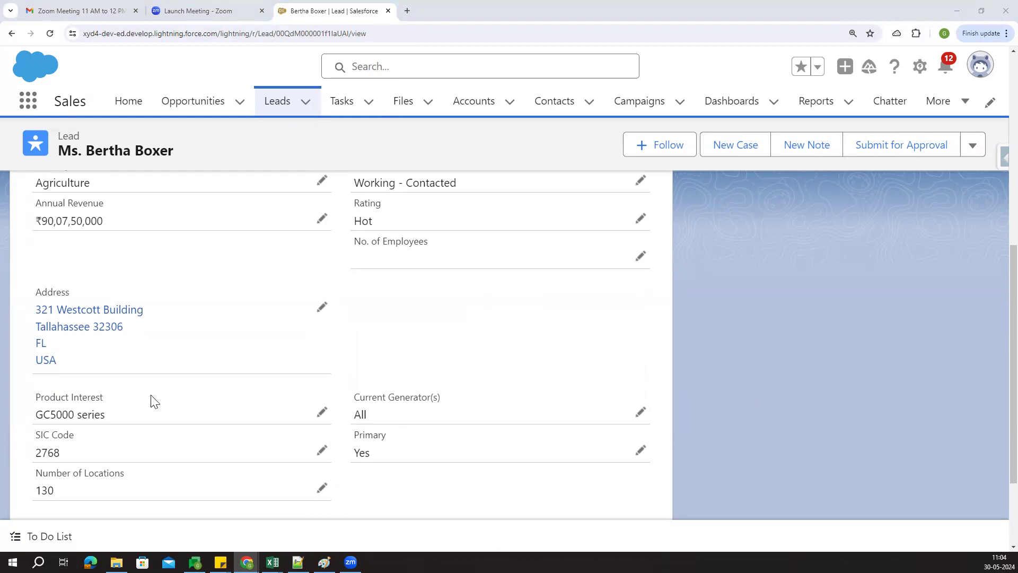
Edit the lead from its Industry field and try the Industry Biotechnology
click(230, 341)
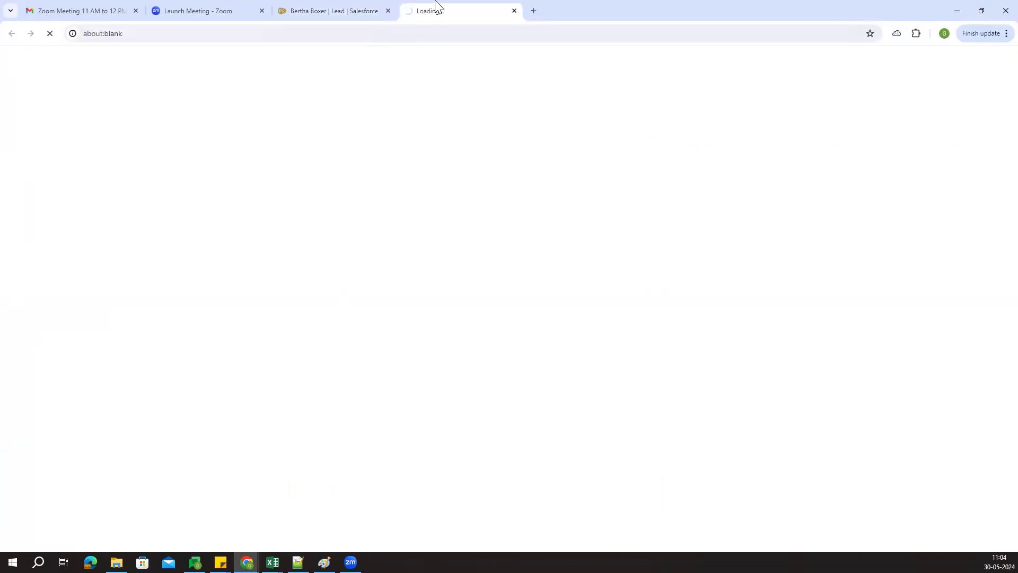
scroll(283, 348, up, 2)
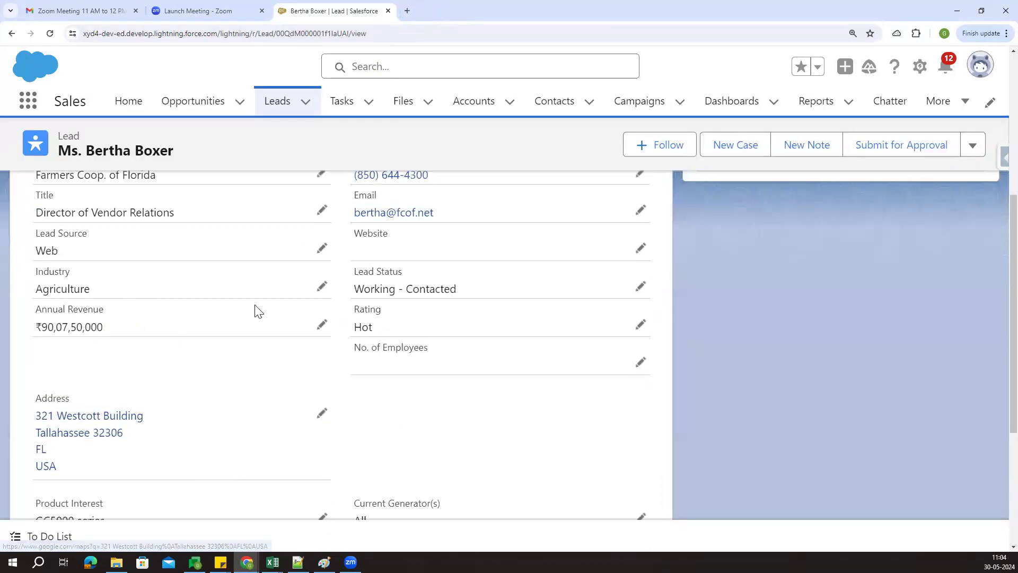
click(320, 289)
click(153, 303)
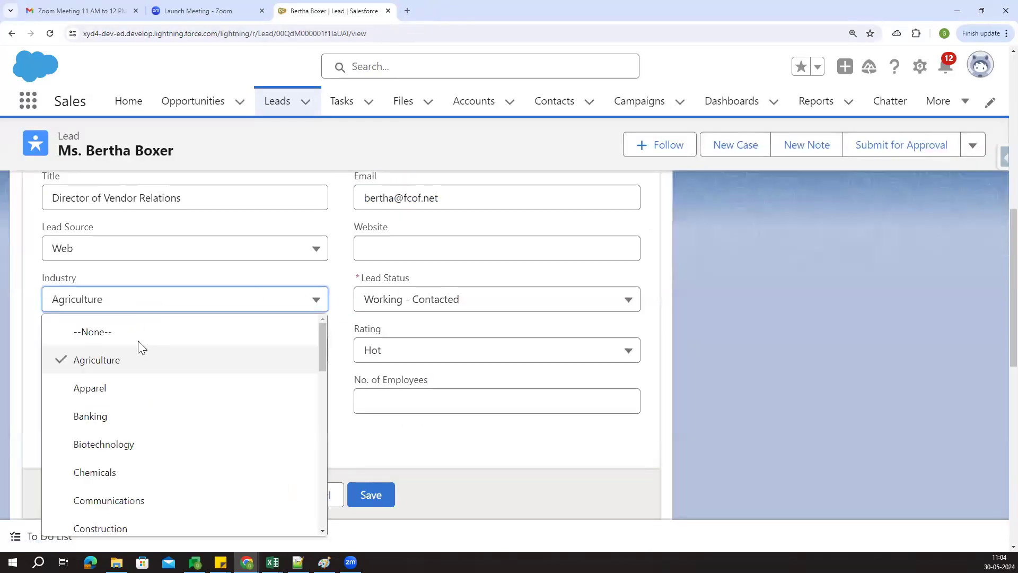
scroll(159, 393, down, 5)
scroll(166, 407, up, 5)
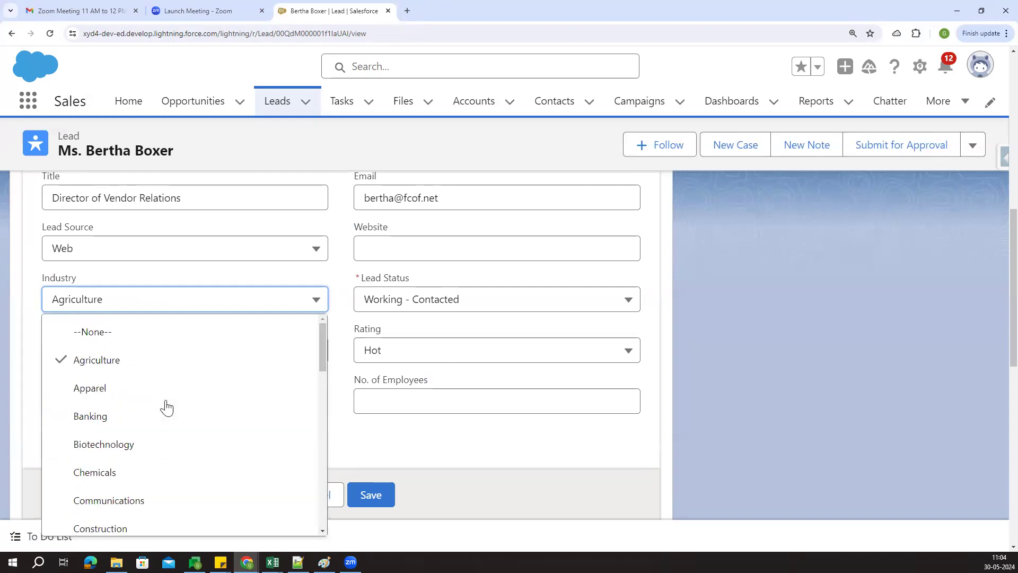
click(118, 451)
click(191, 422)
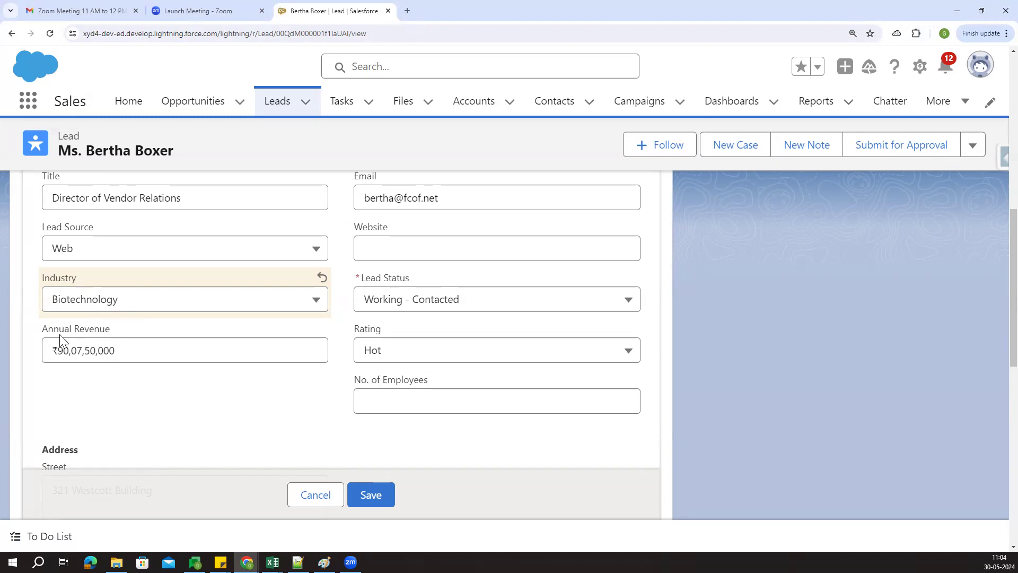
Compare the lead's Industry and Lead Status options with Biotechnology chosen, and discard the lead edits
drag(38, 334, 114, 327)
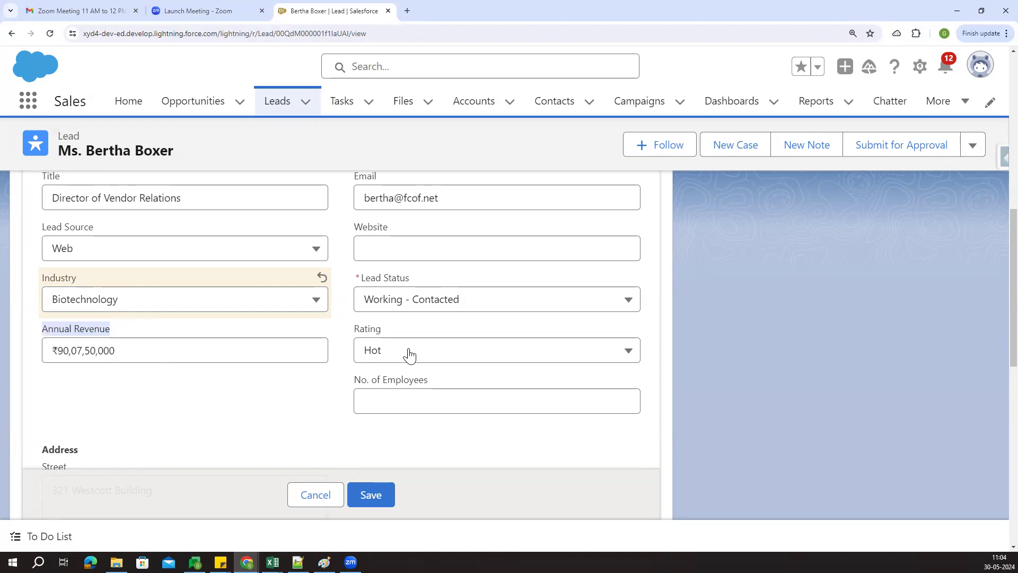
click(222, 407)
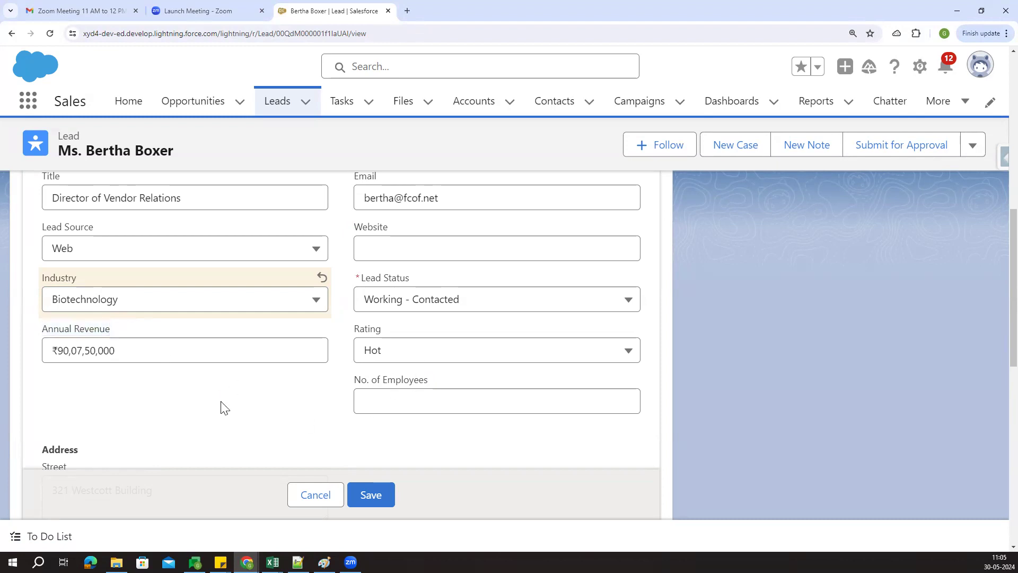
click(120, 307)
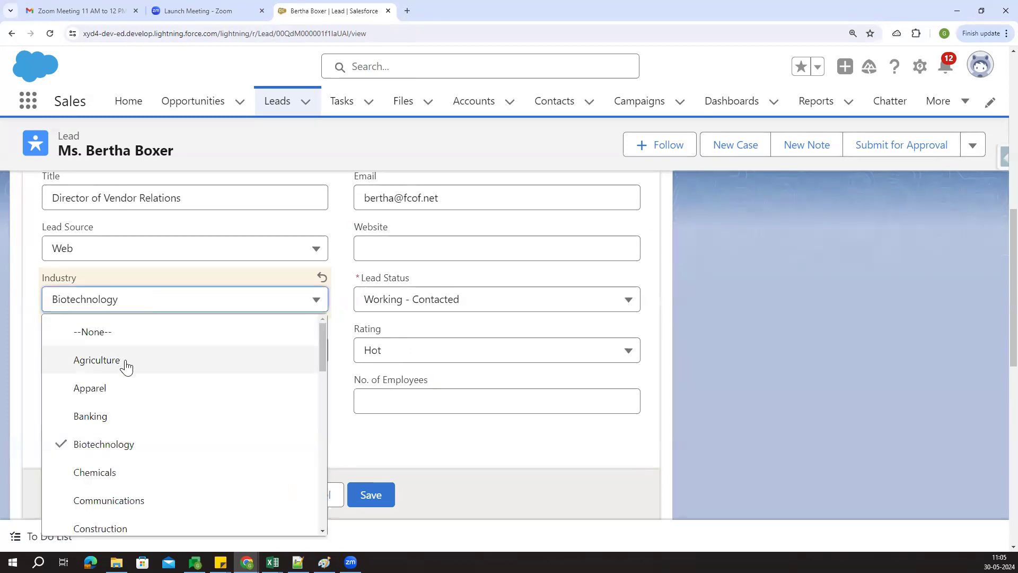
click(507, 300)
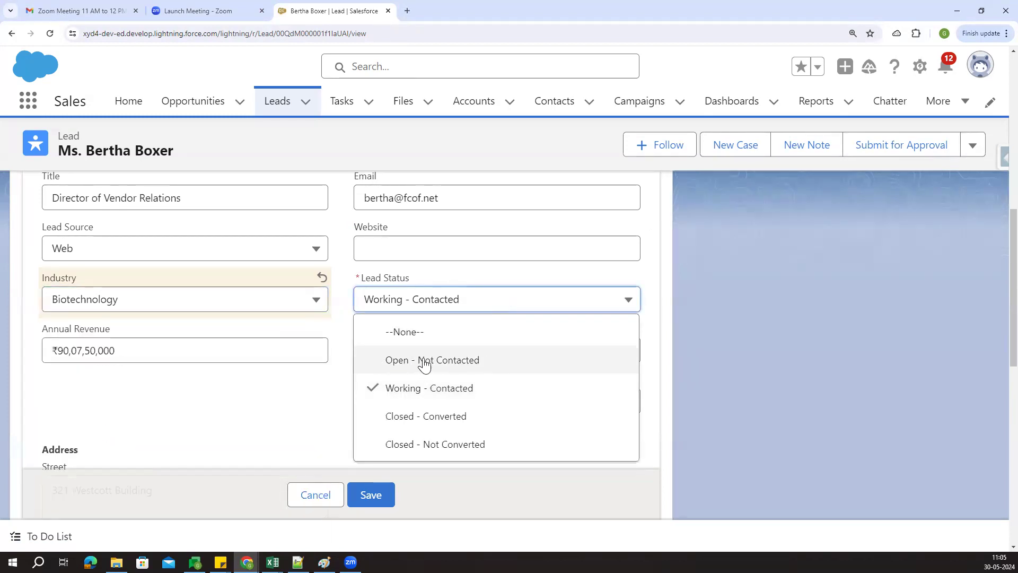
click(280, 312)
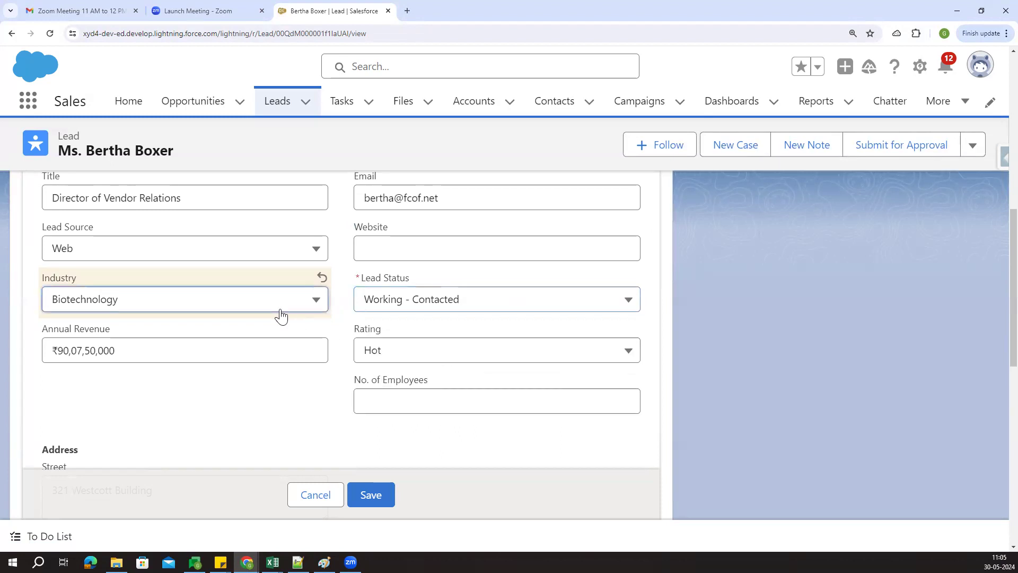
click(280, 311)
click(411, 308)
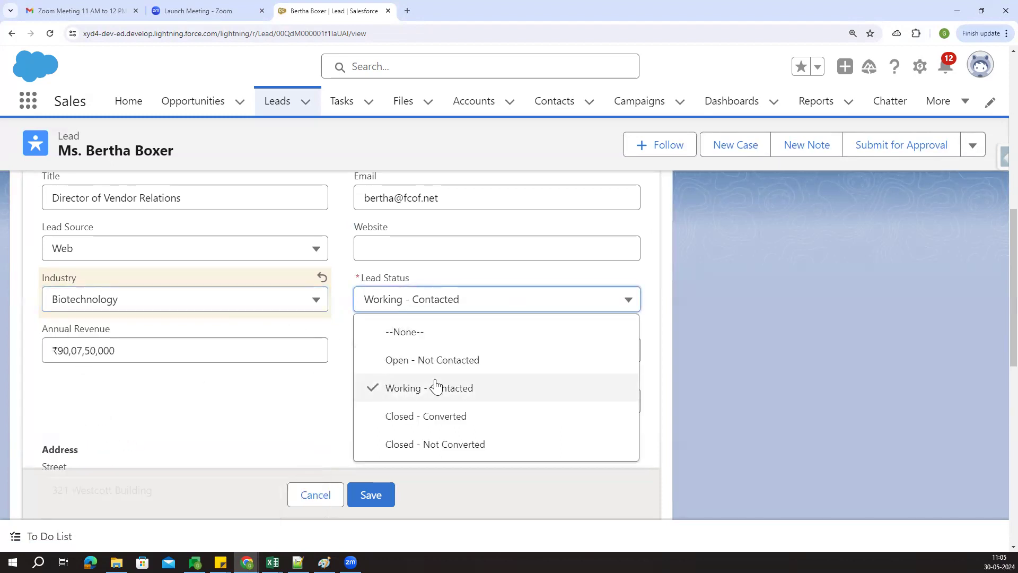
click(281, 299)
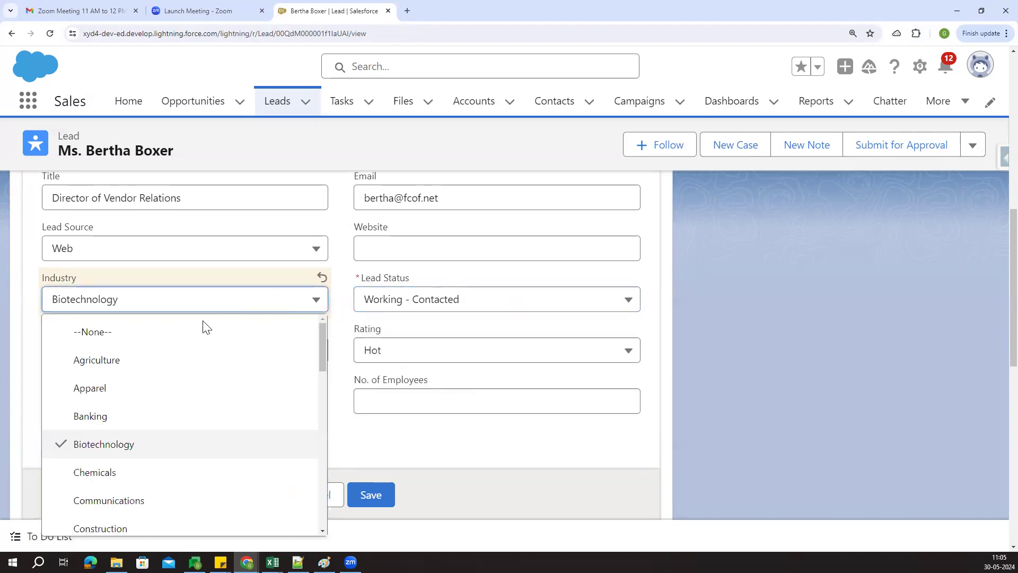
click(109, 444)
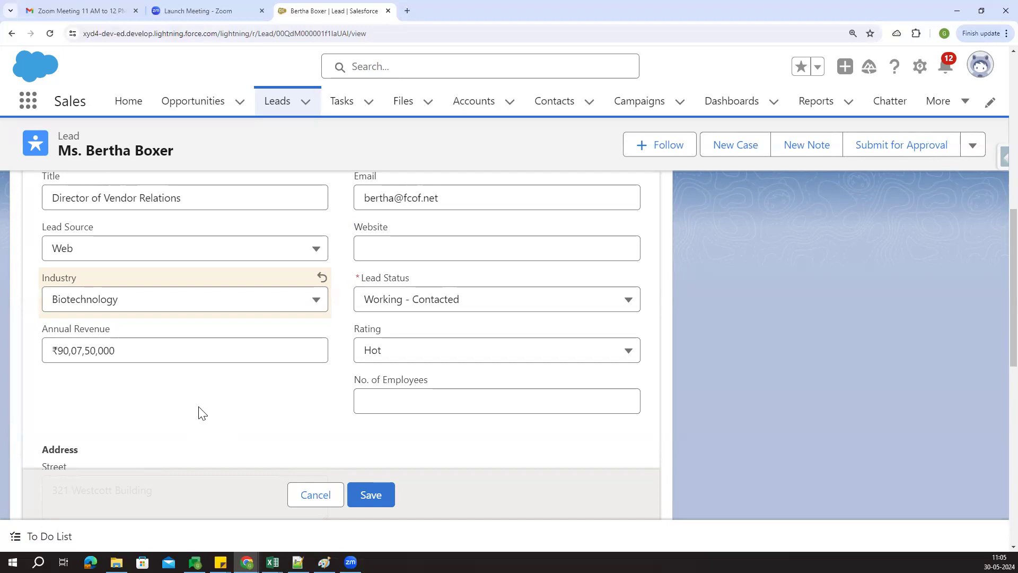
click(316, 501)
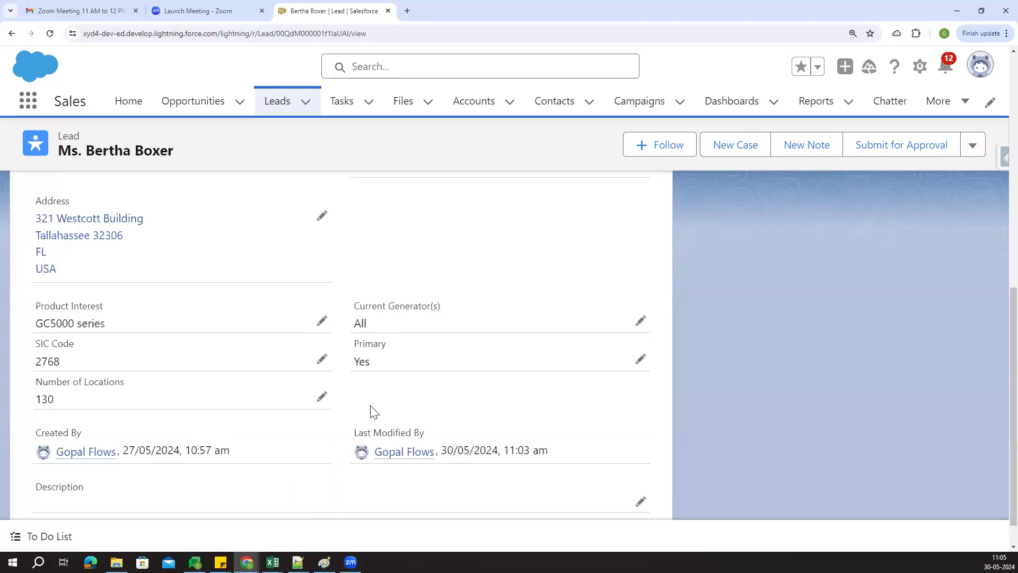
Open Setup for the current app and find the Flows page by searching for "Flow"
click(921, 68)
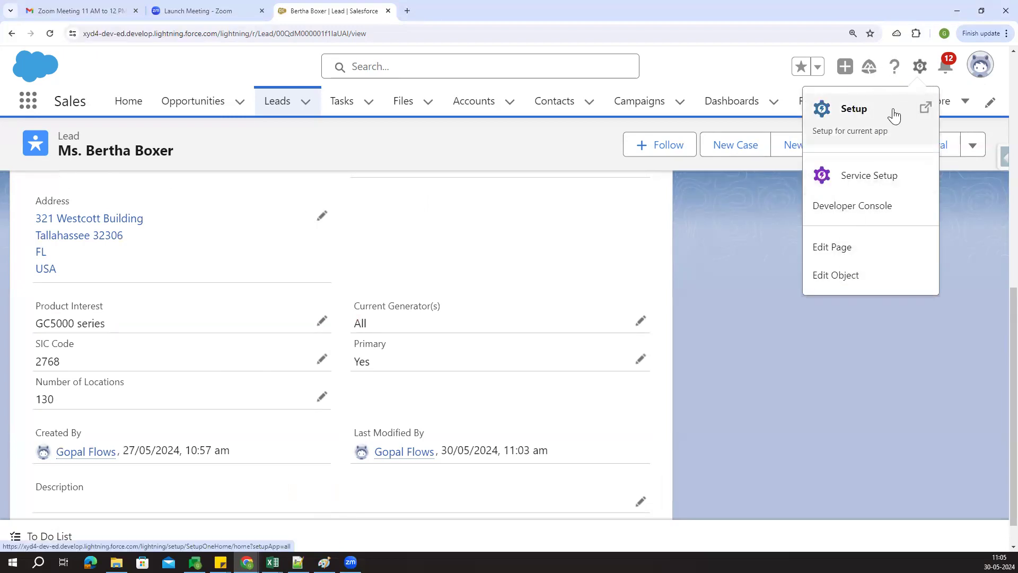
click(862, 111)
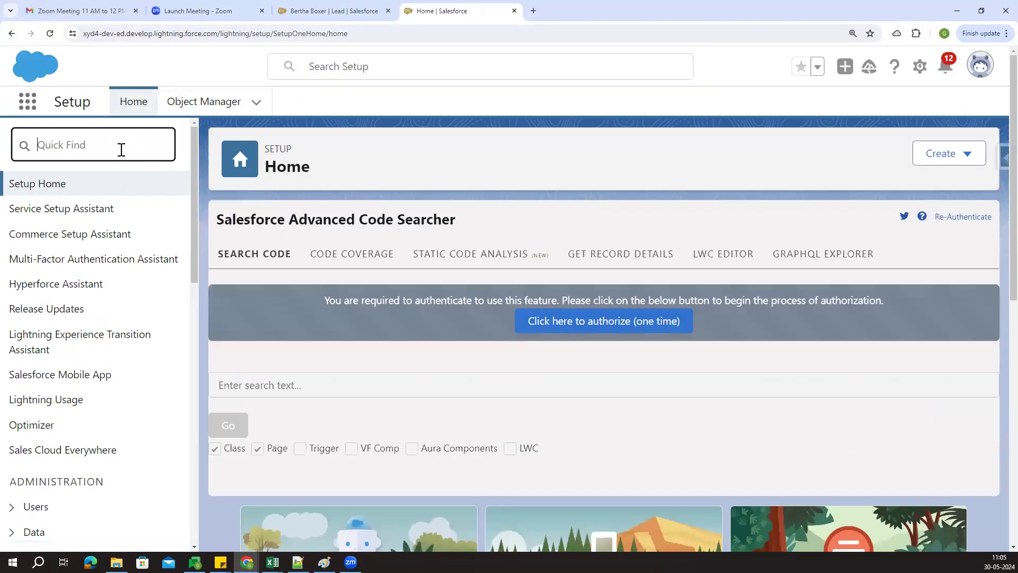
text(Flow)
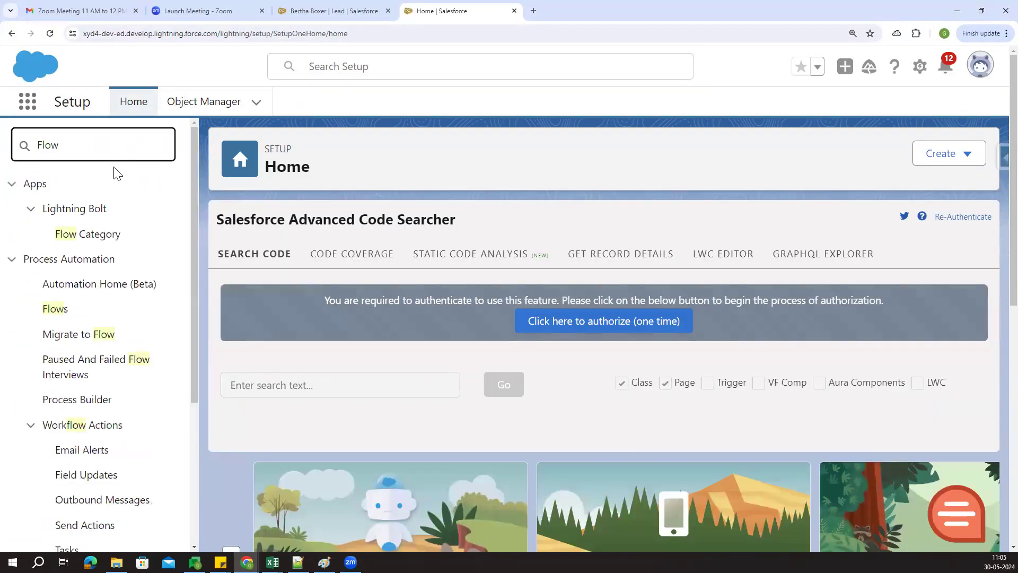
click(66, 318)
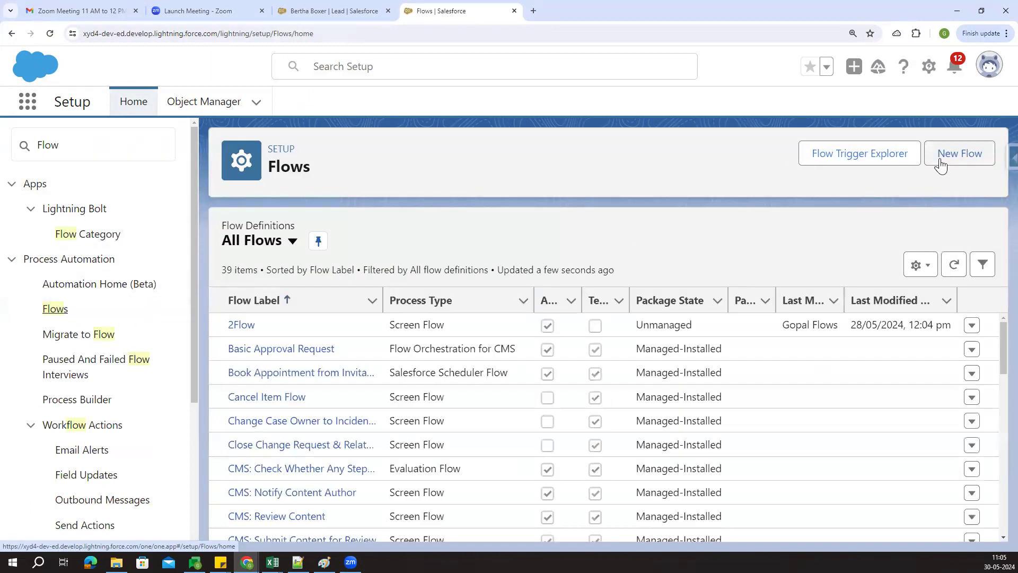
Create a new Record-Triggered Flow and dismiss the introductory walkthrough
click(941, 159)
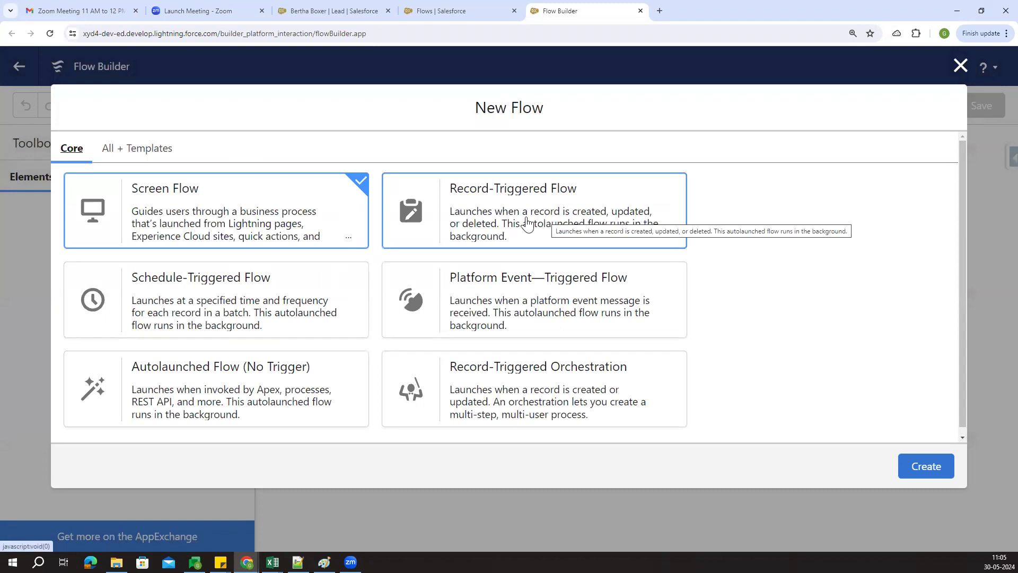
click(614, 222)
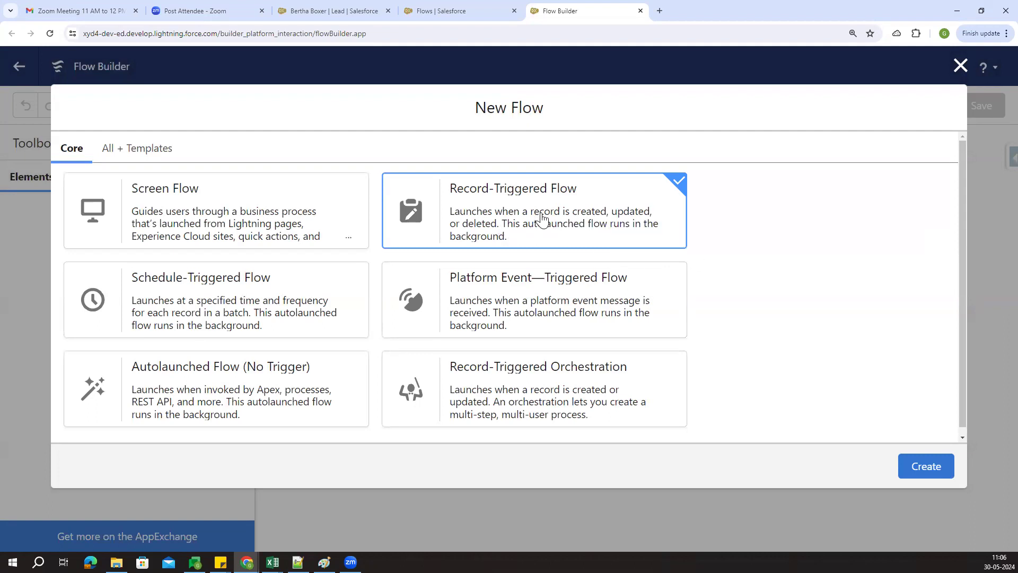
click(941, 469)
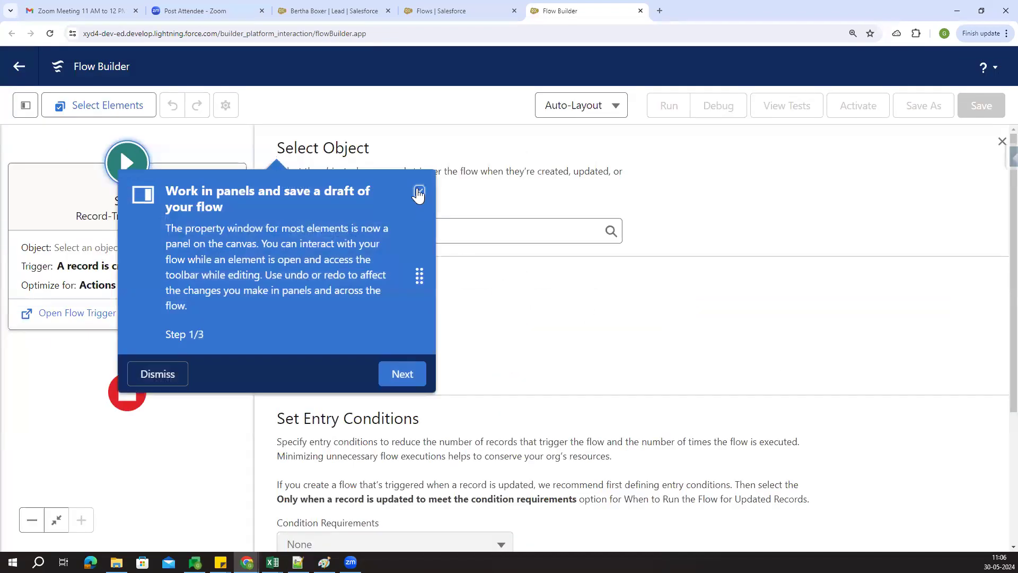
click(418, 194)
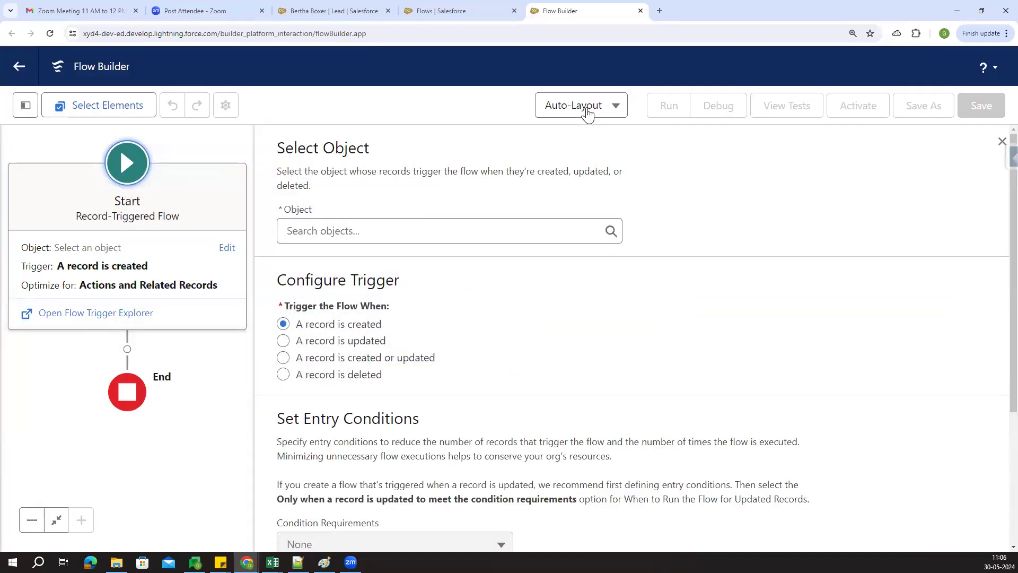
Try the Free-Form layout, and return to Auto-Layout to browse the elements that can be added after Start
click(587, 111)
click(597, 166)
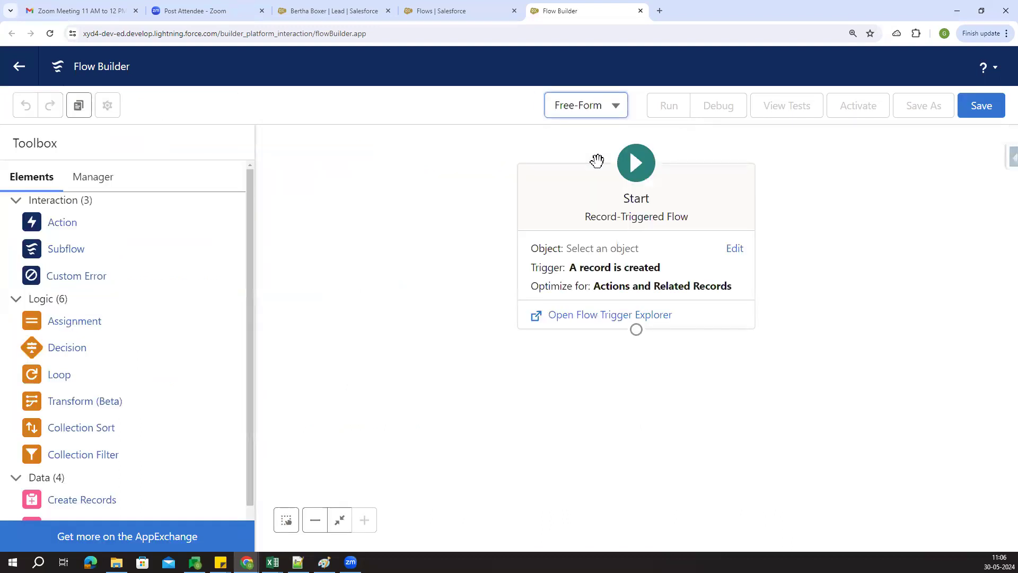
scroll(95, 398, down, 1)
scroll(101, 466, up, 1)
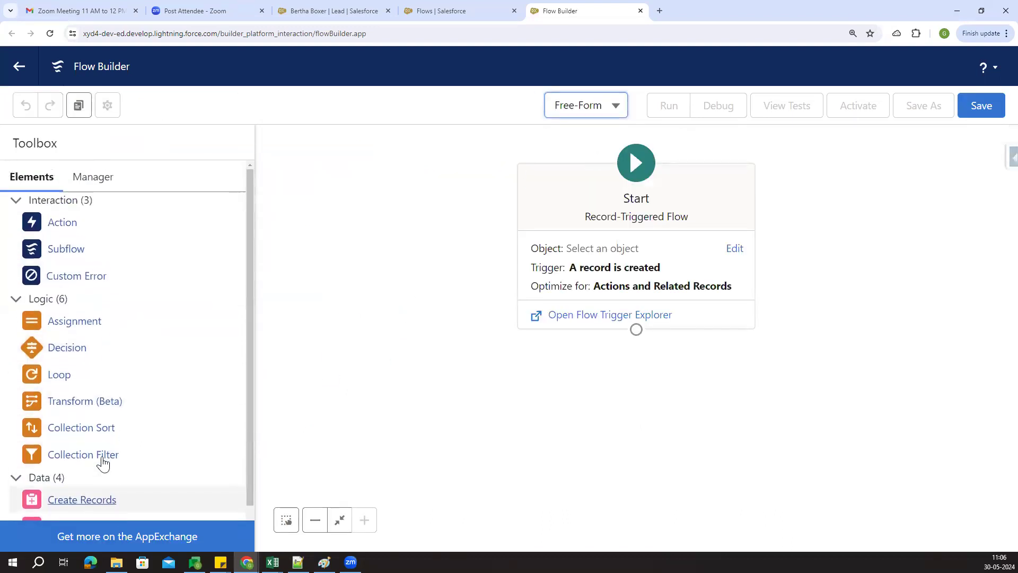
click(581, 105)
click(592, 146)
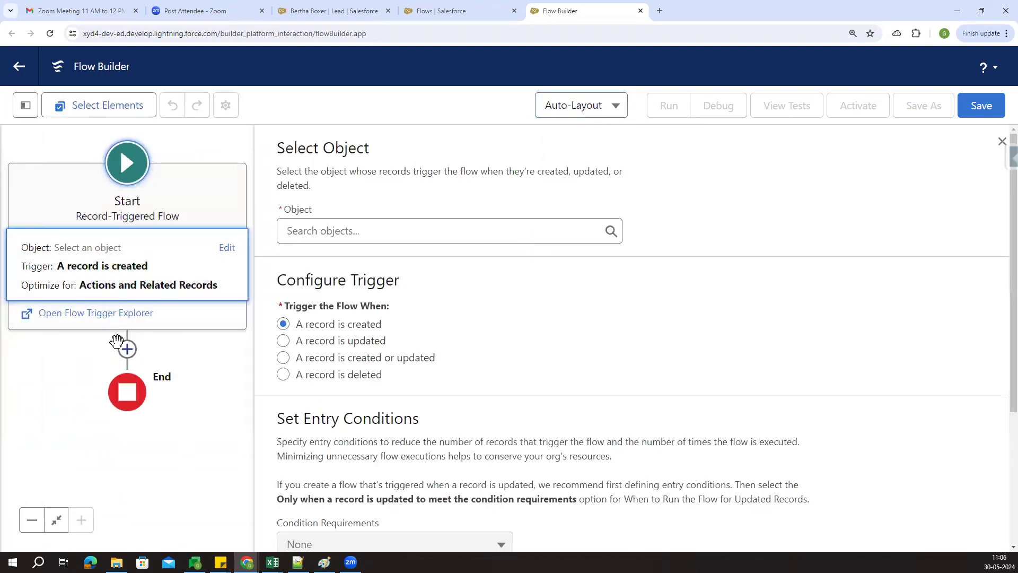
click(128, 354)
scroll(119, 445, down, 6)
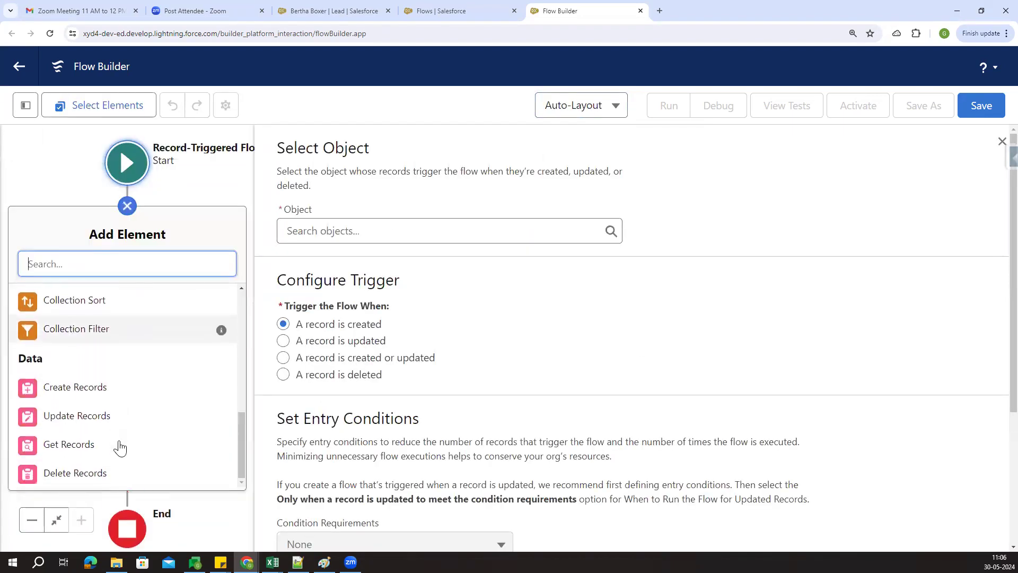
scroll(120, 448, up, 6)
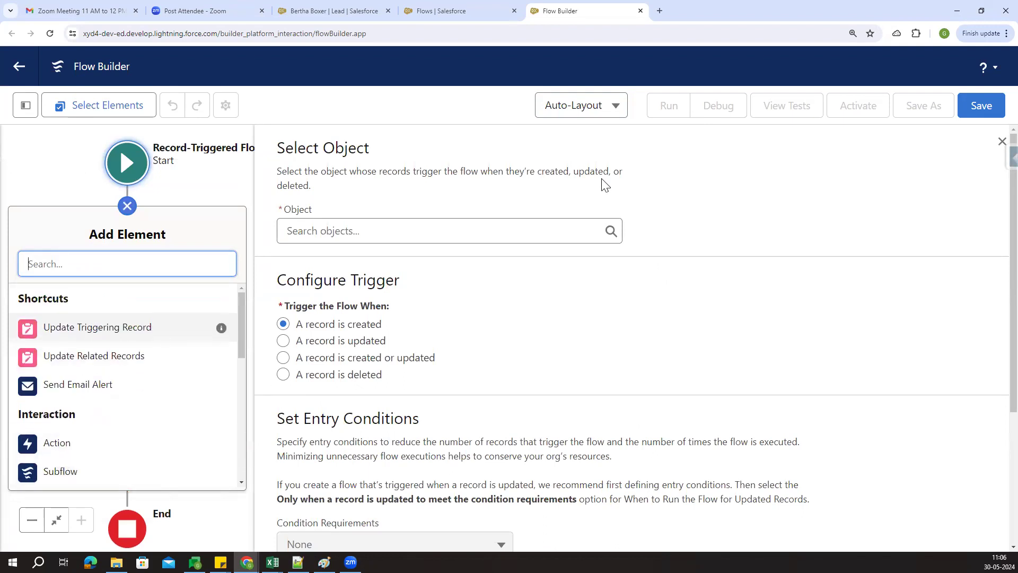
Switch the flow canvas to the Free-Form layout
click(586, 109)
click(613, 166)
drag(438, 343, 329, 343)
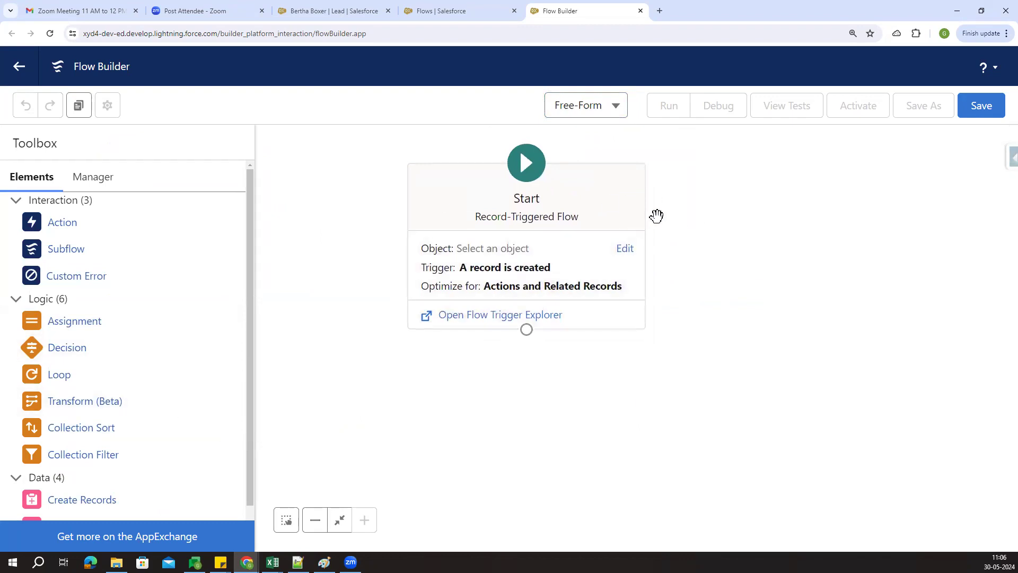
Edit the Start element's configuration and choose Lead as the object that triggers the flow
click(628, 250)
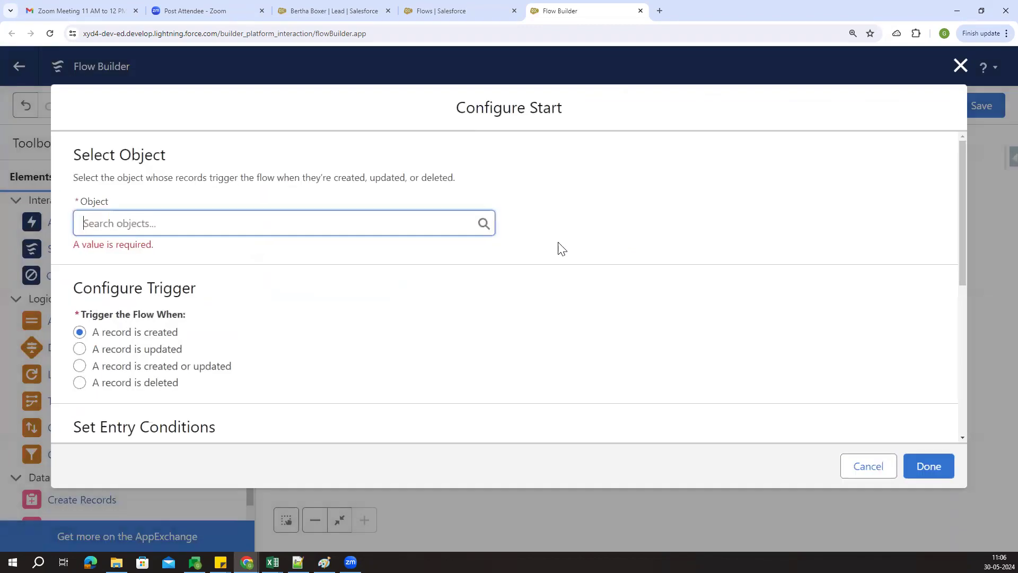
click(126, 221)
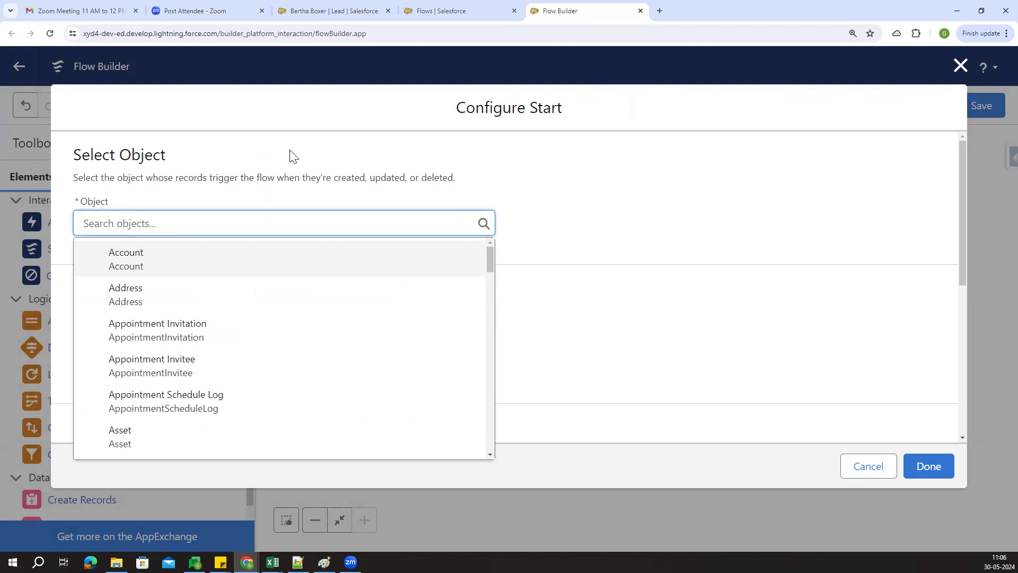
text(lead)
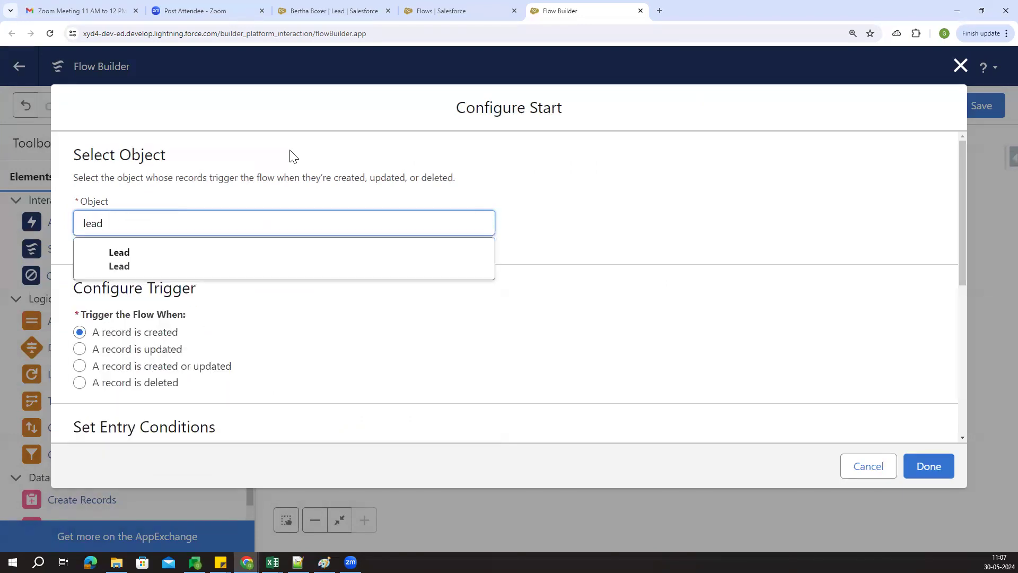
click(258, 250)
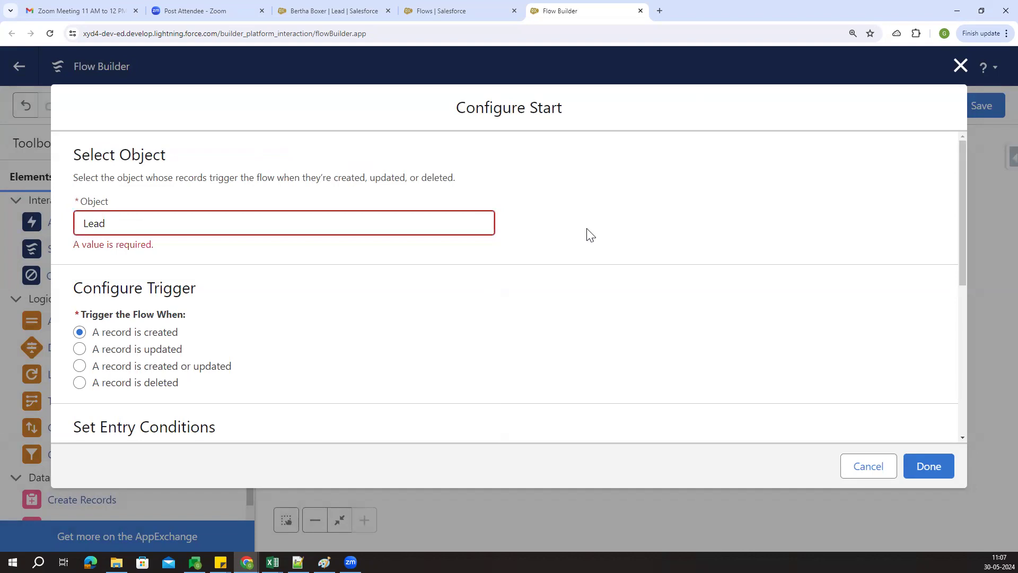
Check the Industry, Annual Revenue, Lead Status and Rating fields on the lead record, and return to the flow's start configuration
click(387, 3)
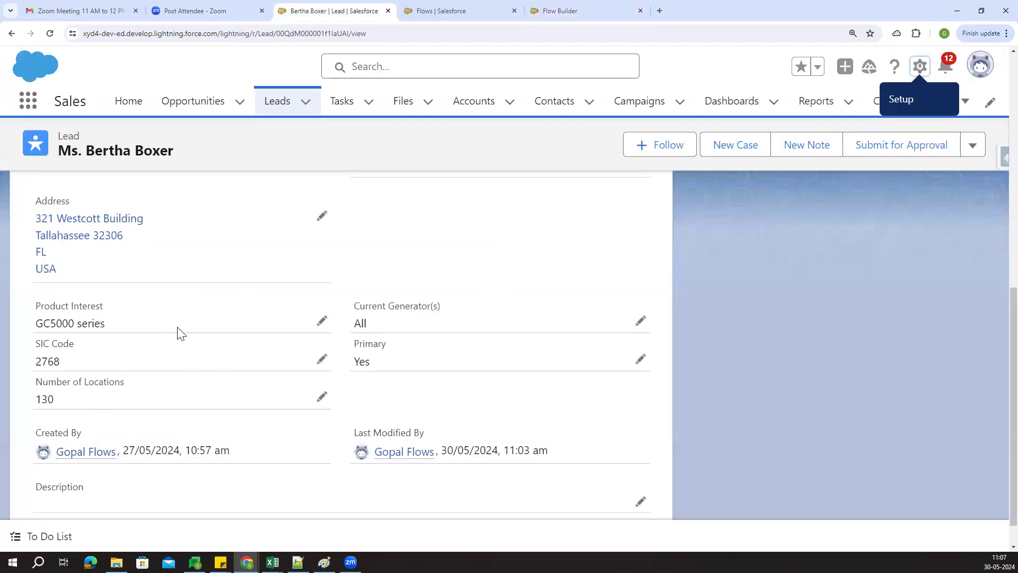
scroll(241, 327, up, 3)
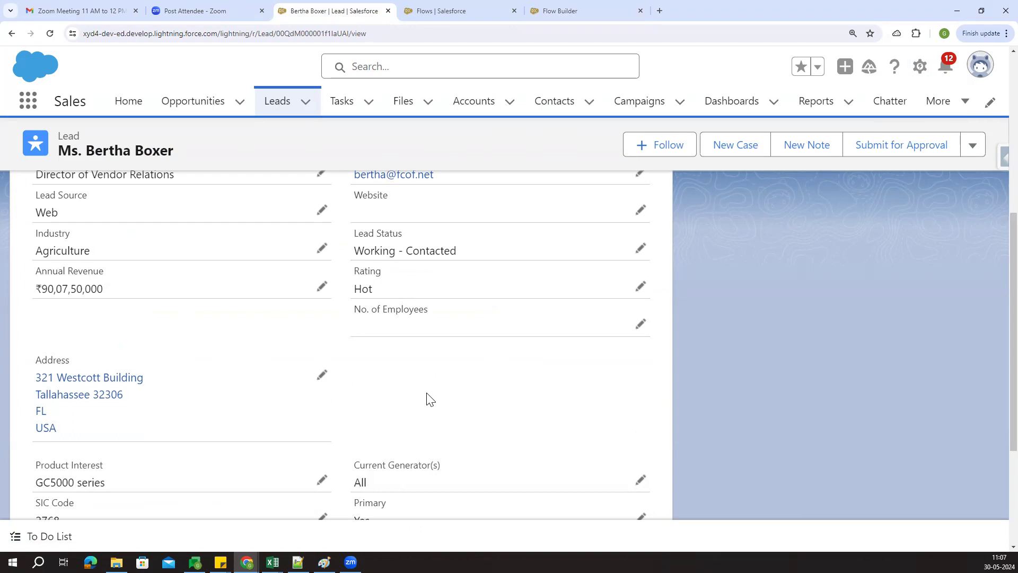
click(594, 9)
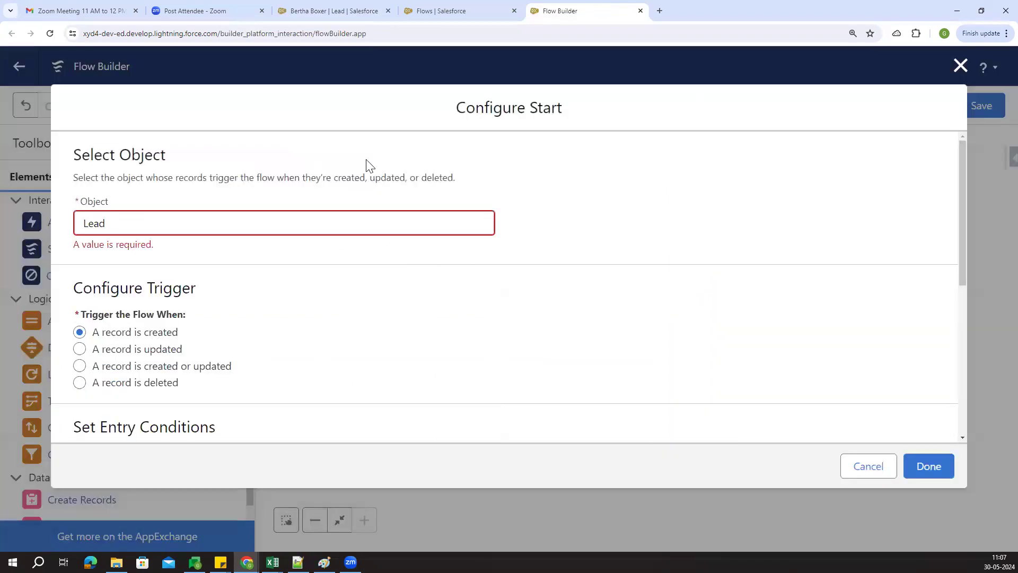
Set the flow to trigger when a lead record is created or updated
drag(106, 332, 184, 336)
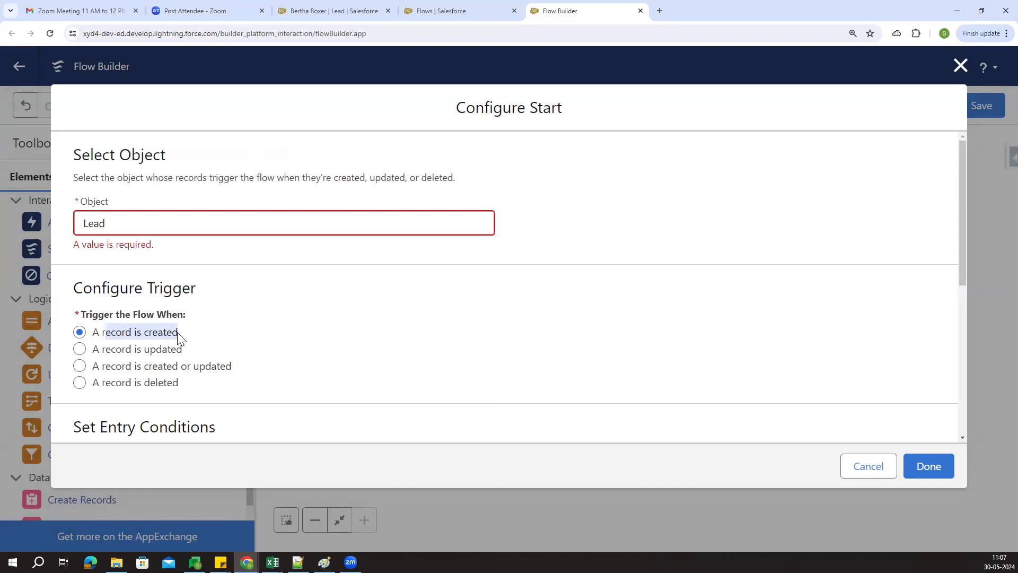
drag(116, 351, 179, 360)
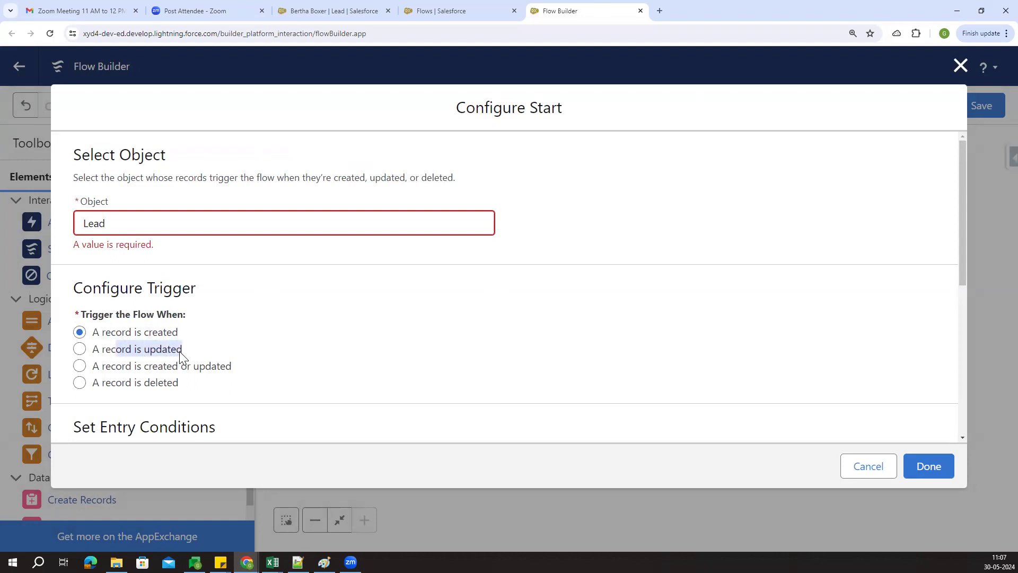
click(181, 378)
click(187, 366)
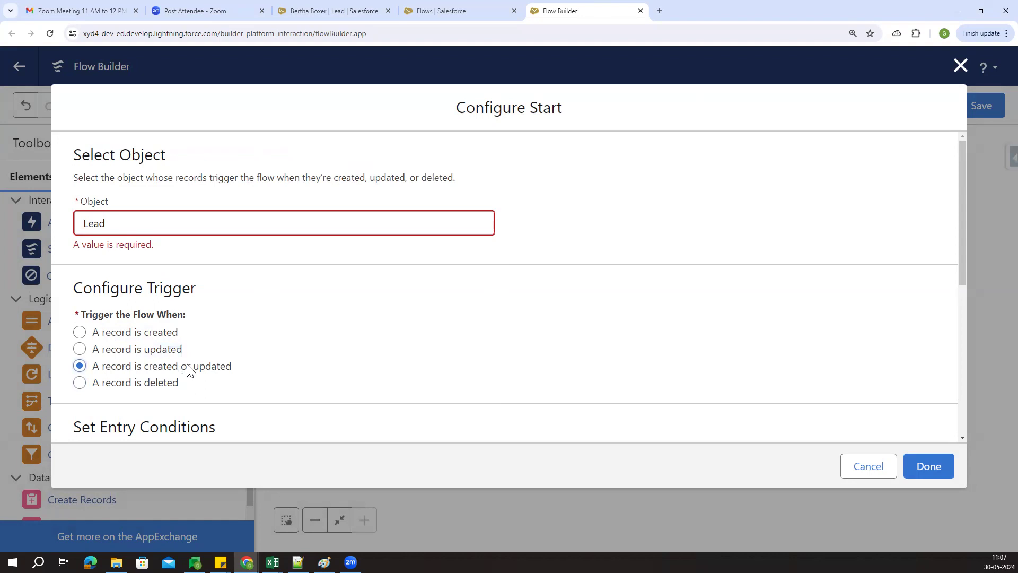
drag(243, 371, 182, 371)
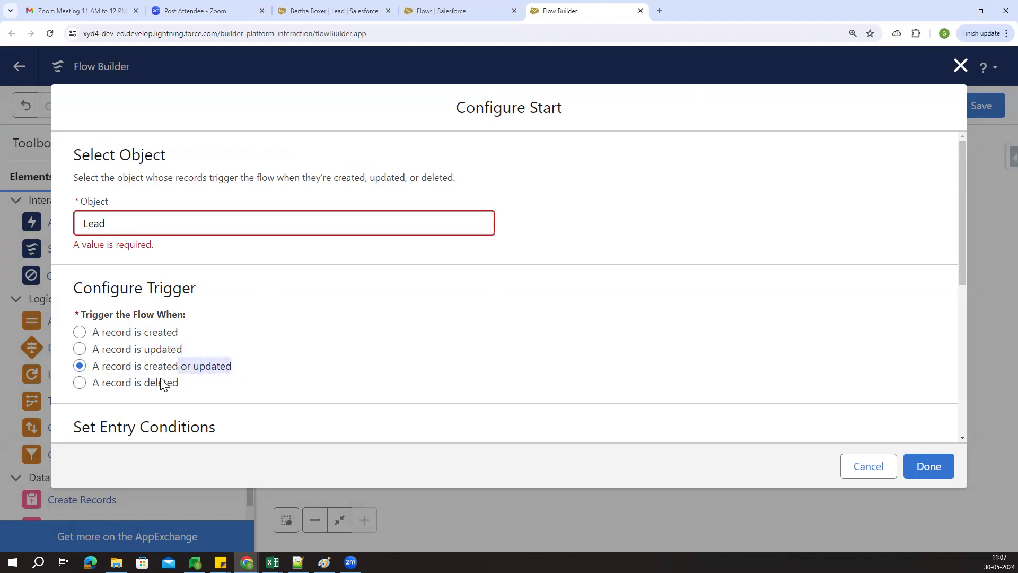
click(162, 384)
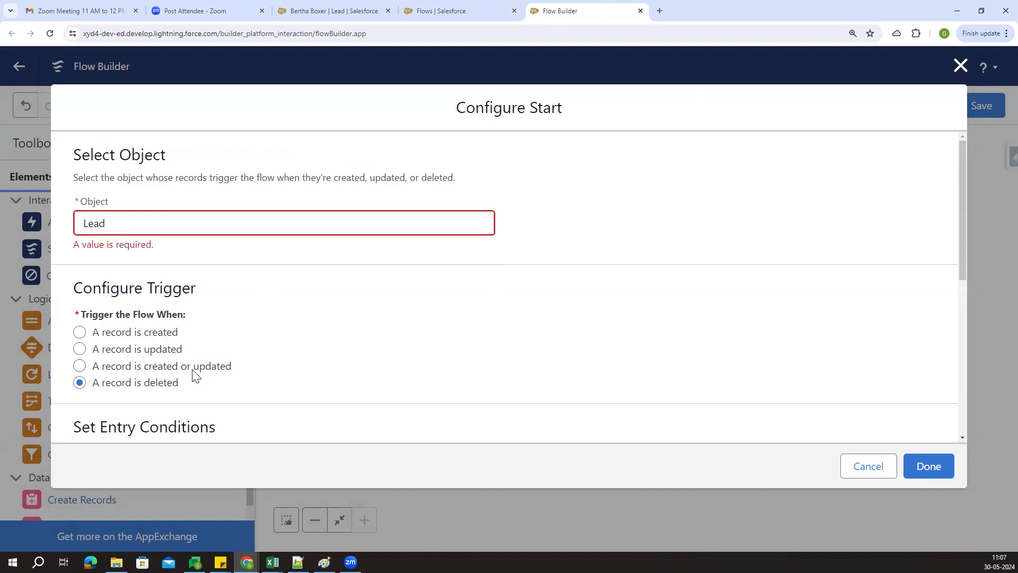
click(181, 370)
drag(149, 375, 241, 370)
drag(183, 365, 243, 372)
click(245, 373)
Review the object, trigger and Set Entry Conditions sections of the start configuration
scroll(345, 312, down, 1)
scroll(285, 304, down, 3)
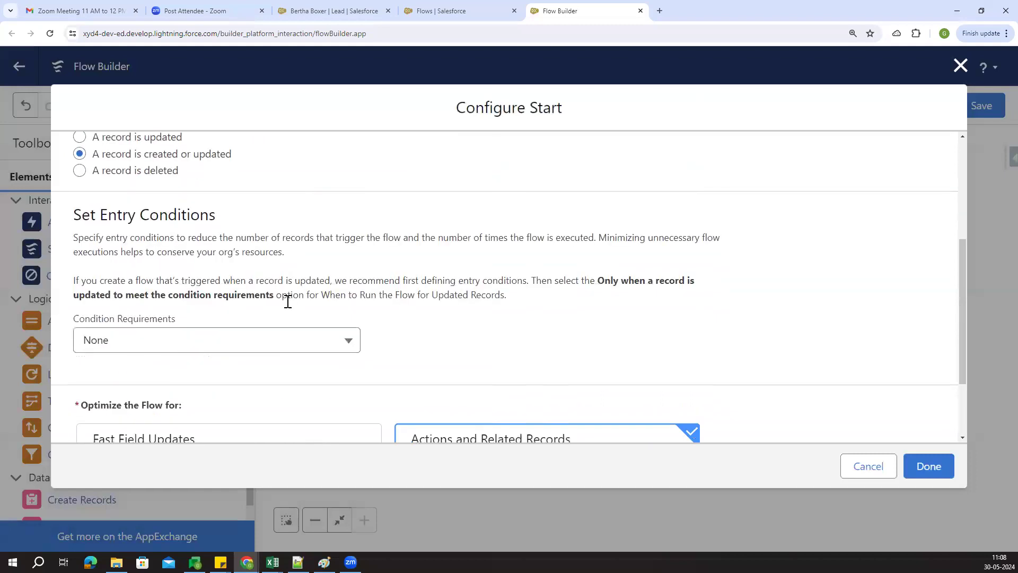
scroll(146, 246, up, 4)
click(143, 230)
click(125, 266)
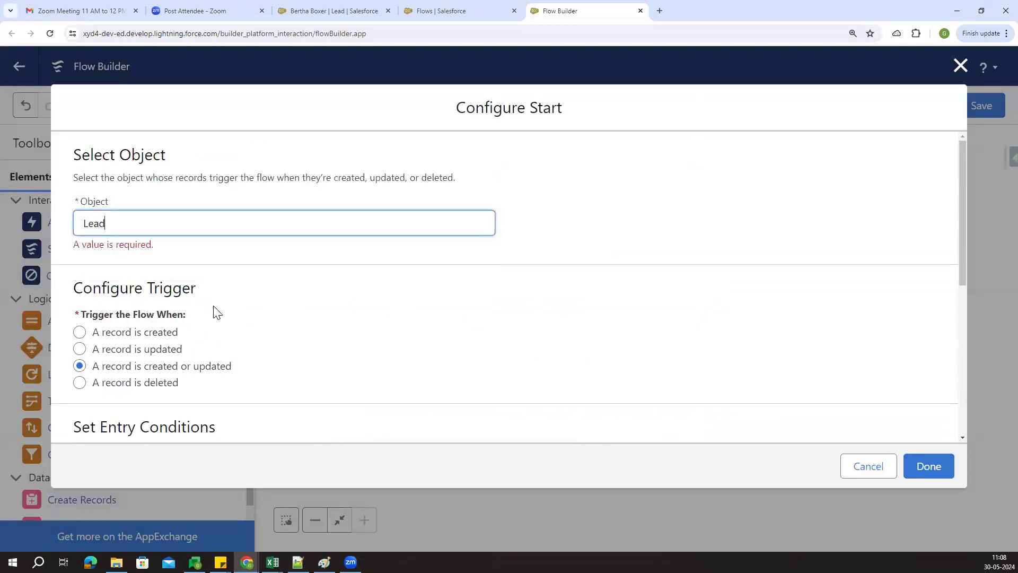
scroll(292, 324, down, 1)
scroll(292, 326, down, 5)
scroll(239, 297, up, 1)
drag(81, 216, 210, 216)
click(457, 234)
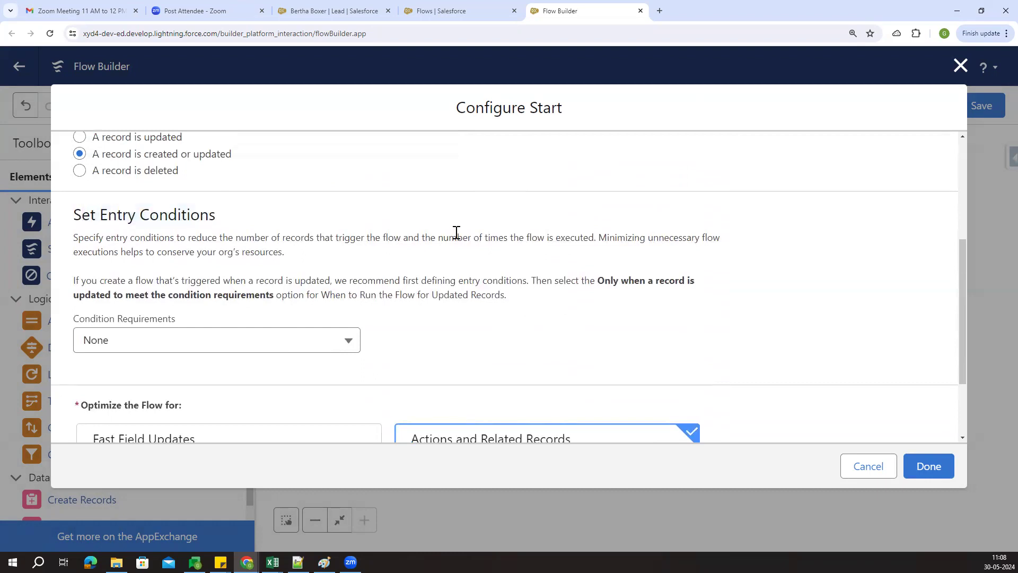
Try the Any Condition Is Met (OR) and All Conditions Are Met (AND) requirements, and reset the condition requirements to None
scroll(457, 234, down, 1)
click(324, 291)
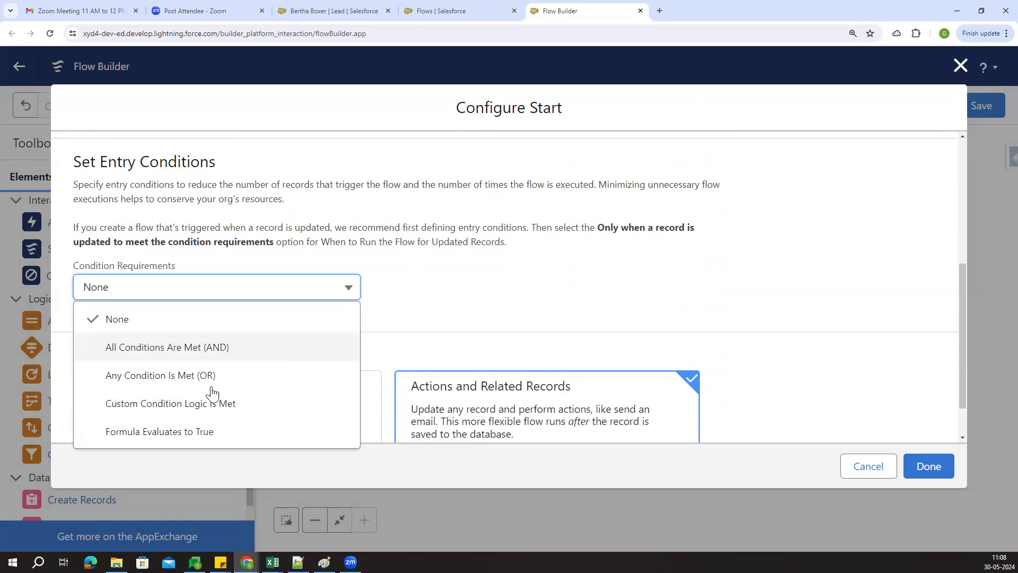
click(243, 386)
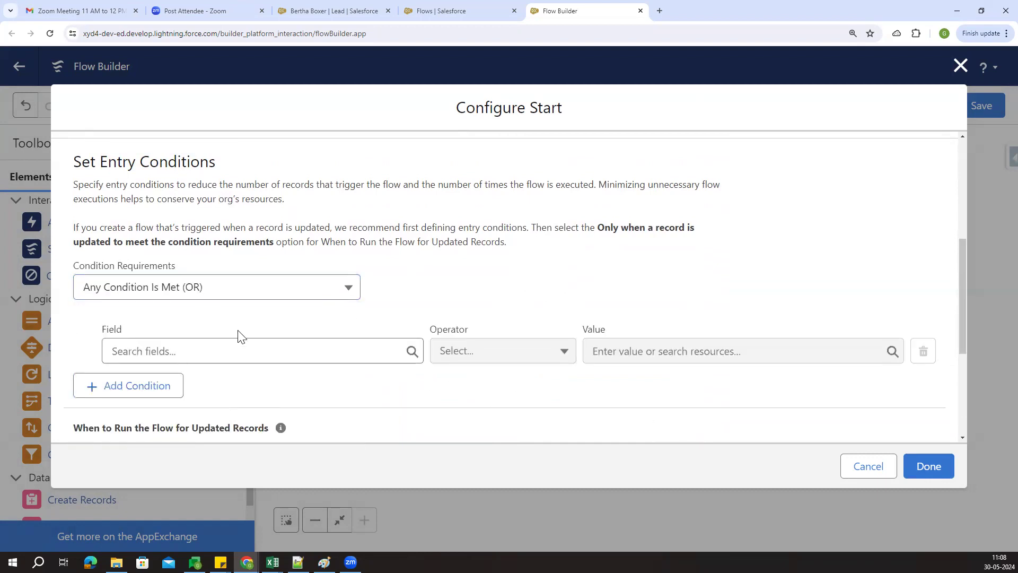
click(233, 292)
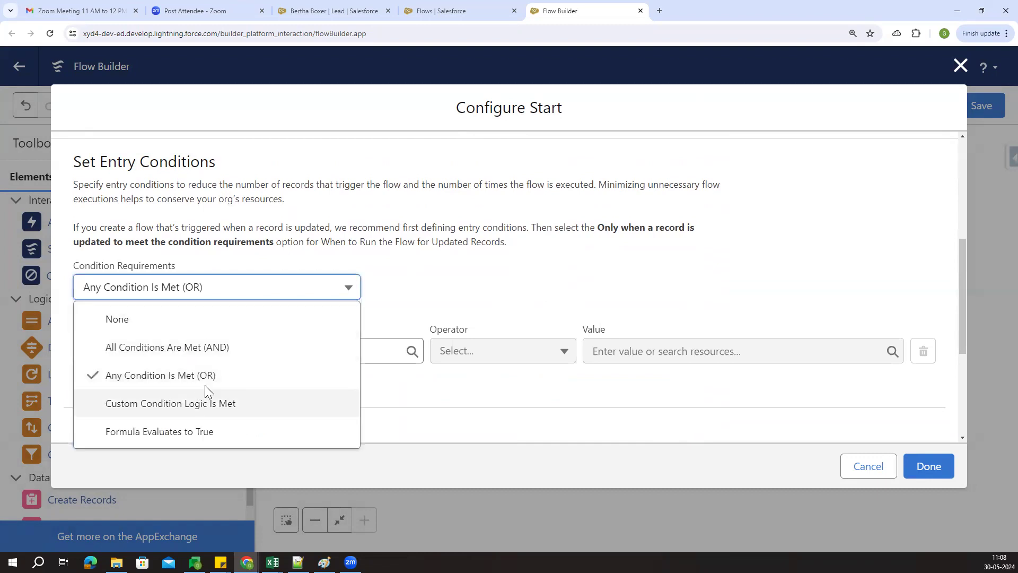
click(214, 357)
click(249, 289)
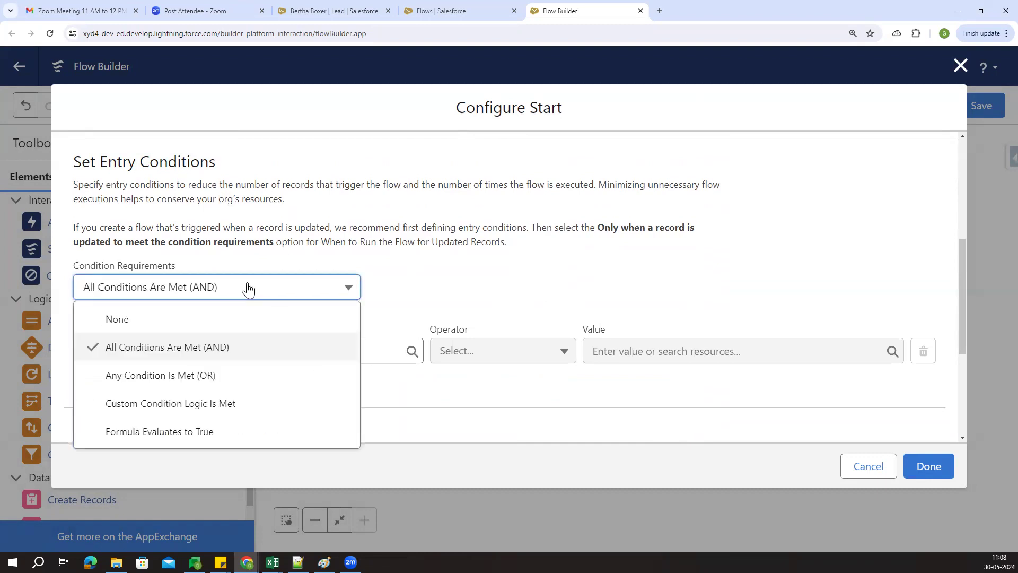
click(398, 306)
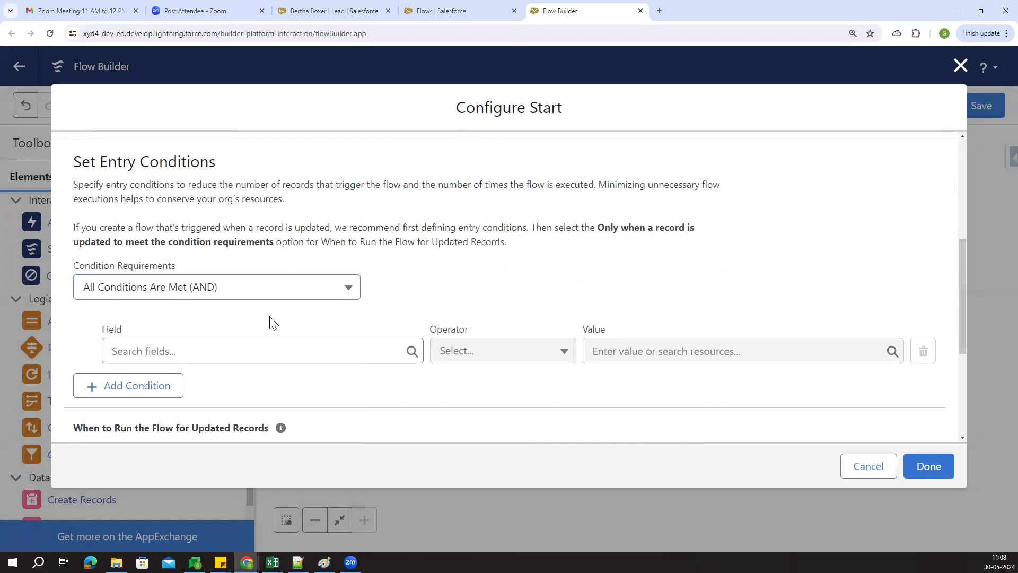
click(252, 297)
click(183, 324)
click(464, 296)
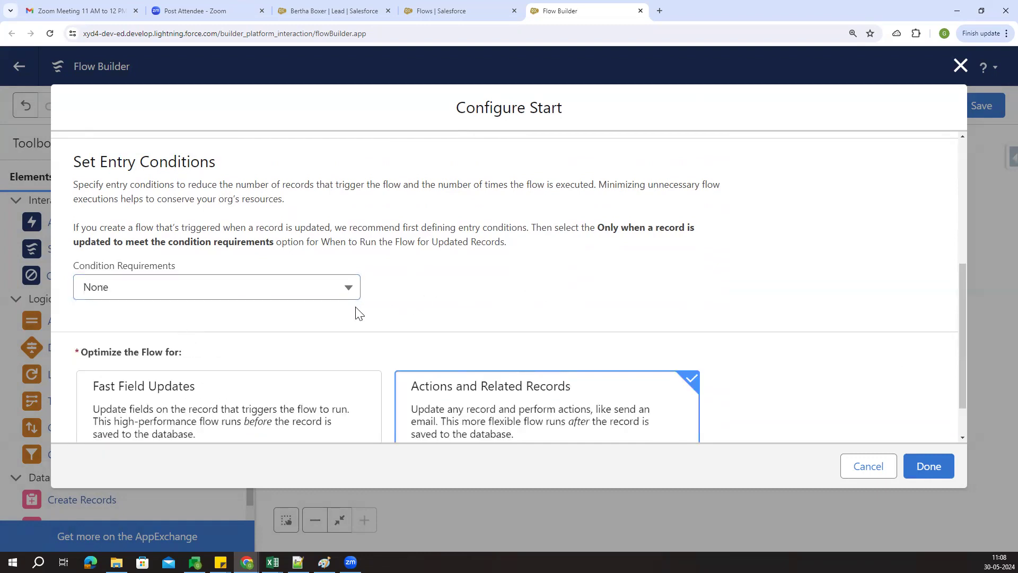
Require all conditions to be met (AND) and define the entry condition AnnualRevenue Greater Than 100000
click(311, 300)
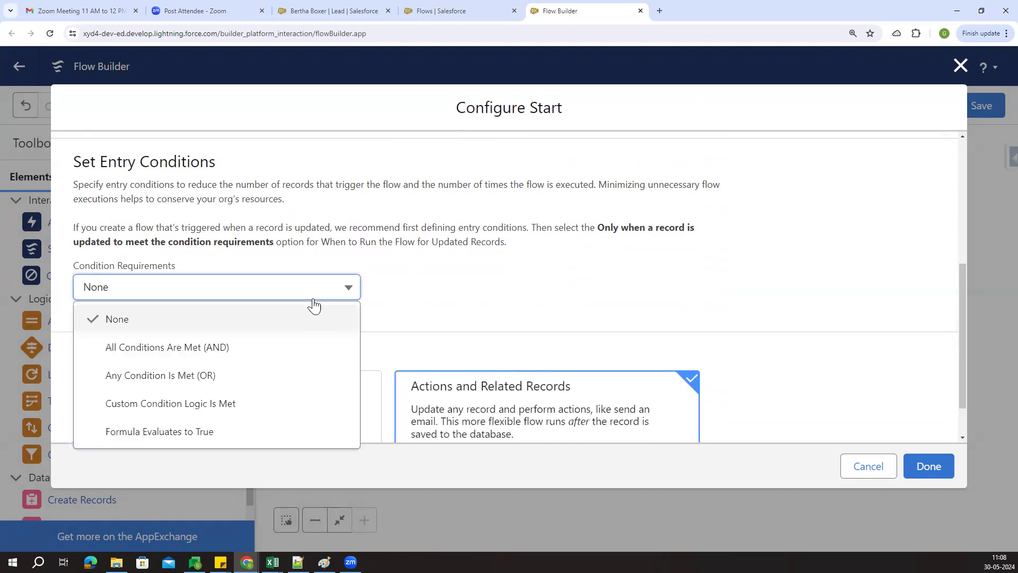
click(228, 351)
click(309, 348)
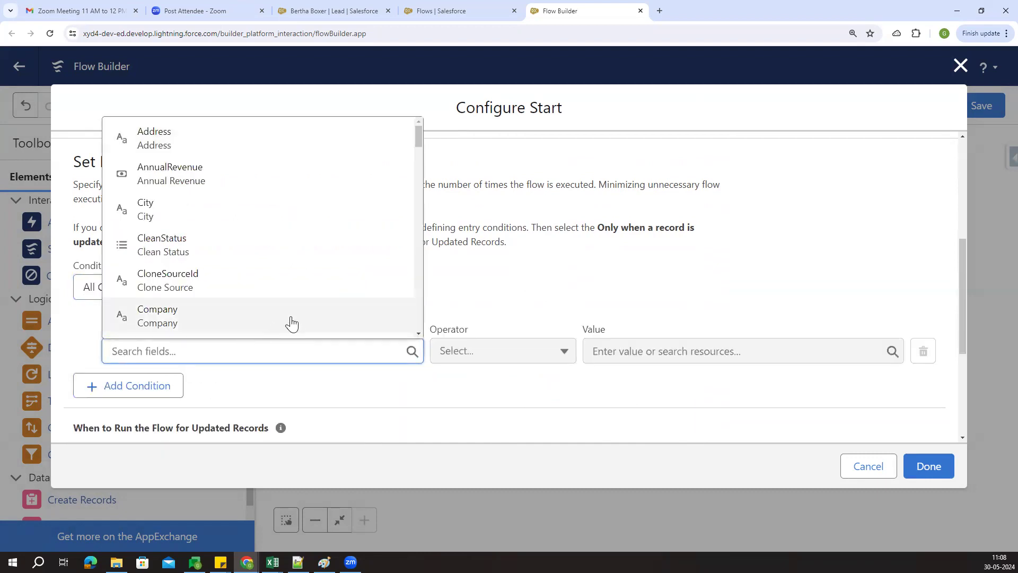
text(ann)
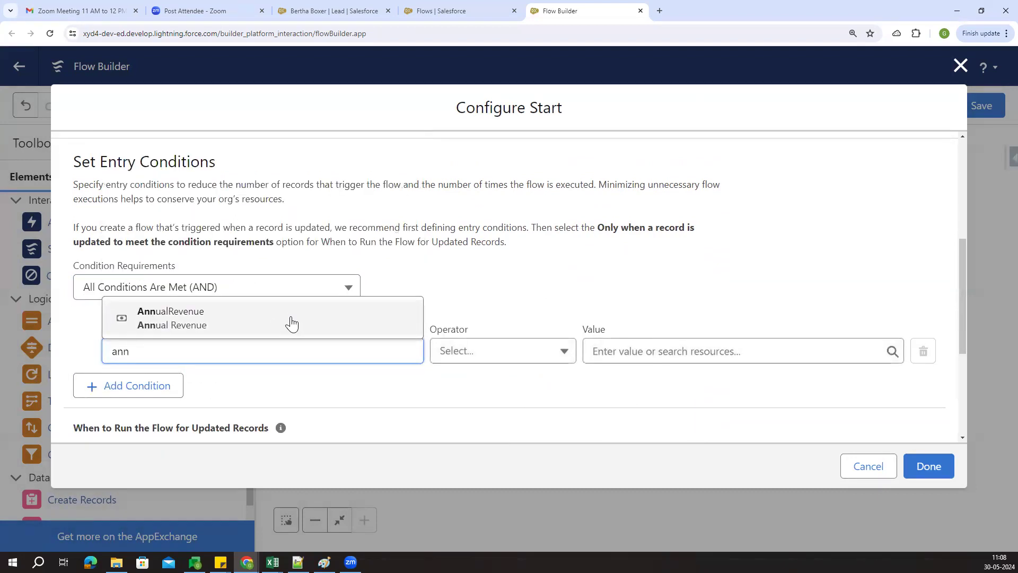
click(316, 315)
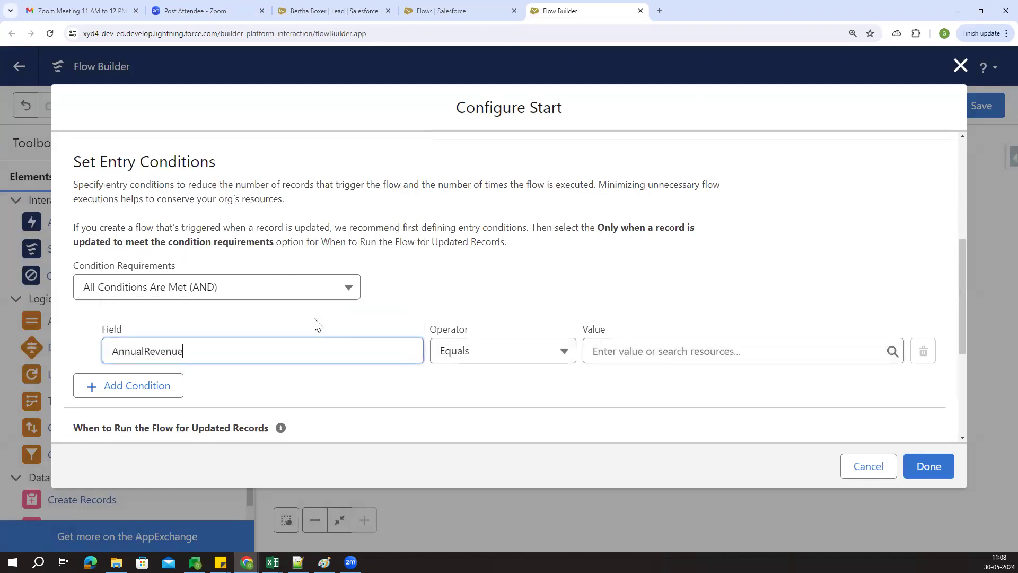
click(465, 353)
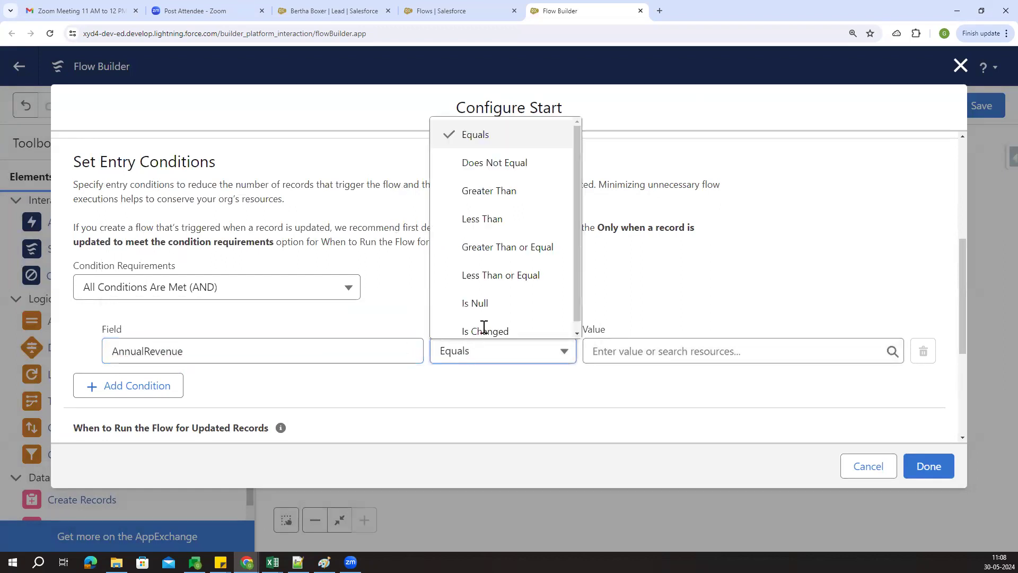
click(504, 193)
click(630, 351)
text(100000)
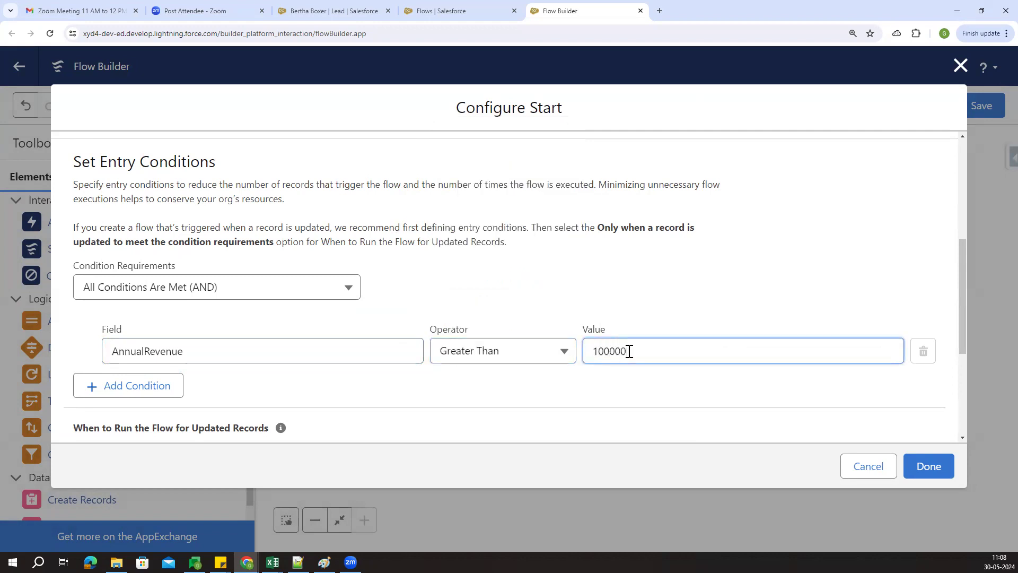
click(635, 402)
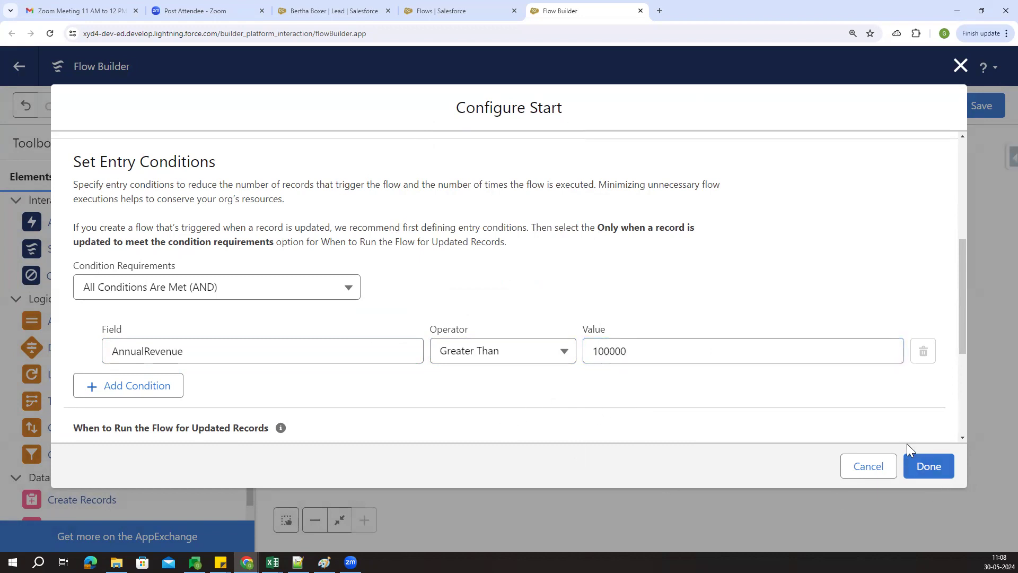
Optimize the flow for Fast Field Updates and apply the start configuration
scroll(618, 427, down, 4)
click(300, 356)
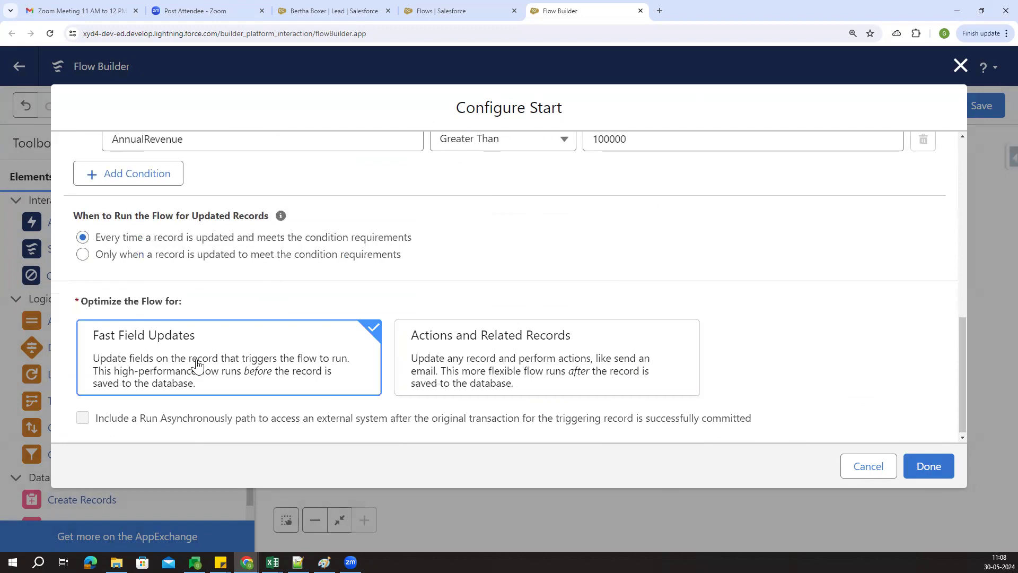
click(929, 467)
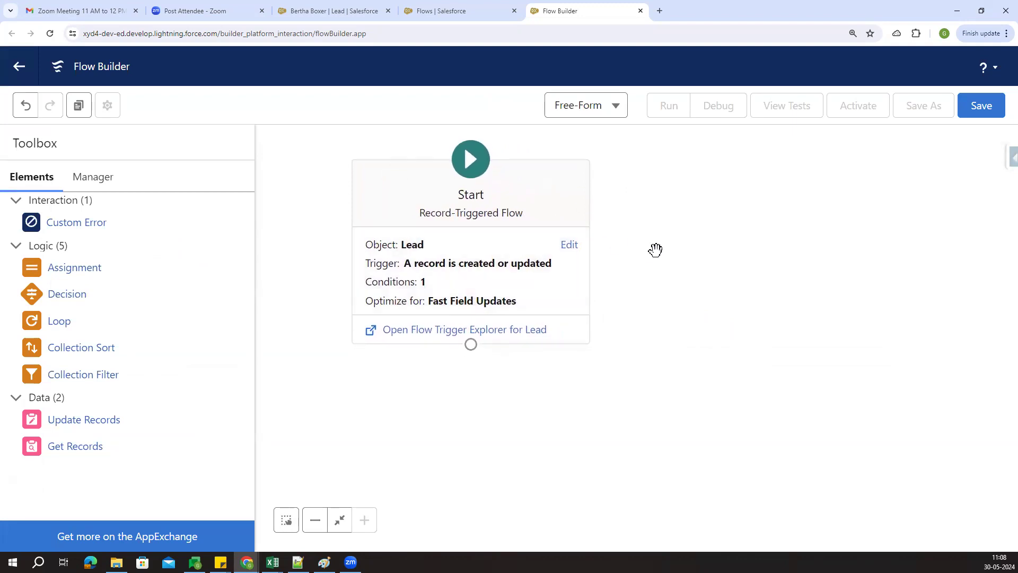
Reopen the Start element's configuration and review its trigger option, entry condition and run settings for updated records
click(571, 245)
scroll(447, 329, down, 4)
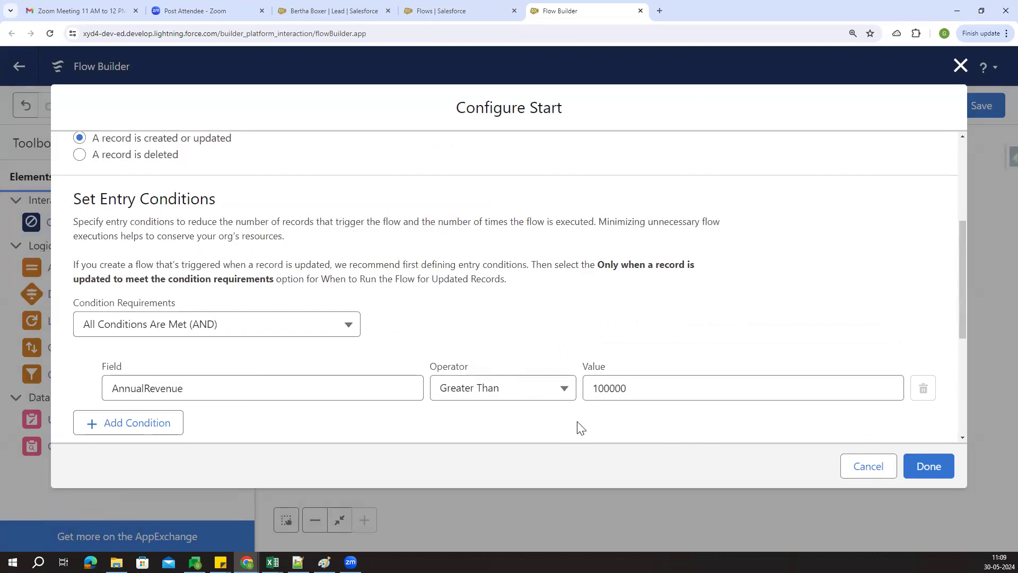
scroll(580, 427, up, 5)
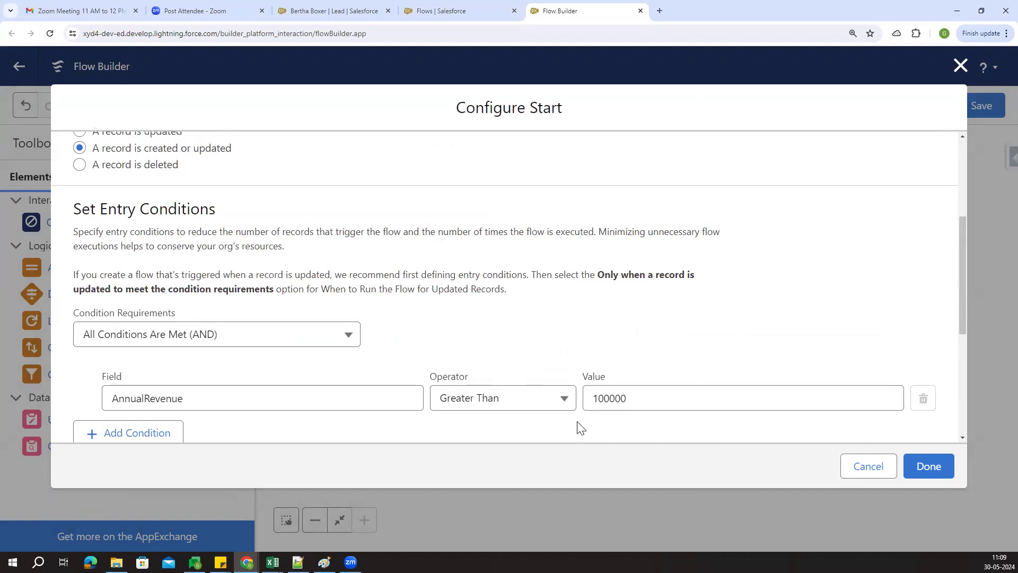
drag(162, 351, 251, 355)
click(255, 357)
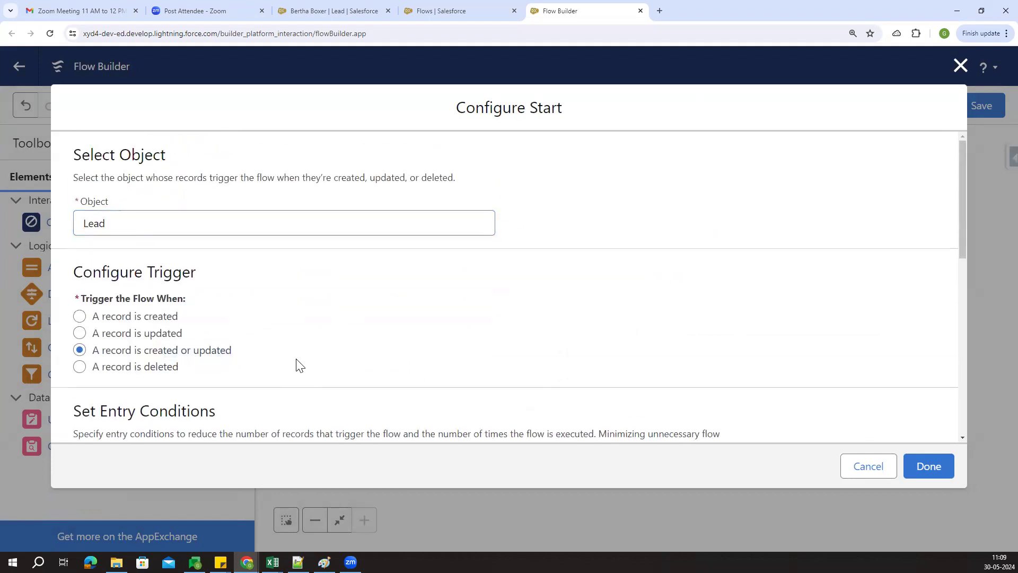
scroll(454, 277, down, 5)
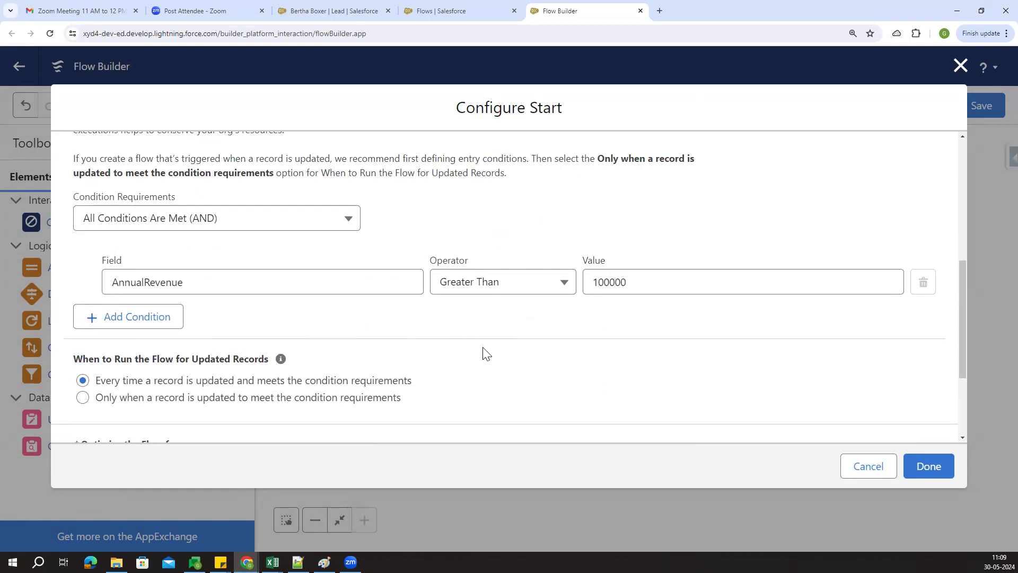
scroll(246, 341, up, 5)
scroll(239, 382, down, 1)
drag(89, 354, 302, 354)
click(303, 356)
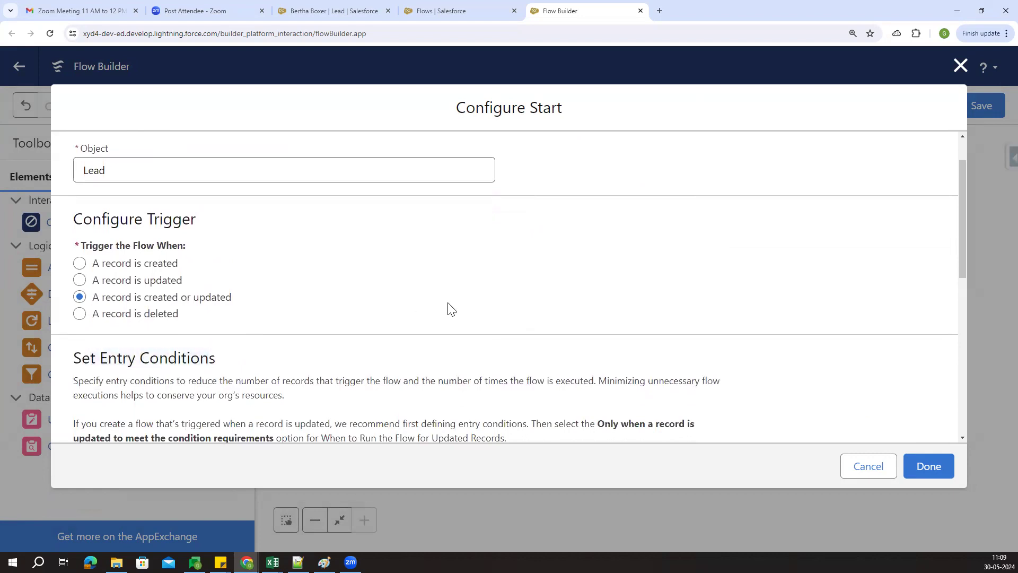
Change the entry condition requirements to Any Condition Is Met (OR)
scroll(425, 318, down, 3)
click(300, 272)
click(233, 353)
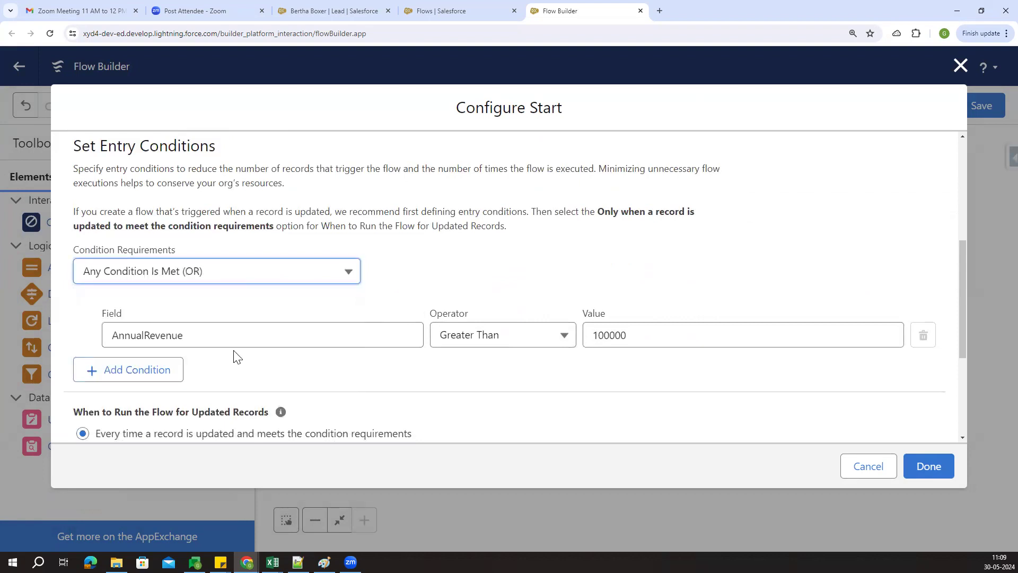
Add a second entry condition, AnnualRevenue Less Than 100000, and apply the start configuration
click(159, 369)
scroll(239, 325, down, 2)
click(224, 289)
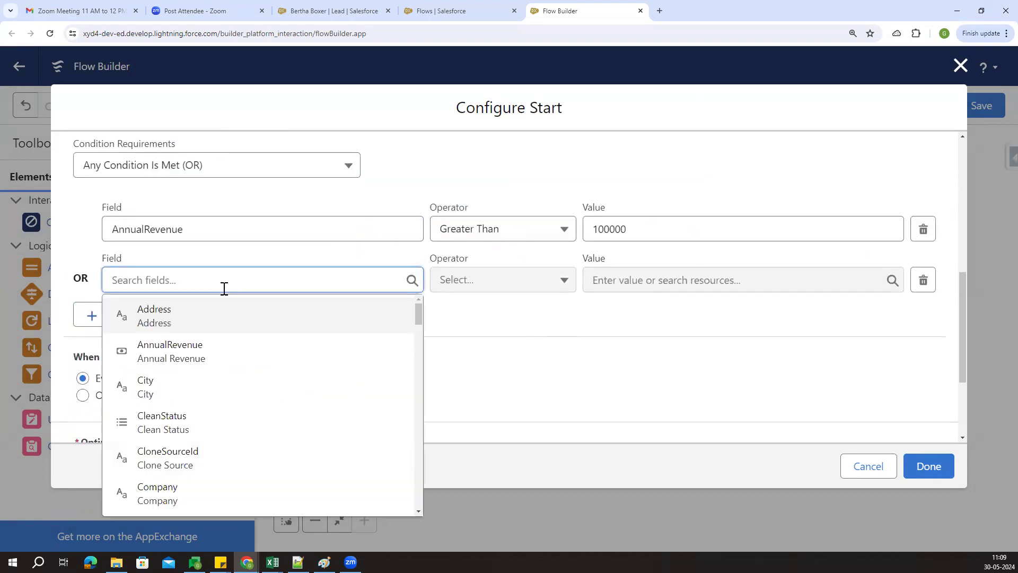
text(ann)
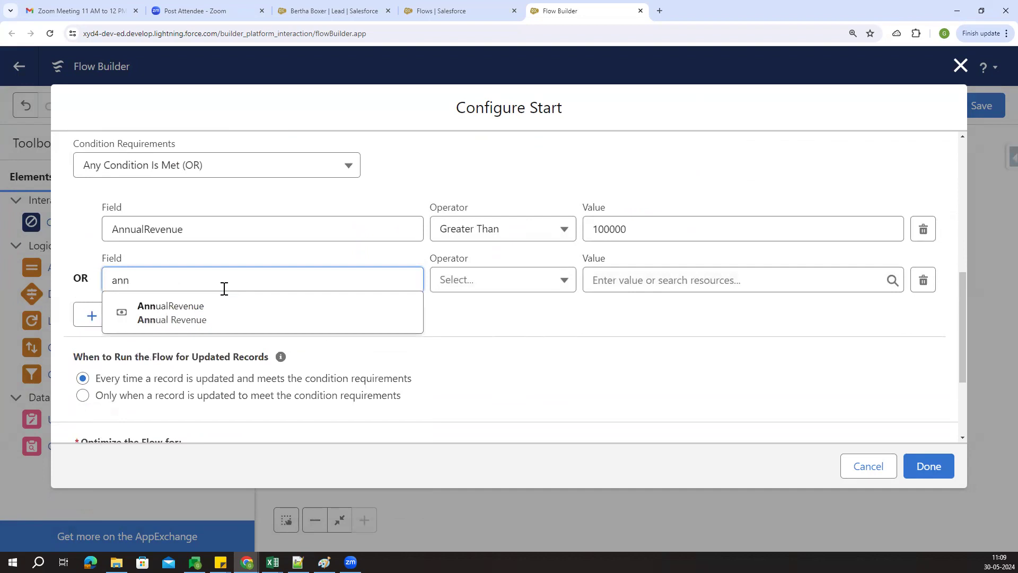
click(259, 326)
click(516, 285)
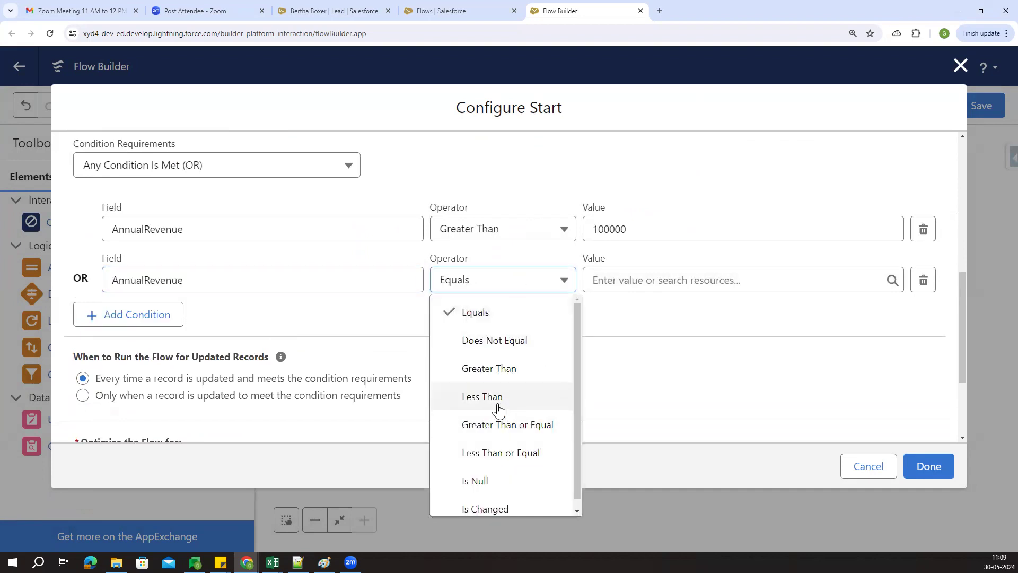
click(522, 400)
click(612, 273)
text(100000)
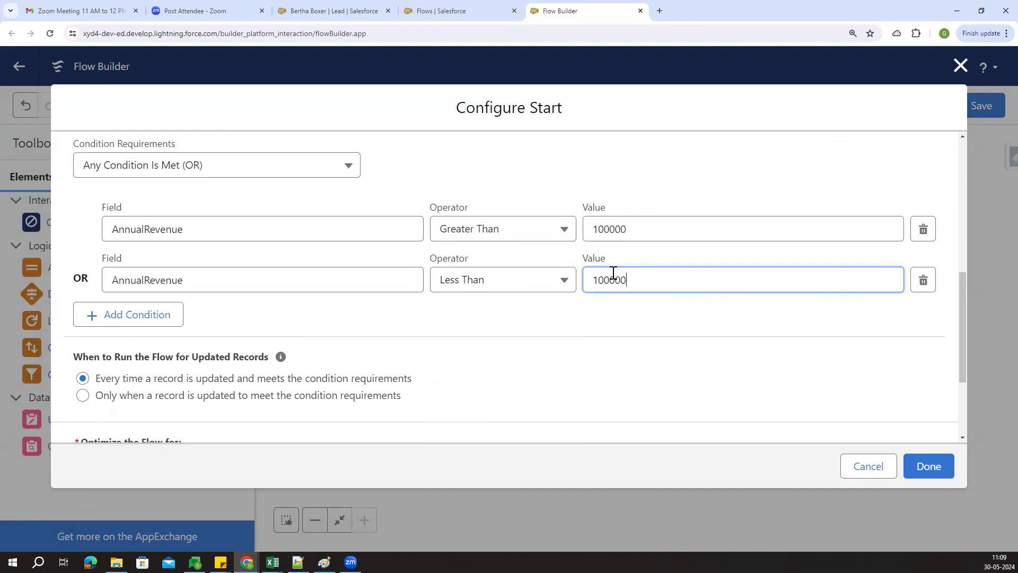
click(609, 345)
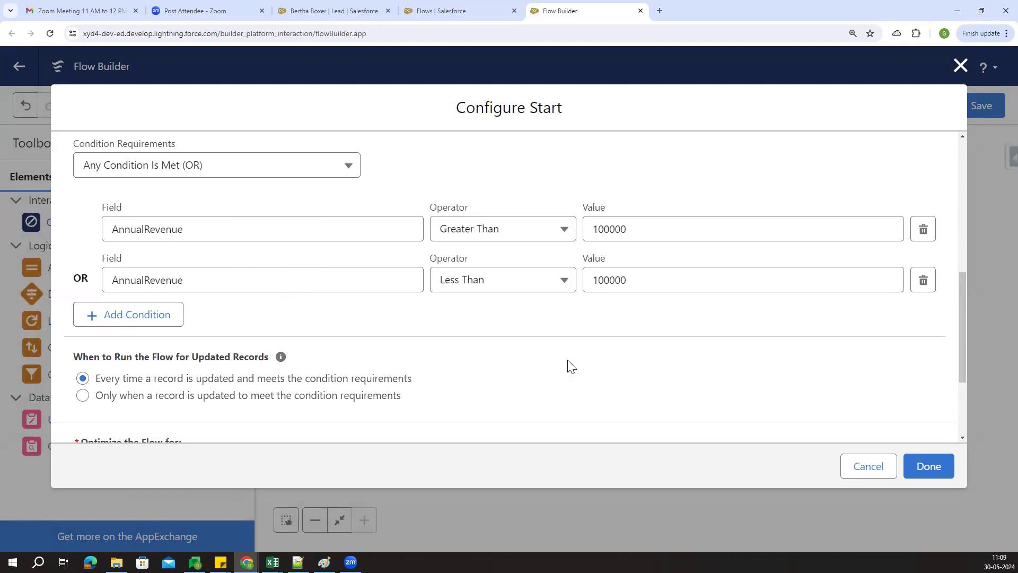
click(925, 469)
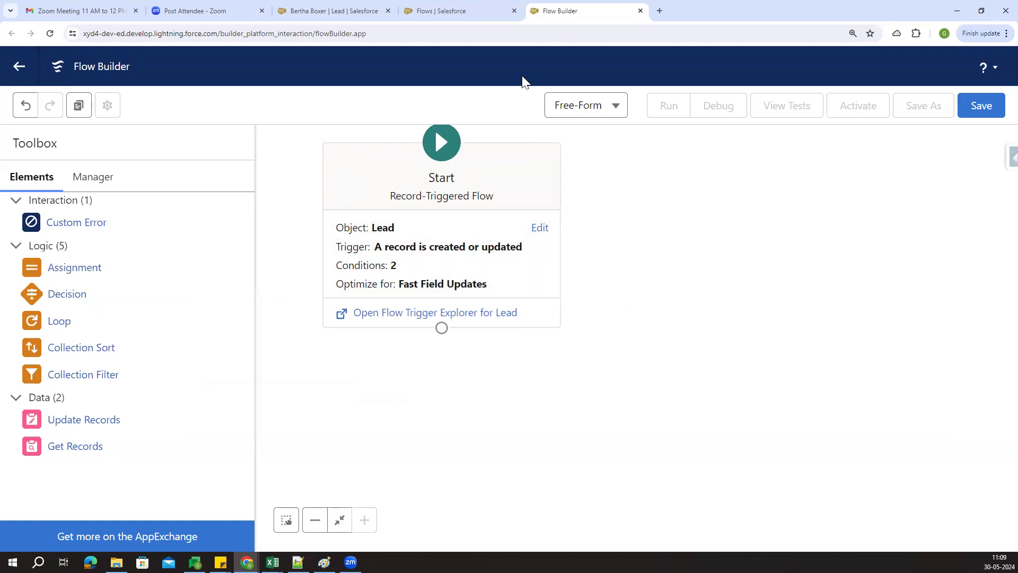
Review the Annual Revenue, Lead Status and Rating fields on the open lead record, and return to the flow
click(350, 7)
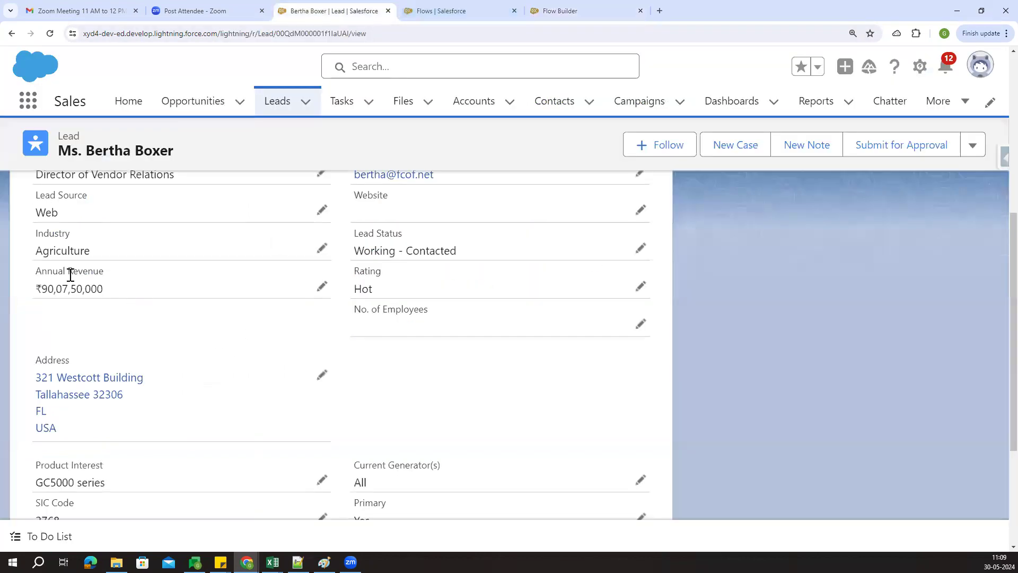
drag(28, 236, 96, 233)
click(188, 354)
drag(352, 236, 417, 239)
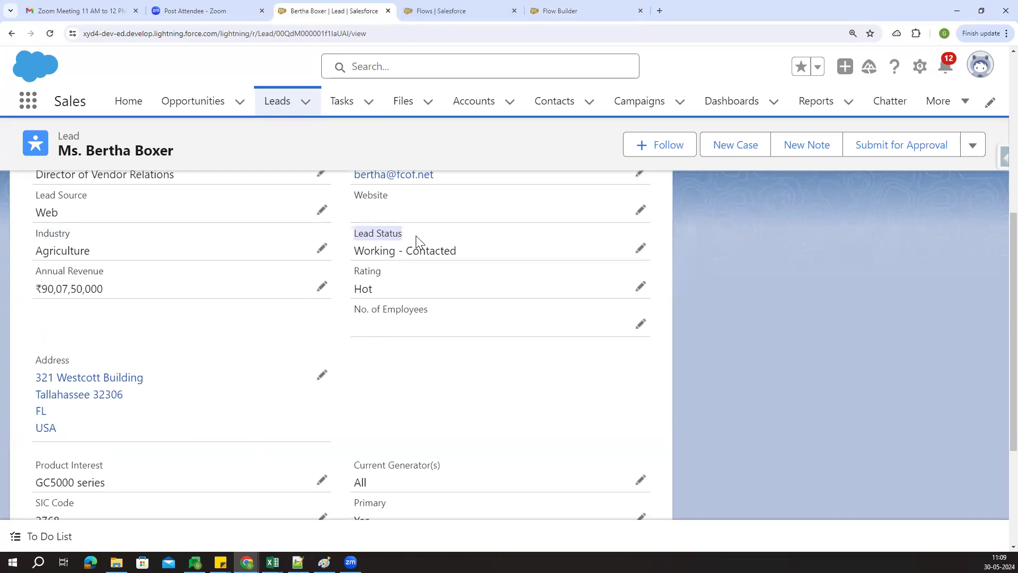
click(457, 333)
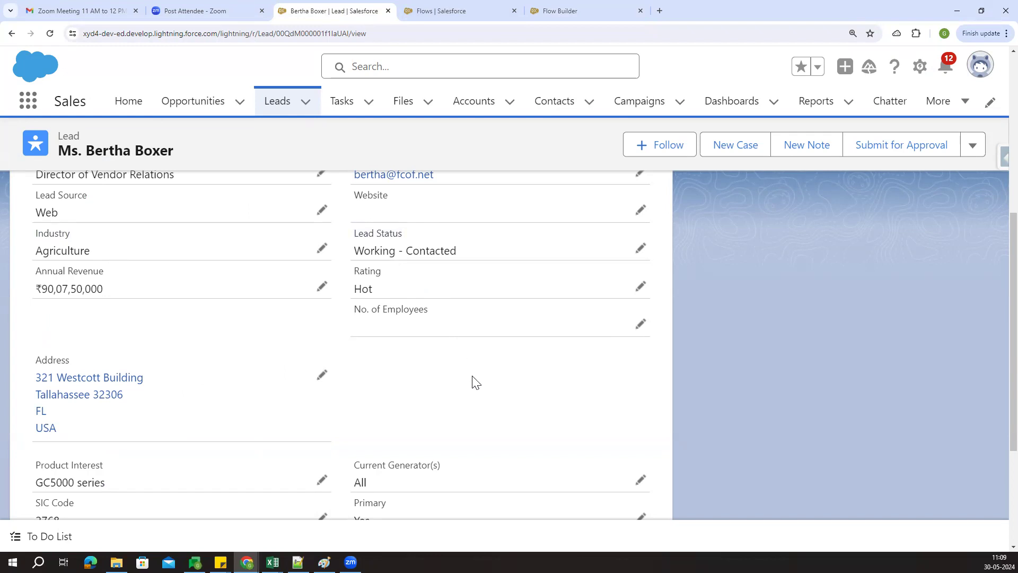
click(434, 10)
click(554, 9)
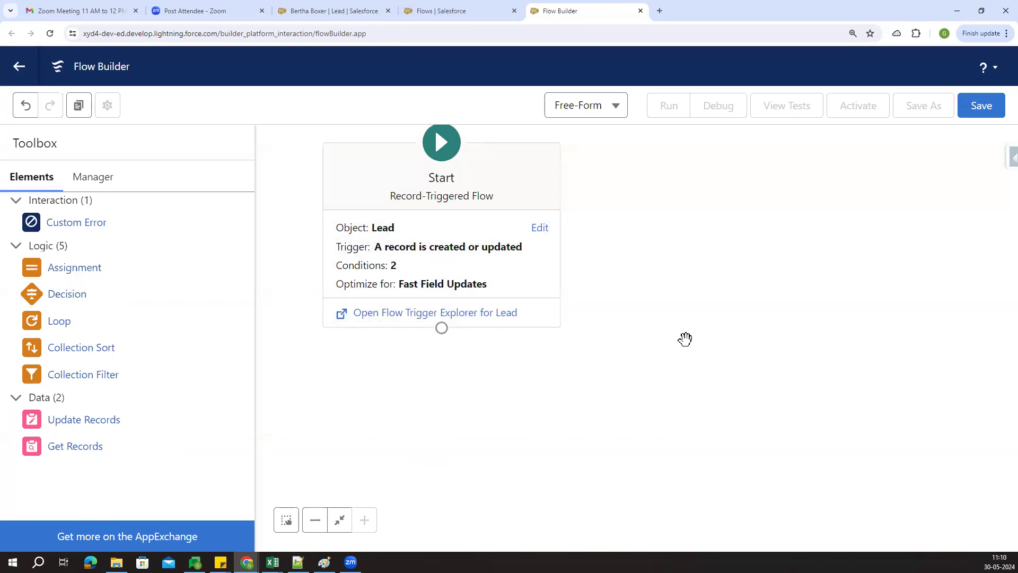
Change the Start element's entry condition requirements to None and apply the start configuration
click(539, 228)
scroll(352, 404, down, 4)
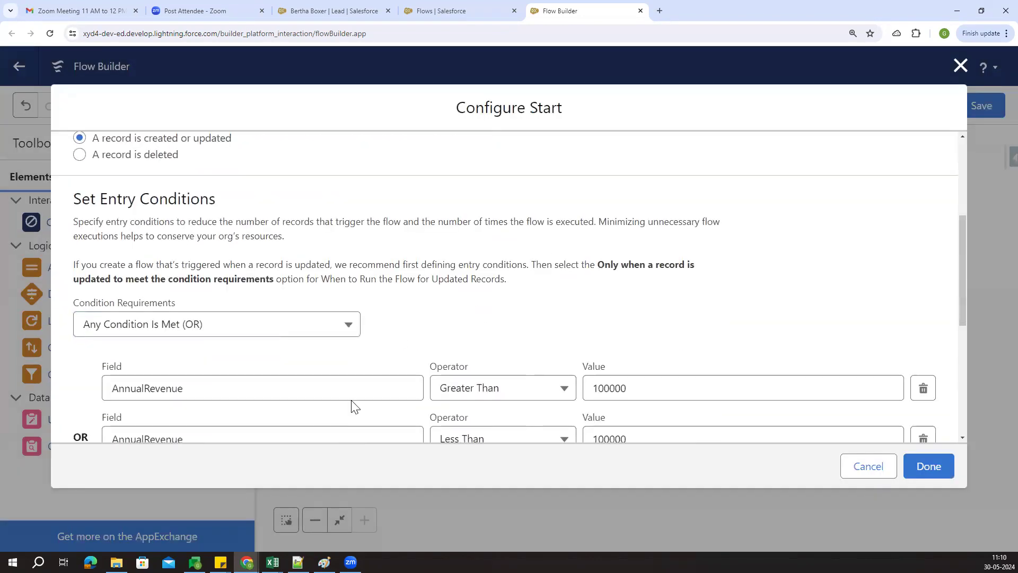
scroll(736, 401, down, 1)
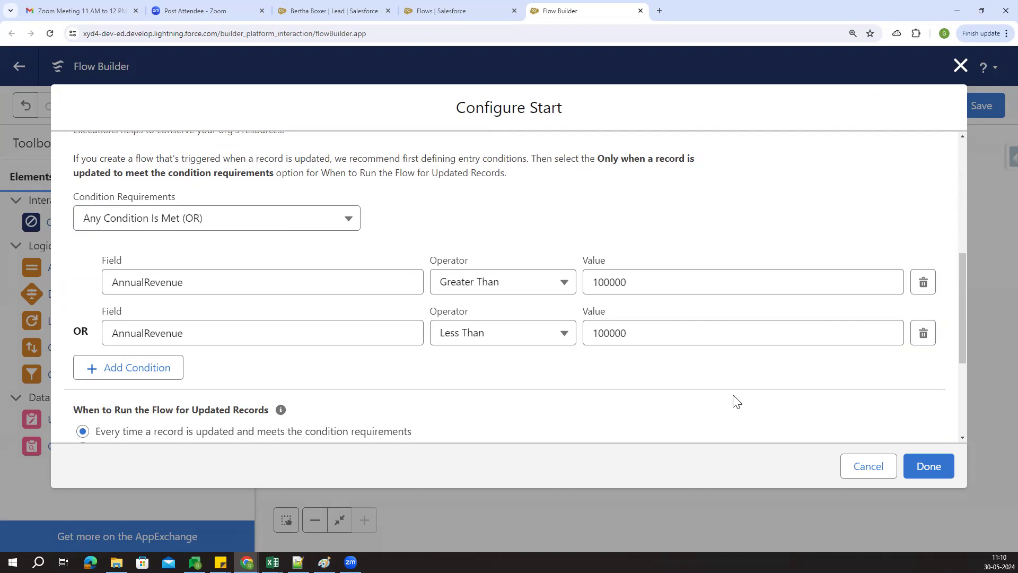
click(312, 233)
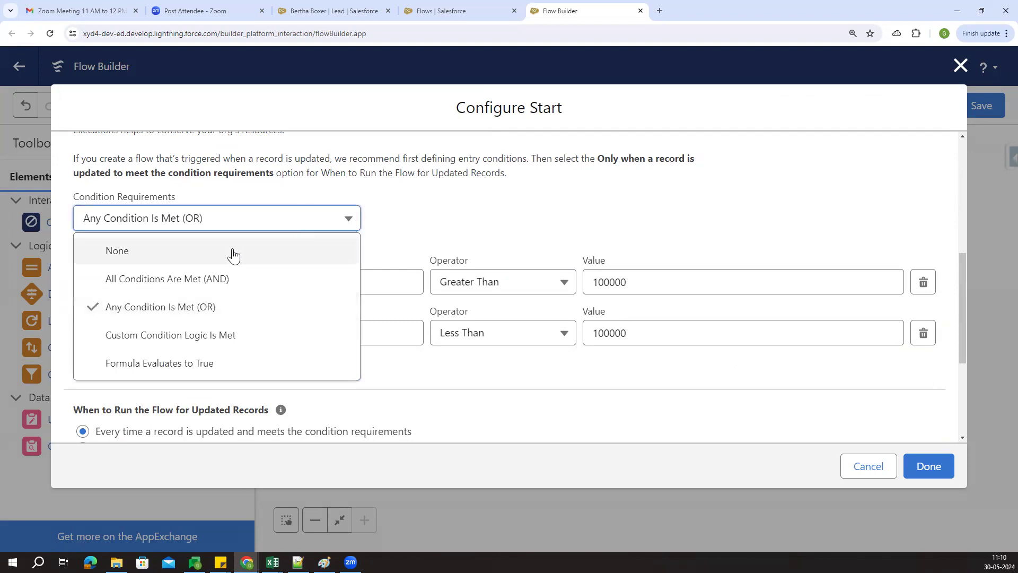
click(230, 254)
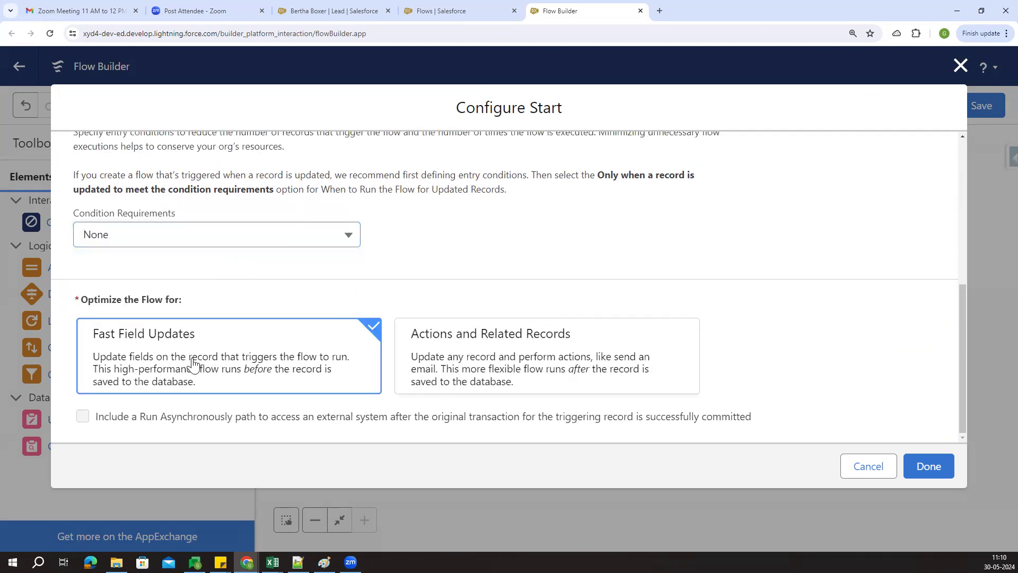
click(935, 475)
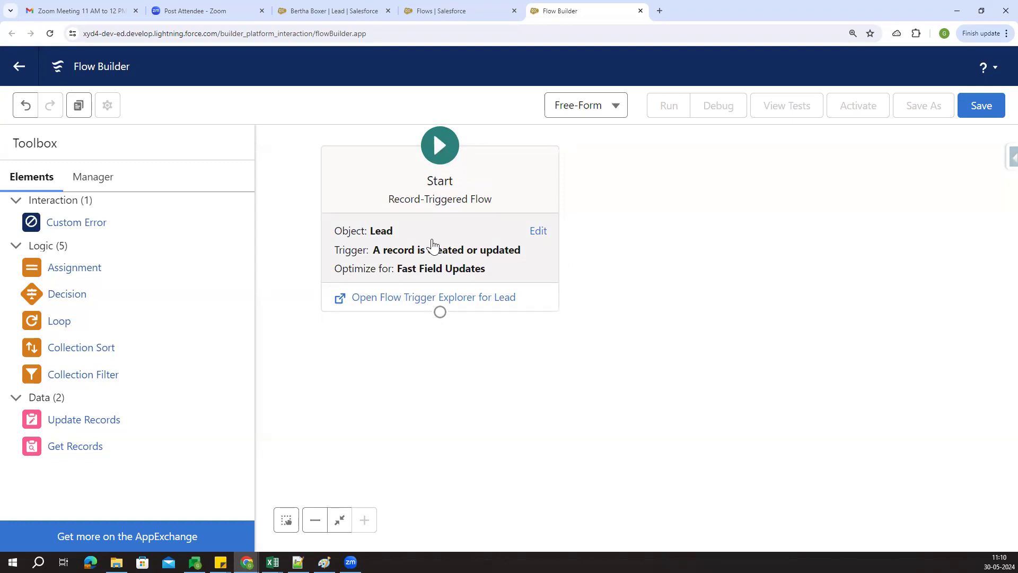
Add a Decision element to the canvas beside the Start element and label it Annual Revenue
mouse_move(643, 247)
mouse_down()
mouse_move(634, 225)
mouse_move(636, 240)
mouse_up()
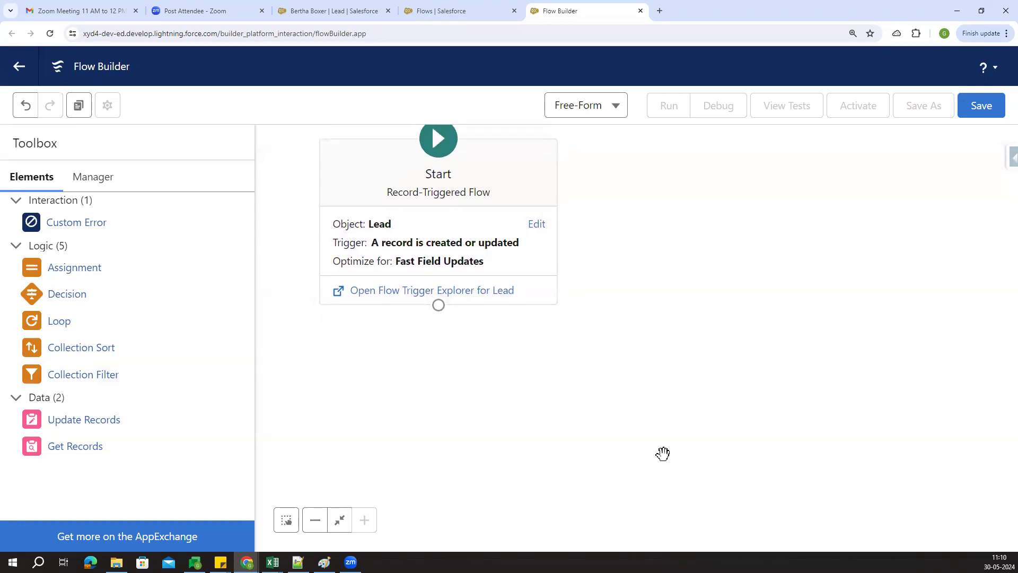
drag(68, 298, 652, 316)
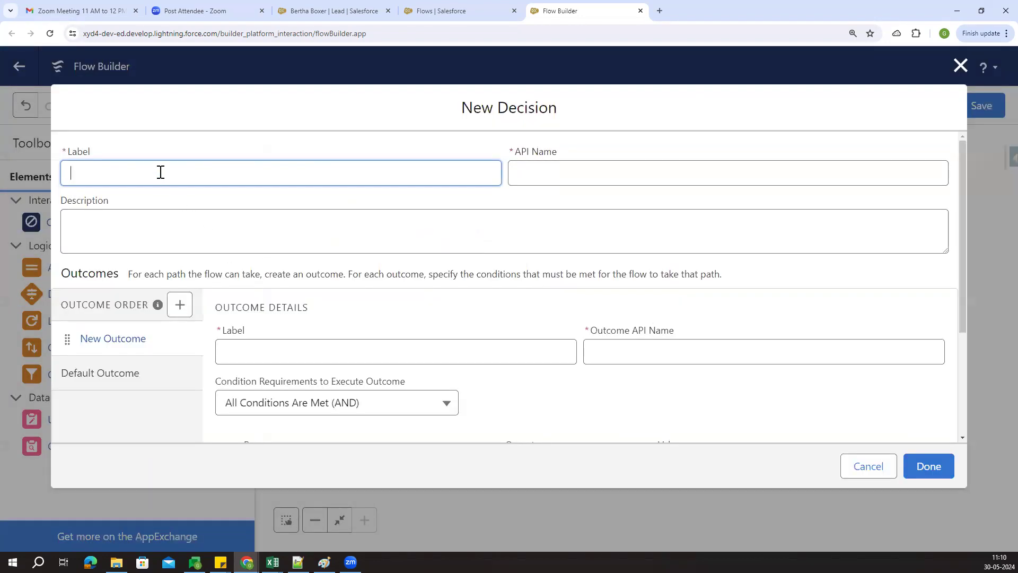
text(Annual Revenue)
click(203, 149)
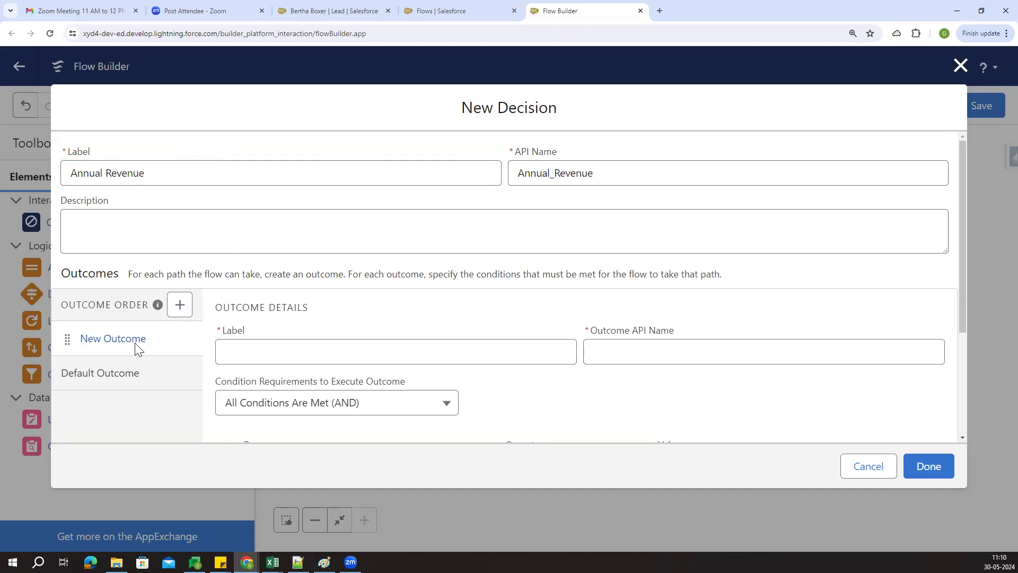
Label the decision's first outcome "above 1lk"
mouse_move(95, 345)
mouse_down()
mouse_move(146, 345)
mouse_move(111, 345)
mouse_up()
click(286, 350)
scroll(356, 291, down, 1)
scroll(339, 268, down, 1)
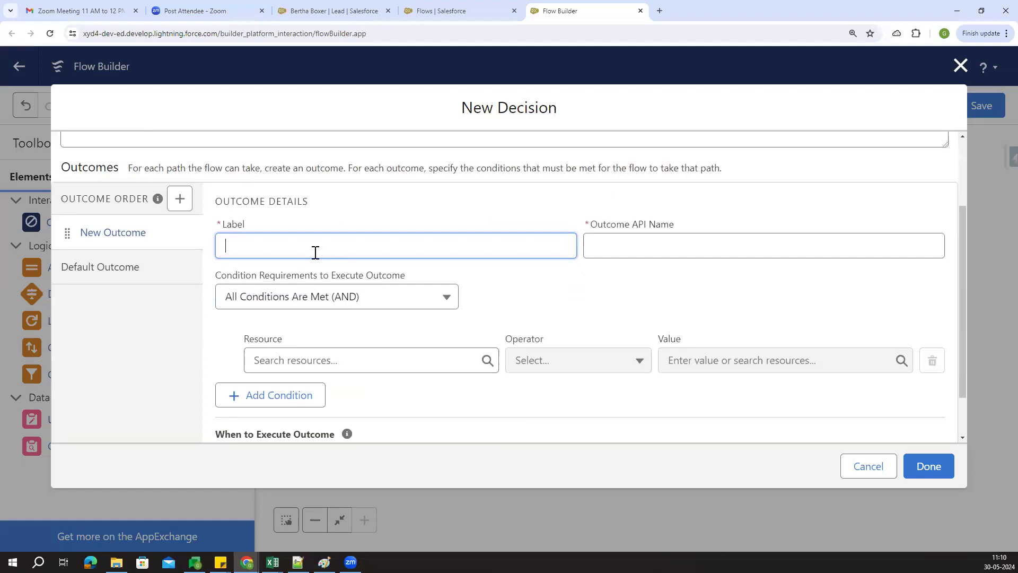
text(above 1lk)
click(329, 227)
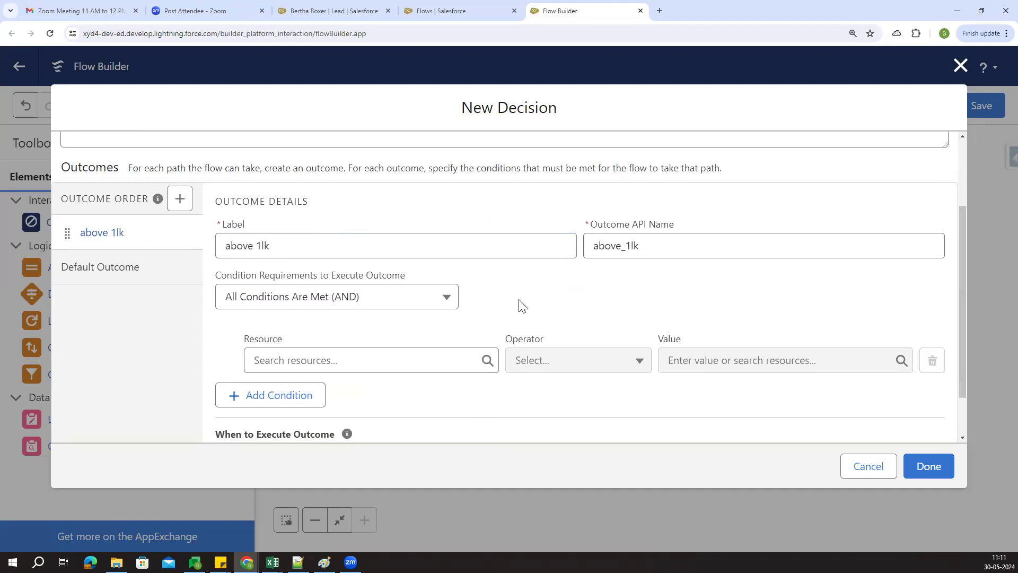
scroll(519, 300, up, 1)
drag(221, 279, 297, 299)
click(307, 279)
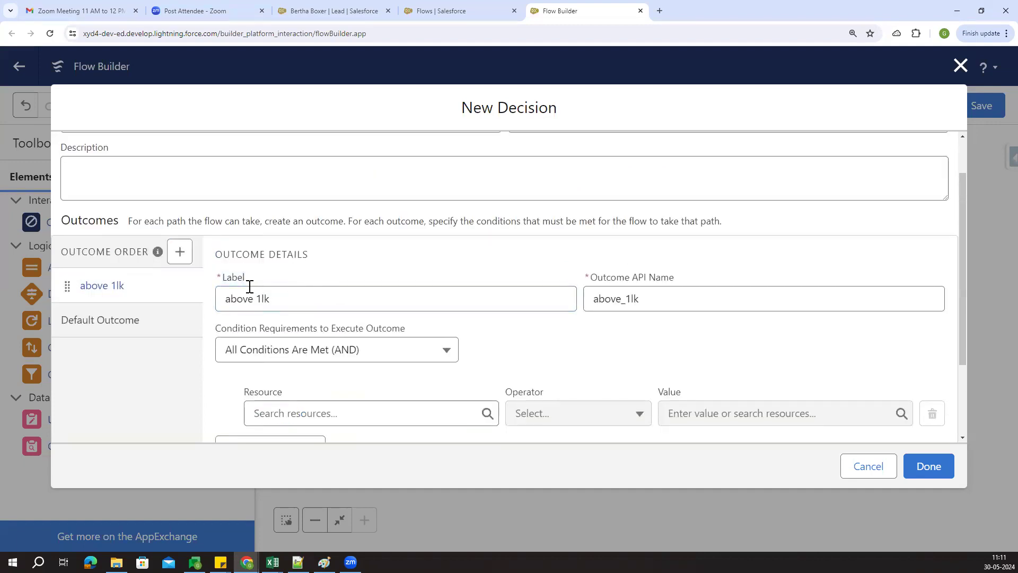
click(229, 276)
drag(229, 277, 268, 274)
click(369, 273)
scroll(557, 334, down, 1)
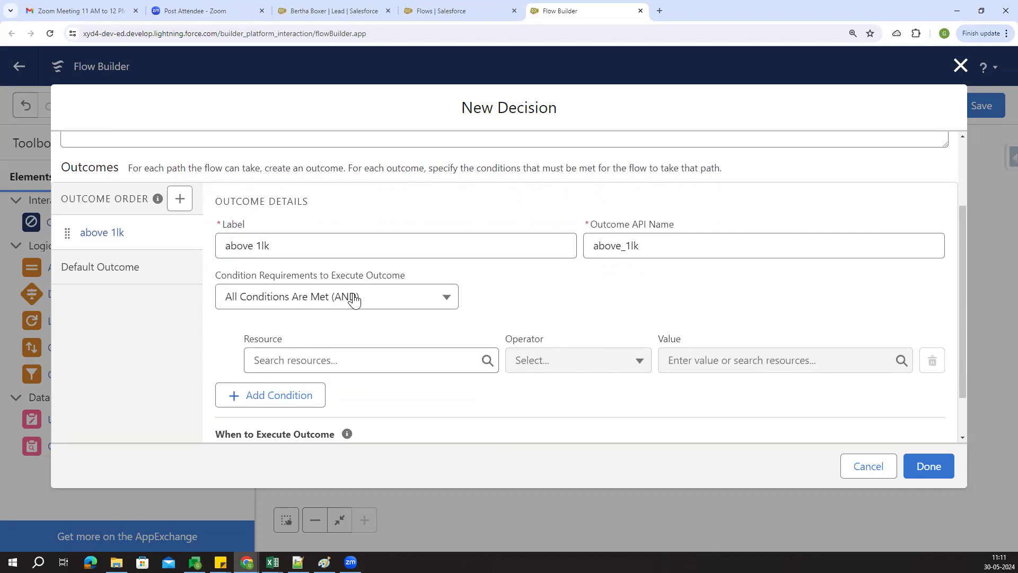
Set the above 1lk outcome's condition resource to the triggering lead's annual revenue, $Record > AnnualRevenue
click(462, 359)
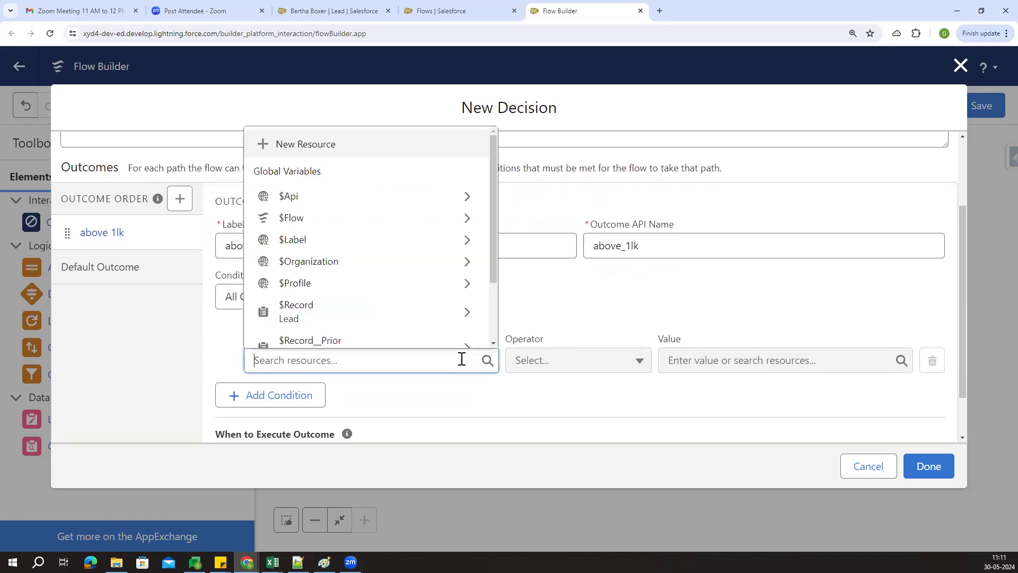
key(Escape)
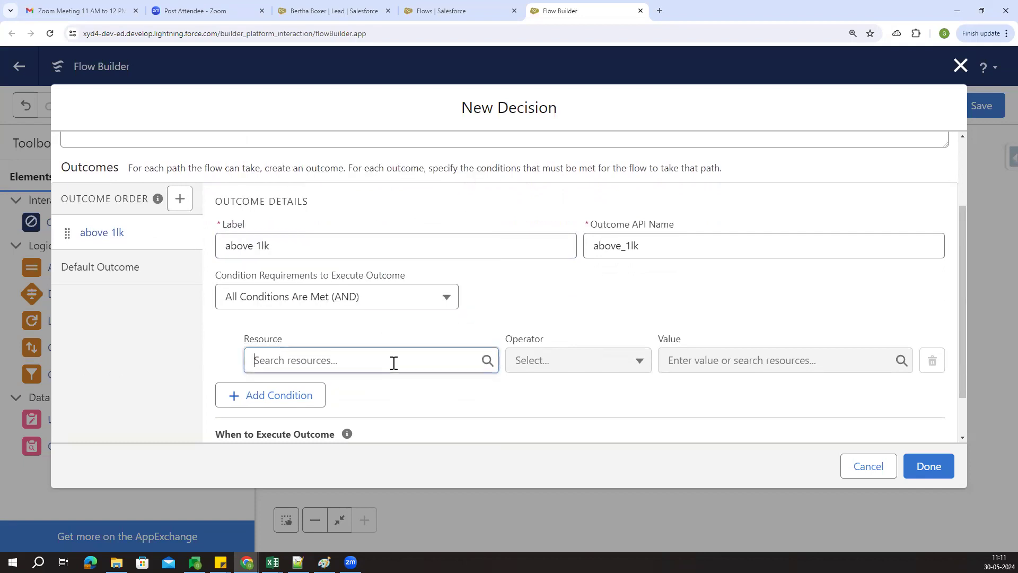
click(394, 363)
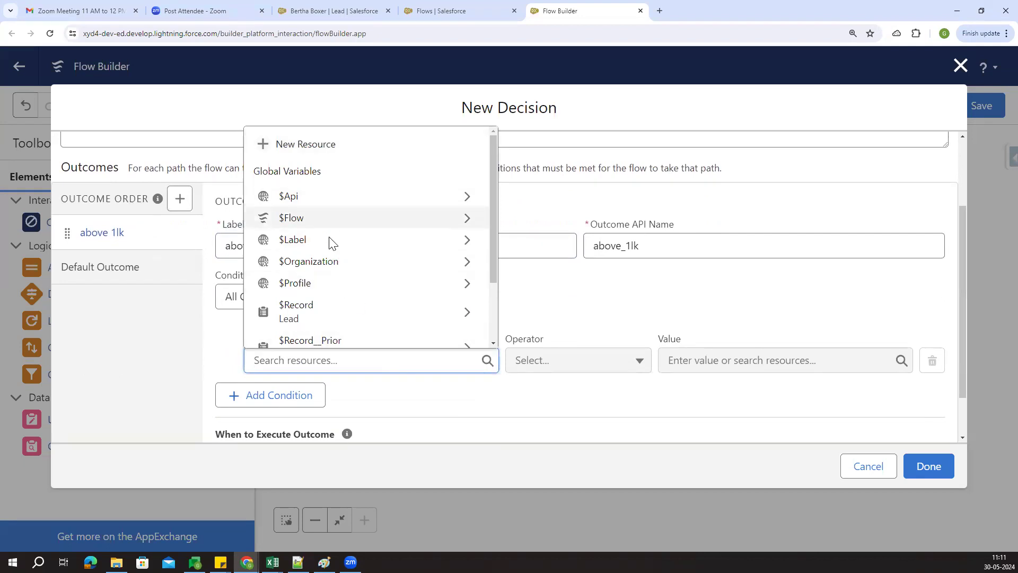
scroll(334, 287, down, 3)
scroll(339, 342, up, 2)
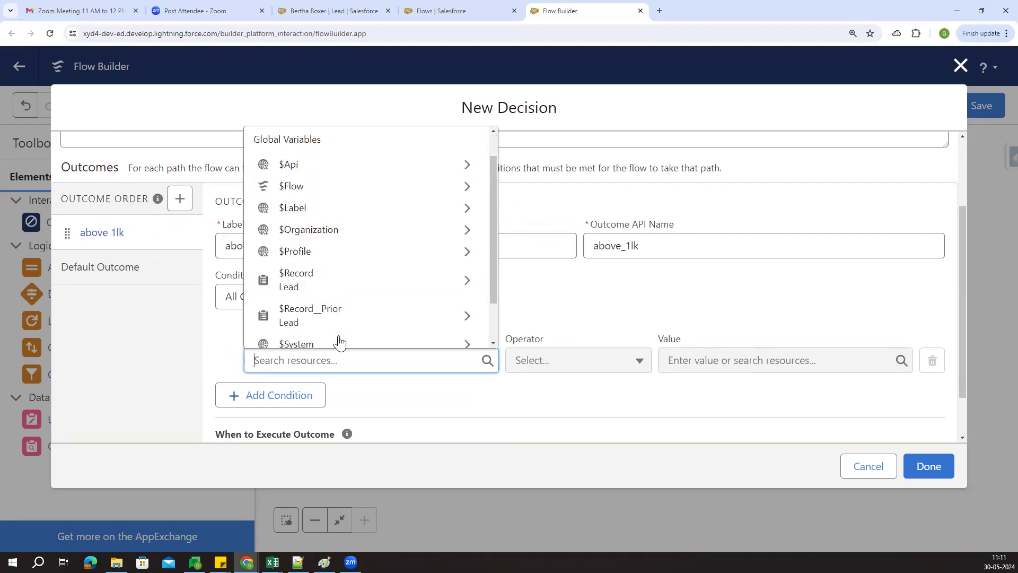
click(370, 284)
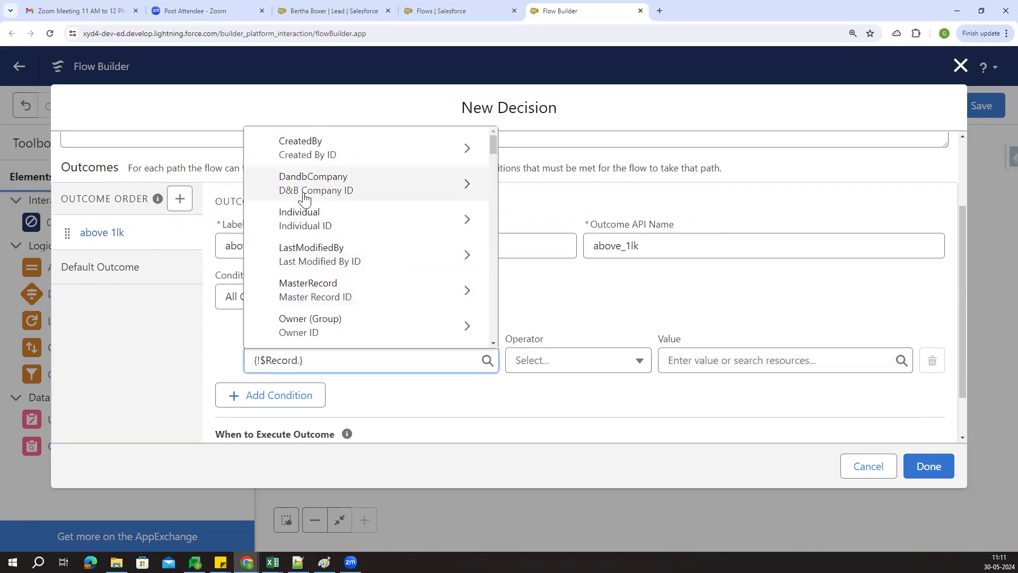
scroll(313, 265, down, 4)
scroll(317, 271, down, 5)
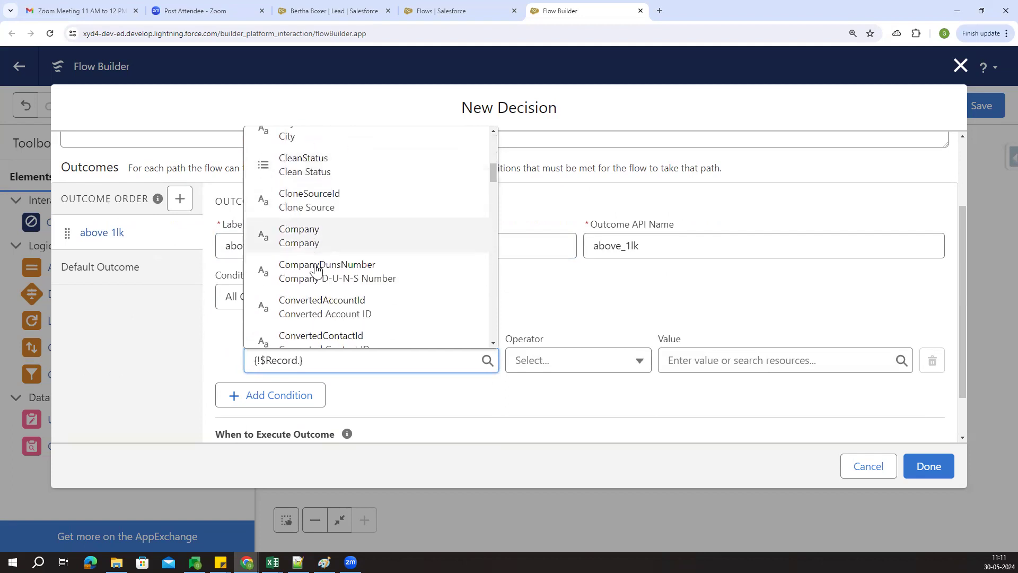
scroll(321, 295, up, 2)
scroll(321, 295, up, 4)
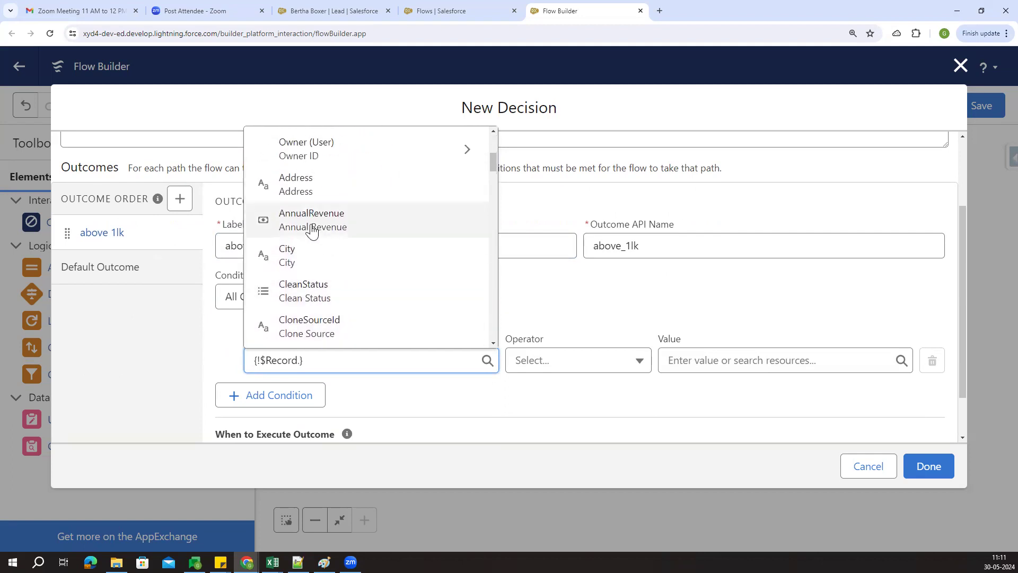
click(314, 231)
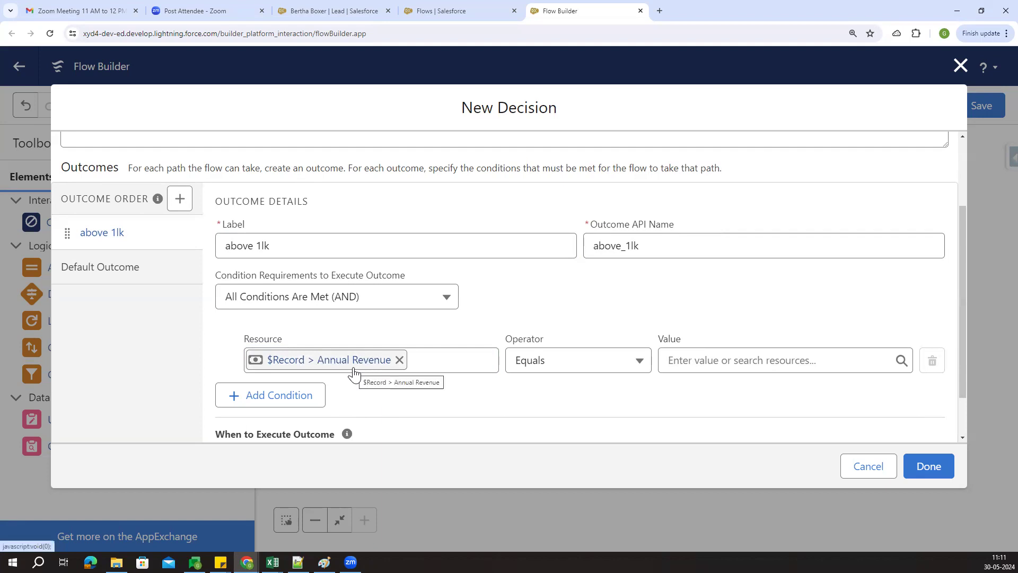
Complete the above 1lk condition with operator Greater Than and value 100000, and apply the decision
click(575, 375)
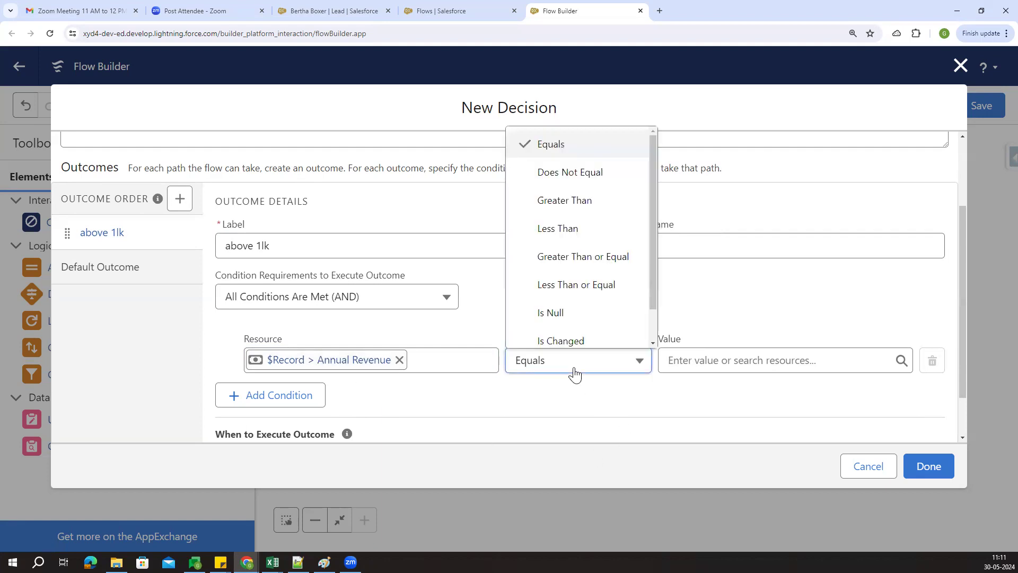
click(571, 212)
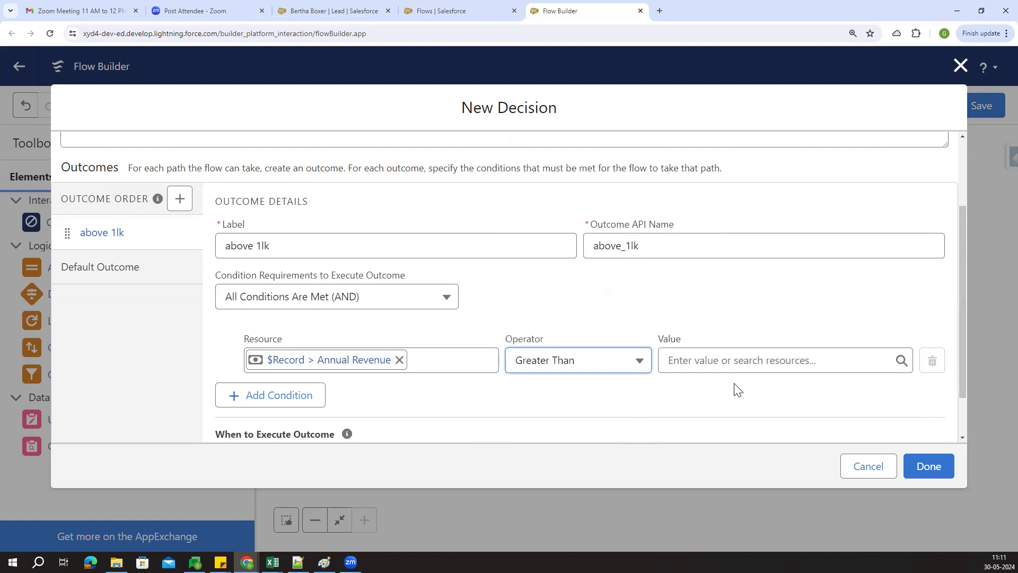
click(718, 366)
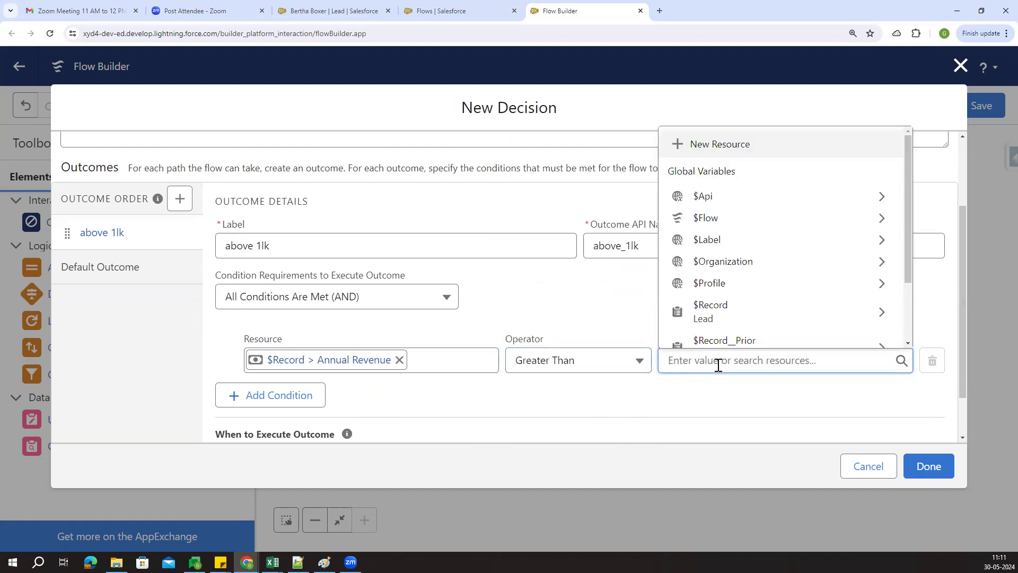
text(100000)
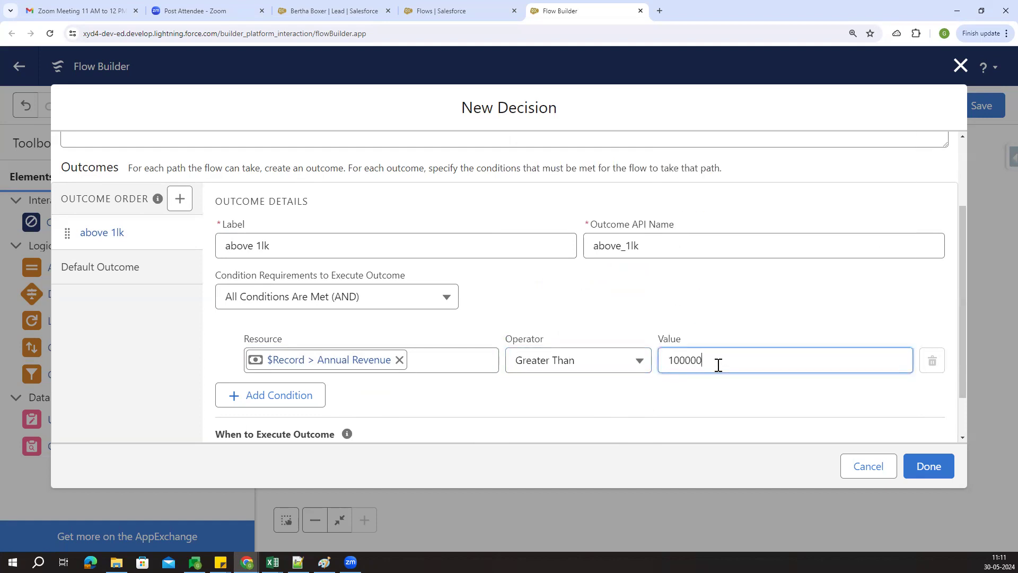
click(727, 393)
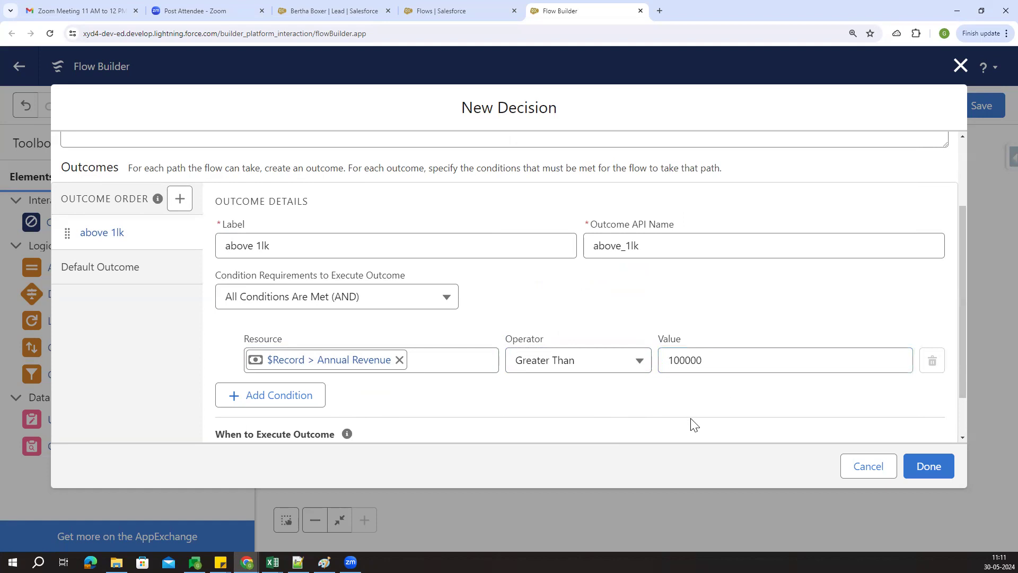
click(932, 468)
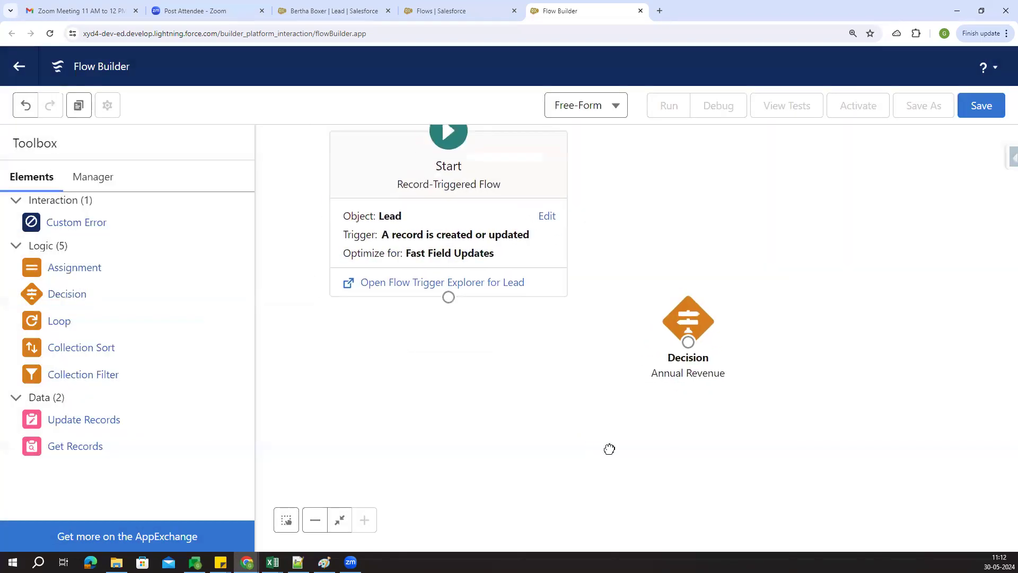
Reopen the Annual Revenue decision and add a second outcome labelled "below 1lk"
double_click(694, 317)
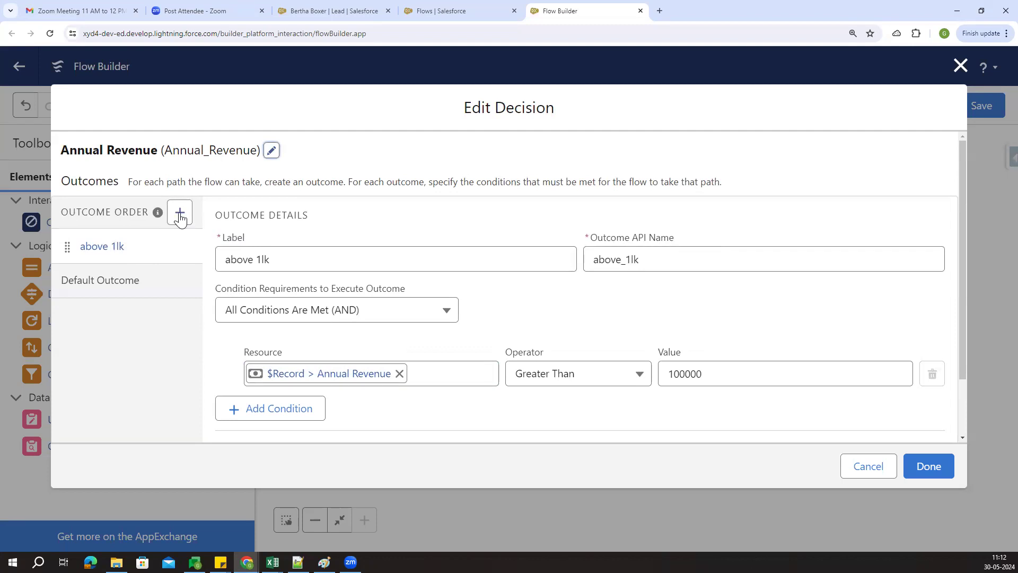
click(180, 214)
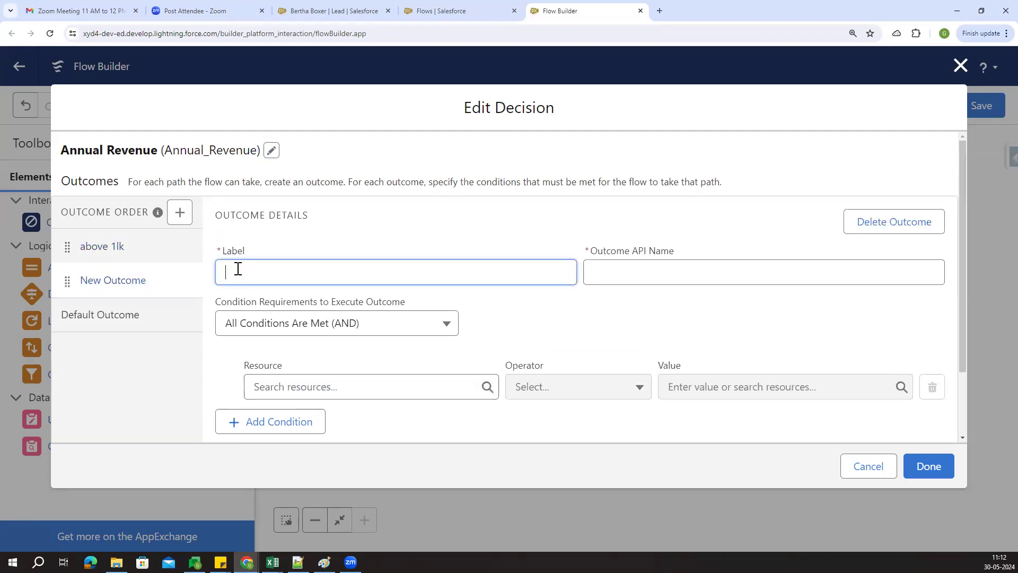
text(below 1lk)
click(323, 226)
Set the below 1lk outcome's condition resource to $Record__Prior > AnnualRevenue
click(362, 381)
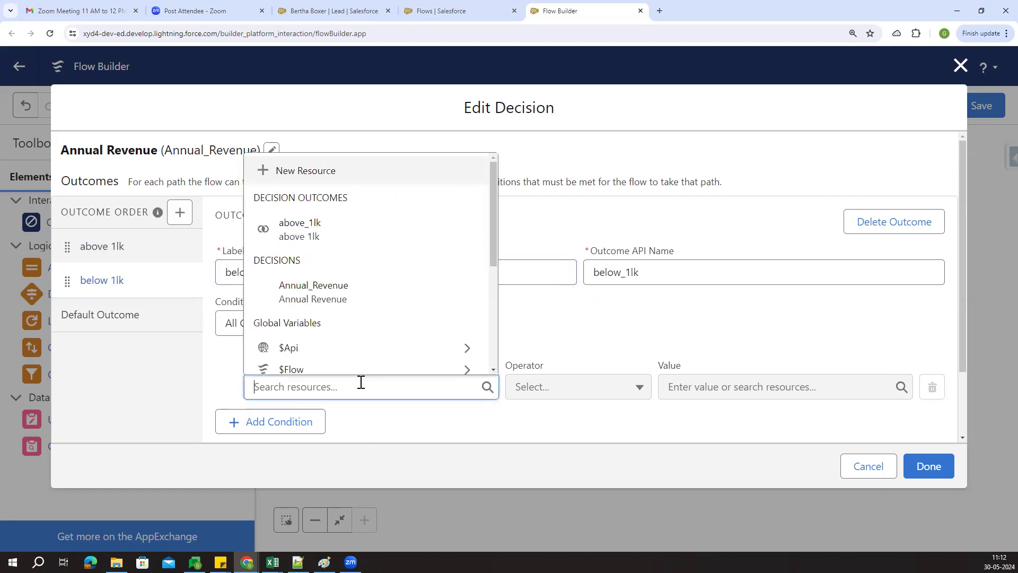
scroll(325, 345, down, 5)
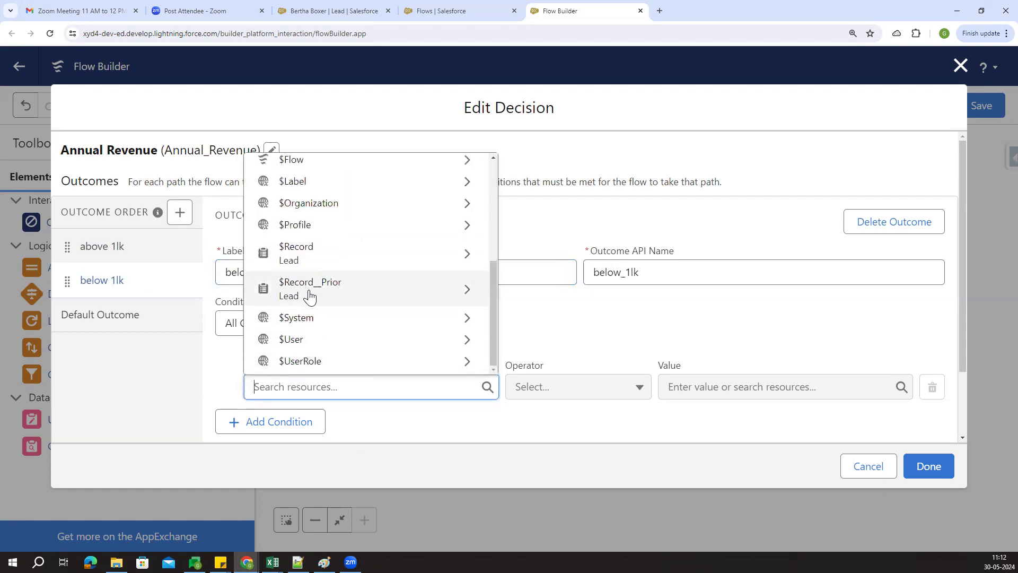
click(305, 292)
text(ann)
click(330, 354)
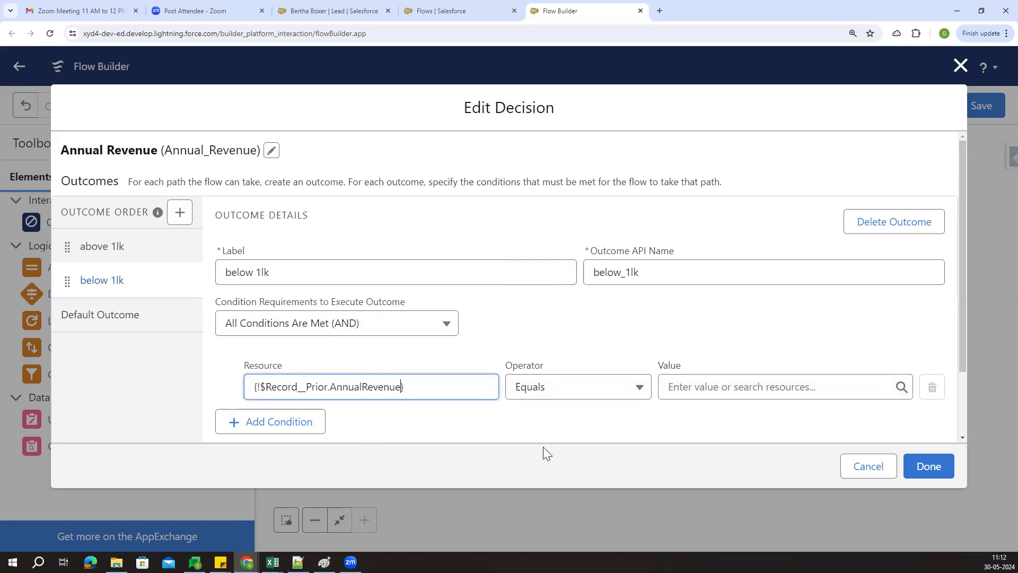
Complete the below 1lk condition with operator Less Than and value 100000, and apply the decision
click(552, 390)
click(570, 255)
click(723, 388)
text(100000)
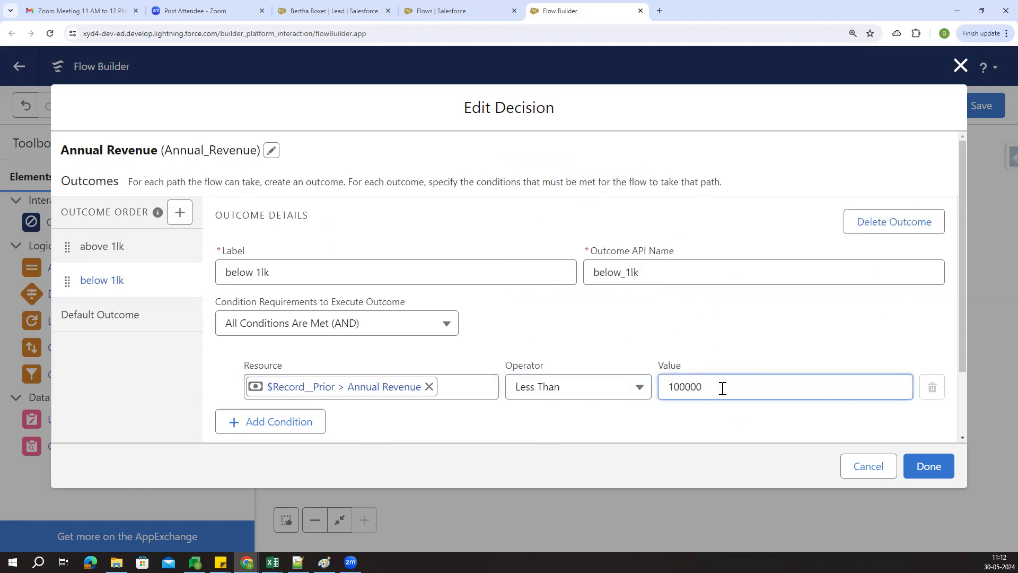
click(724, 424)
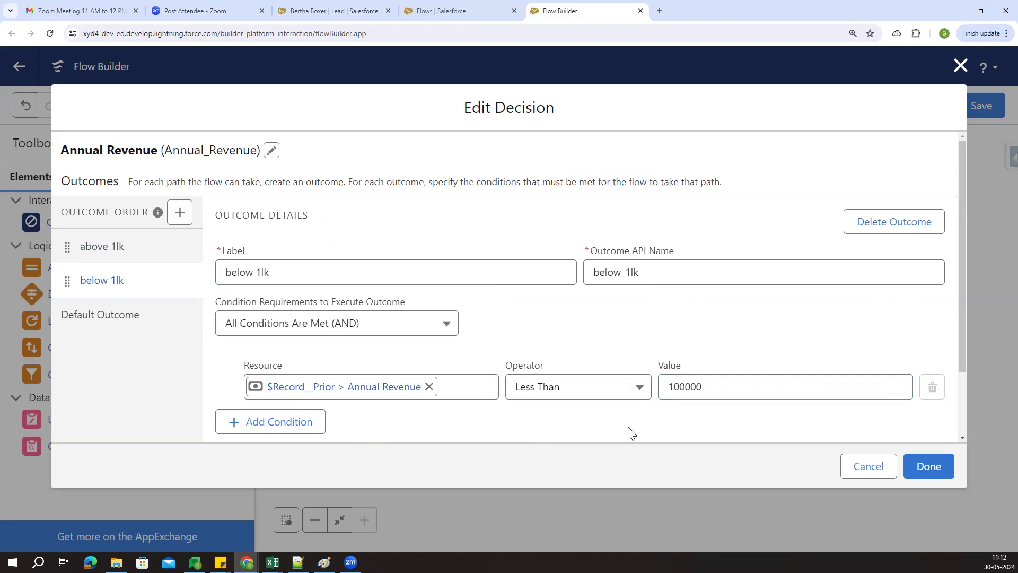
scroll(603, 430, down, 2)
scroll(604, 429, up, 2)
click(942, 465)
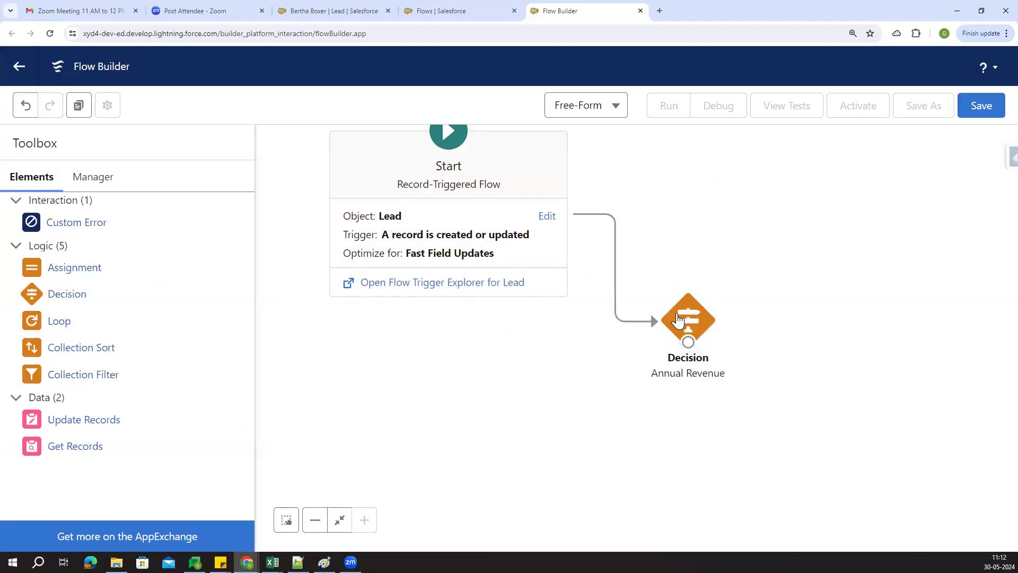
Reposition the Annual Revenue decision, add an Update Records element to its lower left, and label it "Update Rating"
drag(686, 321, 641, 349)
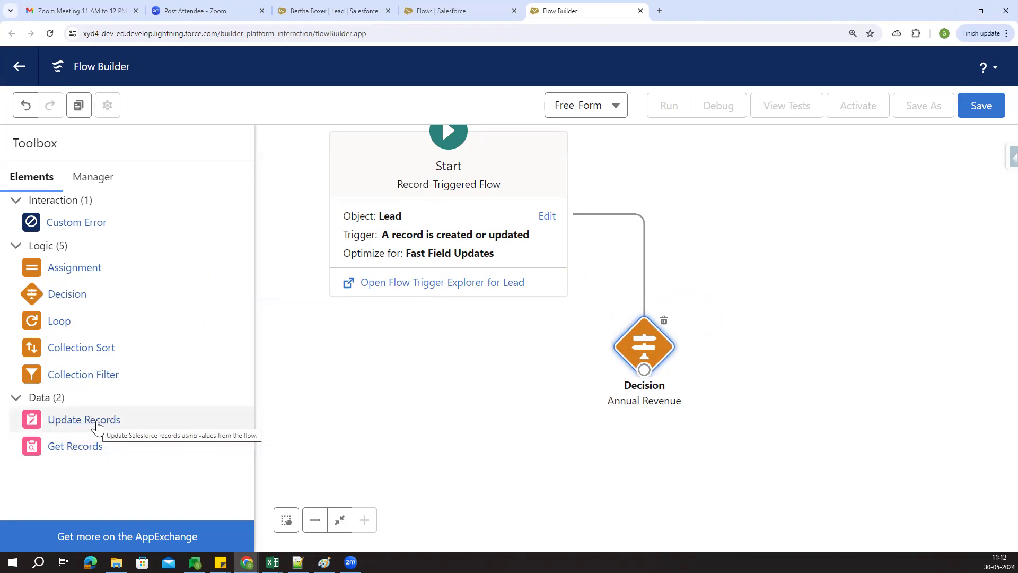
drag(66, 423, 457, 407)
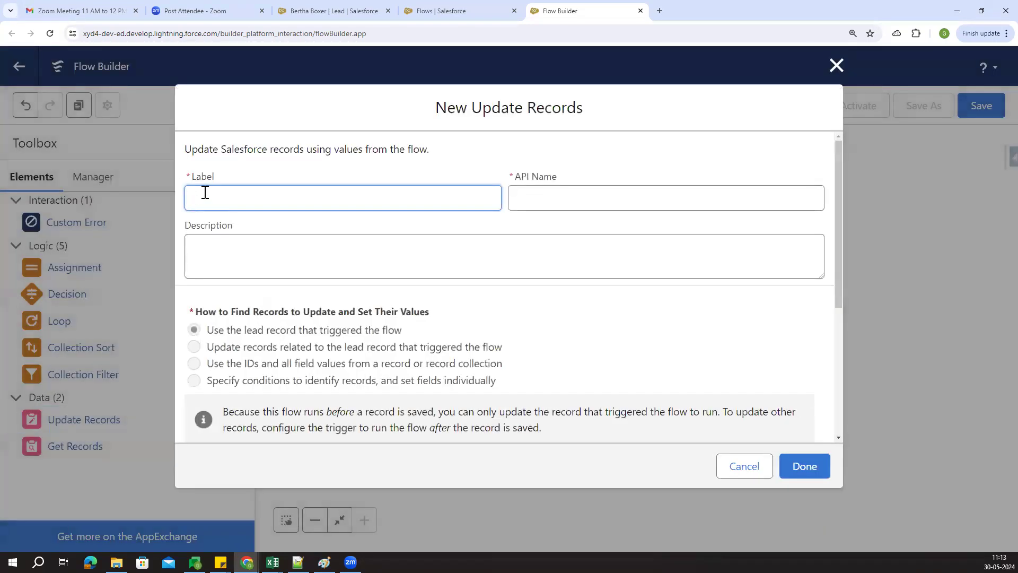
text(Update Eating)
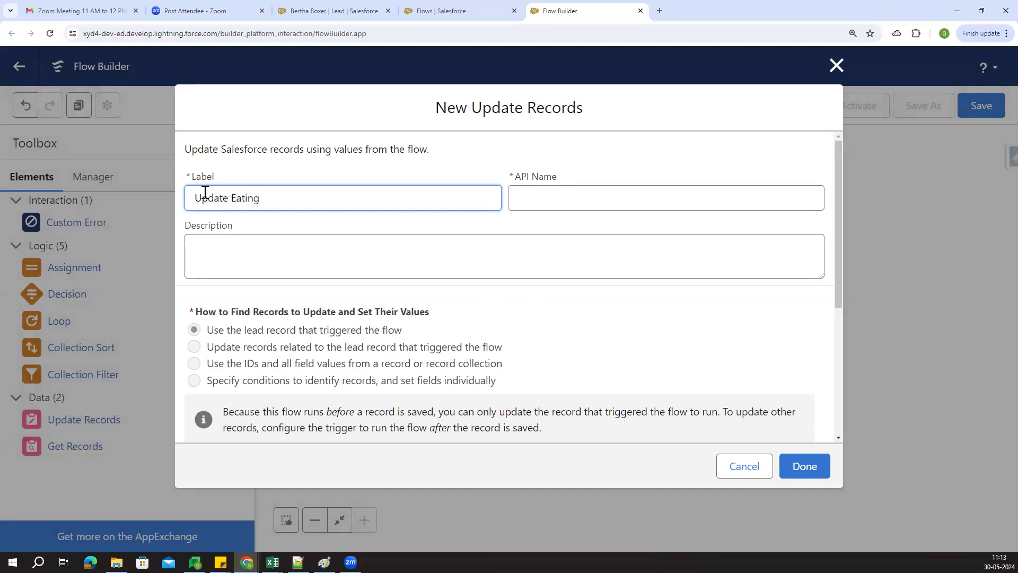
click(316, 168)
scroll(558, 322, down, 2)
scroll(558, 322, up, 2)
click(284, 203)
key(BackSpace)
key(BackSpace)
key(BackSpace)
key(BackSpace)
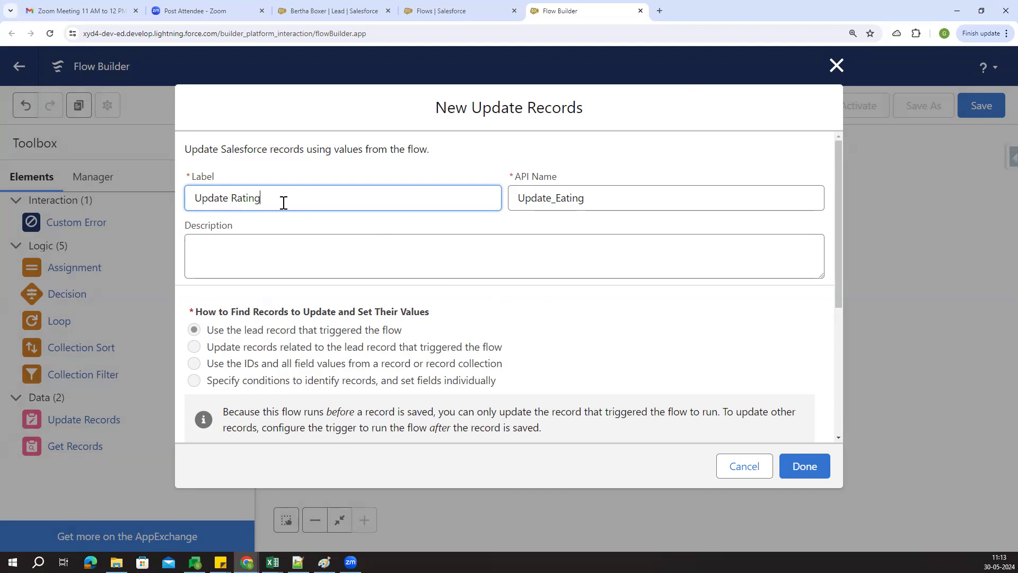
Replace the new Update Records element's API name with Update_Rating
drag(591, 198, 514, 198)
key(BackSpace)
click(462, 193)
click(545, 195)
click(481, 184)
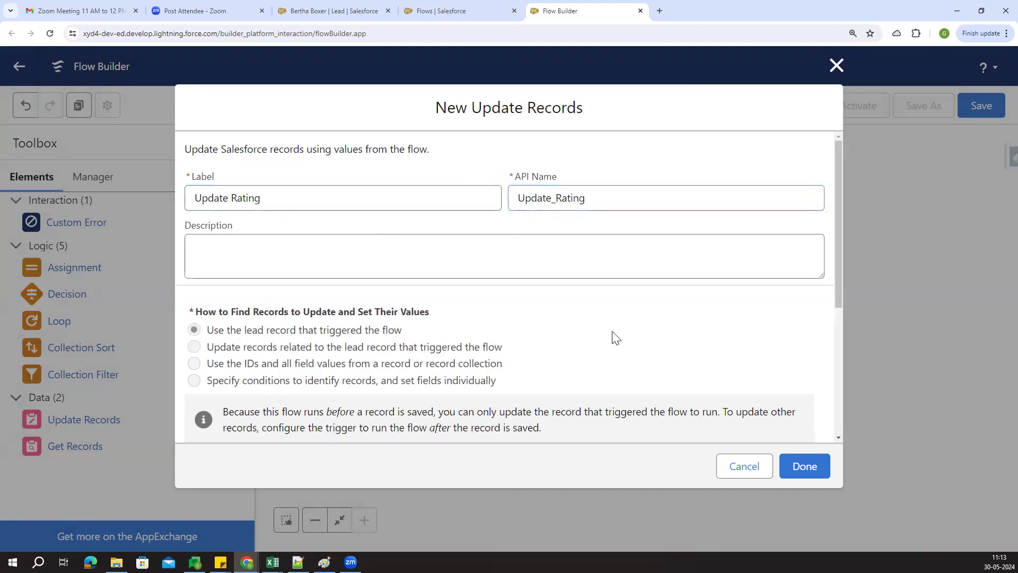
Set the lead record's Rating field to Hot in the Update Rating element
scroll(496, 345, down, 2)
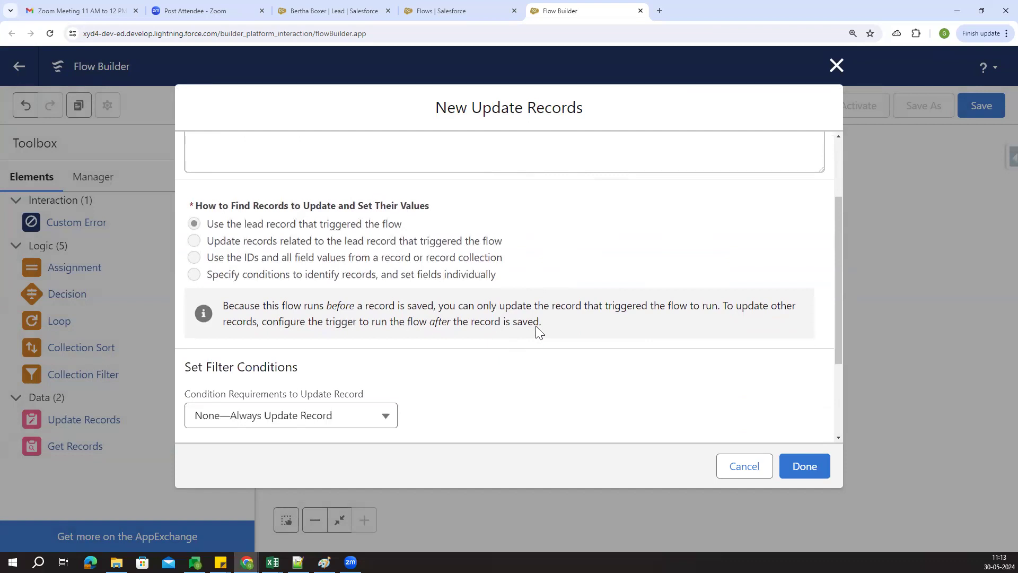
scroll(479, 300, down, 2)
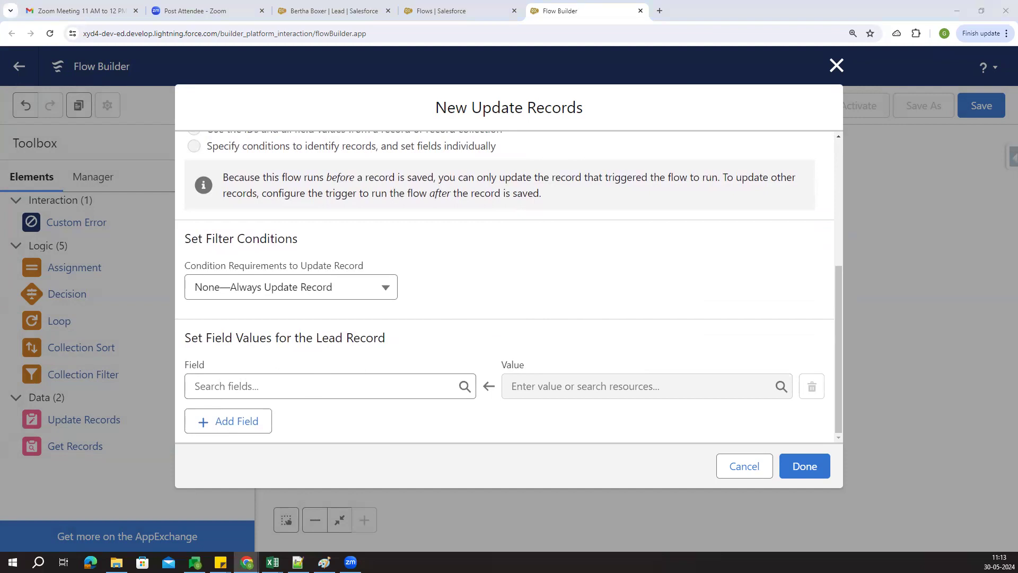
click(261, 385)
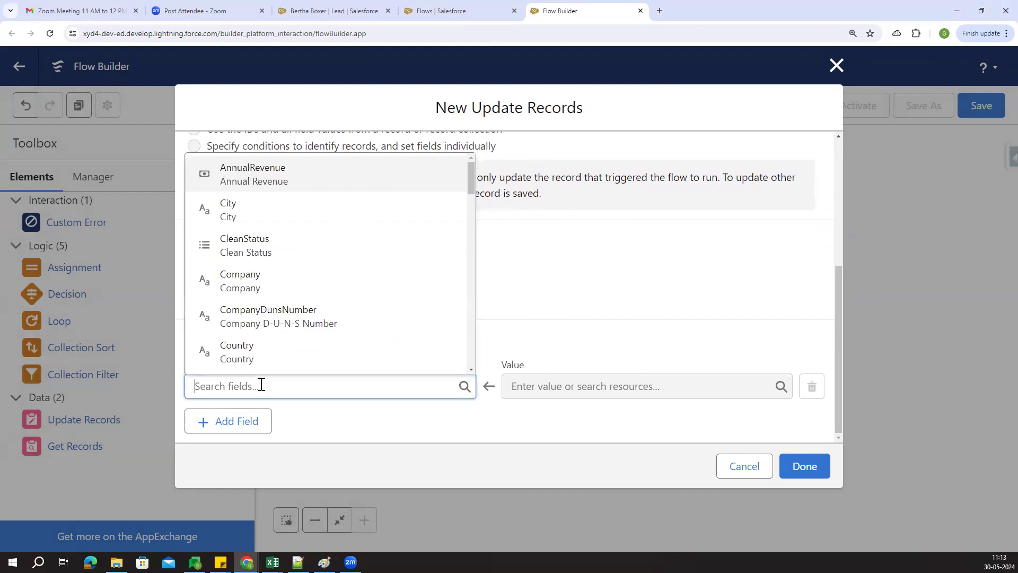
text(rating)
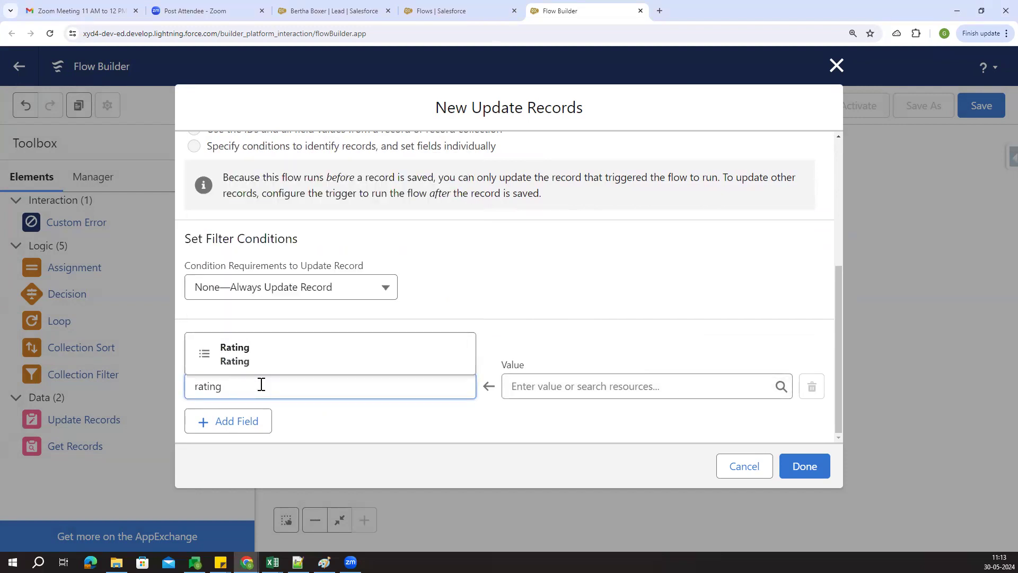
click(251, 358)
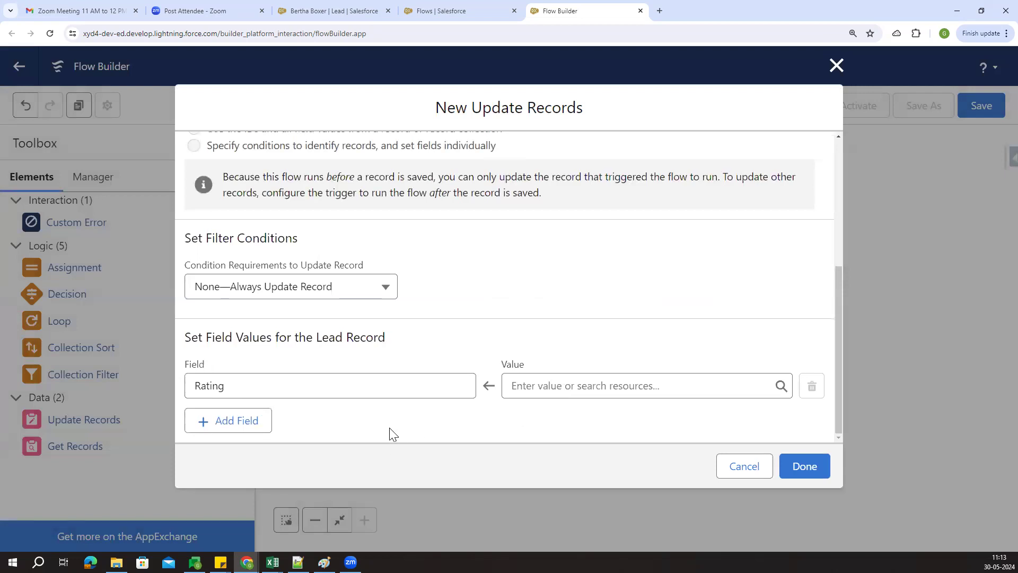
click(557, 392)
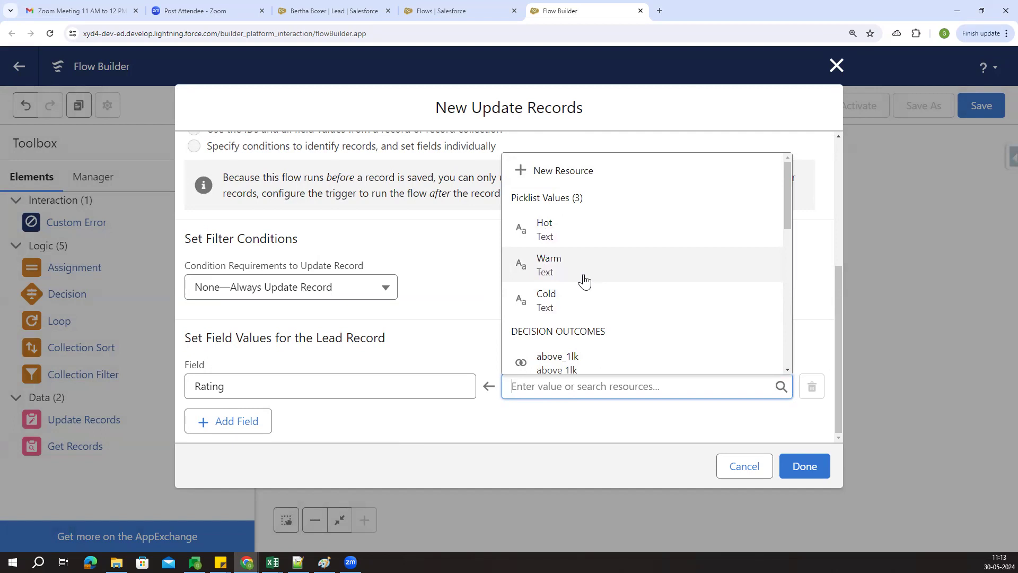
click(575, 243)
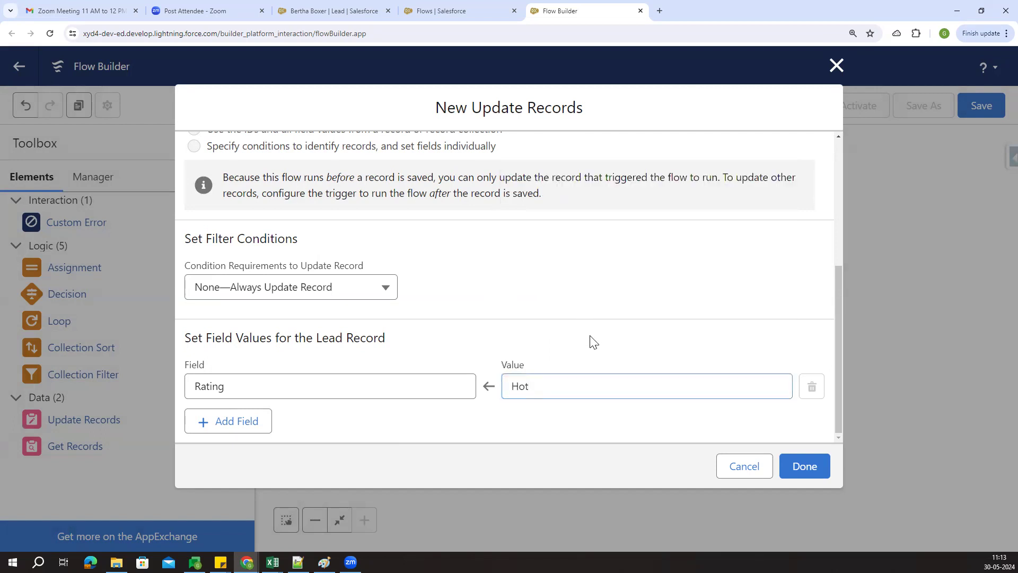
Review the Update Rating element's record selection, filter conditions and field values, and apply the element
scroll(593, 342, up, 5)
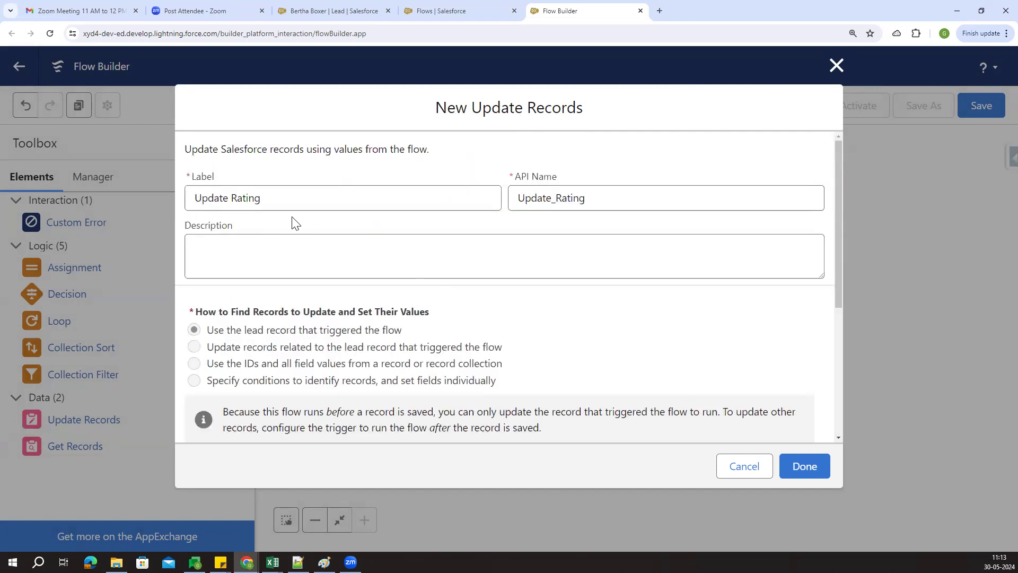
scroll(573, 332, down, 5)
scroll(585, 327, up, 5)
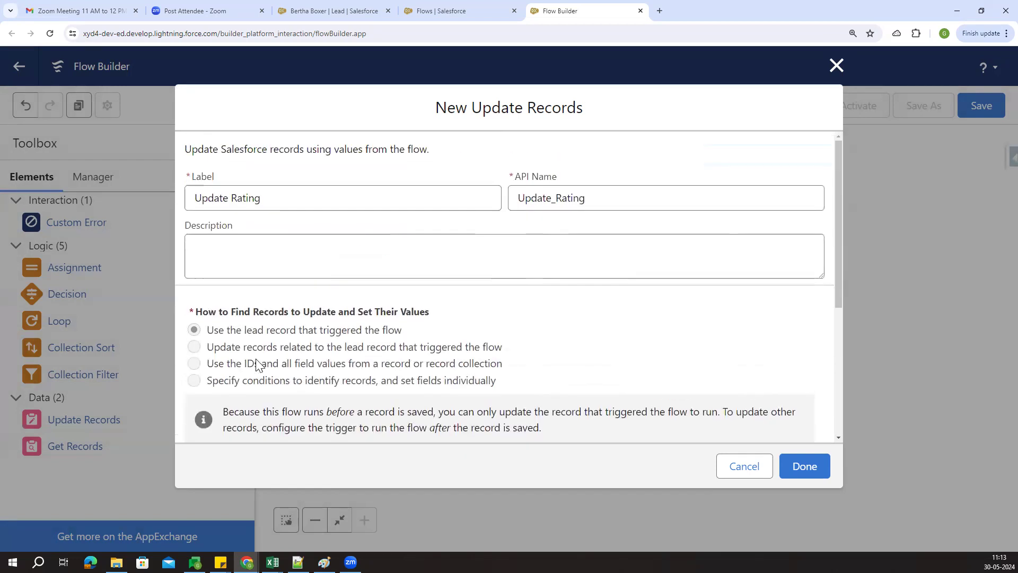
drag(227, 330, 383, 335)
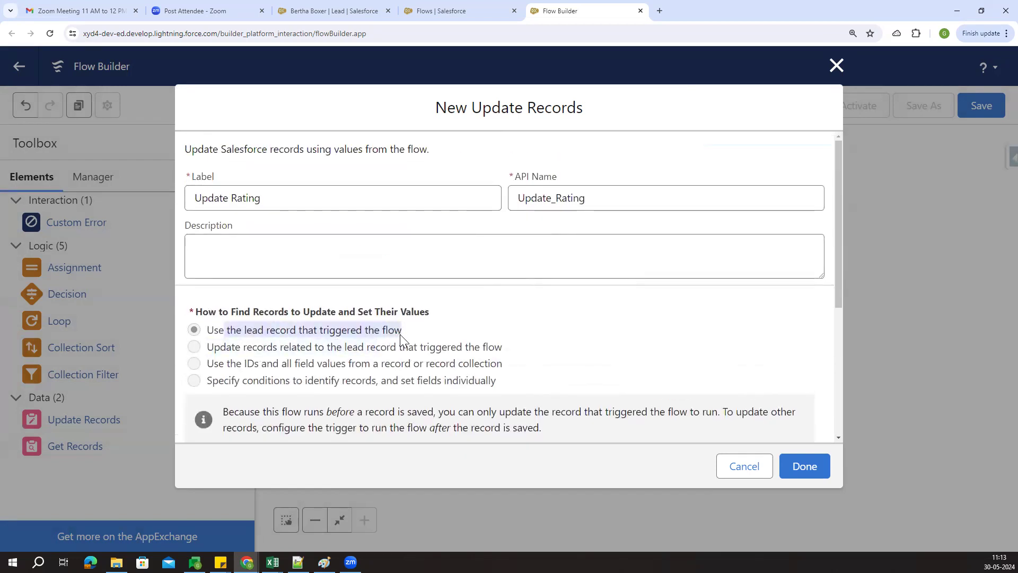
click(408, 331)
scroll(518, 359, down, 3)
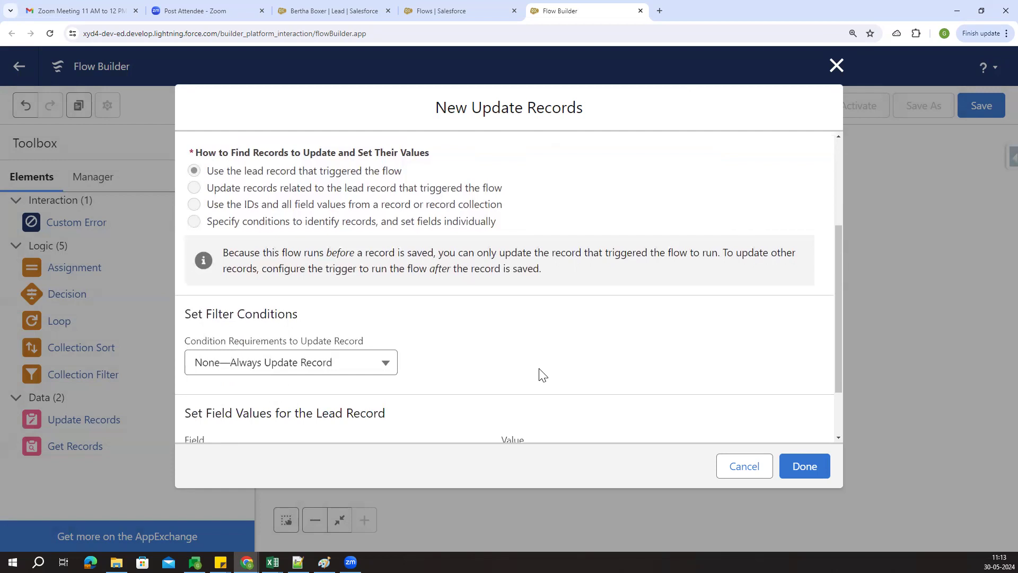
scroll(541, 374, down, 2)
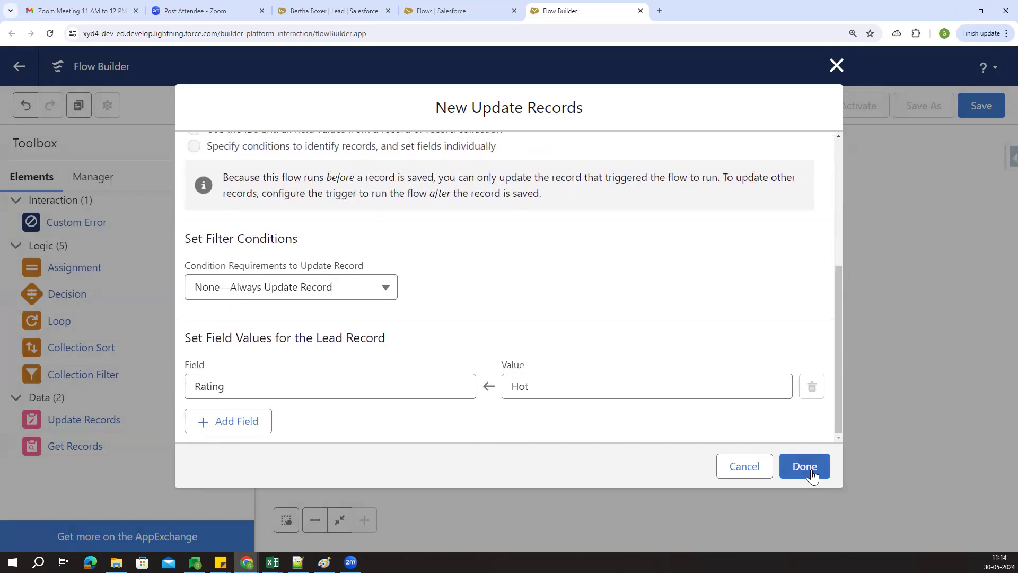
drag(215, 239, 301, 247)
click(423, 289)
click(804, 464)
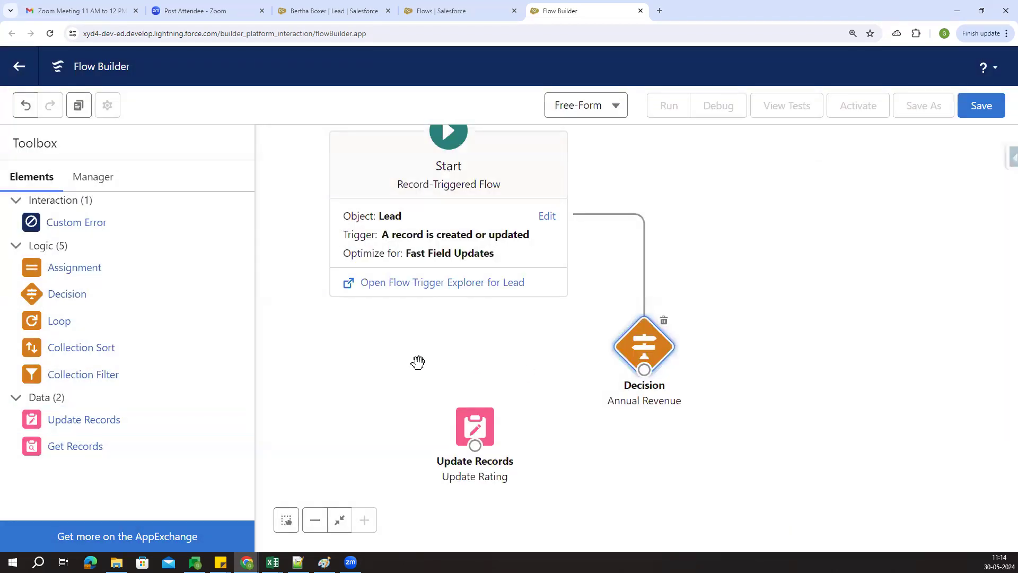
Add a second Update Records element to the lower right of the decision and label it "Update rating1"
click(419, 364)
drag(85, 424, 850, 380)
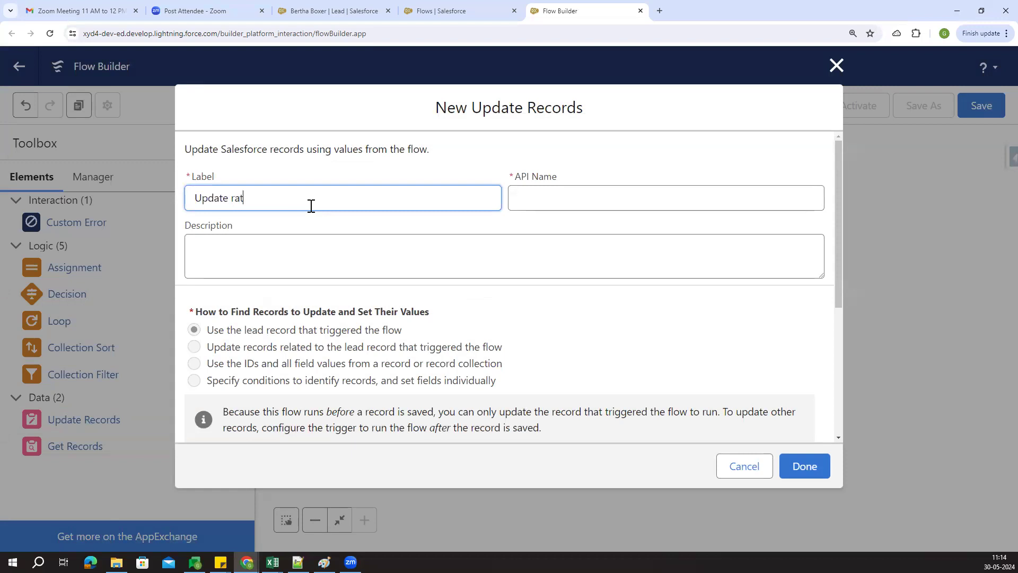
click(320, 167)
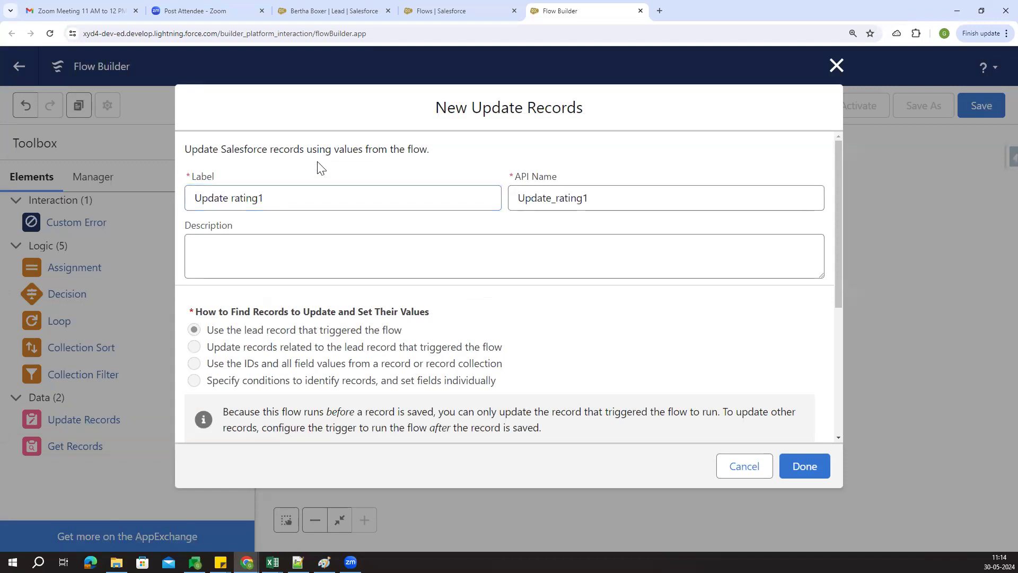
Set the lead record's Rating field to Cold in the Update rating1 element and apply the element
scroll(569, 334, down, 2)
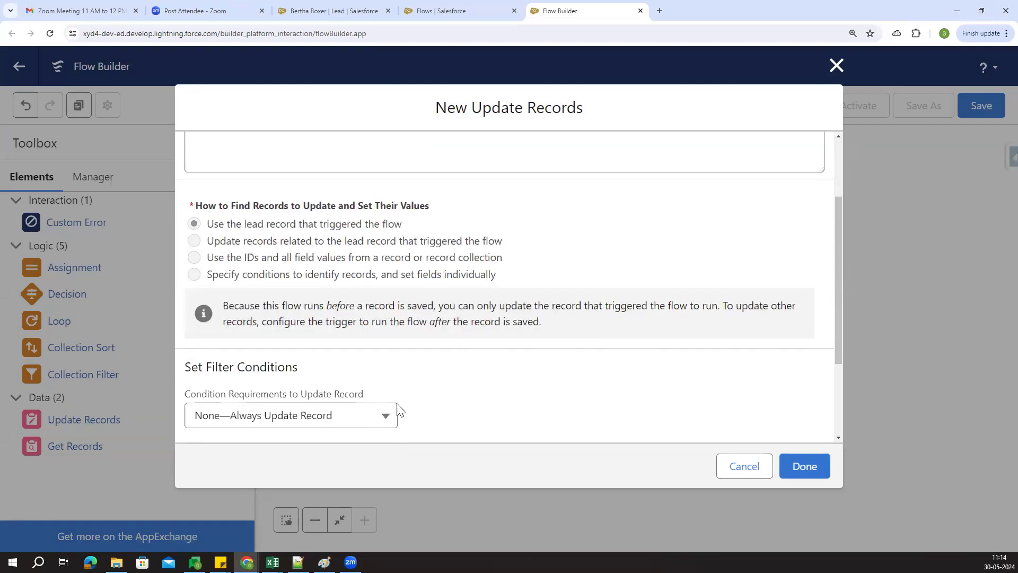
scroll(345, 385, down, 2)
click(341, 384)
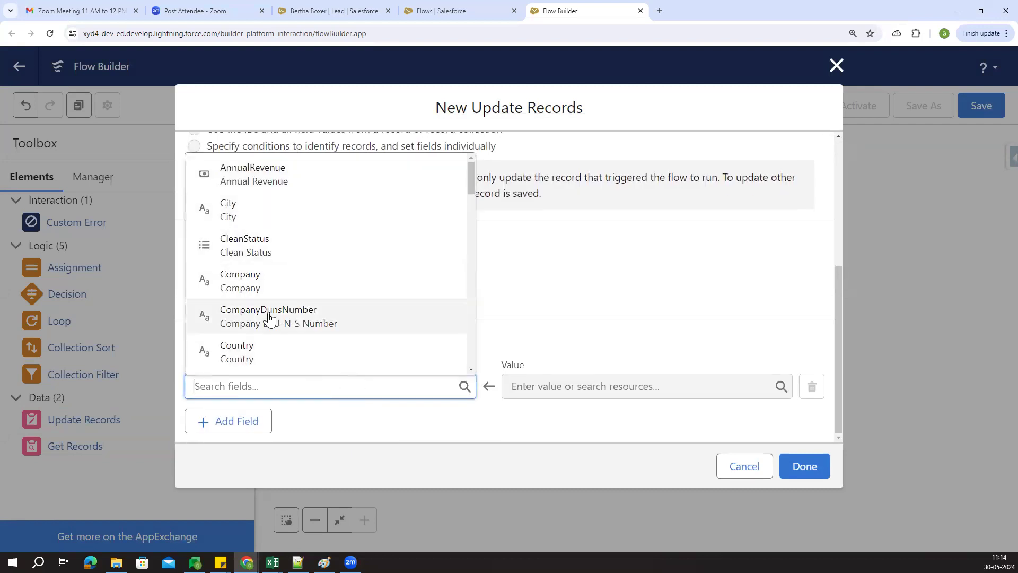
text(rai)
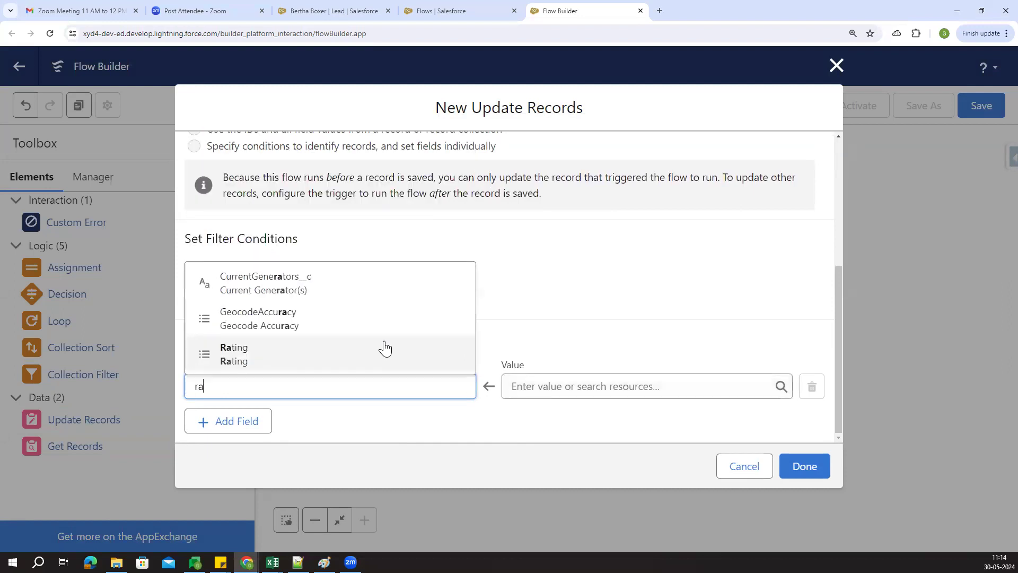
key(BackSpace)
key(BackSpace)
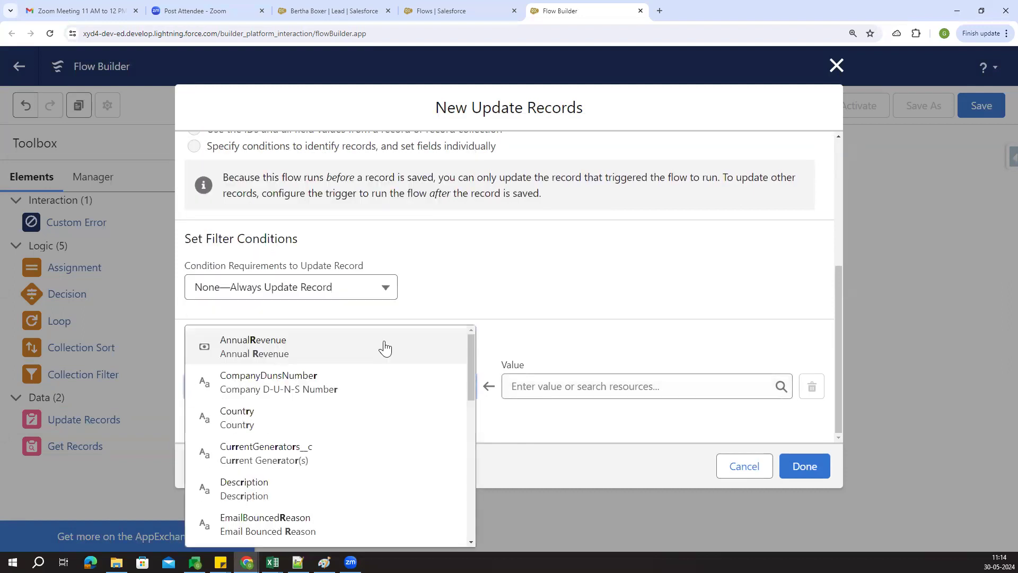
key(BackSpace)
text(rating)
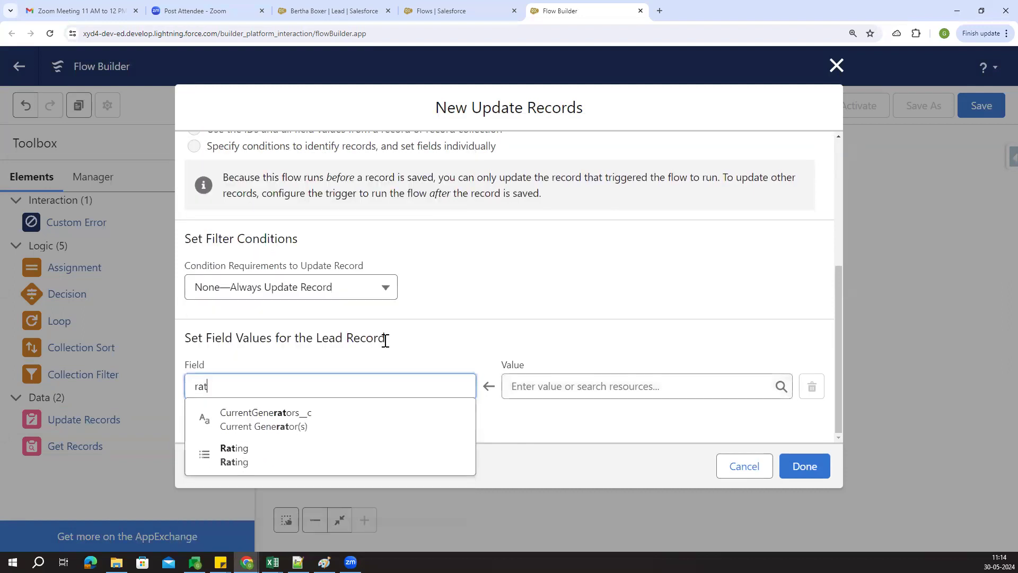
click(401, 423)
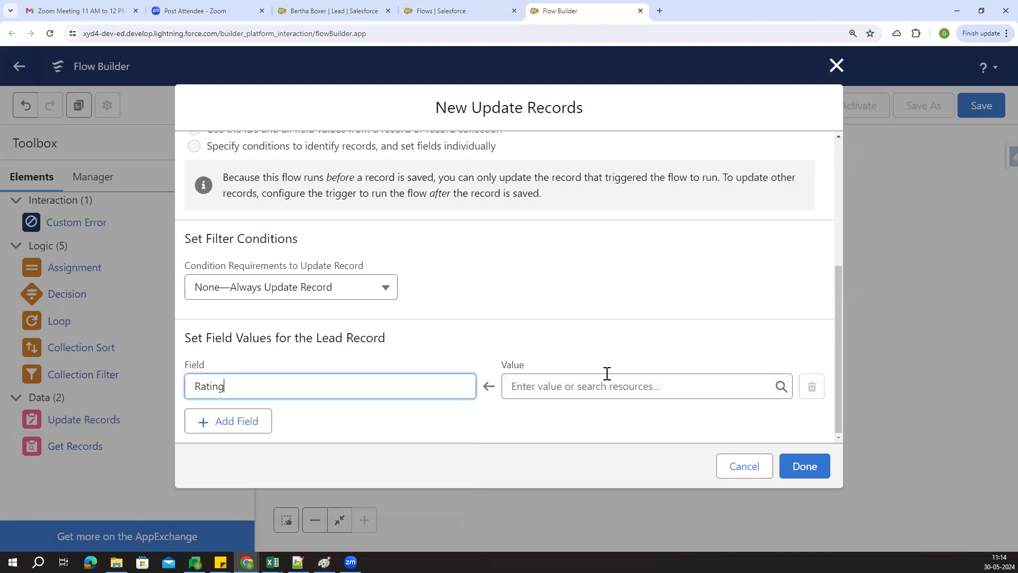
click(605, 385)
click(585, 297)
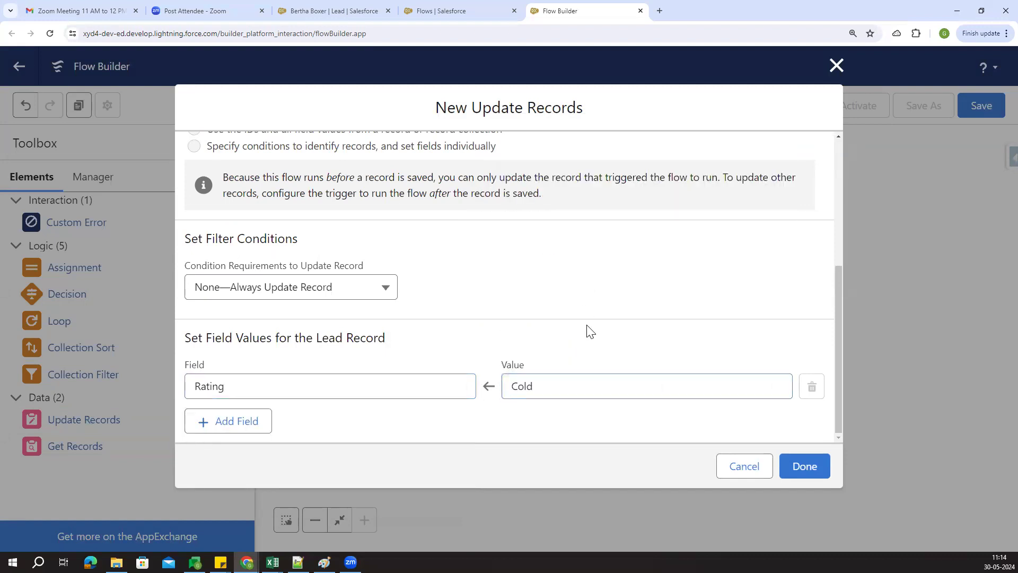
click(805, 466)
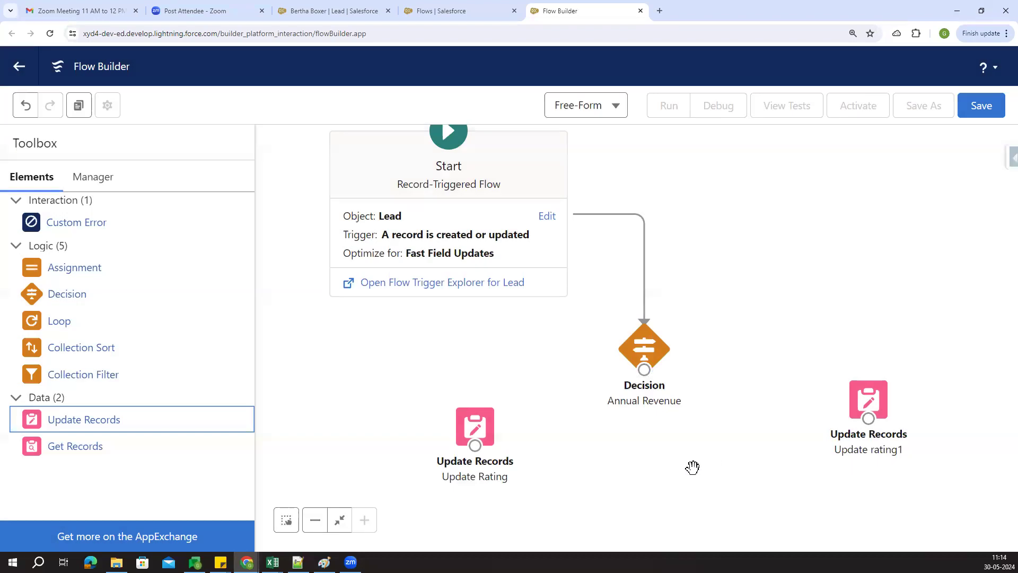
Rearrange the canvas so the two Update Records elements sit closer in on either side below the Annual Revenue decision
drag(644, 347, 655, 325)
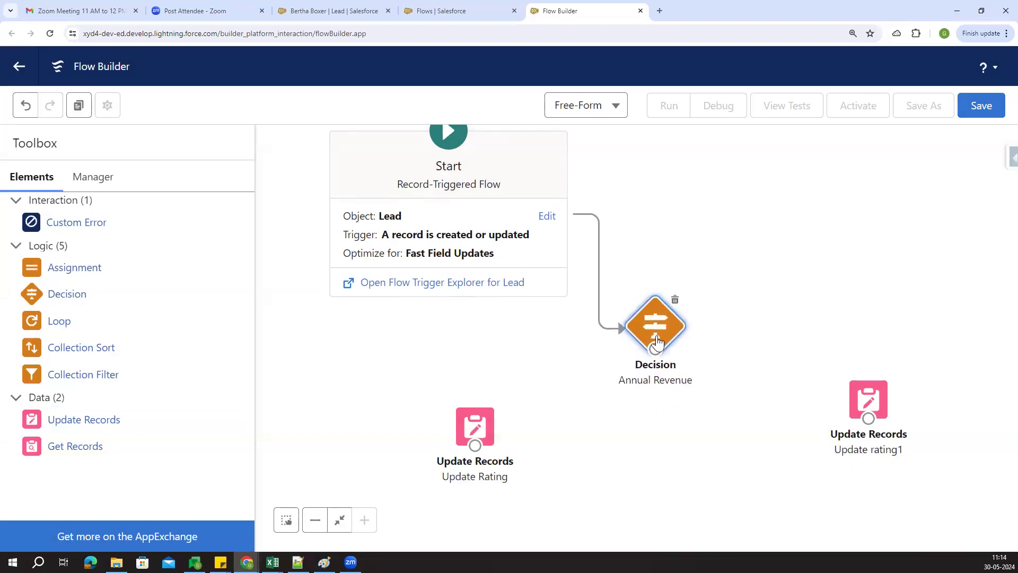
drag(462, 434, 501, 429)
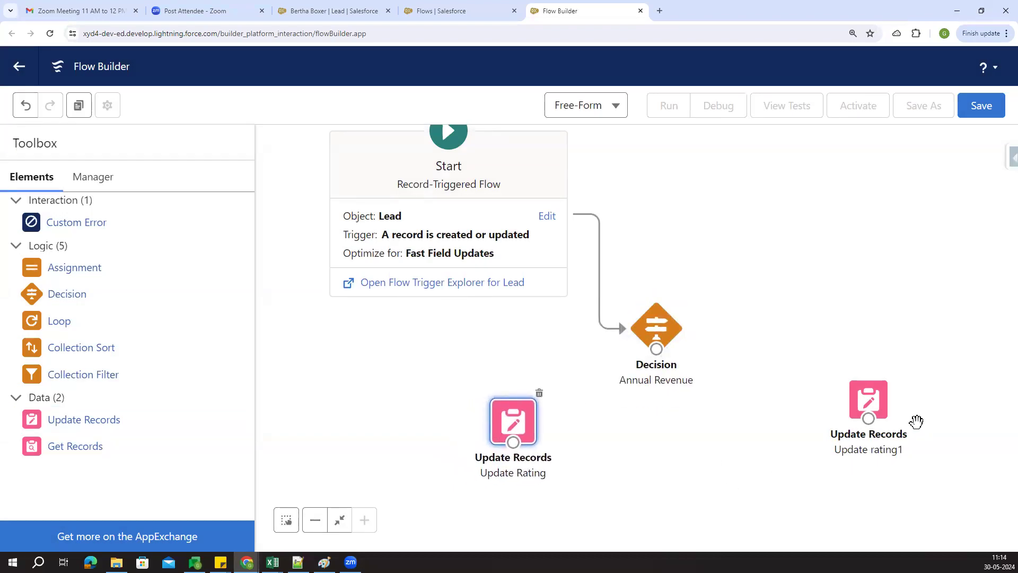
drag(876, 407, 837, 411)
click(728, 469)
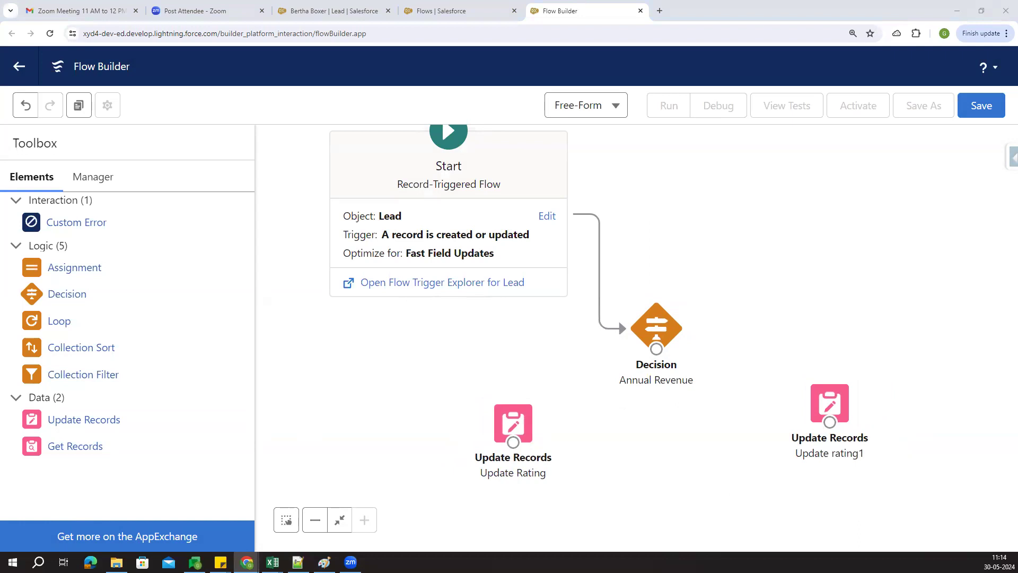
Connect the Annual Revenue decision to Update Rating for the above 1lk outcome and to Update rating1 for the below 1lk outcome
drag(657, 349, 519, 416)
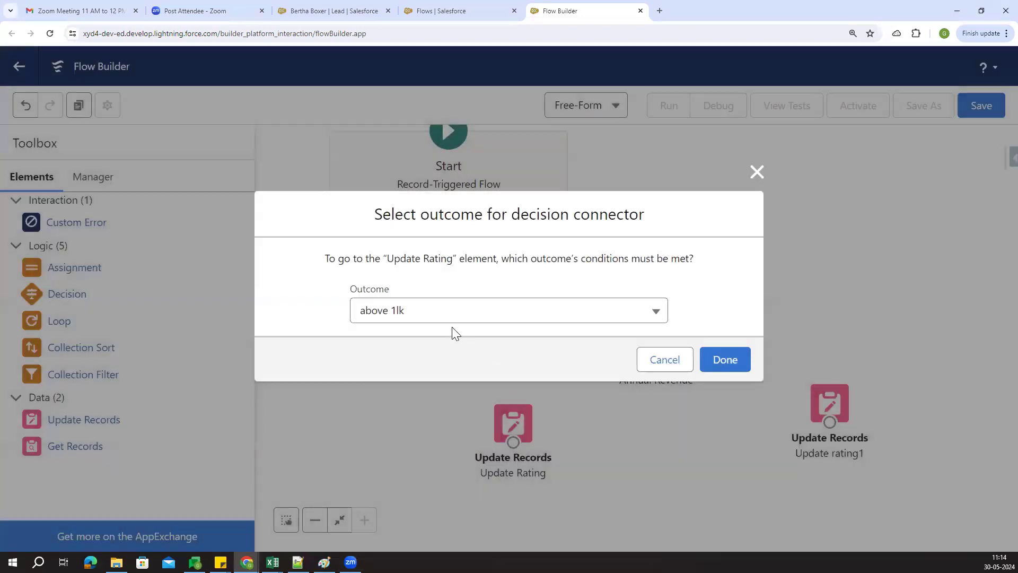
click(493, 318)
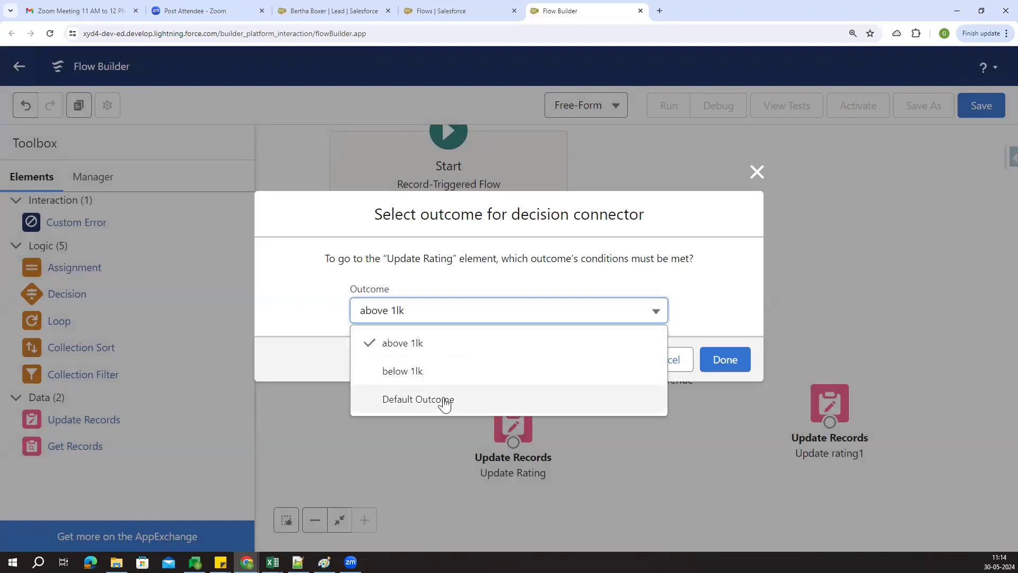
click(713, 301)
click(611, 322)
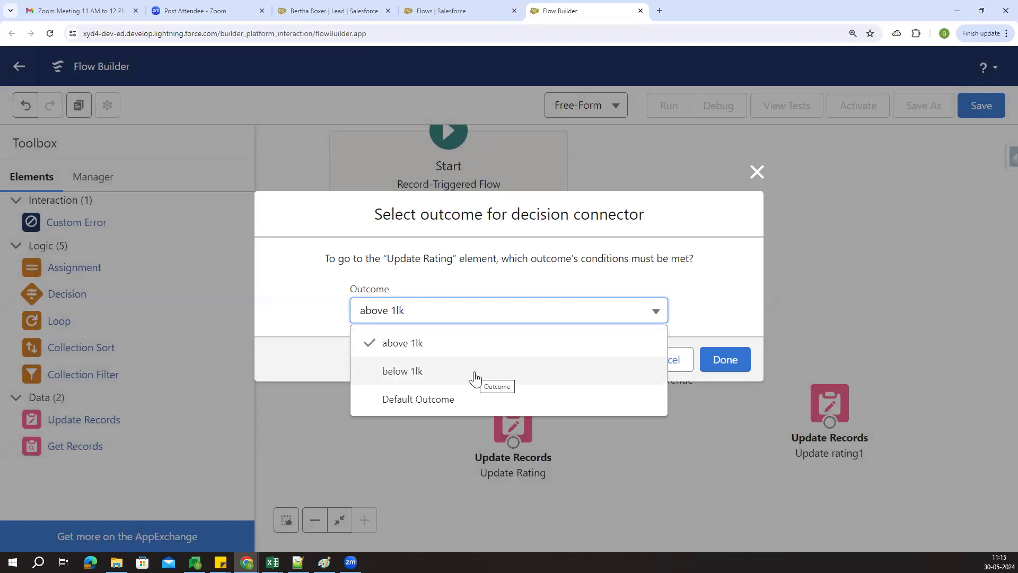
click(443, 345)
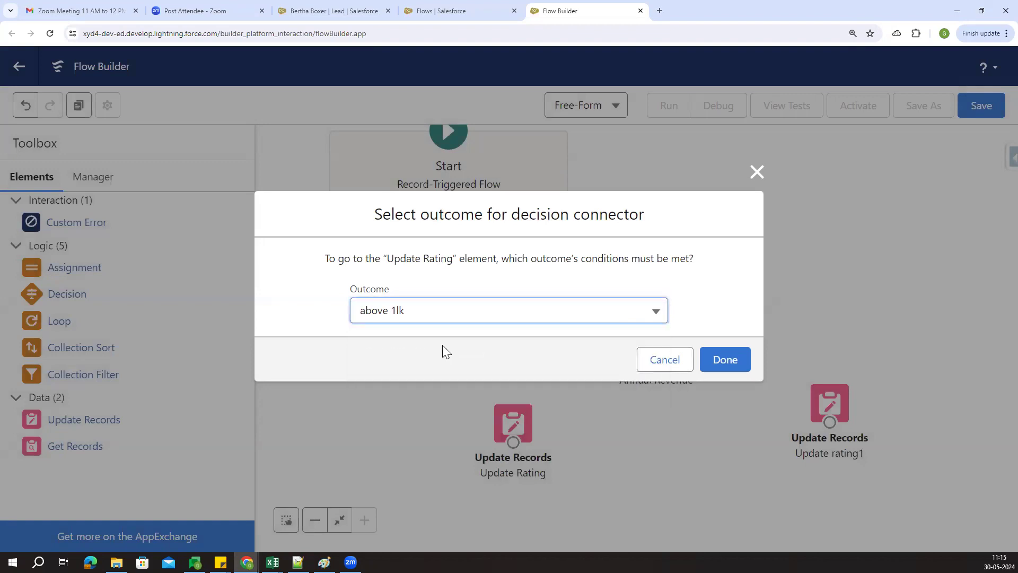
click(717, 366)
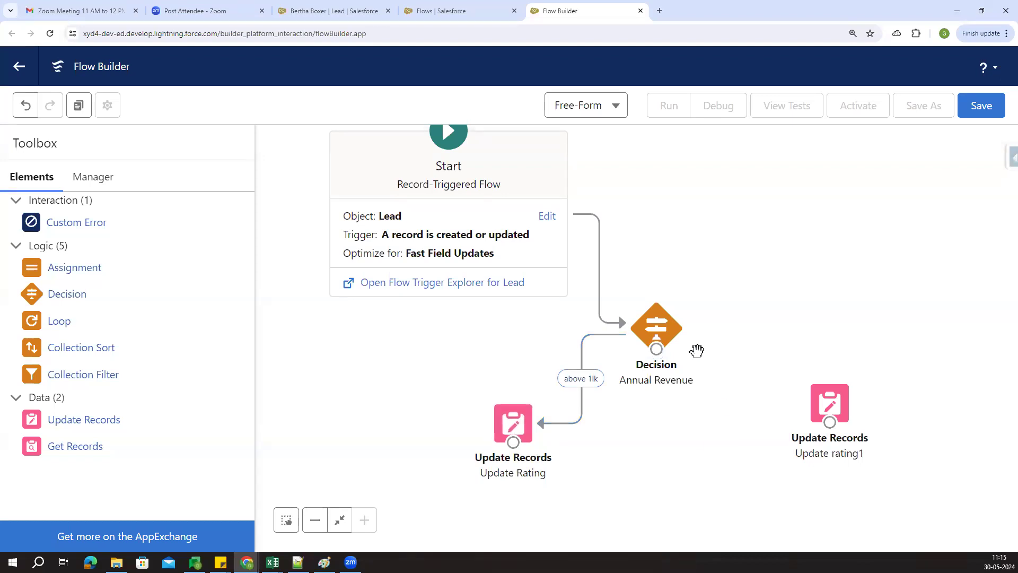
drag(657, 359, 830, 405)
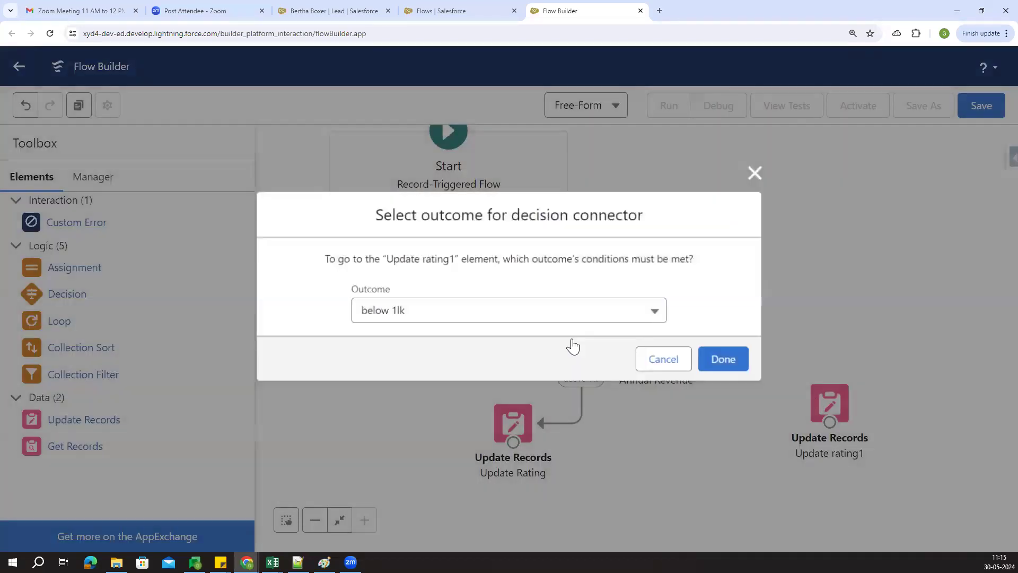
click(711, 364)
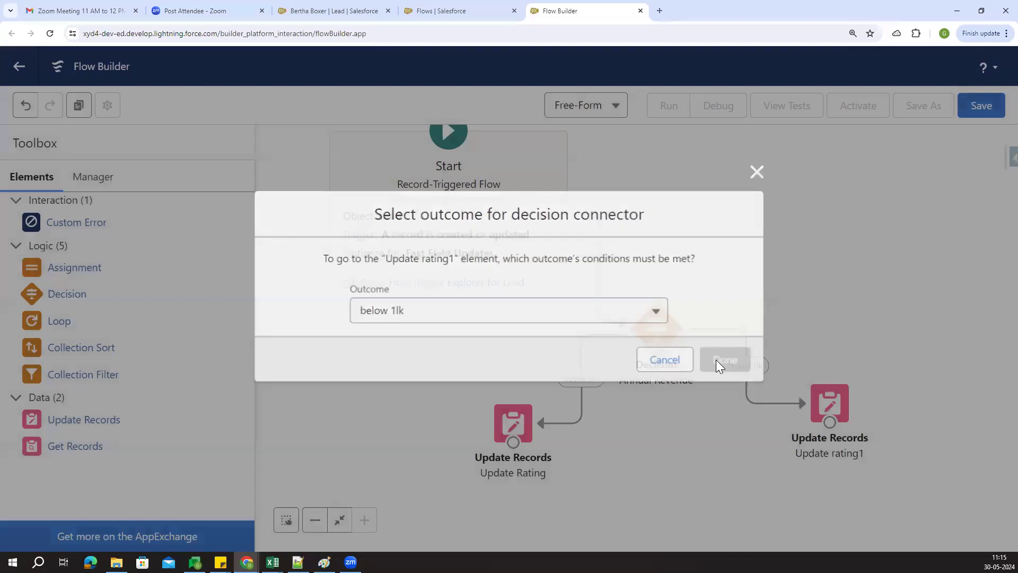
Rearrange the canvas with the decision higher between both branches and the Update rating1 element level with Update Rating
drag(686, 422, 680, 413)
drag(651, 334, 689, 302)
drag(659, 423, 661, 412)
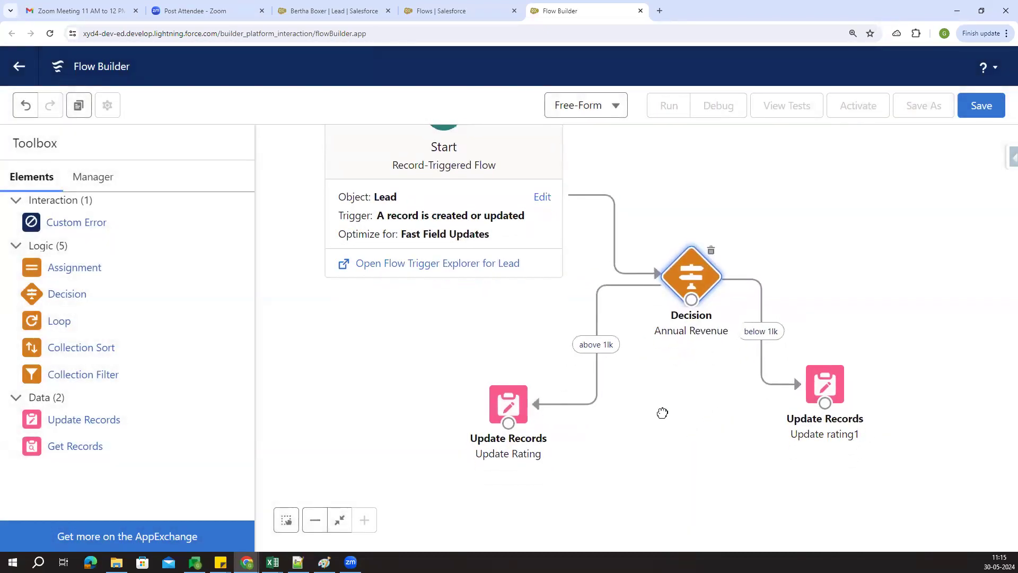
drag(739, 420, 724, 436)
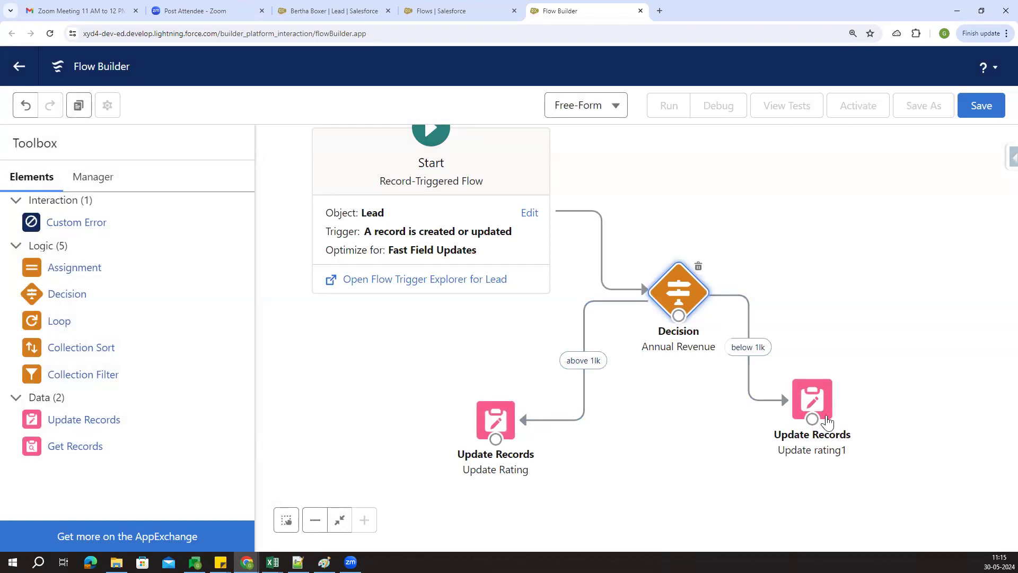
drag(811, 409, 839, 430)
click(715, 445)
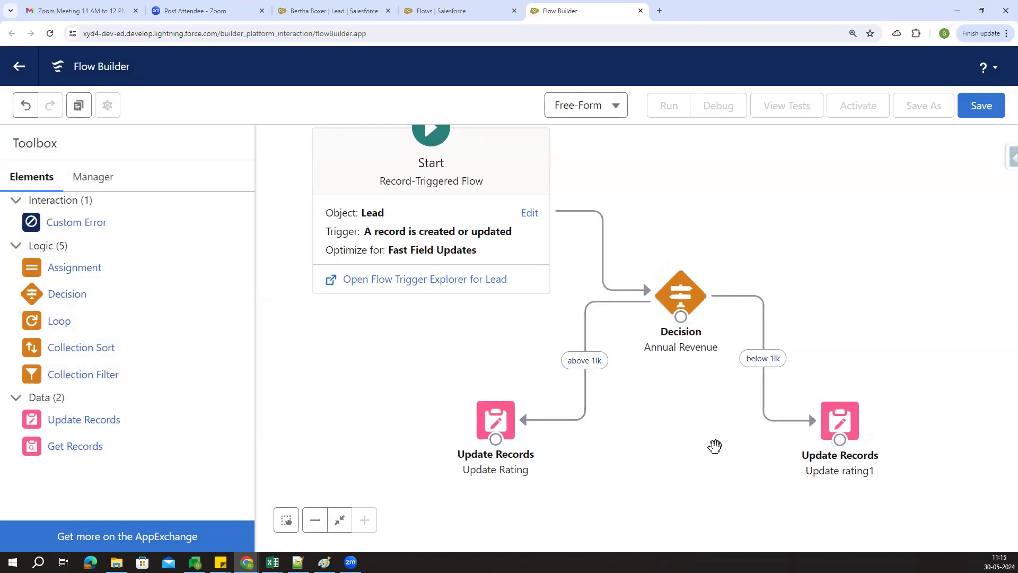
Save the flow with the label "Lead Flow"
click(973, 116)
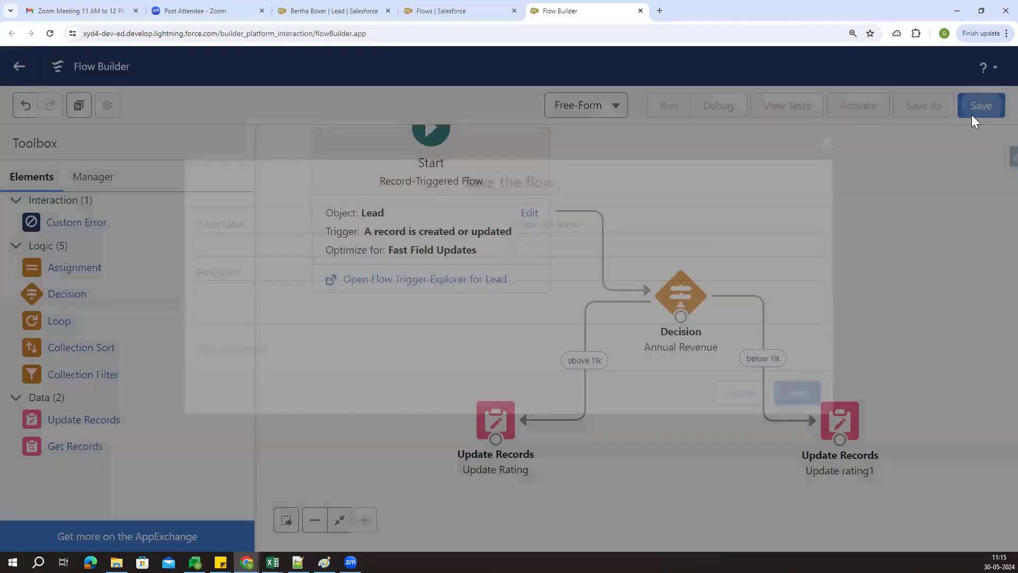
click(353, 242)
text(Lead Flow)
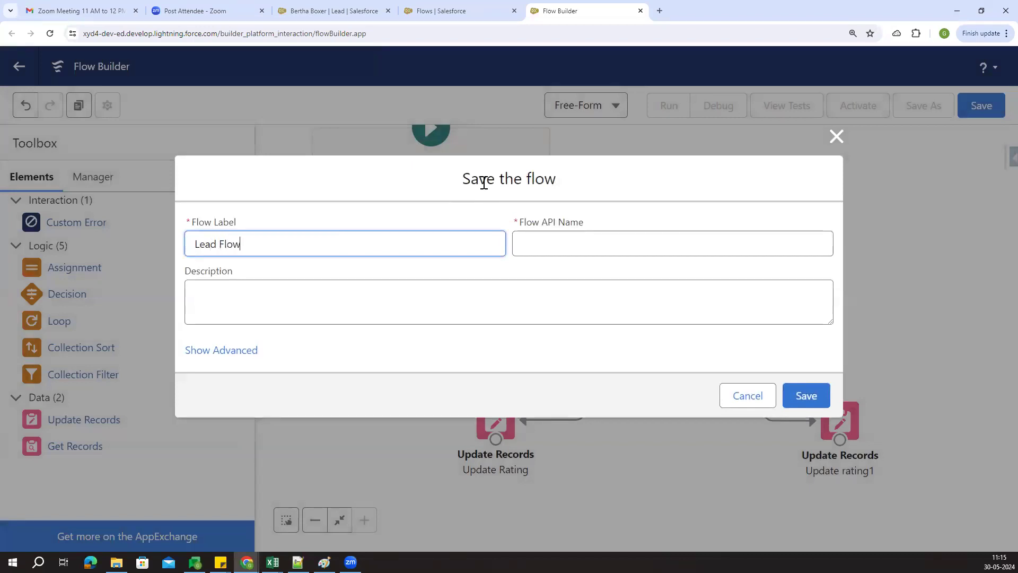
click(384, 214)
click(806, 397)
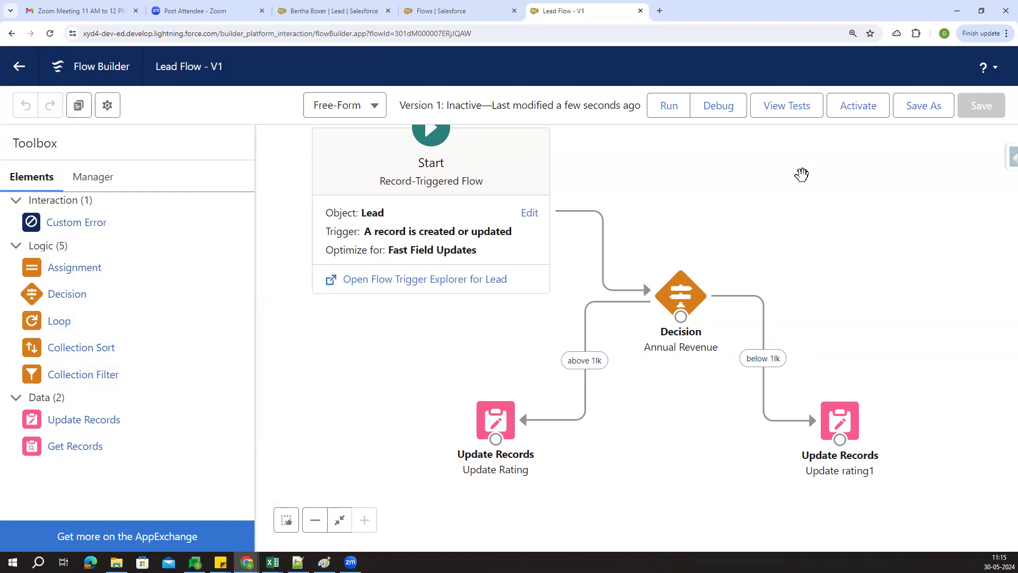
Start a debug of the flow and set it to run as if the record is Updated
click(723, 112)
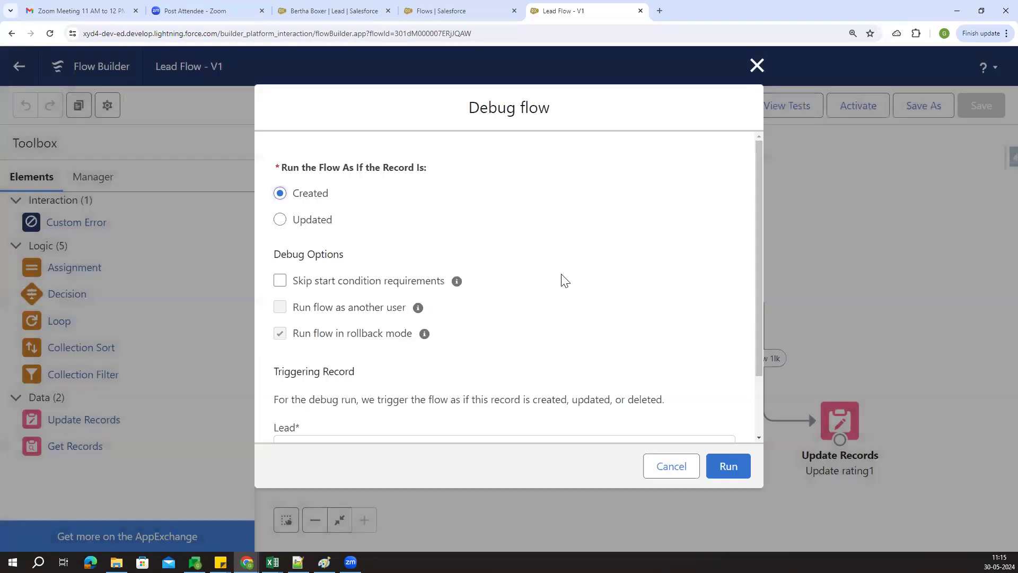
drag(295, 200, 346, 200)
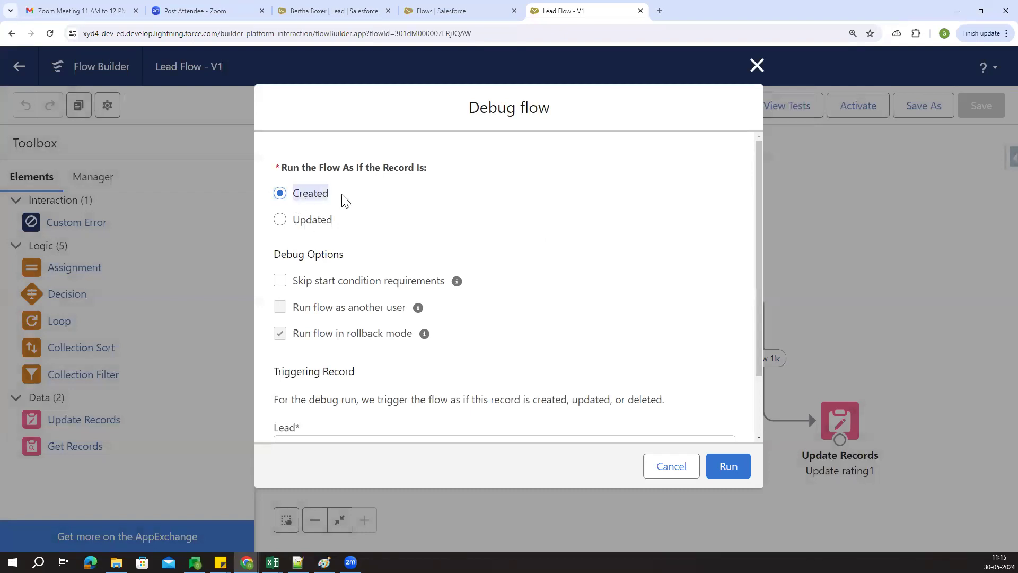
drag(301, 224, 344, 232)
click(412, 242)
click(322, 220)
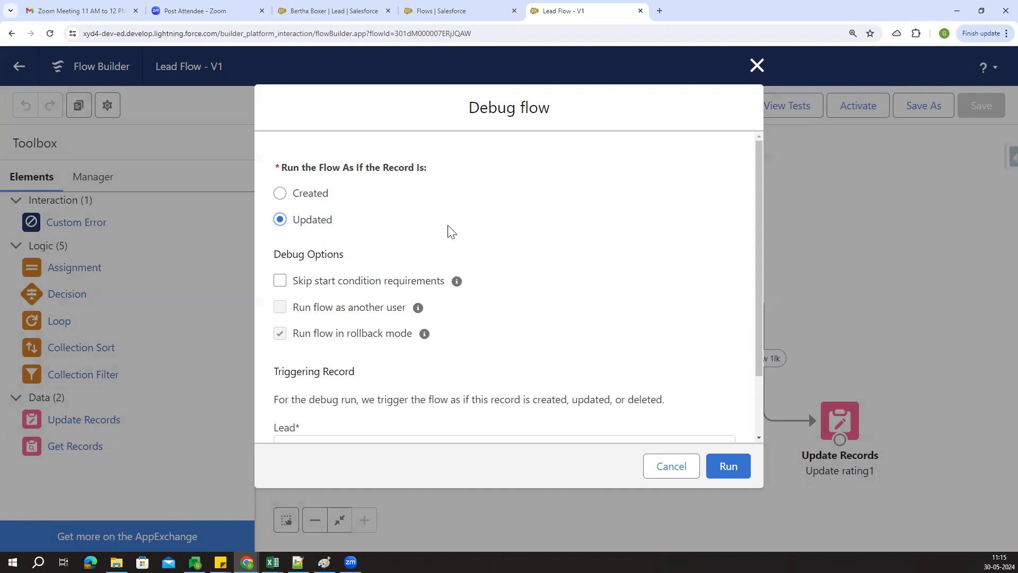
Check the lead's name on its open record page and choose that lead as the debug's triggering record
click(319, 7)
drag(93, 152, 183, 157)
drag(90, 151, 164, 157)
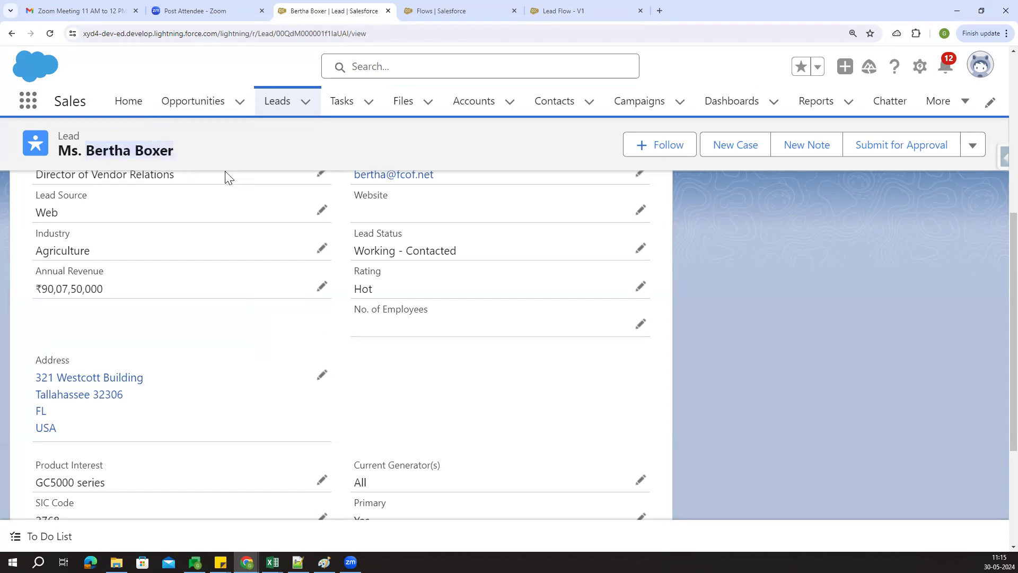
click(546, 8)
scroll(480, 286, down, 2)
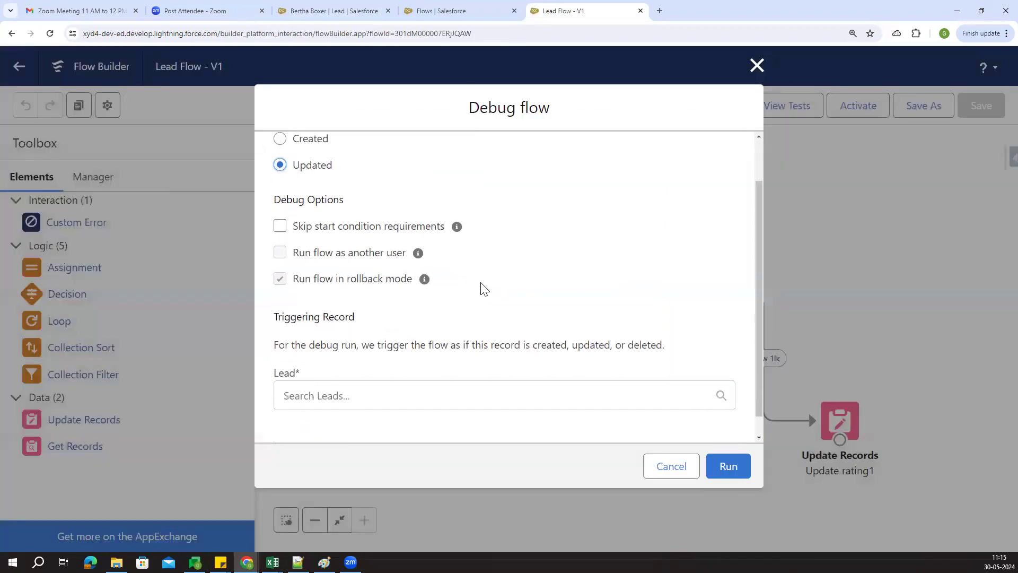
click(349, 378)
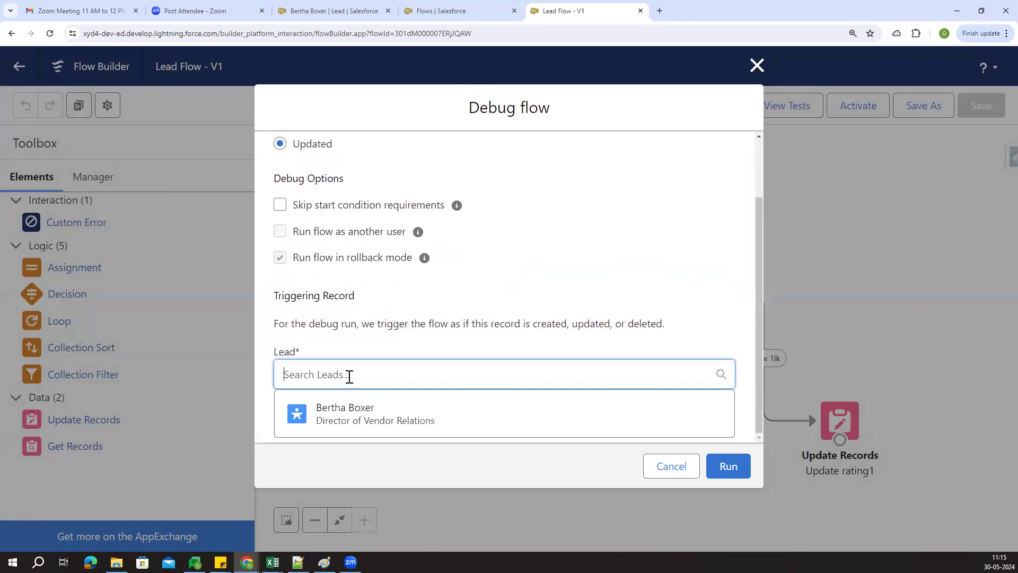
click(350, 412)
click(440, 411)
scroll(504, 373, down, 2)
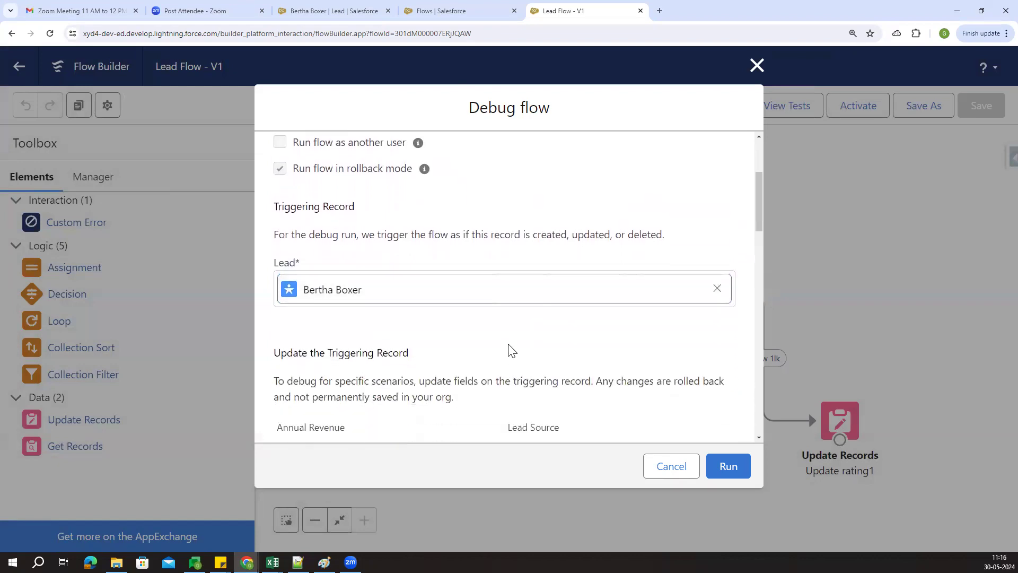
Set the triggering record's Annual Revenue to 100001 for the debug and run it
scroll(509, 350, down, 4)
drag(383, 298, 285, 303)
text(100001)
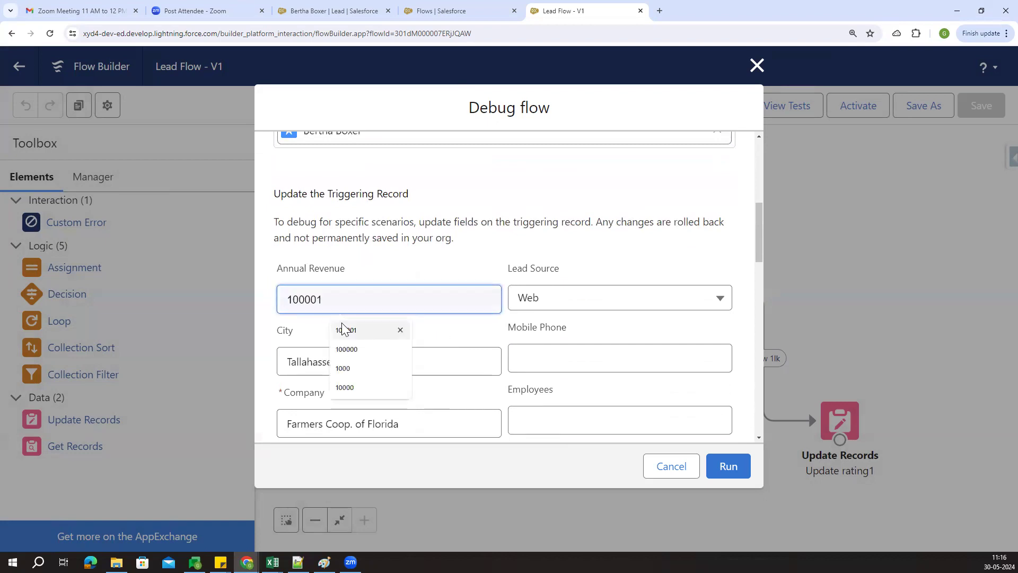
click(341, 330)
click(344, 329)
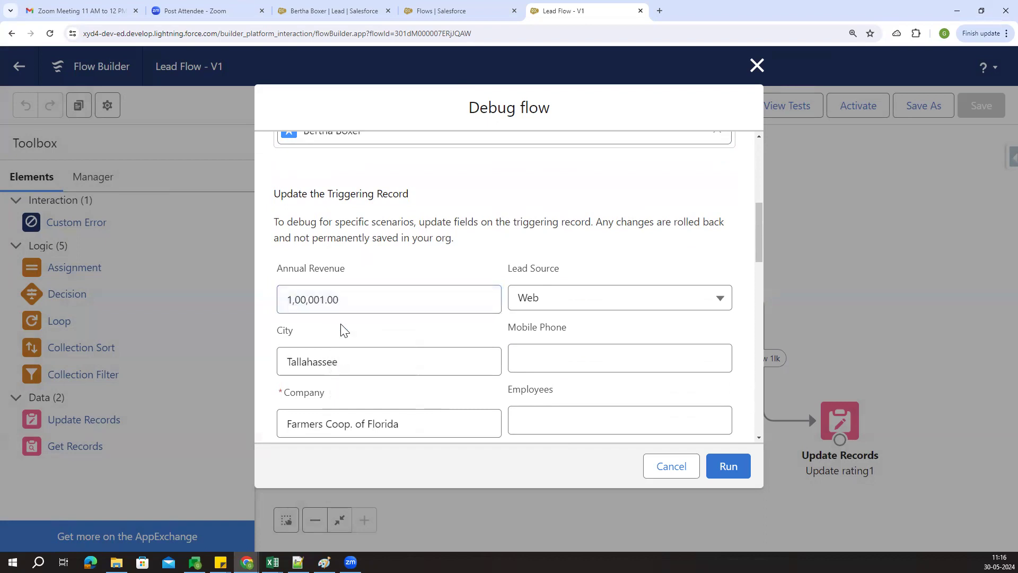
scroll(547, 334, down, 3)
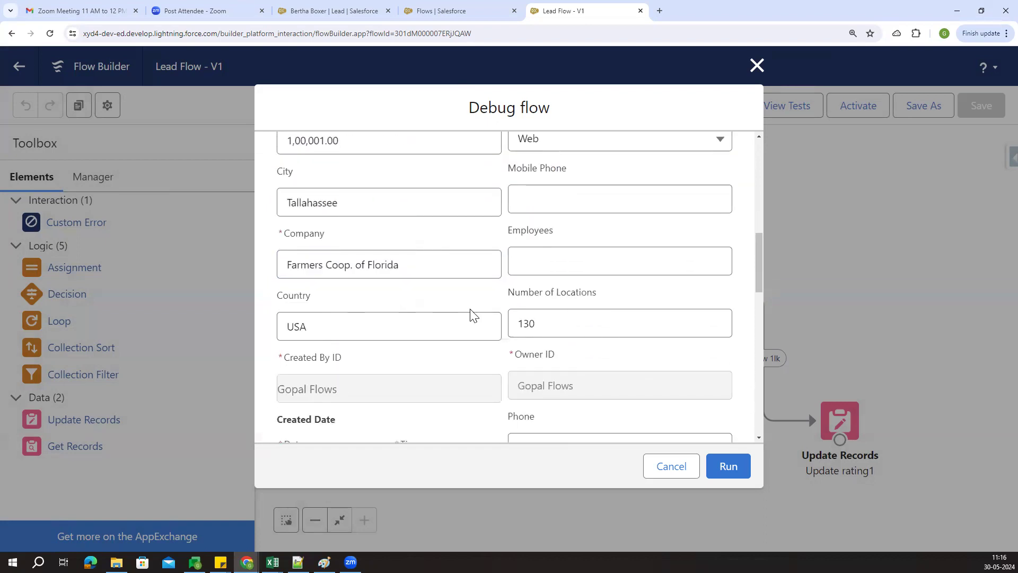
scroll(461, 309, up, 4)
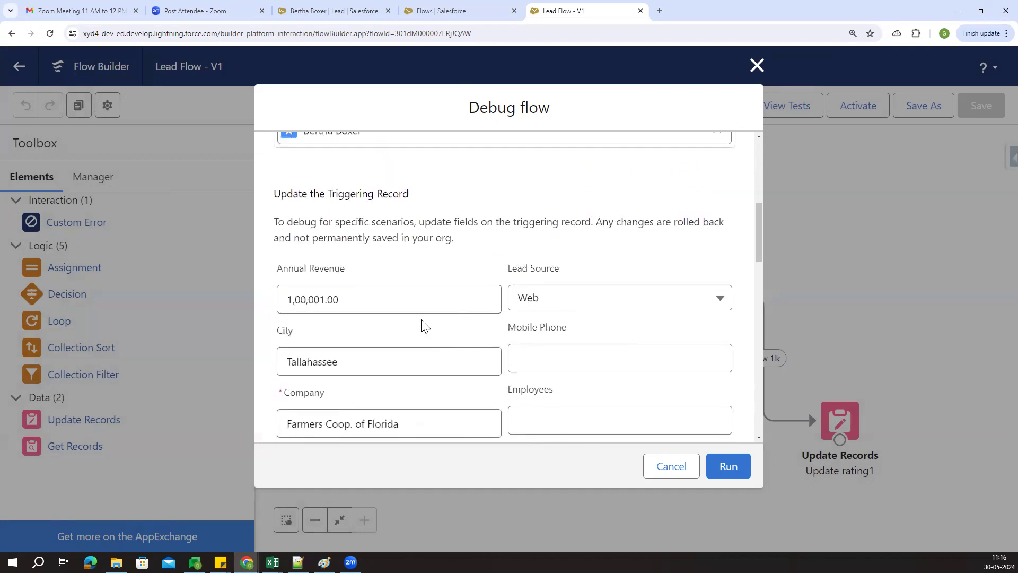
click(729, 467)
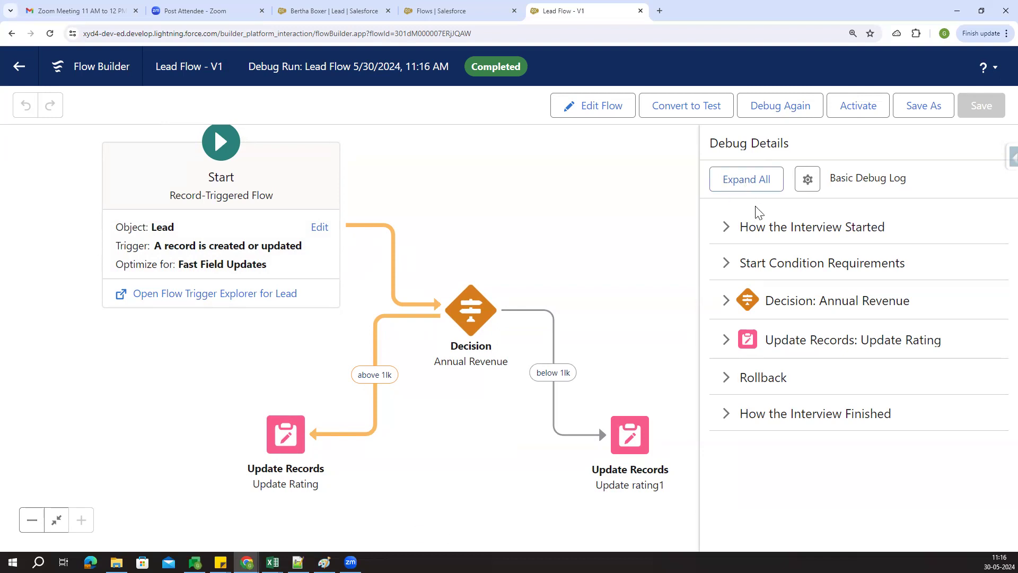
Expand all debug details and examine how the interview started, its record ID and the start condition requirements
click(749, 181)
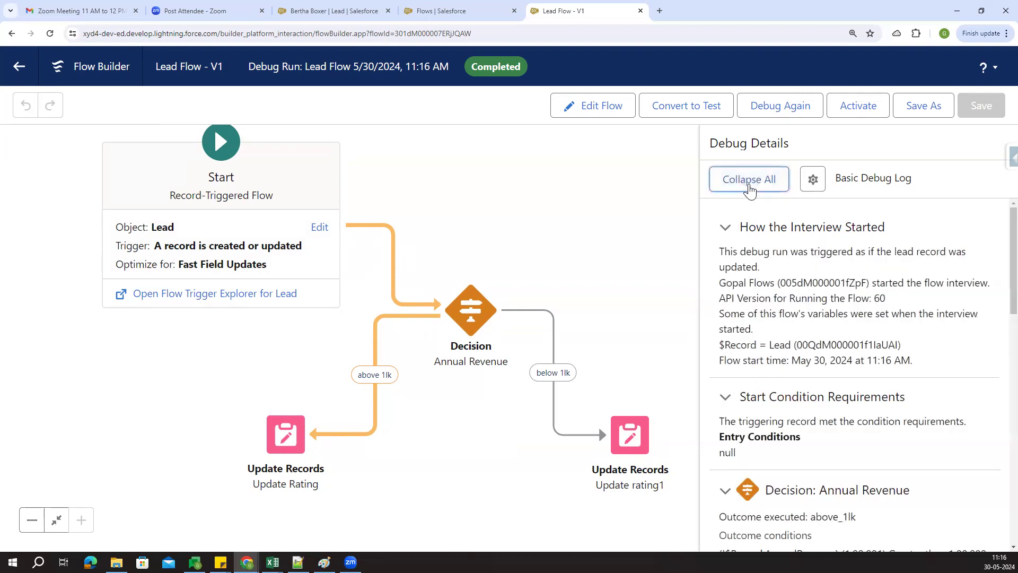
scroll(855, 325, down, 1)
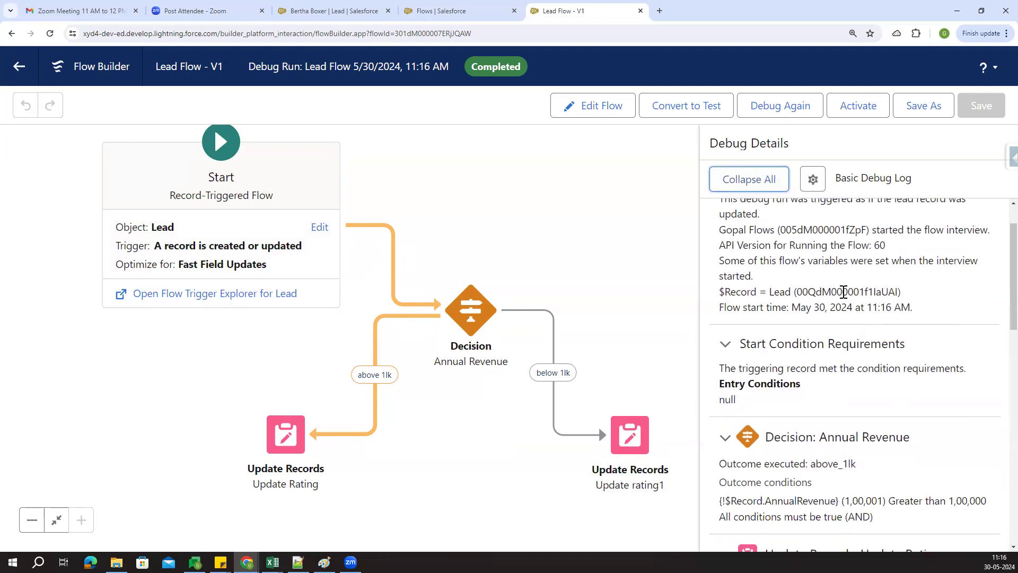
double_click(844, 292)
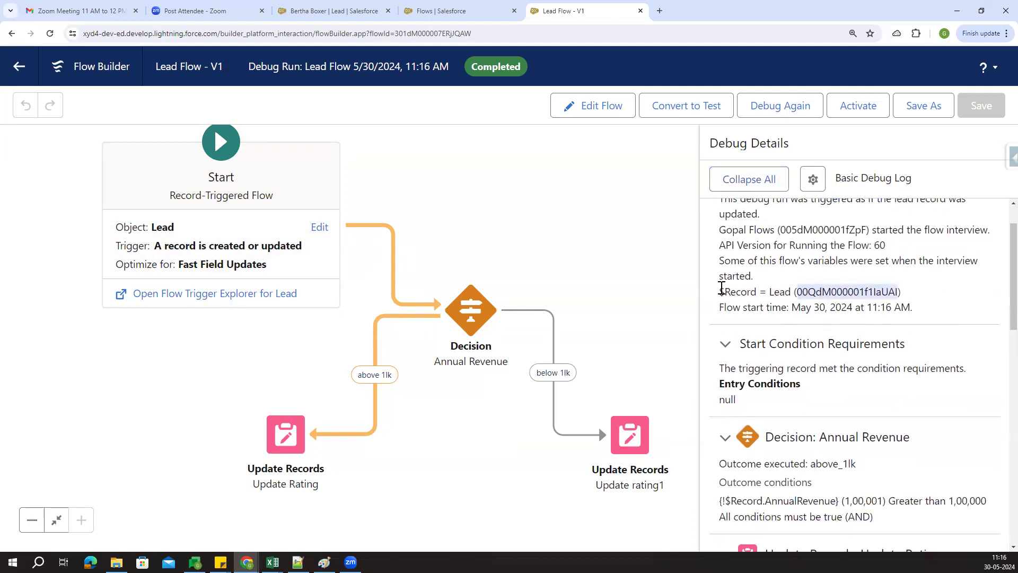
scroll(721, 287, up, 1)
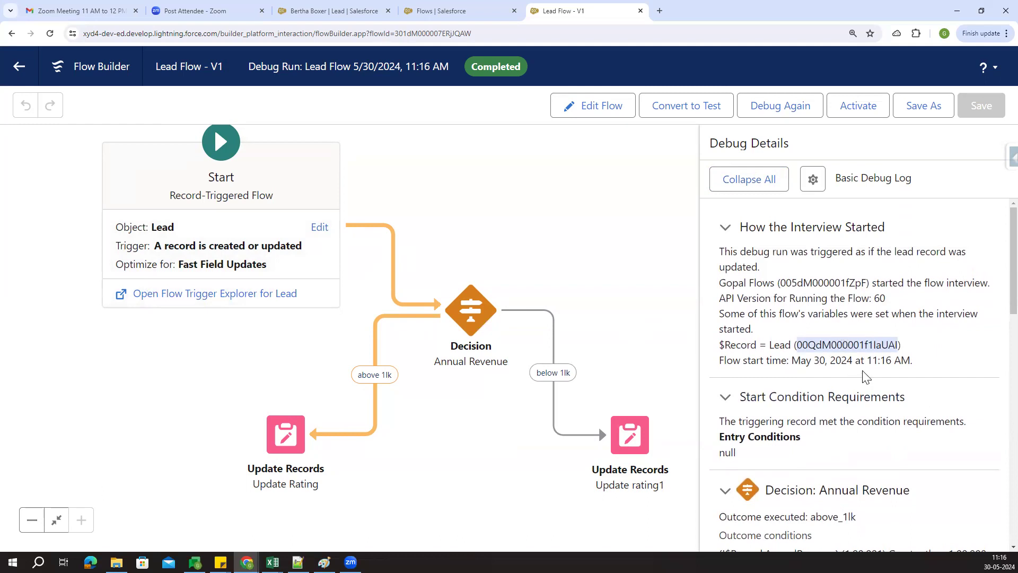
scroll(870, 359, down, 3)
scroll(847, 335, down, 1)
scroll(843, 299, up, 1)
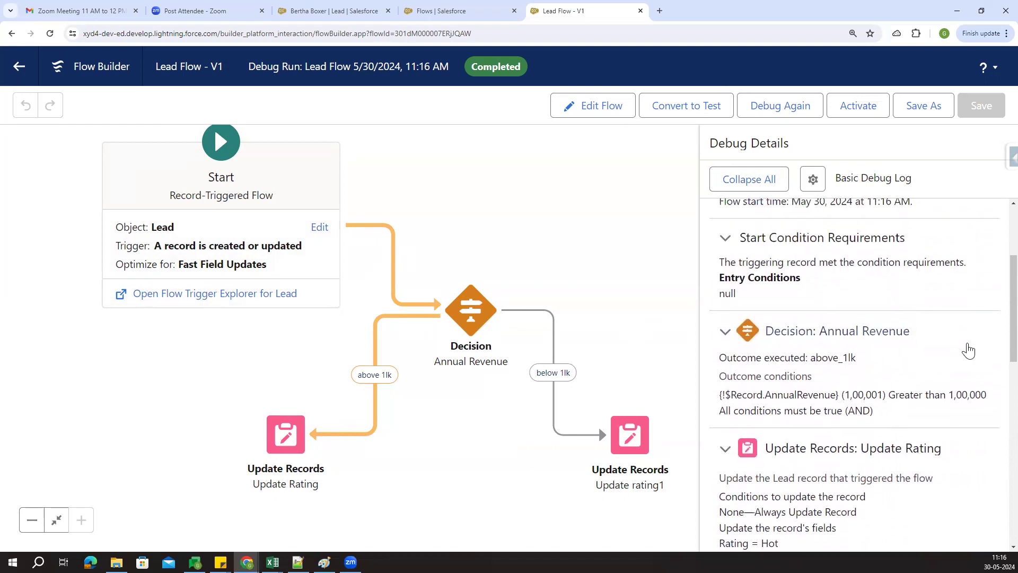
Examine the Annual Revenue decision's executed outcome and compare the record's revenue with the condition value in the debug details
scroll(862, 314, down, 1)
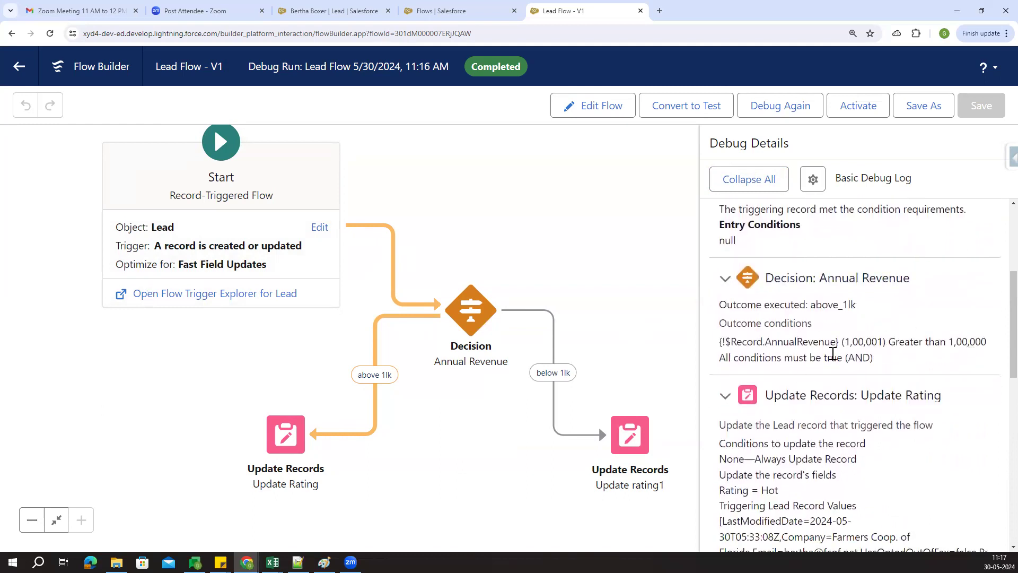
scroll(822, 329, down, 1)
drag(767, 293, 836, 289)
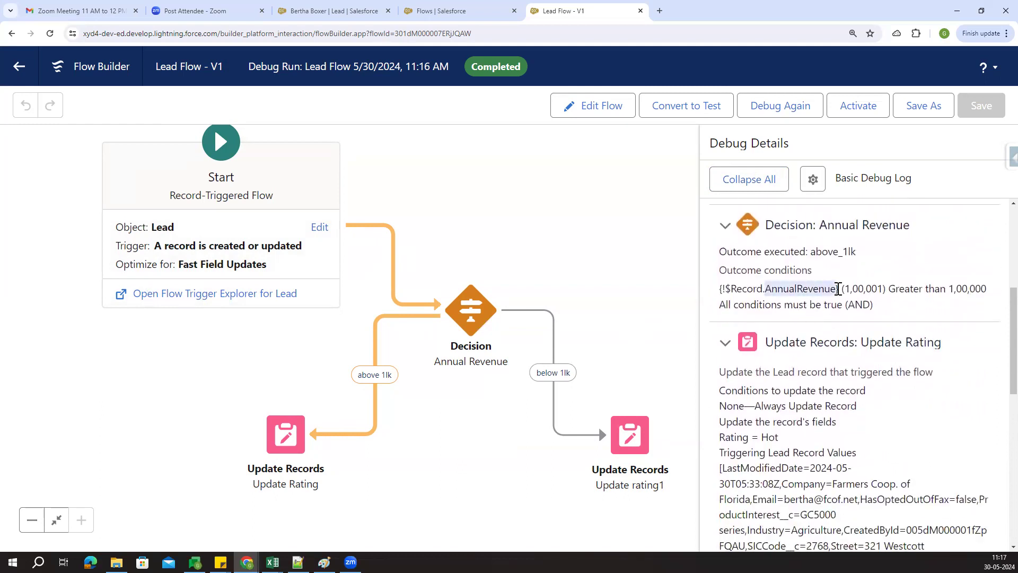
drag(845, 290, 881, 288)
click(941, 293)
drag(948, 293, 984, 307)
click(897, 321)
Examine the Rating value set by the Update Rating element and the triggering lead record values in the debug details
scroll(905, 315, down, 2)
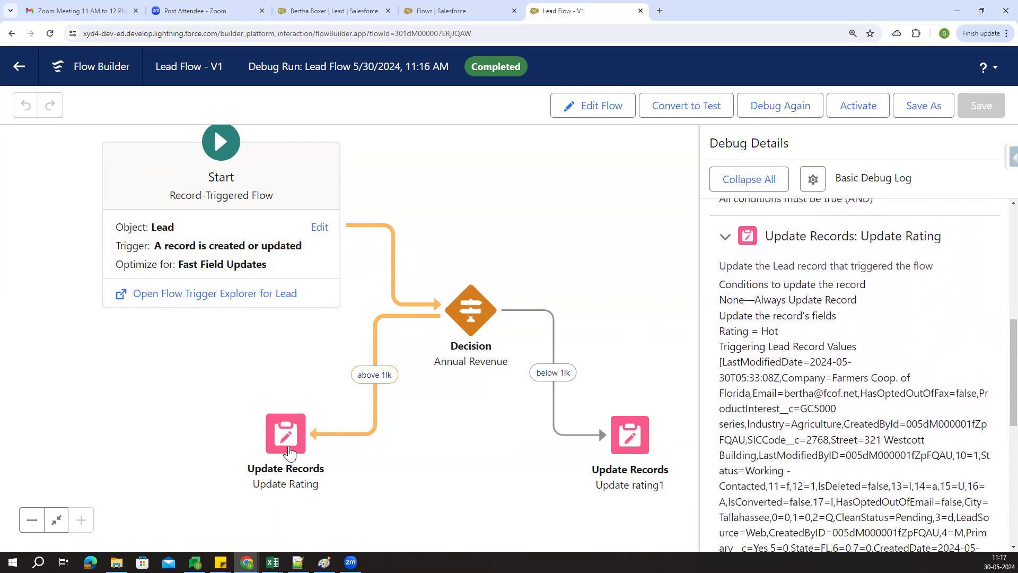
drag(761, 331, 781, 337)
click(783, 325)
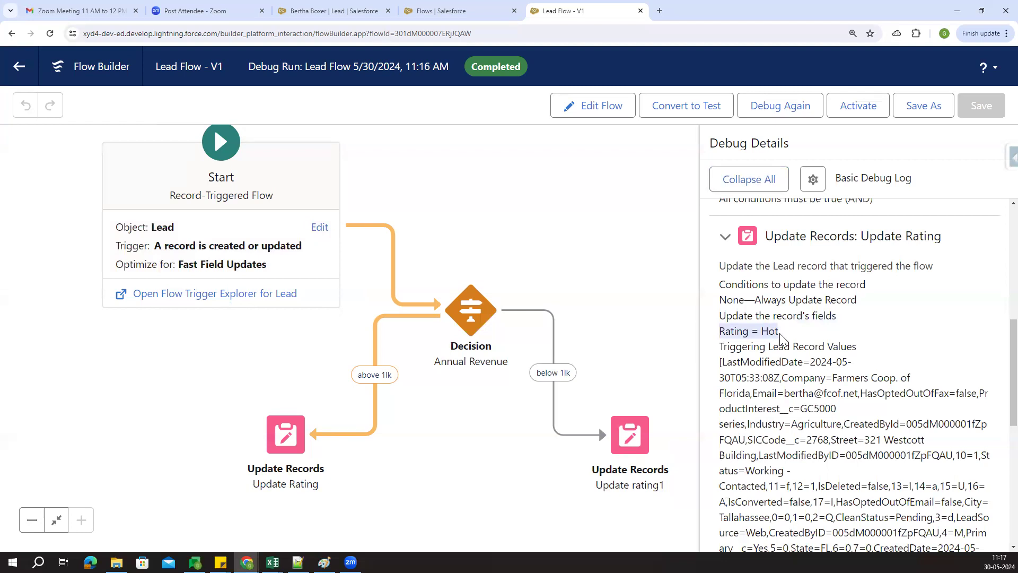
click(808, 349)
scroll(820, 378, down, 3)
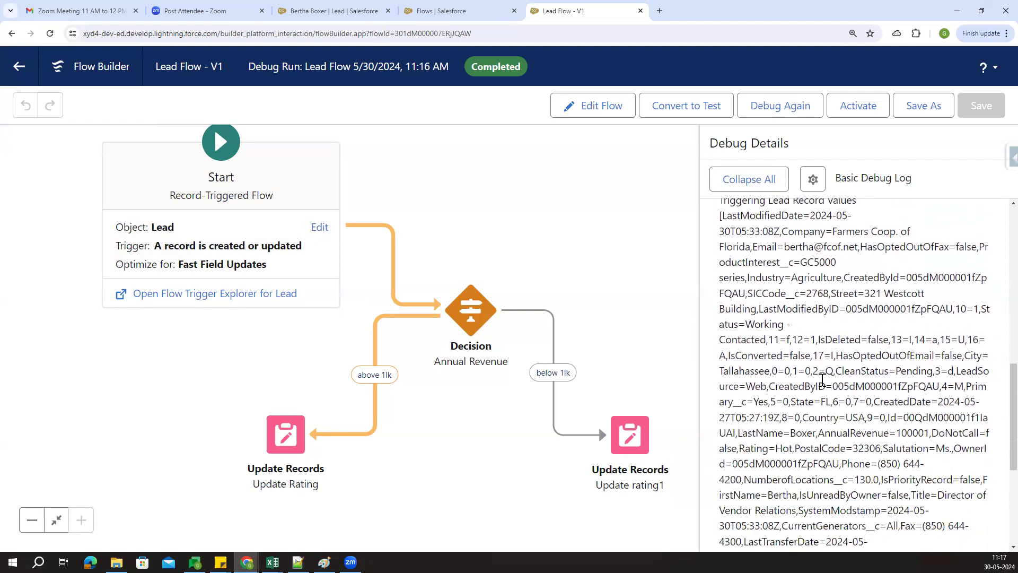
Examine the triggering lead record values, the Update Rating result, and the Rollback and interview-finish sections of the debug details
drag(776, 334, 841, 405)
click(842, 431)
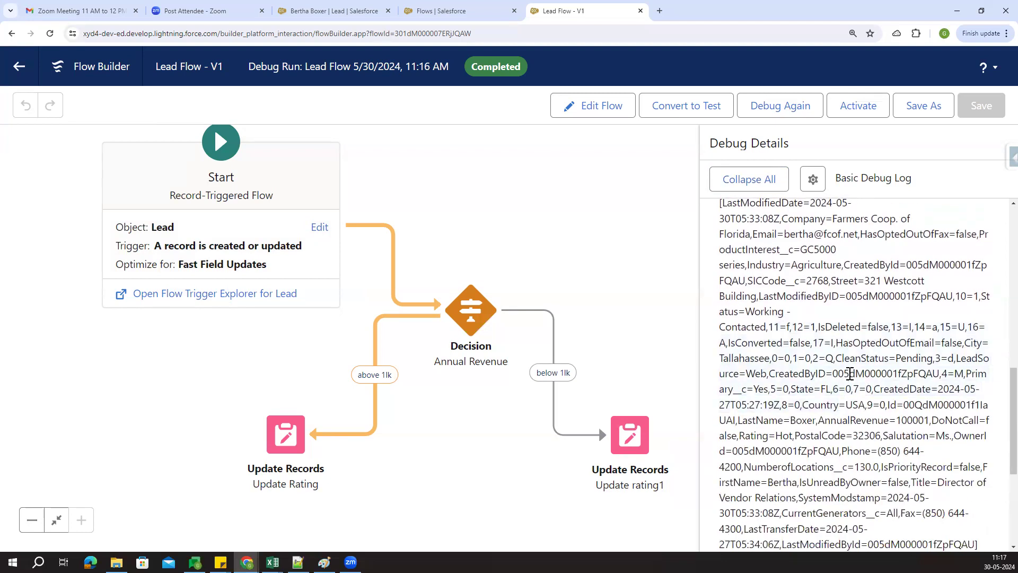
scroll(848, 371, down, 4)
scroll(836, 356, up, 3)
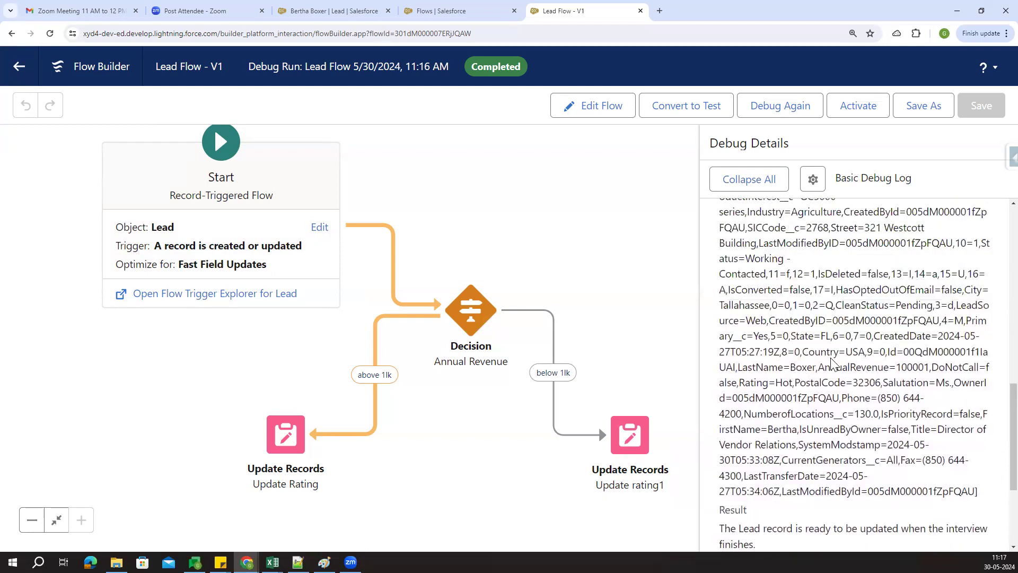
scroll(819, 361, down, 4)
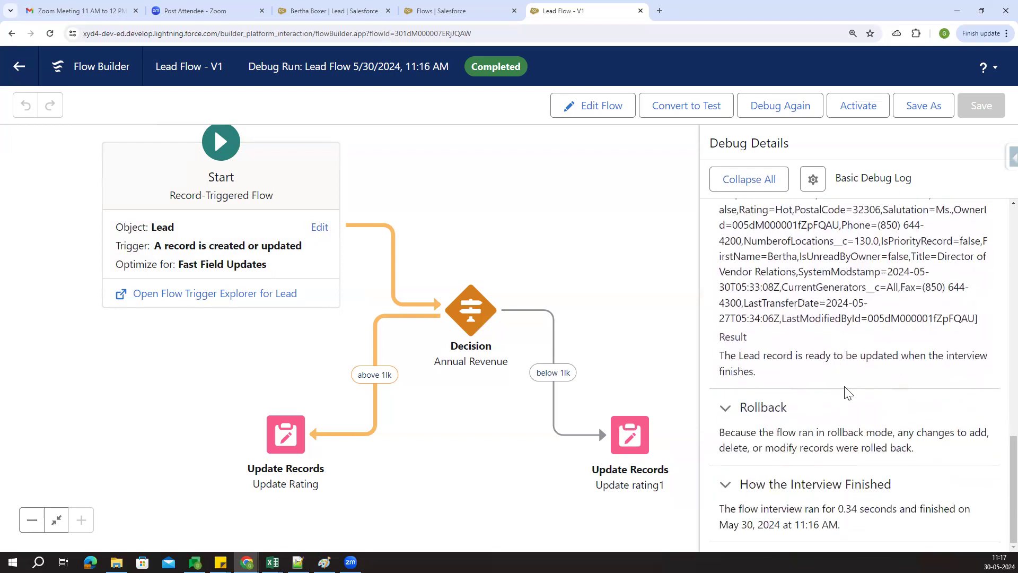
drag(719, 356, 899, 370)
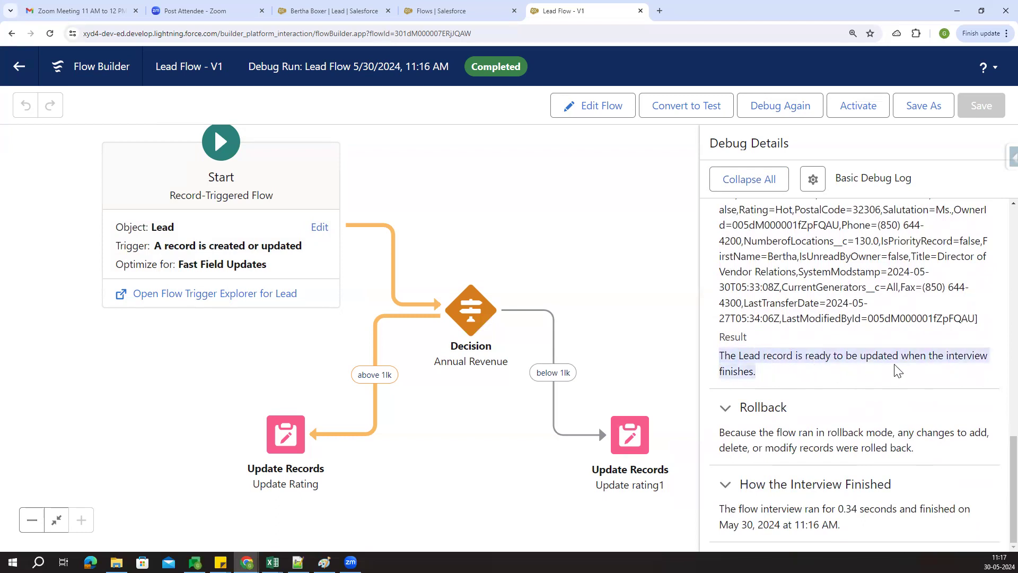
click(904, 406)
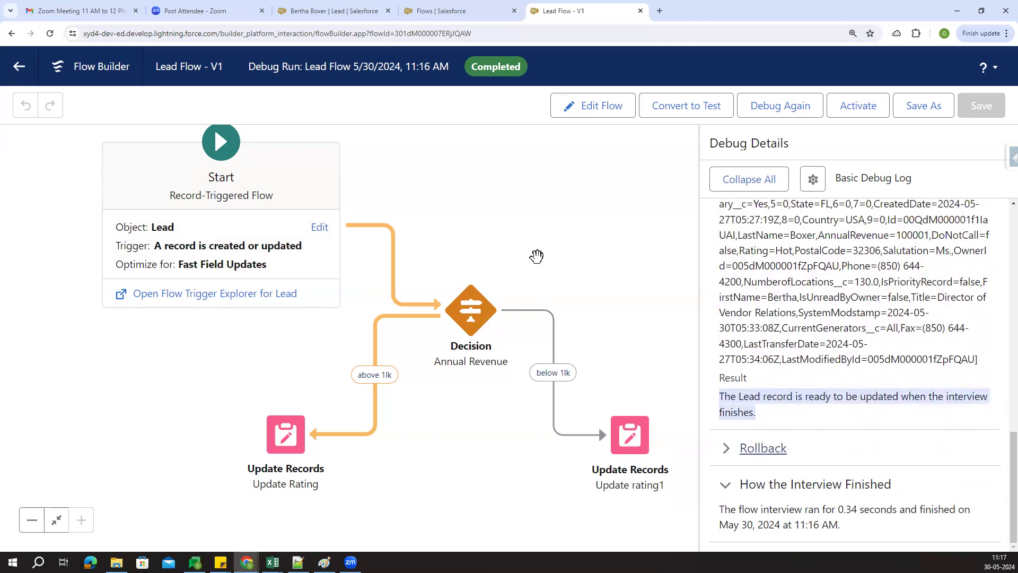
click(828, 354)
click(842, 442)
scroll(755, 375, down, 1)
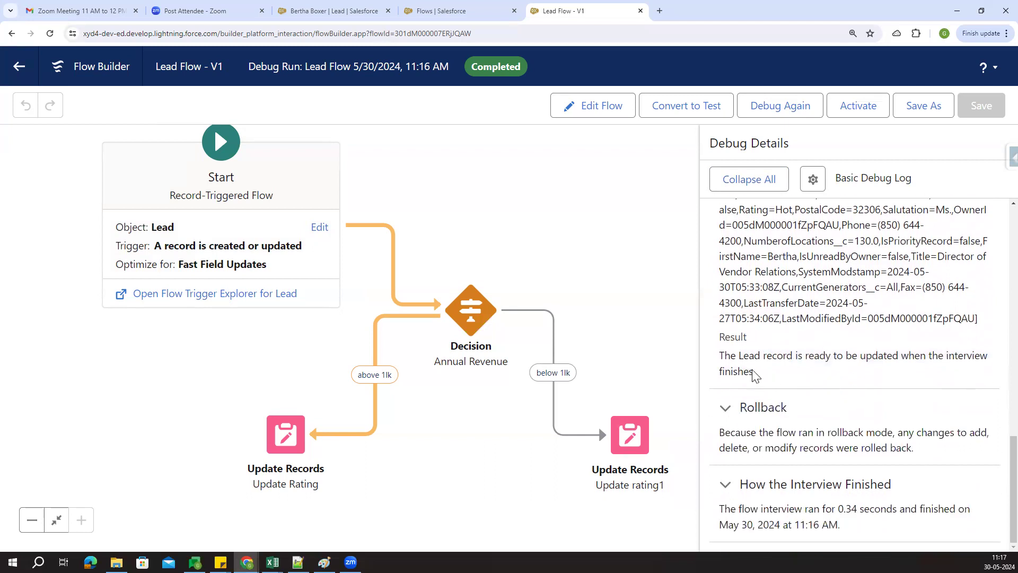
drag(721, 354, 761, 372)
click(778, 374)
scroll(796, 366, up, 2)
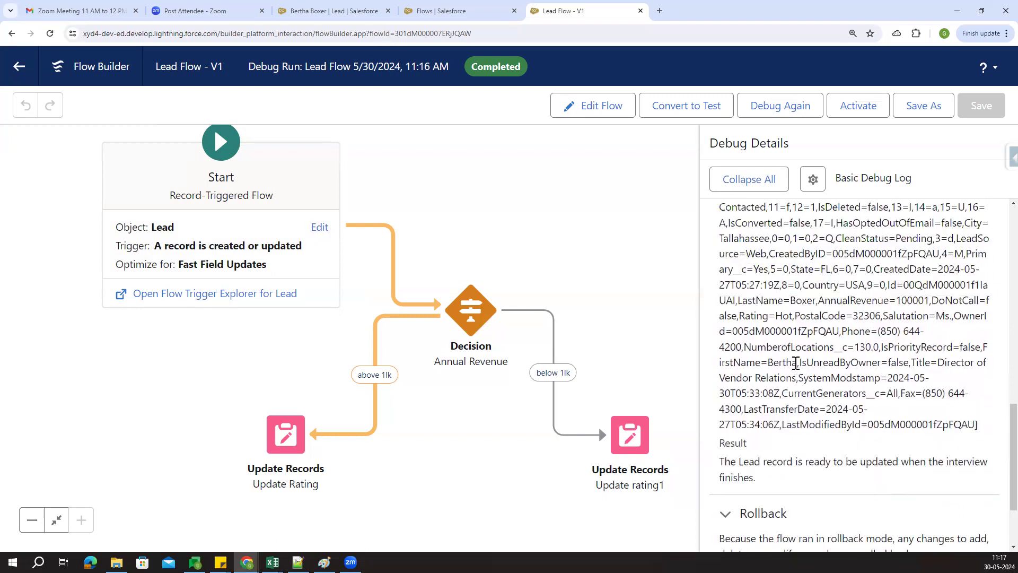
scroll(795, 365, up, 1)
scroll(796, 363, up, 1)
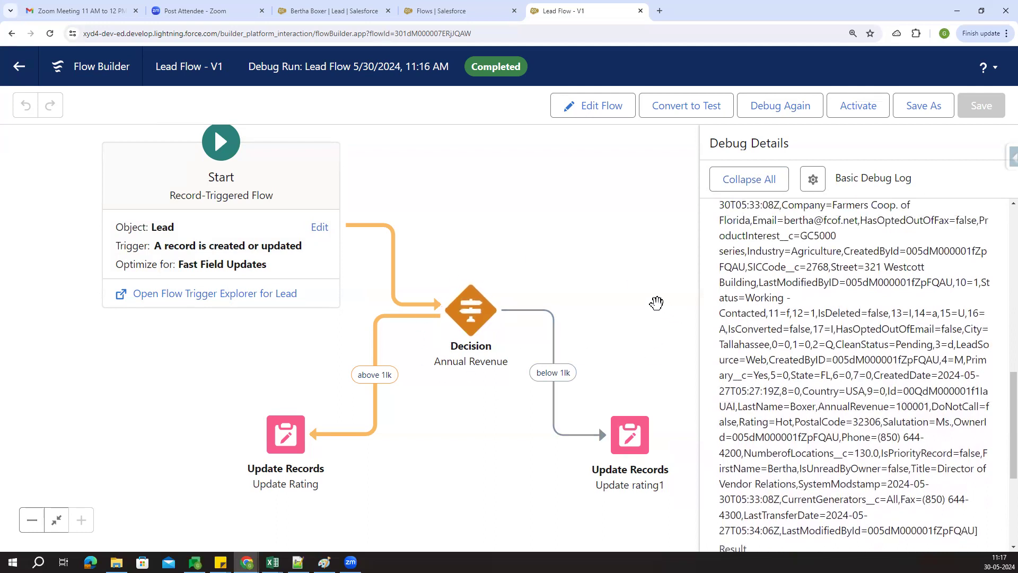
Debug the flow again as an updated record without changing any triggering record values
click(760, 110)
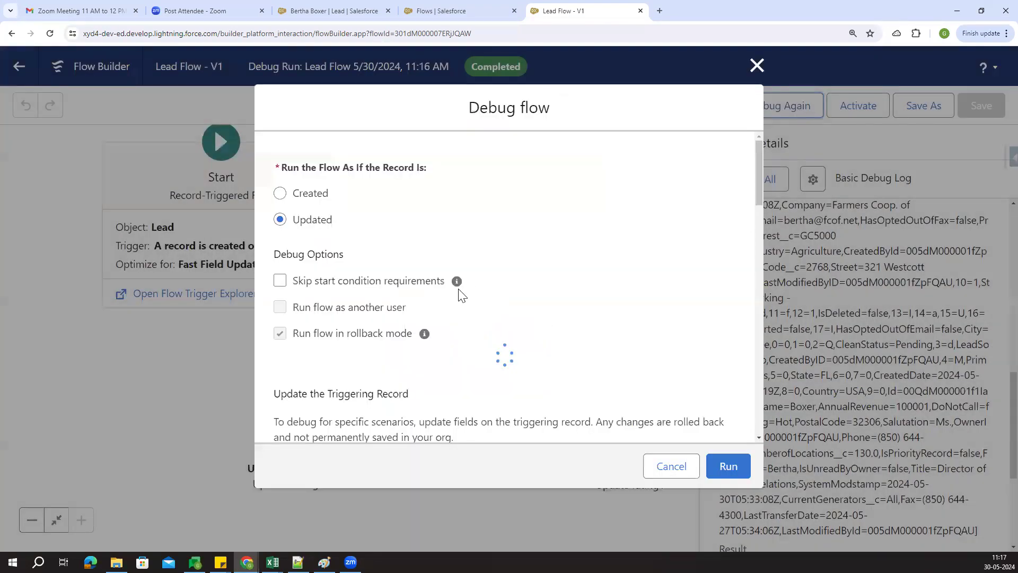
scroll(615, 326, down, 7)
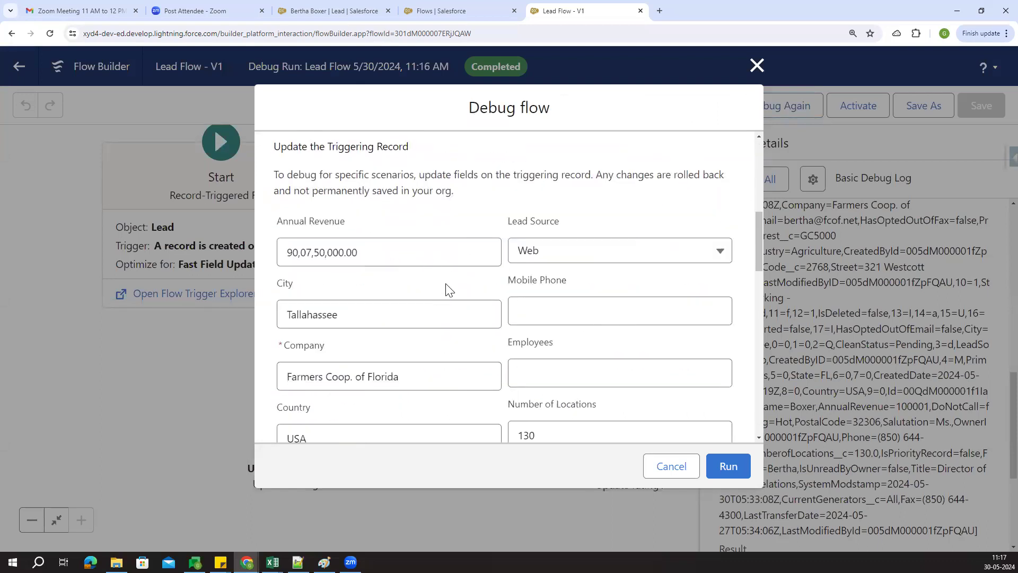
click(728, 468)
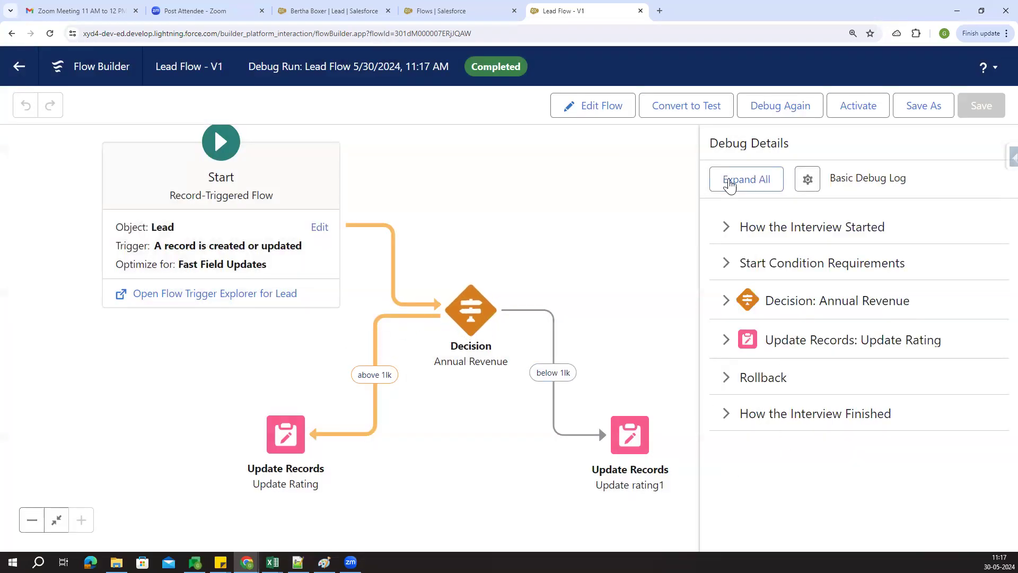
Debug the flow again with the triggering record's Annual Revenue set to 50000 and run it
click(765, 117)
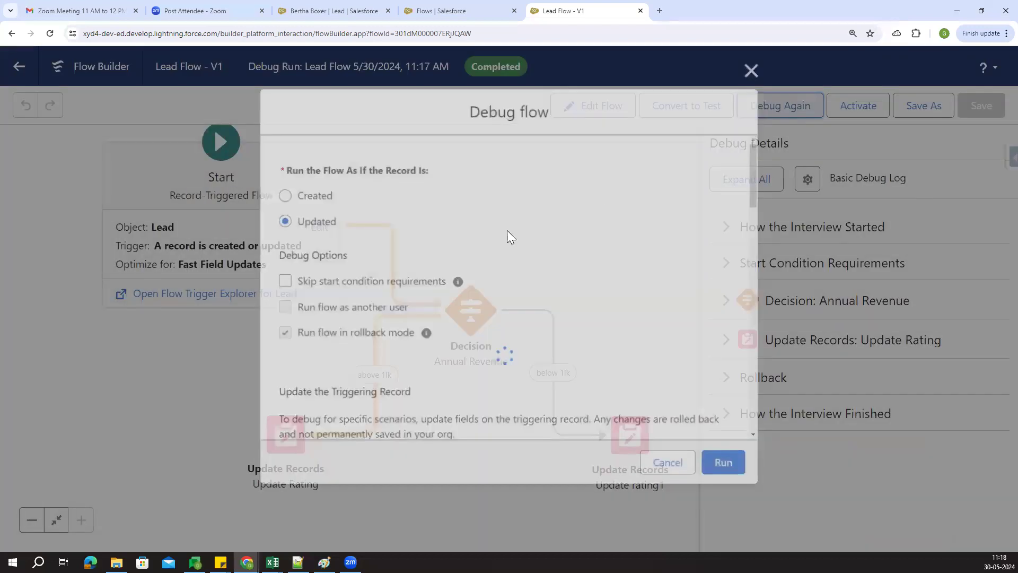
scroll(479, 364, down, 5)
scroll(450, 369, down, 1)
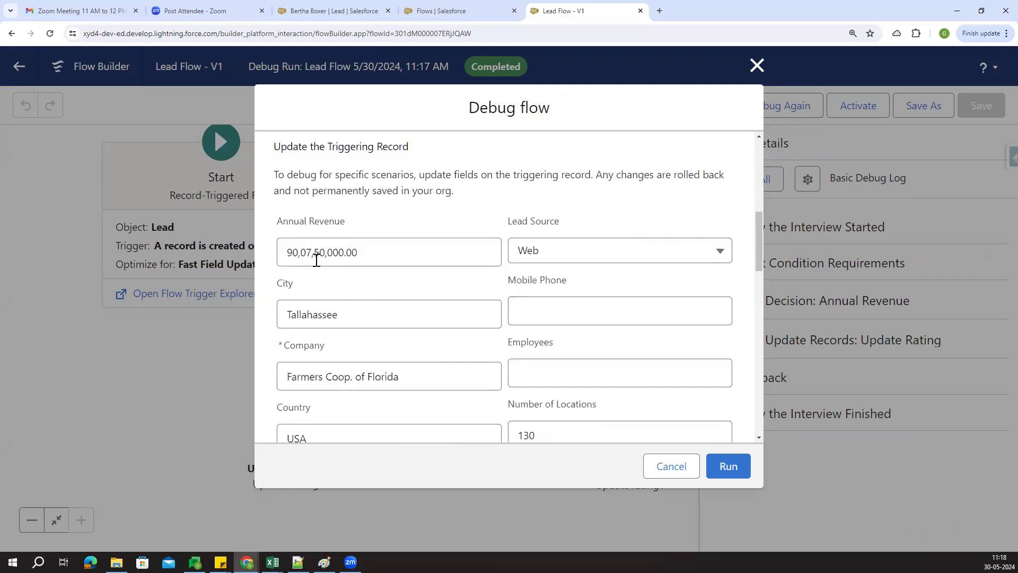
click(328, 263)
drag(336, 254, 283, 249)
key(BackSpace)
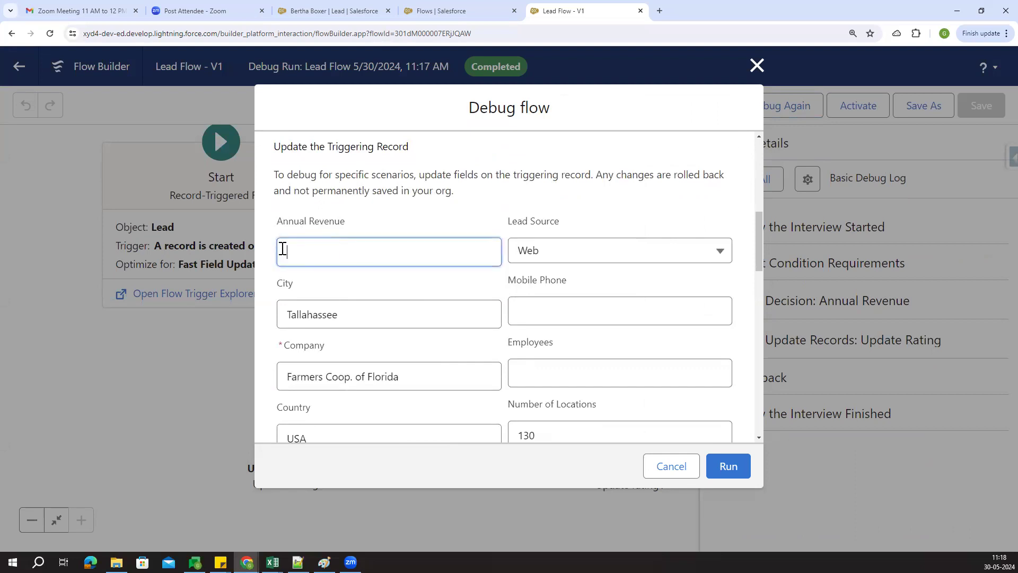
text(50000)
click(385, 227)
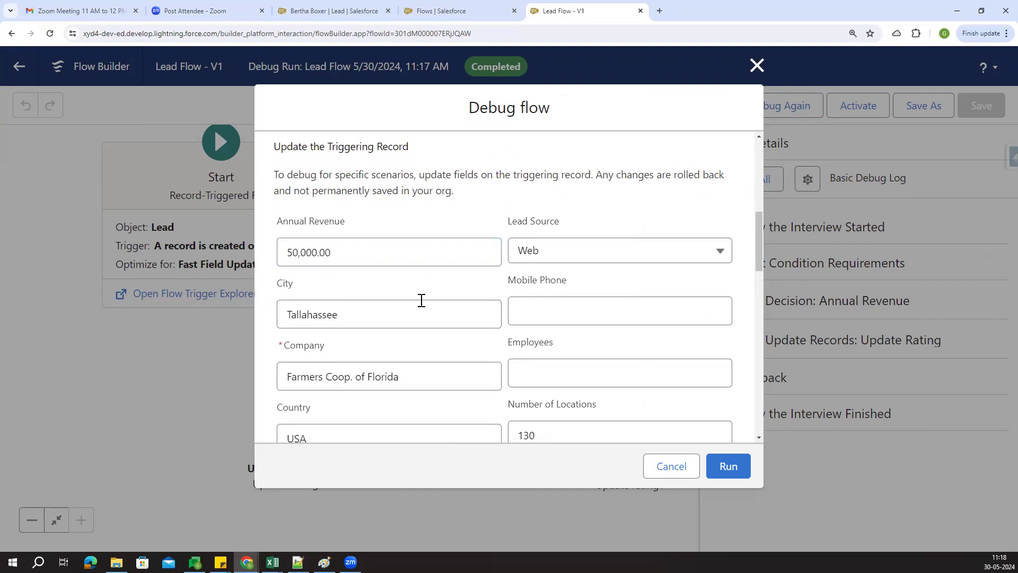
click(728, 466)
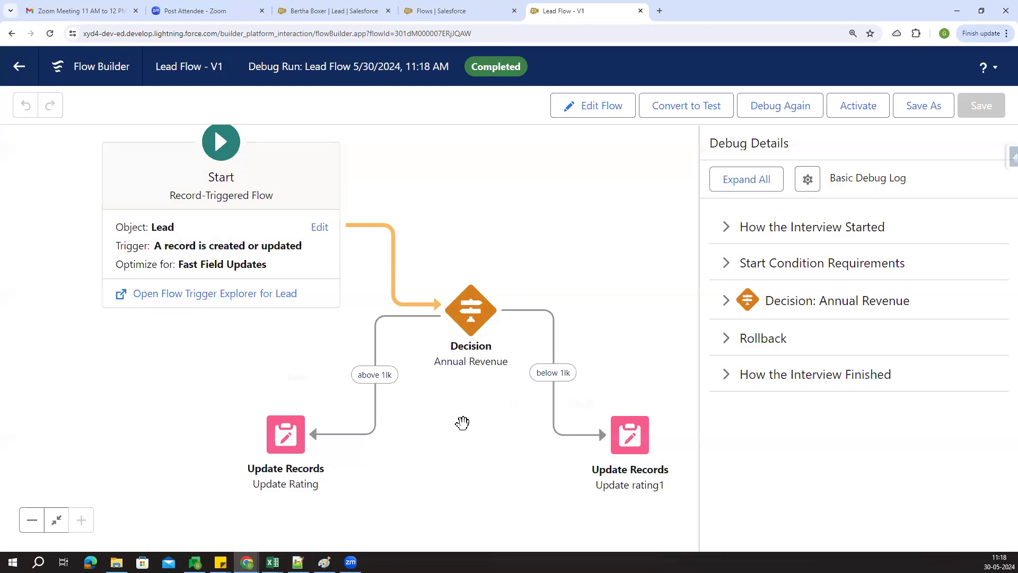
Examine the Annual Revenue decision's outcome evaluation in the debug details
drag(462, 423, 447, 425)
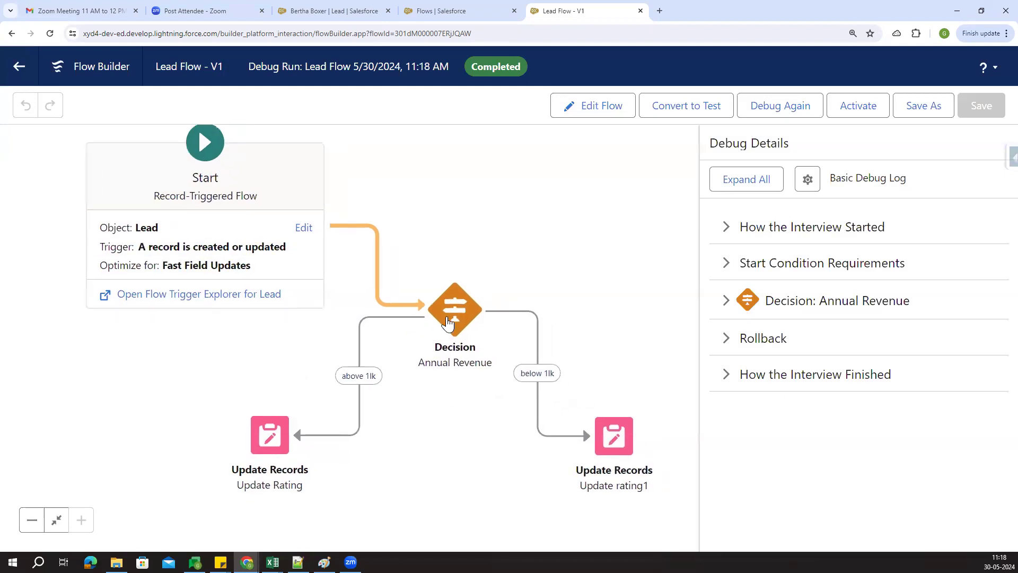
click(735, 313)
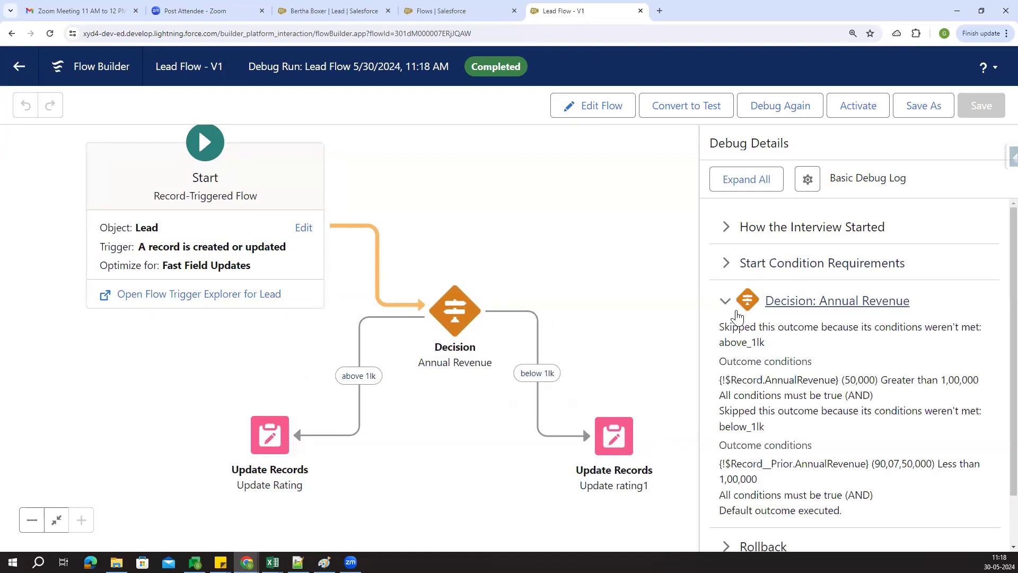
scroll(742, 329, down, 1)
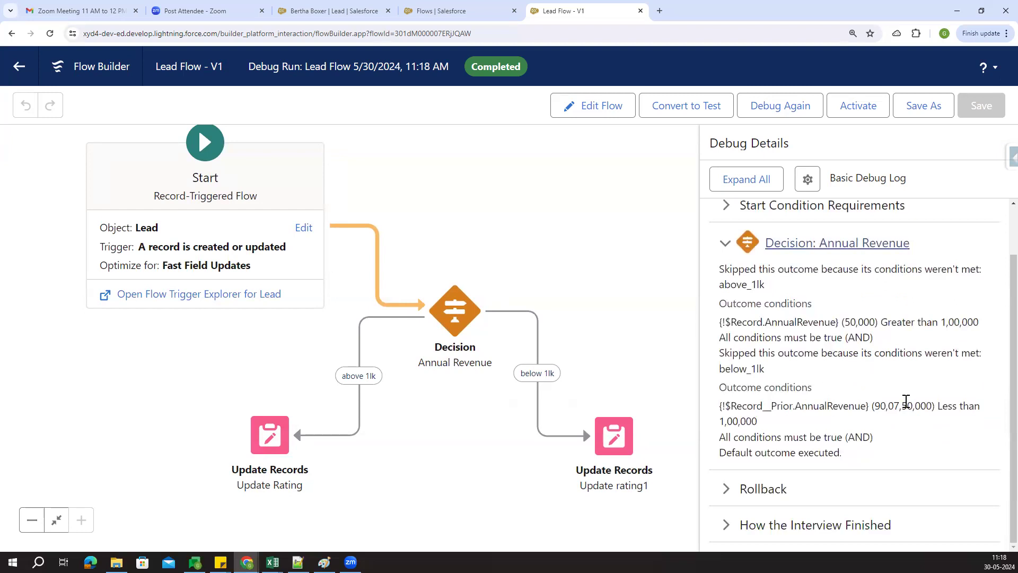
Inspect the resource, operator and value of the above 1lk and below 1lk outcomes in the Annual Revenue decision, leaving it unchanged
double_click(459, 307)
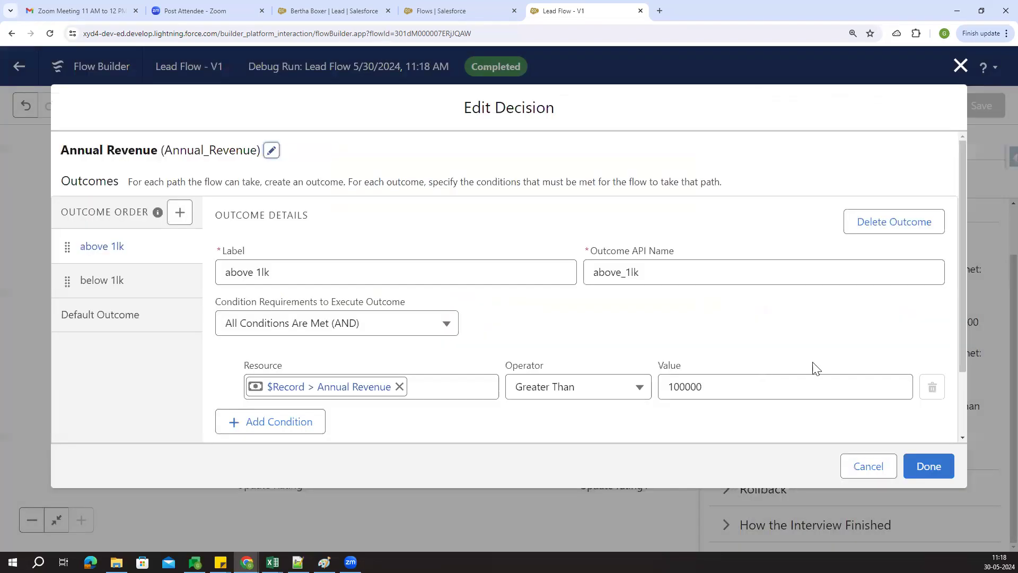
drag(708, 389, 642, 395)
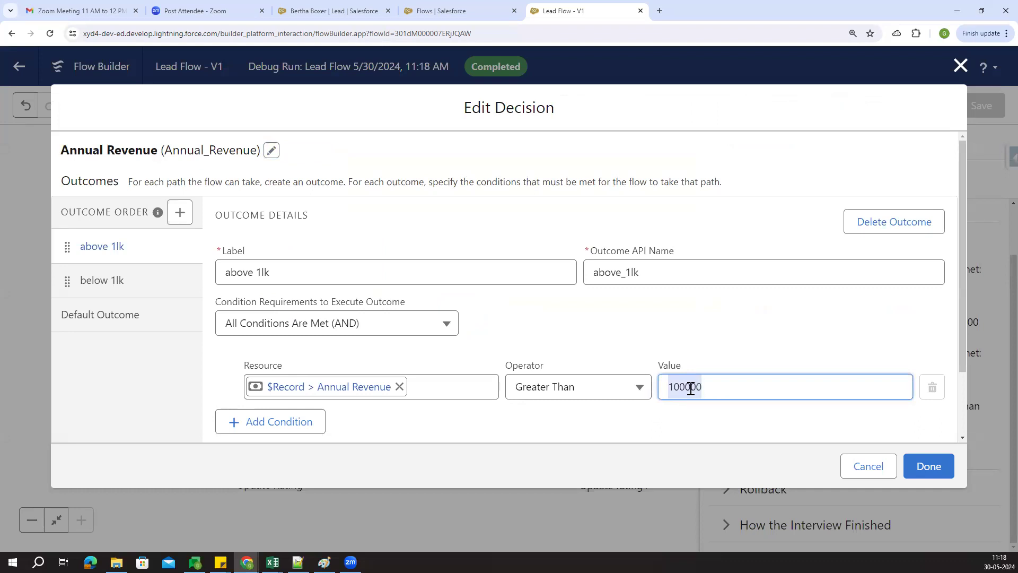
click(123, 276)
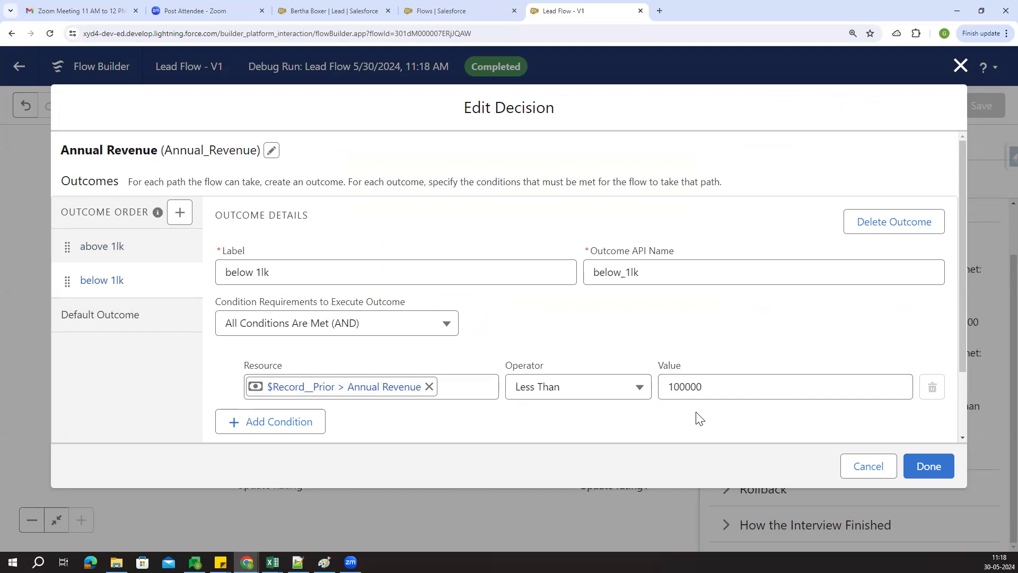
drag(688, 387, 706, 392)
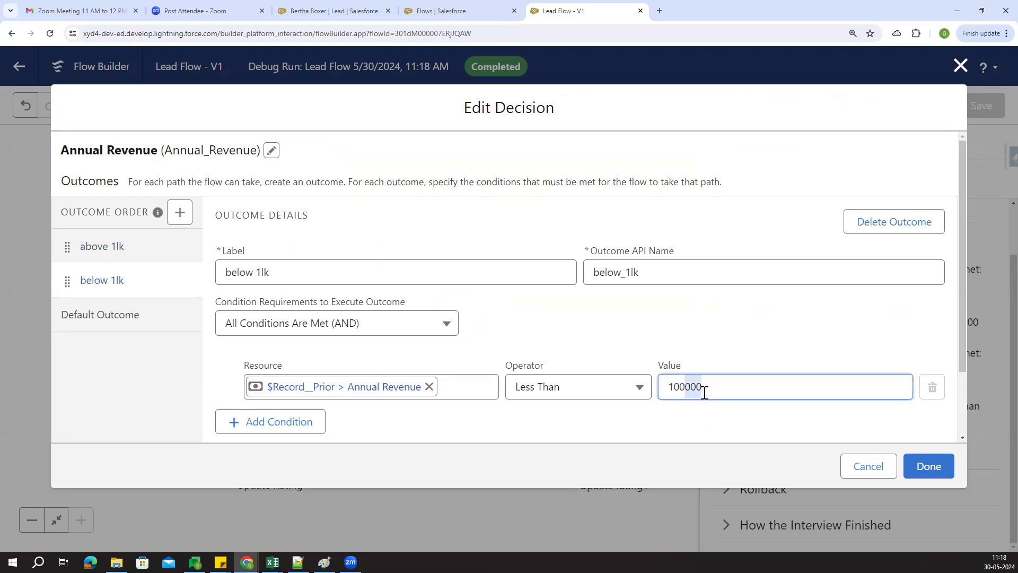
click(680, 434)
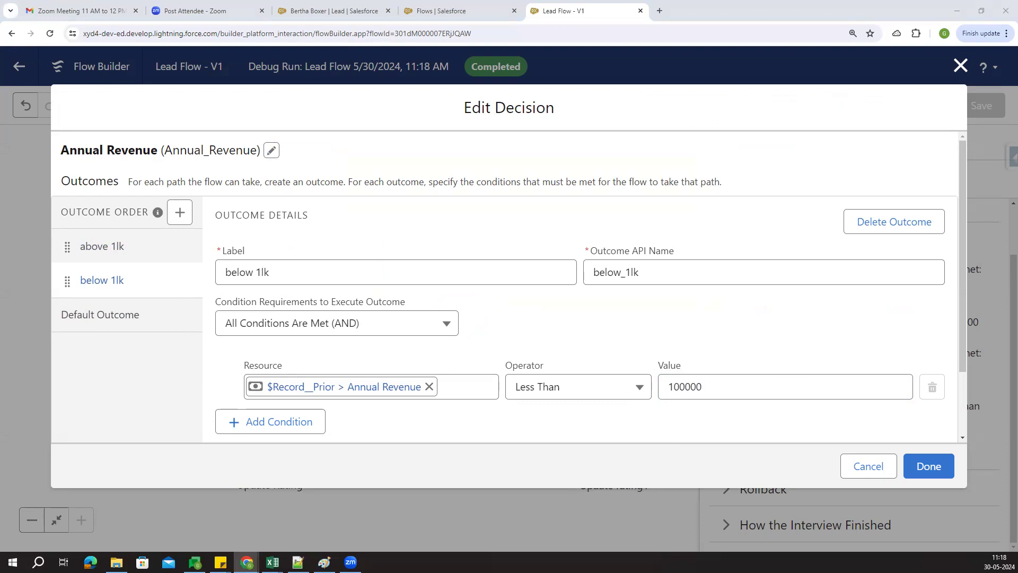
click(881, 469)
Compare the $Record and $Record__Prior Annual Revenue values evaluated for the two outcomes in the debug details
drag(616, 344, 596, 311)
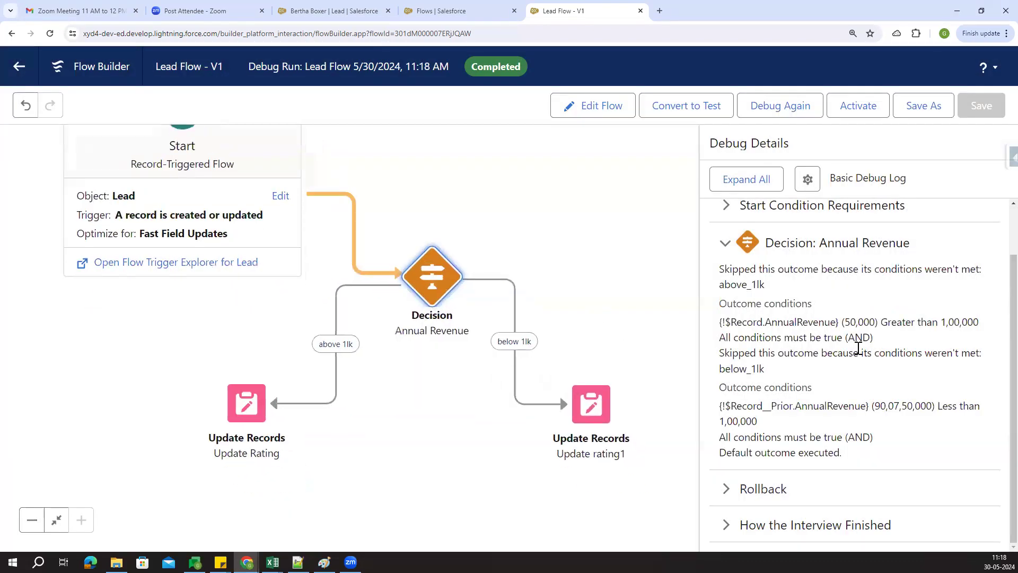
drag(740, 301, 985, 324)
click(884, 371)
click(931, 374)
drag(794, 354, 955, 366)
click(929, 383)
drag(741, 366, 842, 397)
click(846, 417)
drag(757, 408, 955, 427)
click(908, 412)
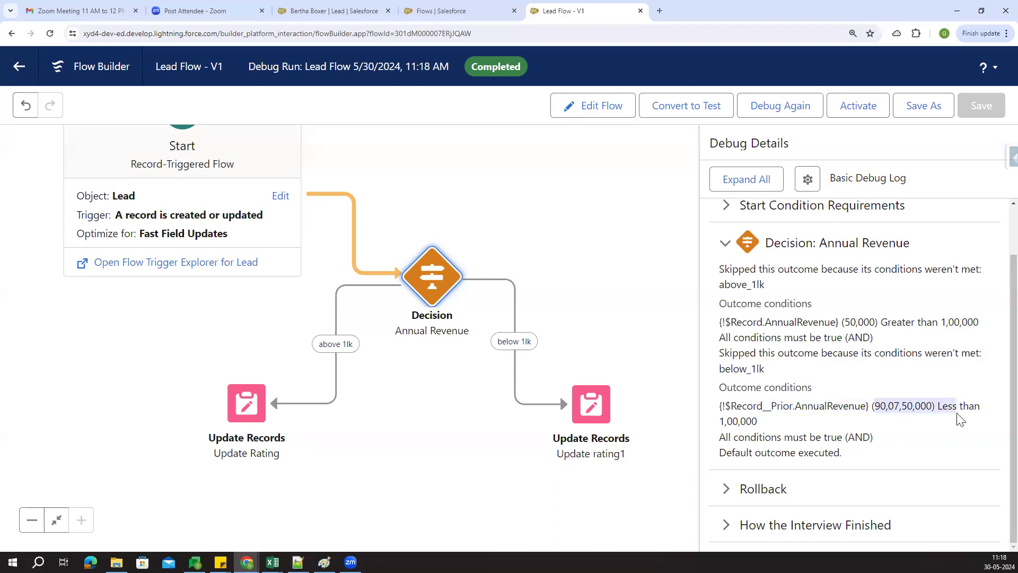
click(956, 431)
Rerun the debug with the triggering record's Annual Revenue again set to 50000
click(775, 109)
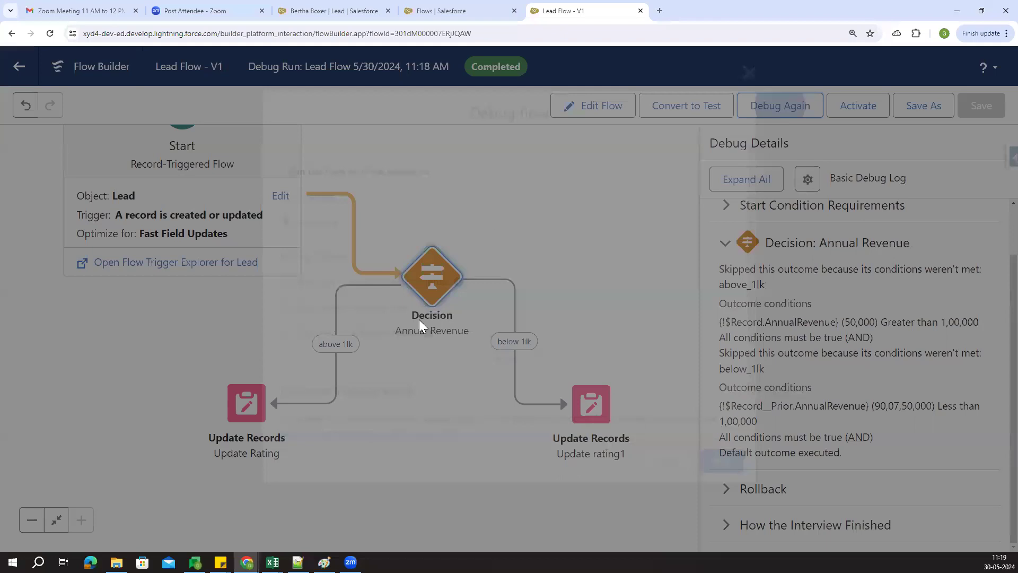
drag(365, 303, 278, 295)
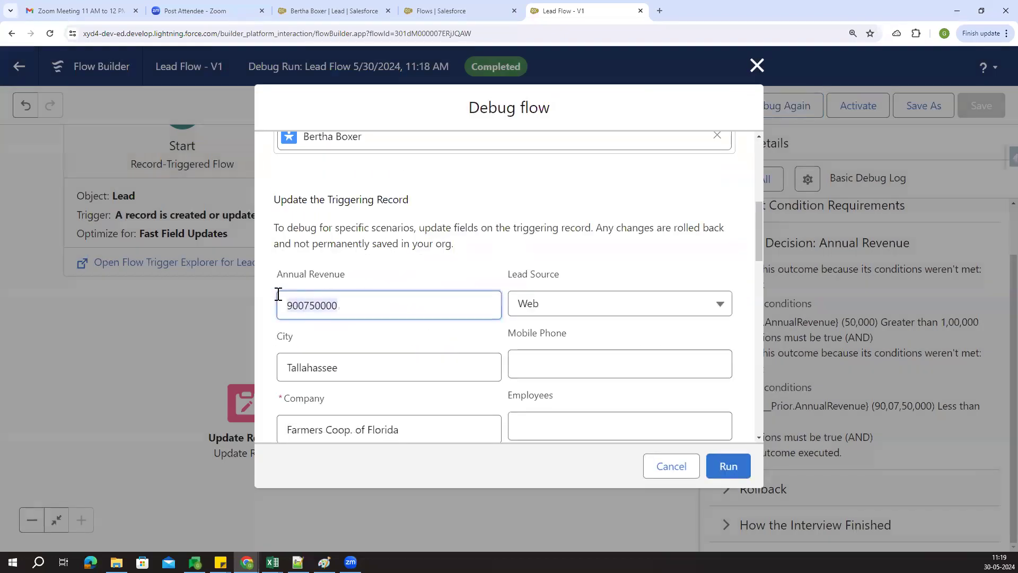
key(BackSpace)
text(50000)
click(364, 282)
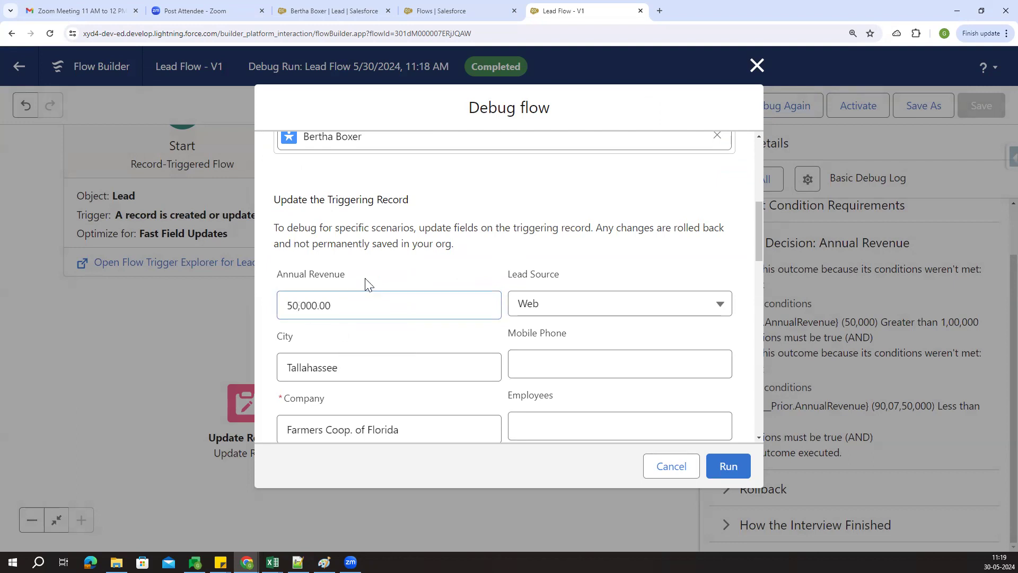
scroll(471, 303, up, 2)
scroll(477, 318, down, 2)
click(729, 467)
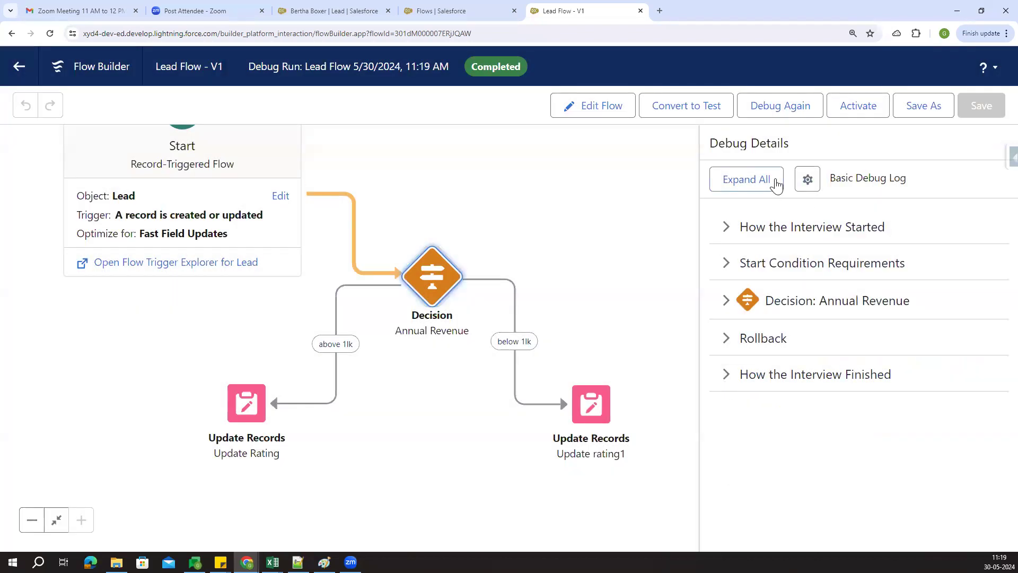
Examine the new run's Annual Revenue decision details, comparing the current and prior revenue with each condition and checking which outcome executed
drag(611, 265, 635, 285)
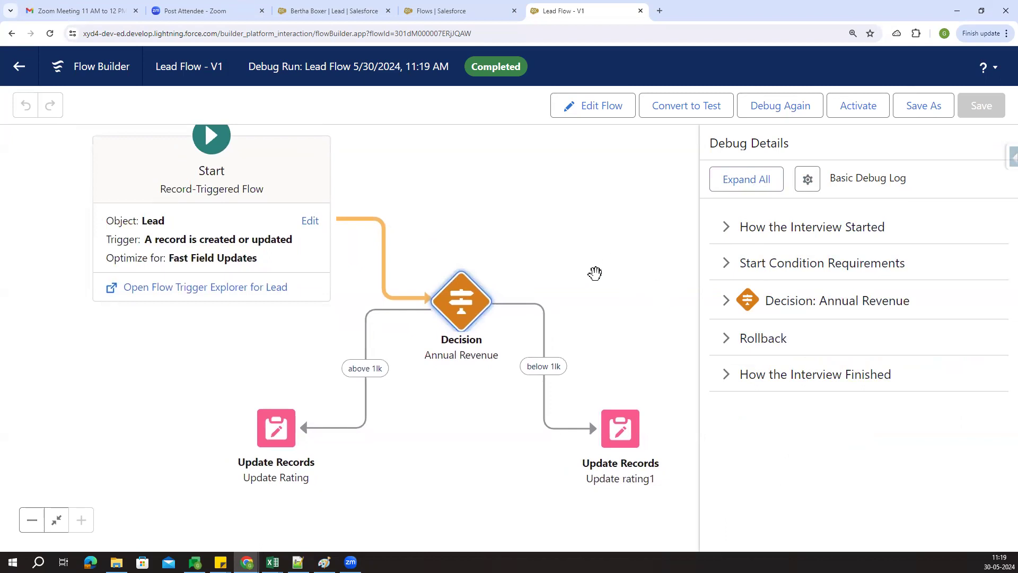
click(794, 306)
scroll(817, 318, down, 1)
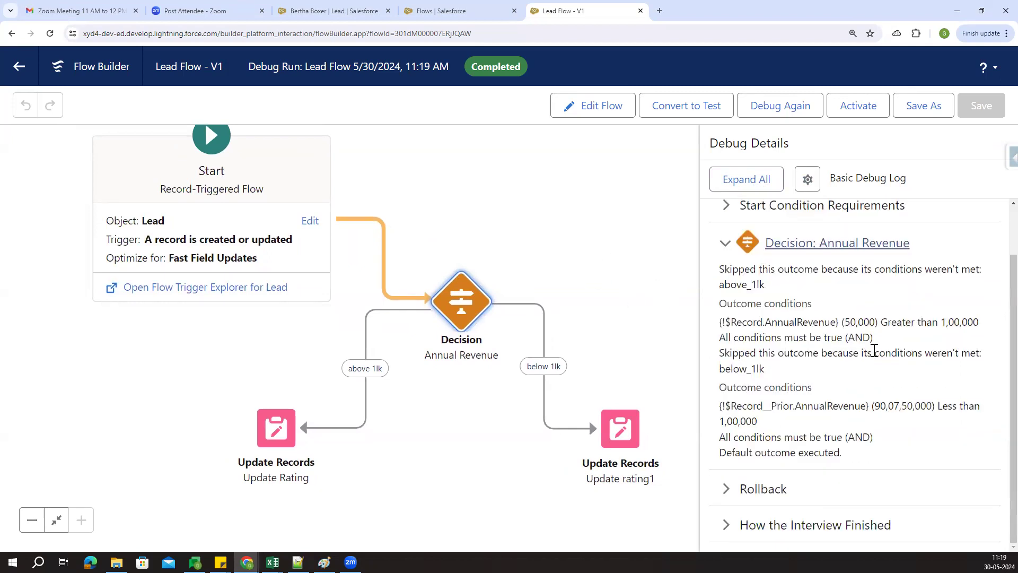
drag(844, 322, 917, 318)
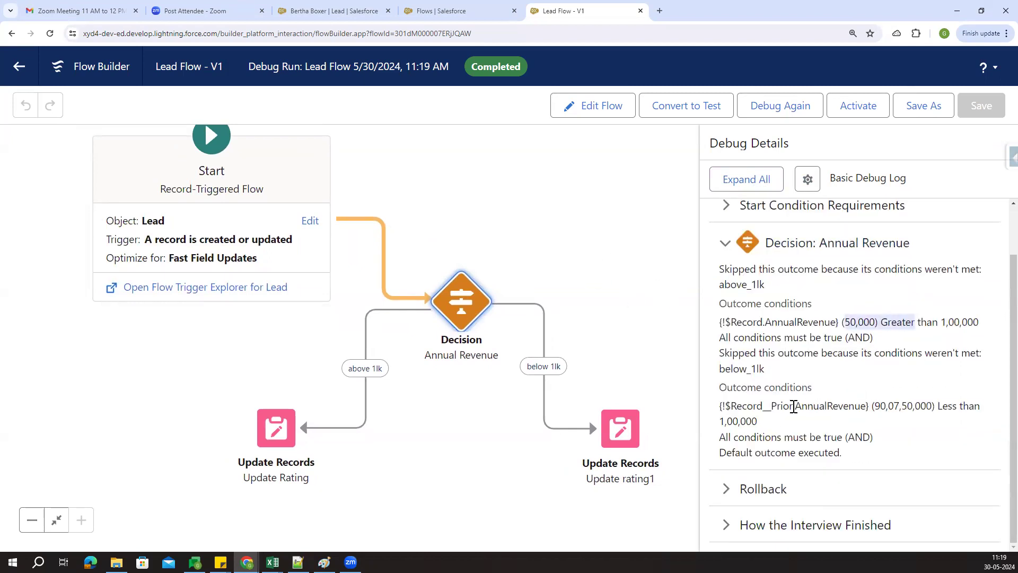
drag(794, 406, 928, 426)
click(928, 427)
drag(872, 409, 934, 409)
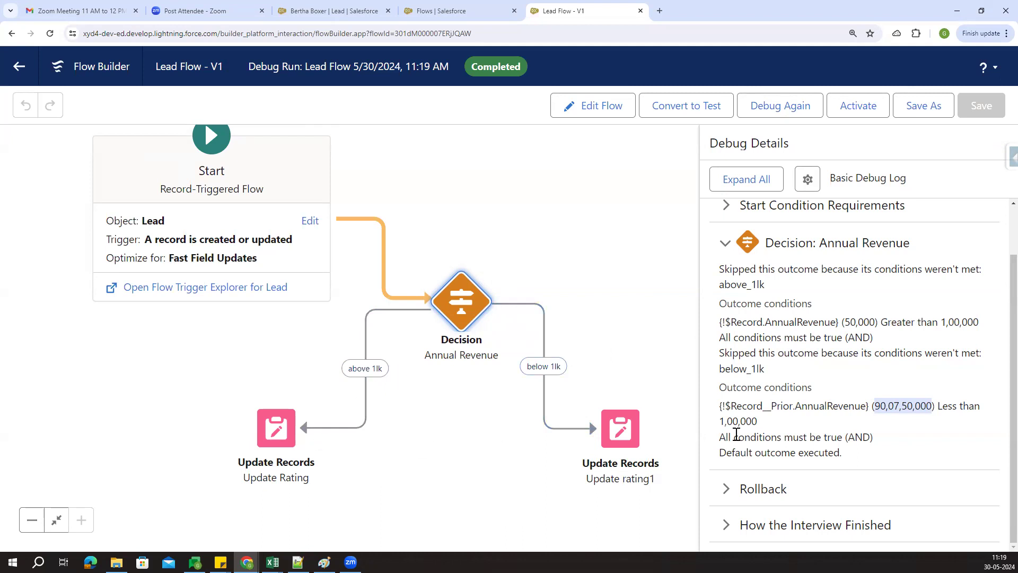
drag(730, 441, 869, 454)
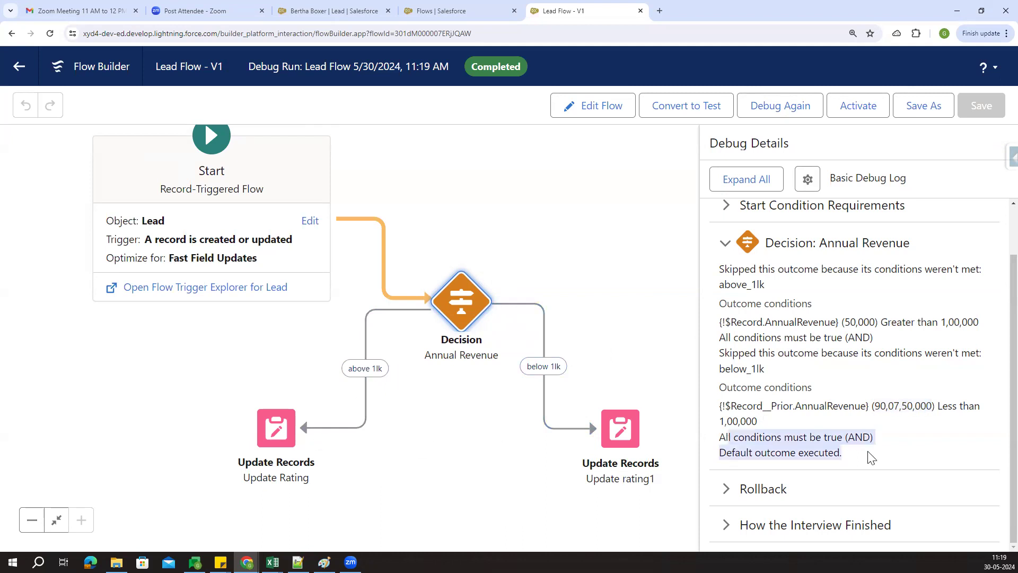
Examine the prior Annual Revenue value evaluated for the below_1lk outcome in the decision's debug details
click(871, 455)
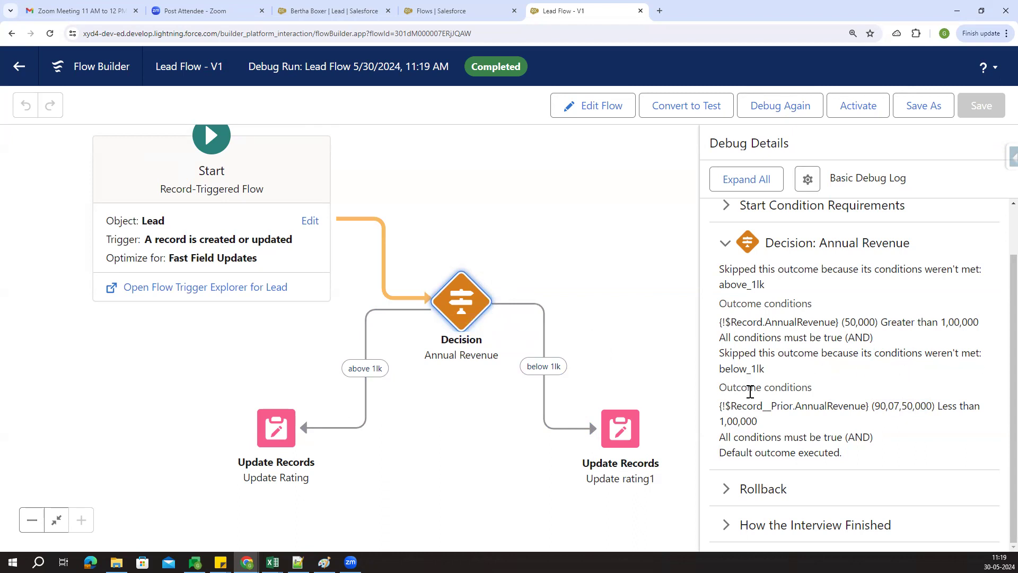
drag(874, 406, 929, 403)
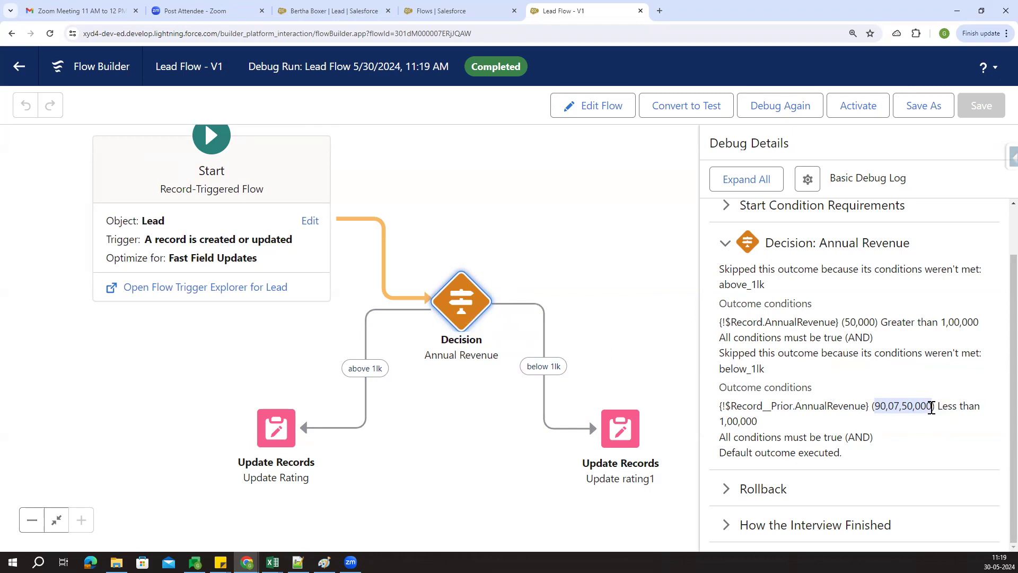
click(905, 434)
drag(874, 406, 941, 424)
click(906, 440)
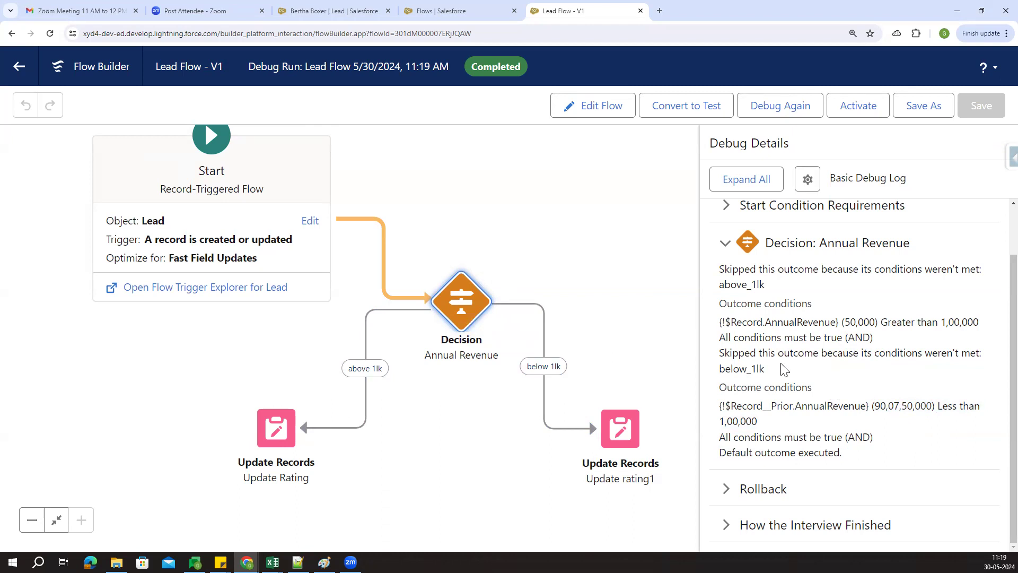
double_click(918, 407)
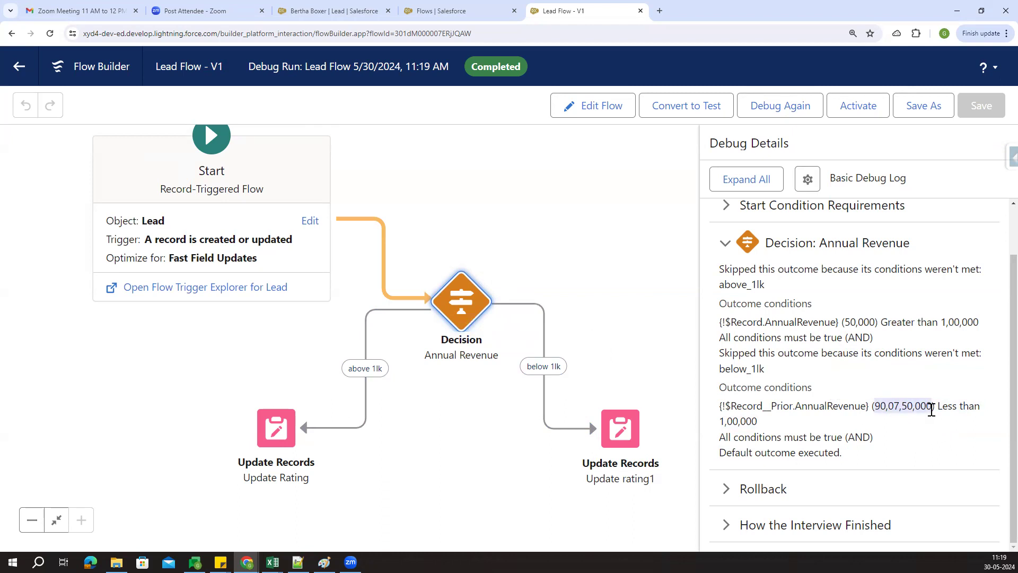
click(930, 422)
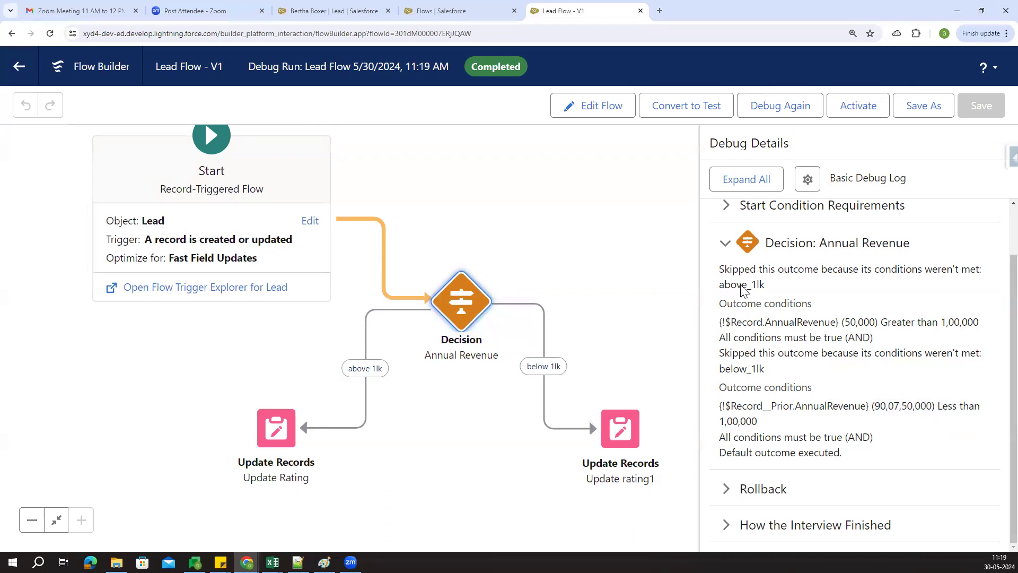
Return the flow to editing, activate it, and reload the open lead record's page
click(611, 106)
click(865, 112)
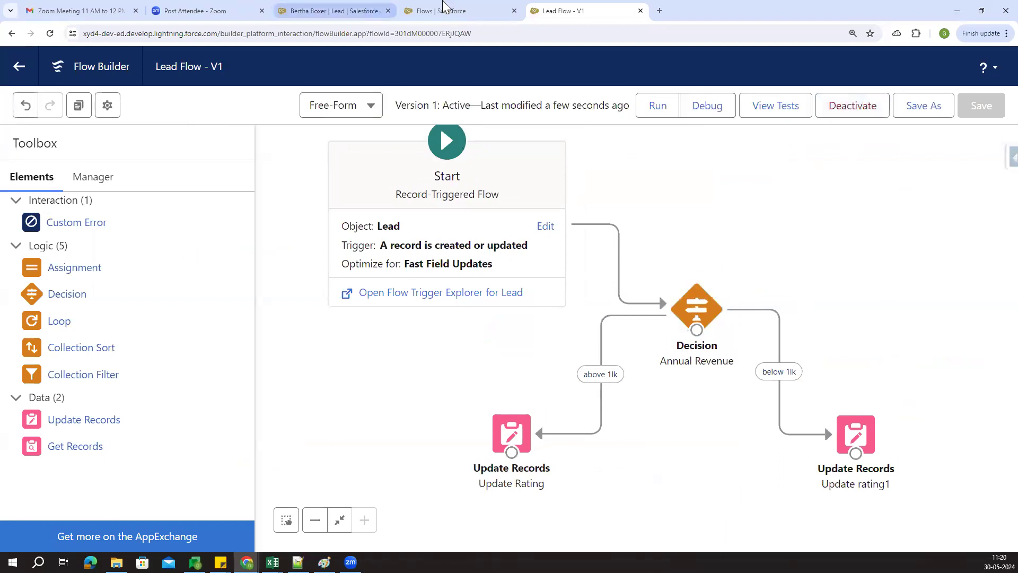
key(ctrl+shift+Tab)
key(ctrl+shift+Tab)
key(F5)
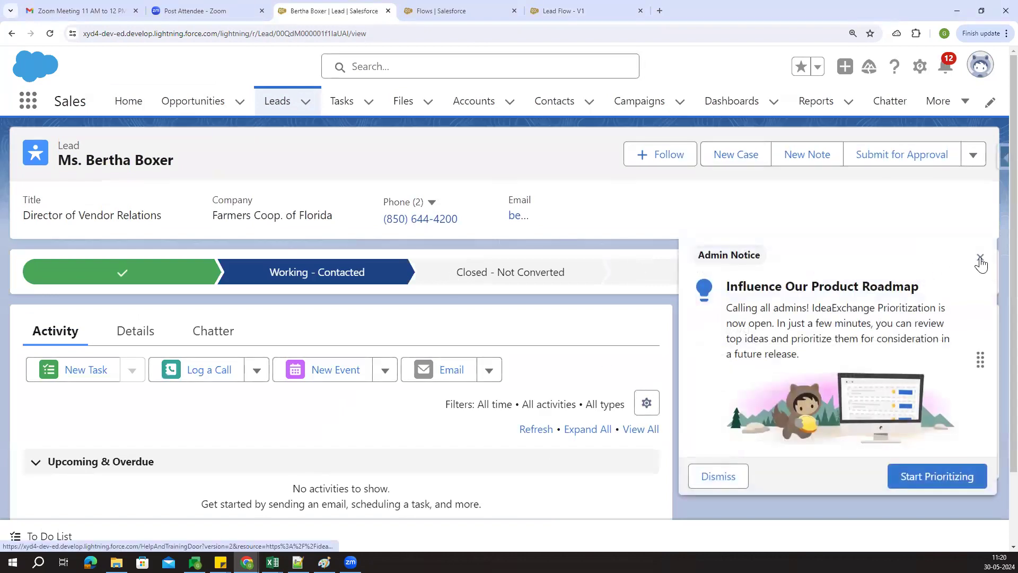
Set the lead's Rating to Warm in its details and save the record
click(978, 257)
click(151, 327)
scroll(241, 274, down, 5)
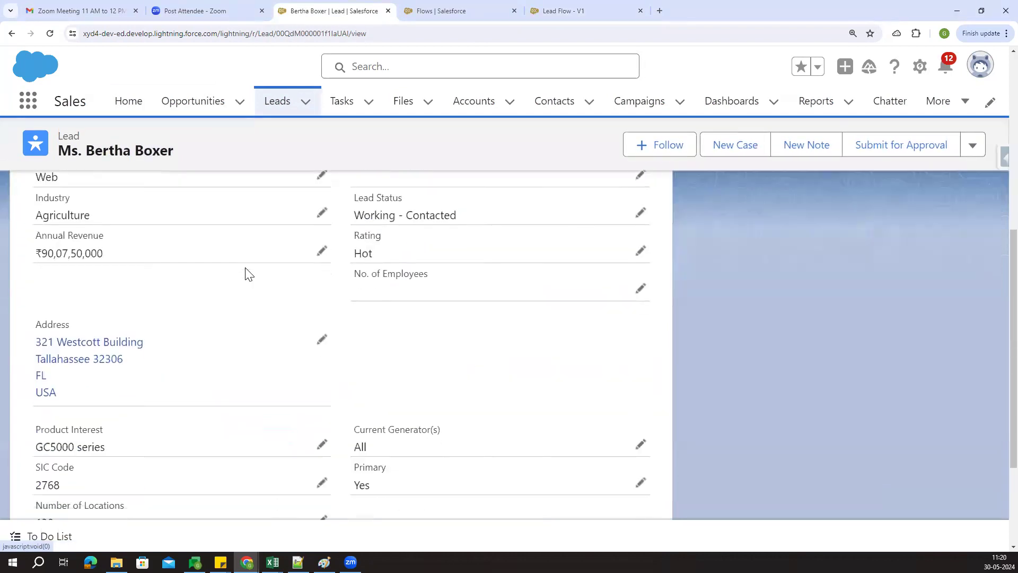
scroll(251, 279, up, 2)
click(640, 358)
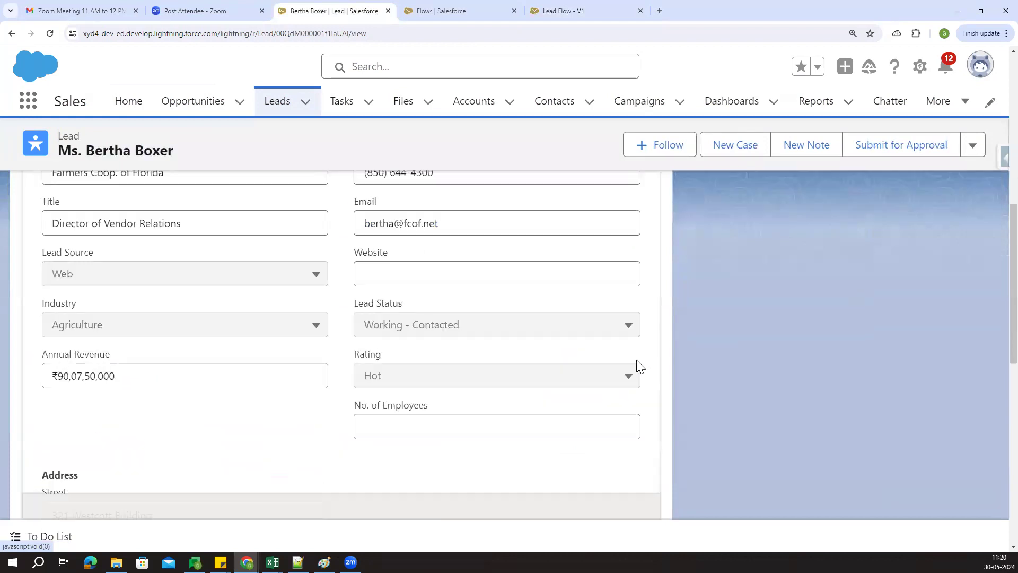
click(381, 377)
click(405, 470)
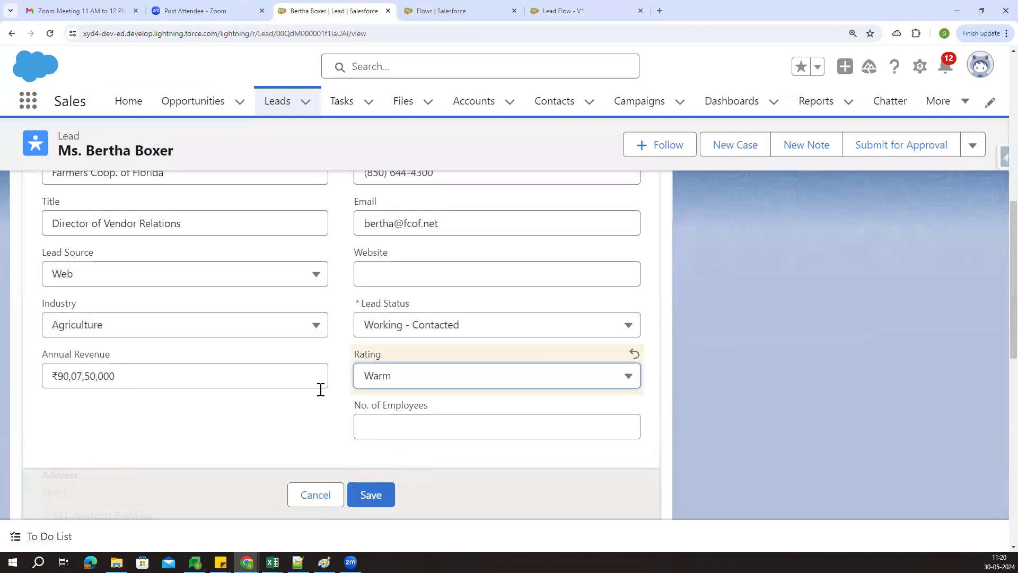
click(360, 492)
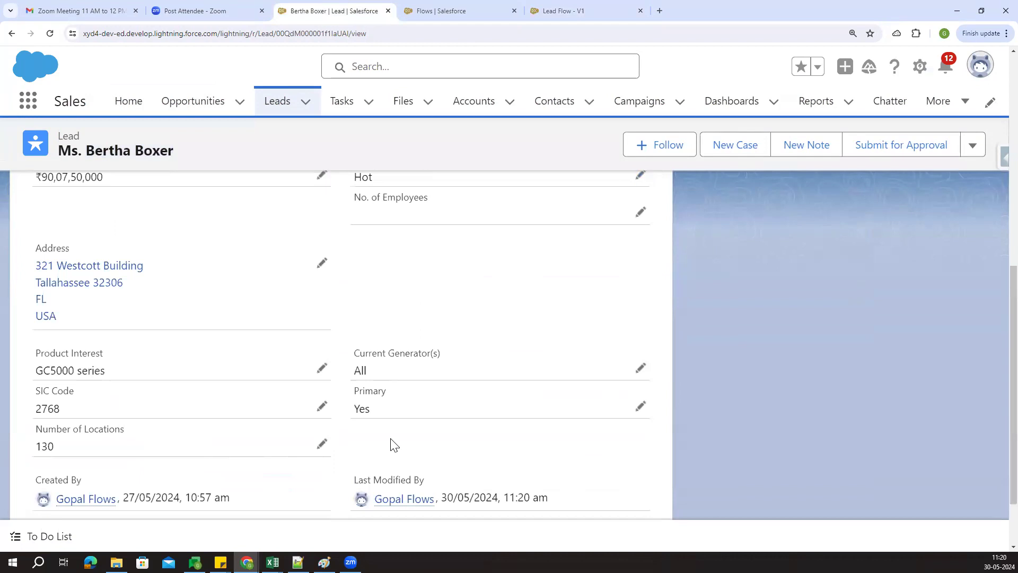
scroll(391, 439, up, 1)
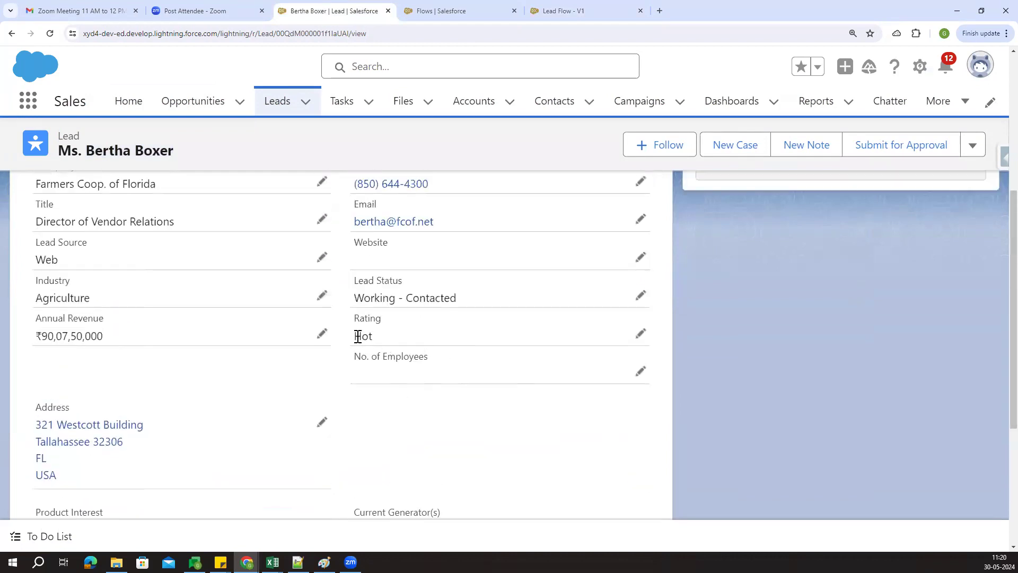
Set the lead's Annual Revenue to 5,000 and save the record
click(322, 334)
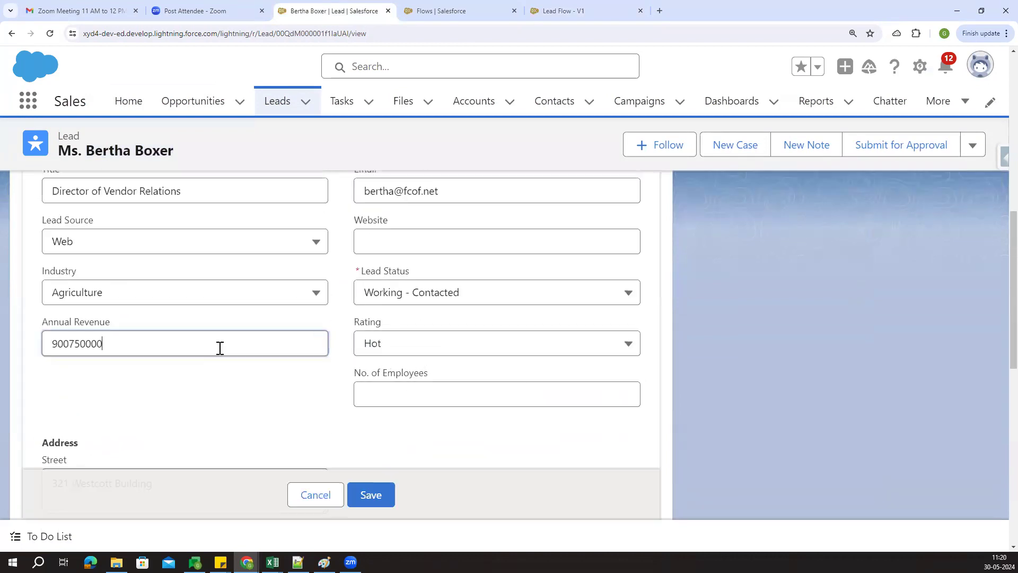
double_click(121, 347)
key(BackSpace)
text(5,000)
click(290, 435)
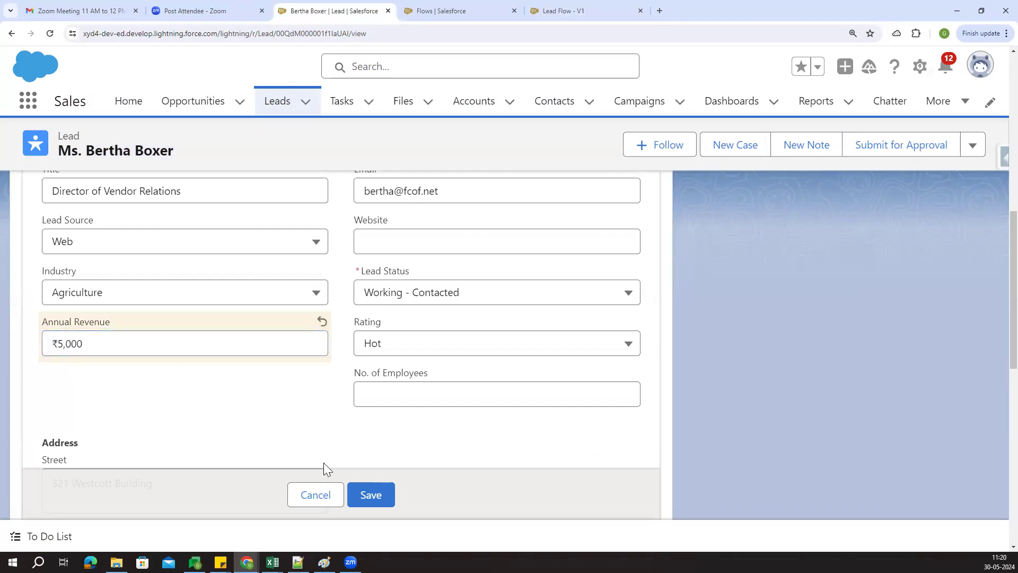
click(371, 495)
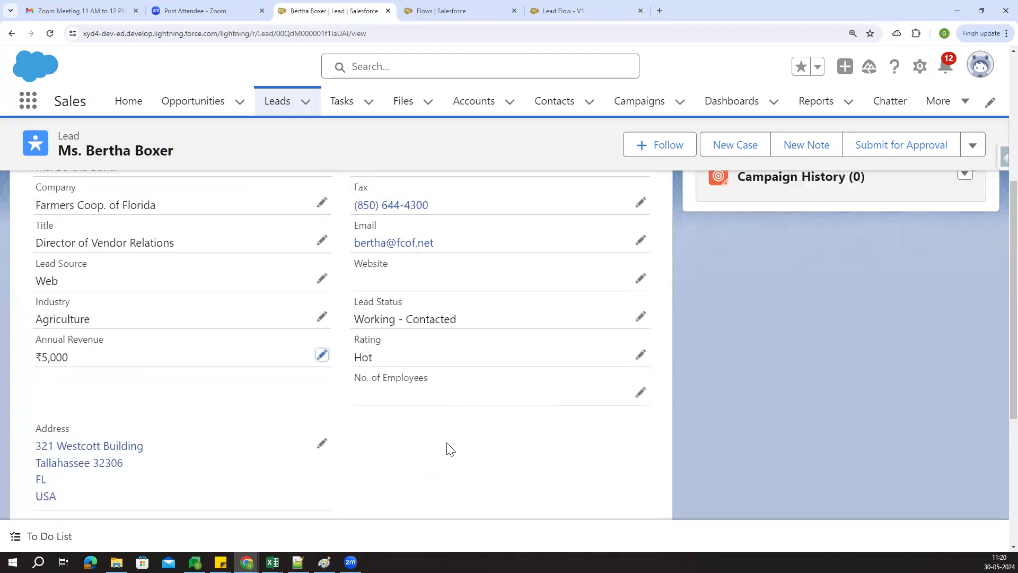
Check the saved lead's Rating against its Annual Revenue, then reload the record and reopen its details
drag(374, 369, 351, 363)
click(426, 459)
scroll(426, 459, up, 1)
scroll(427, 458, down, 2)
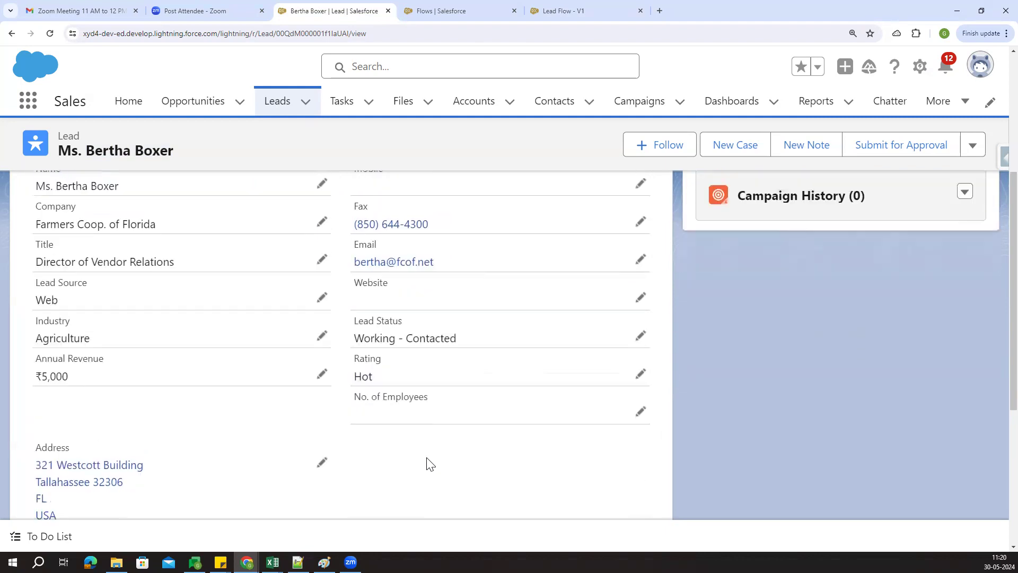
scroll(429, 464, up, 1)
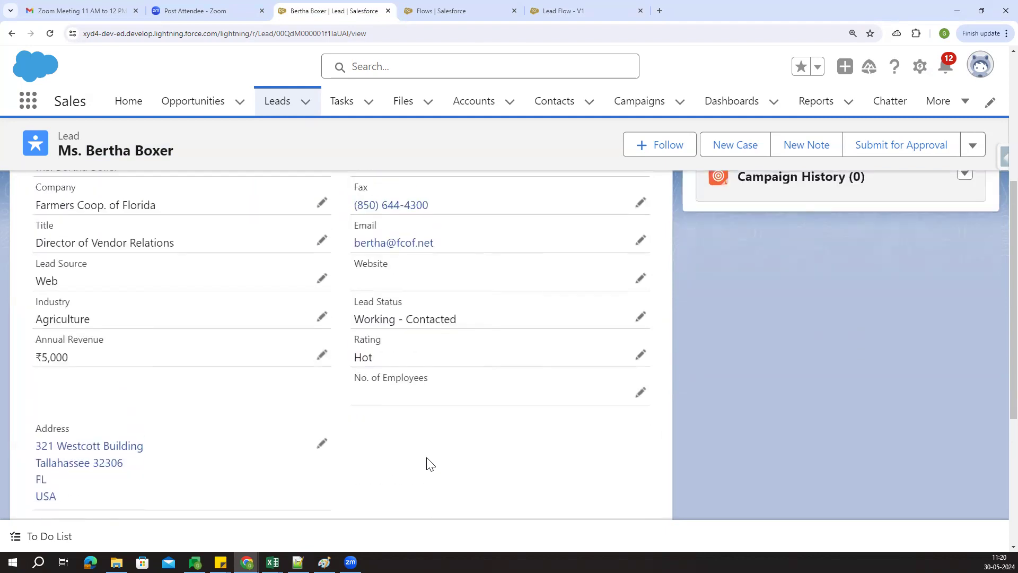
drag(353, 358, 379, 361)
click(452, 491)
click(51, 34)
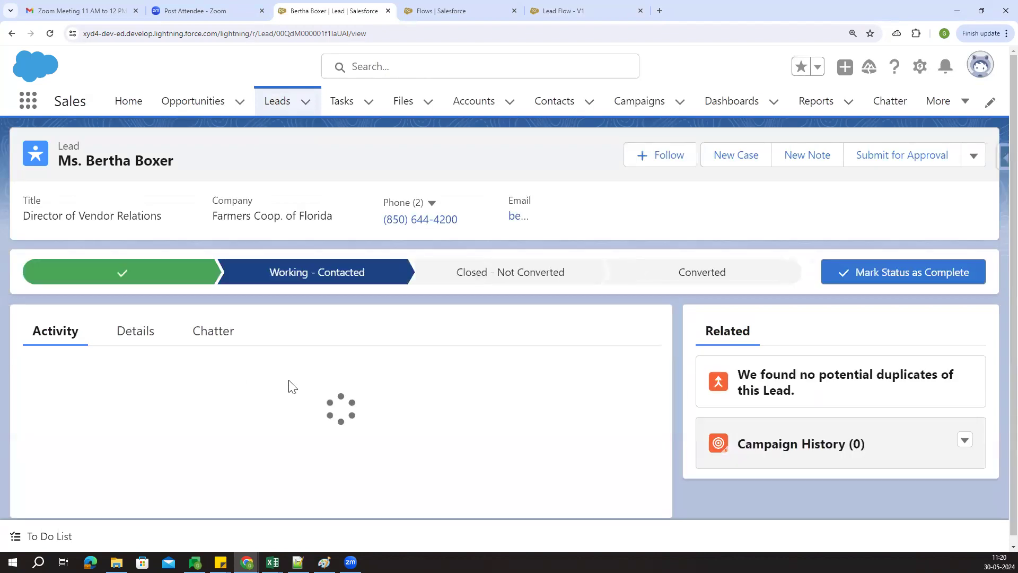
click(131, 339)
scroll(395, 379, down, 6)
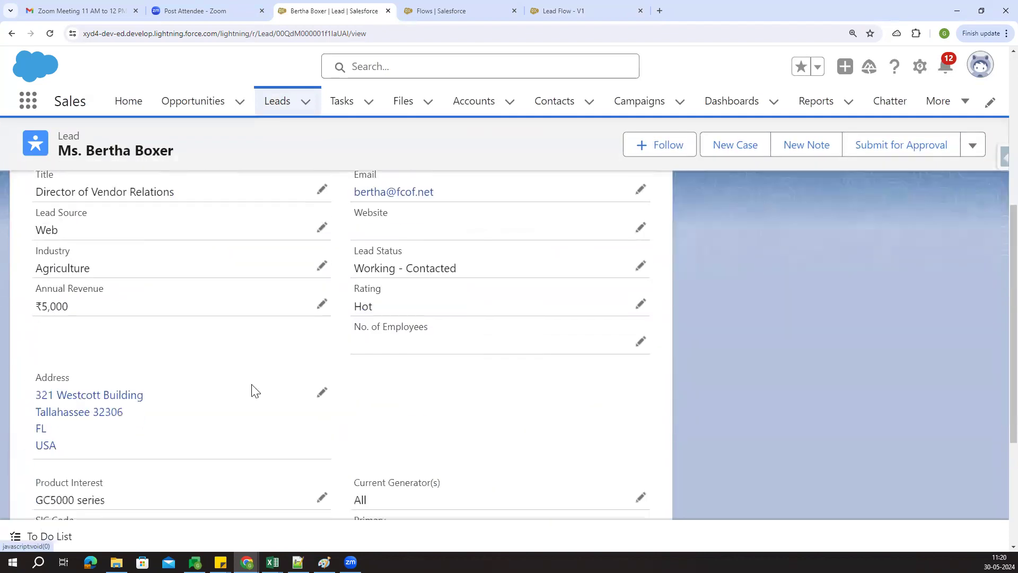
Set the lead's Annual Revenue to 100001 and its Rating to Cold, and save the record
click(322, 303)
click(274, 308)
key(BackSpace)
text(10)
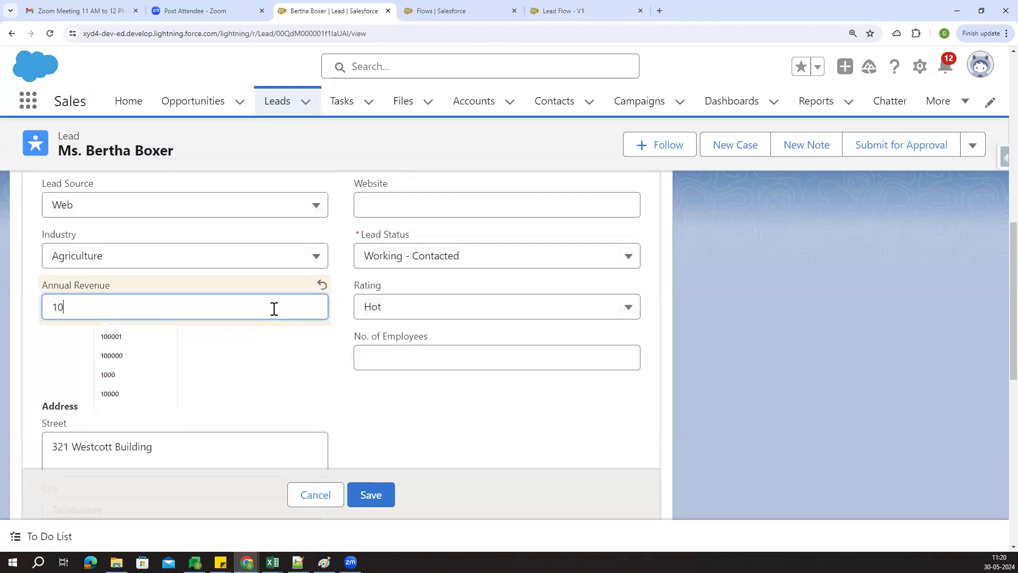
text(0000)
click(274, 308)
click(148, 343)
click(405, 310)
click(419, 423)
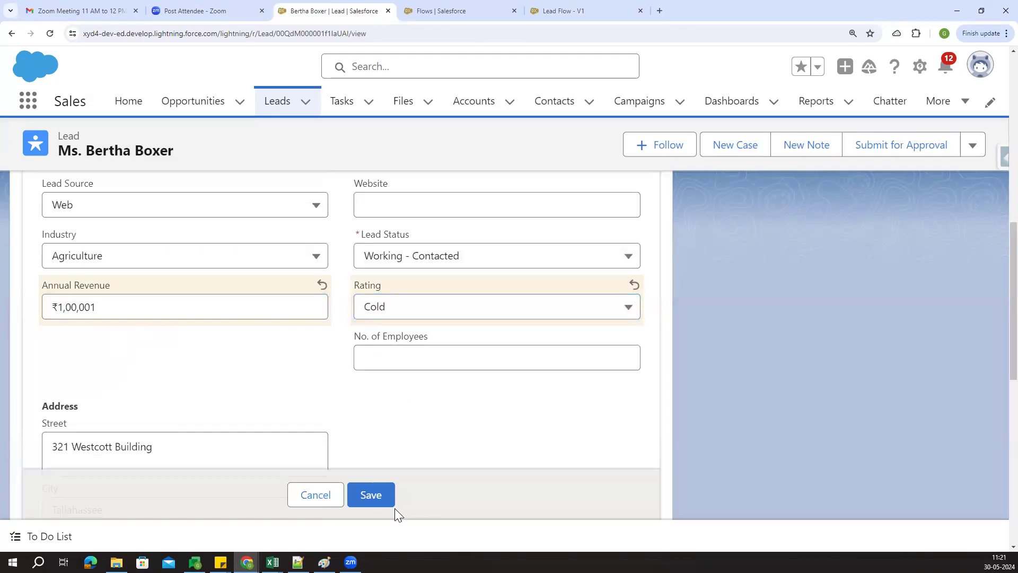
click(371, 495)
scroll(484, 380, up, 3)
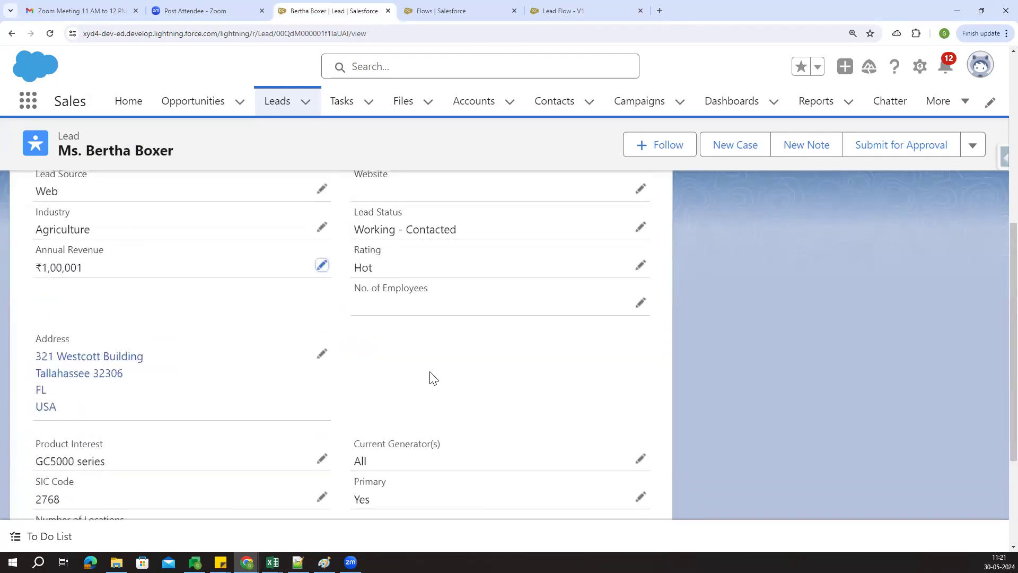
scroll(428, 377, up, 1)
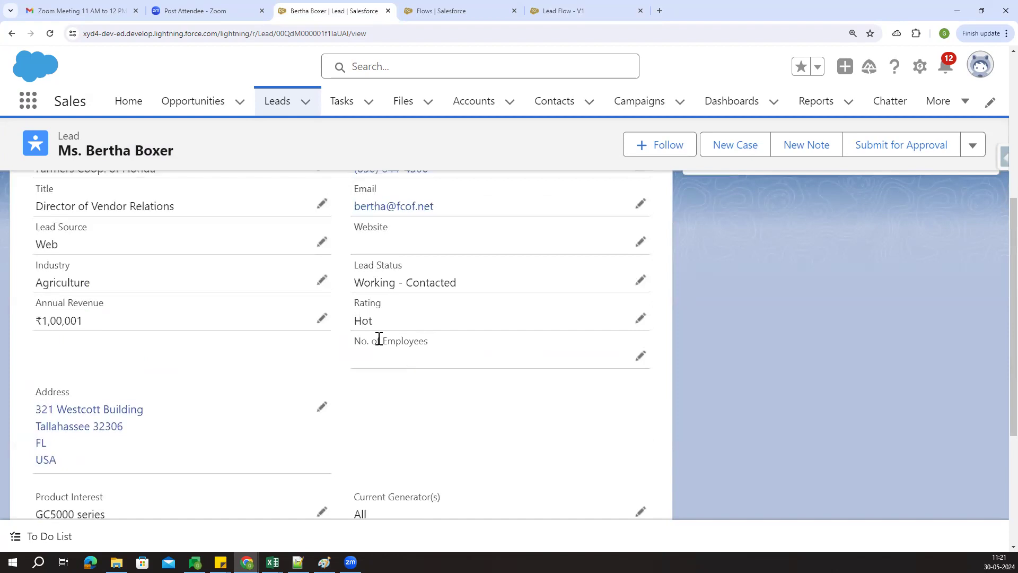
Set the lead's Annual Revenue to 50000 and save the record
click(323, 321)
double_click(128, 342)
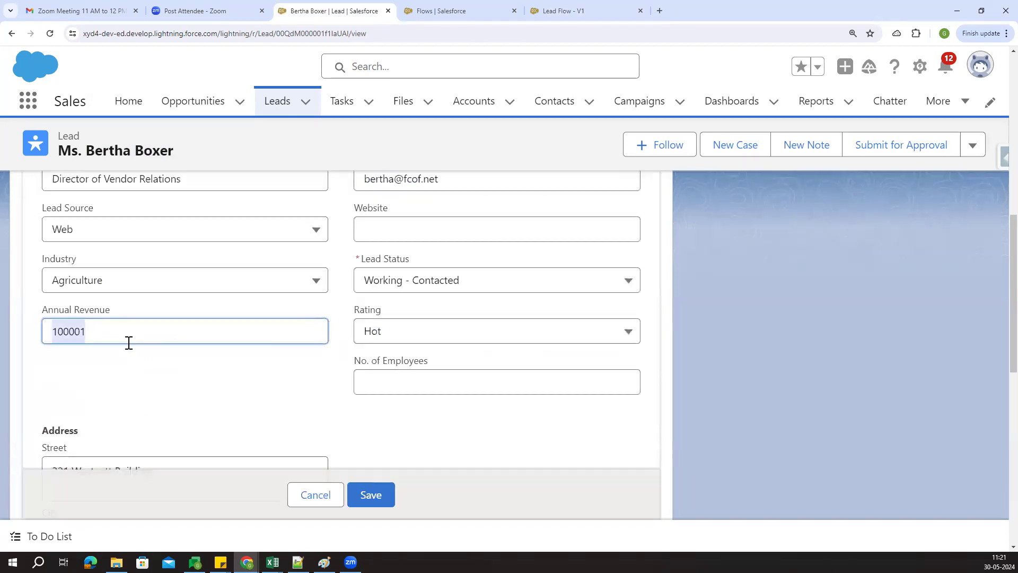
key(BackSpace)
click(128, 343)
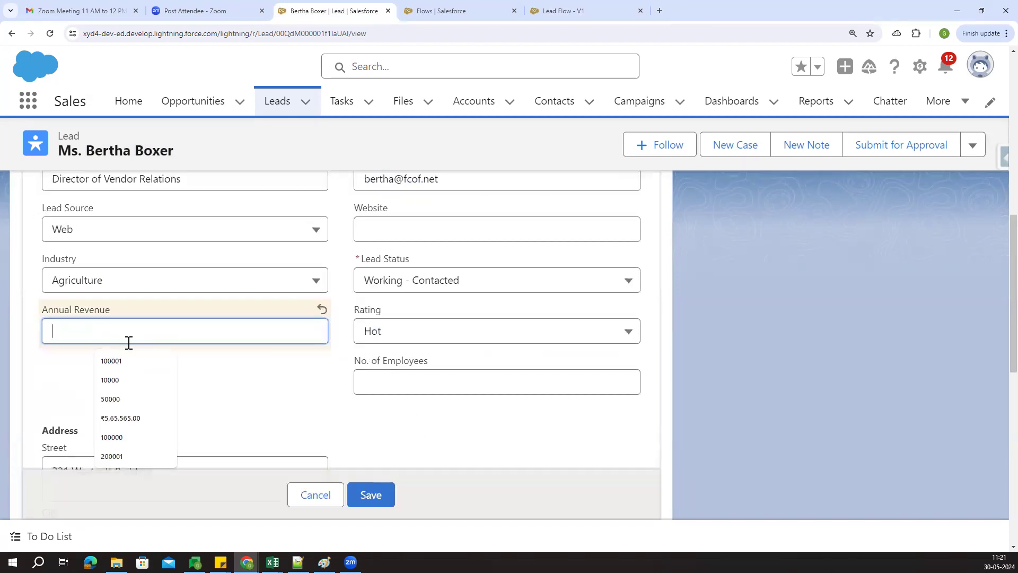
click(130, 395)
click(130, 394)
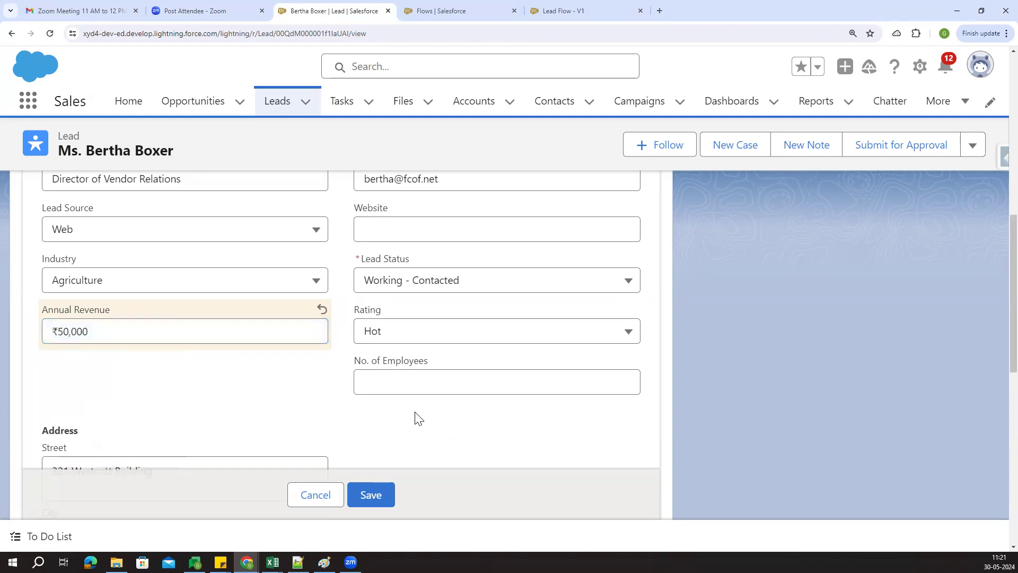
click(377, 501)
scroll(411, 398, up, 4)
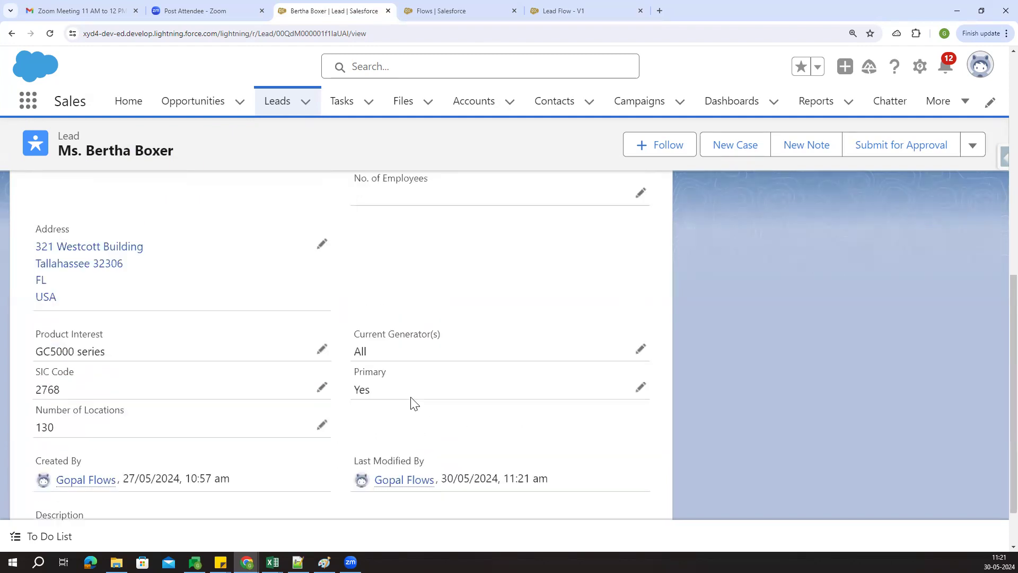
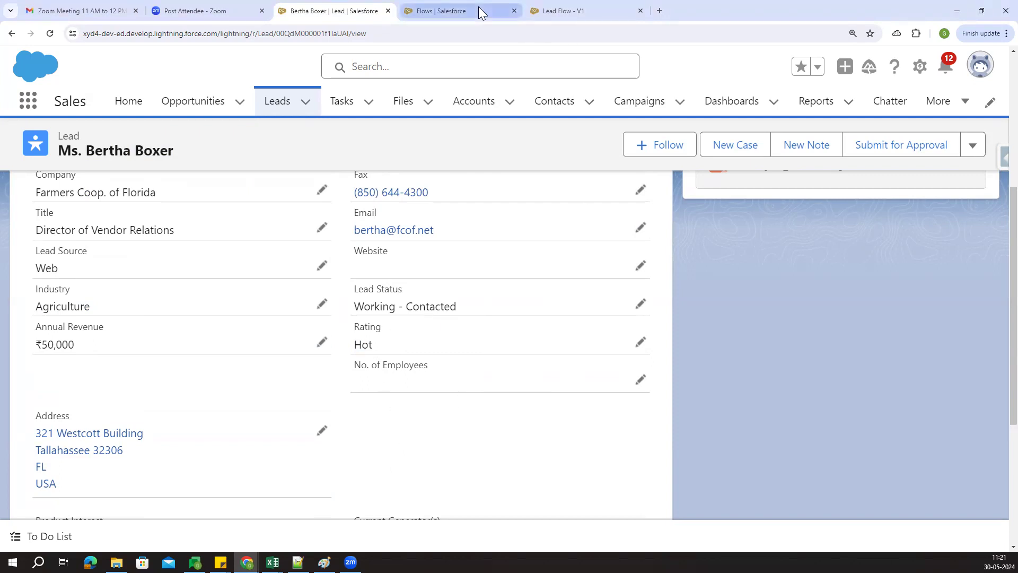
Inspect the filter conditions and Rating value set by the flow's Update rating1 and Update Rating elements, leaving both unchanged
click(562, 11)
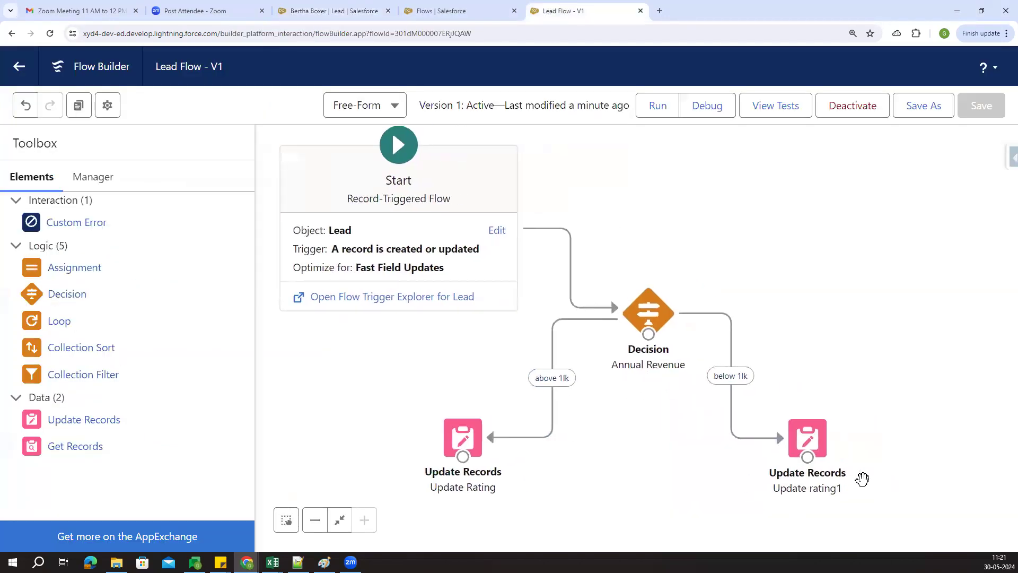
double_click(817, 441)
scroll(637, 377, down, 3)
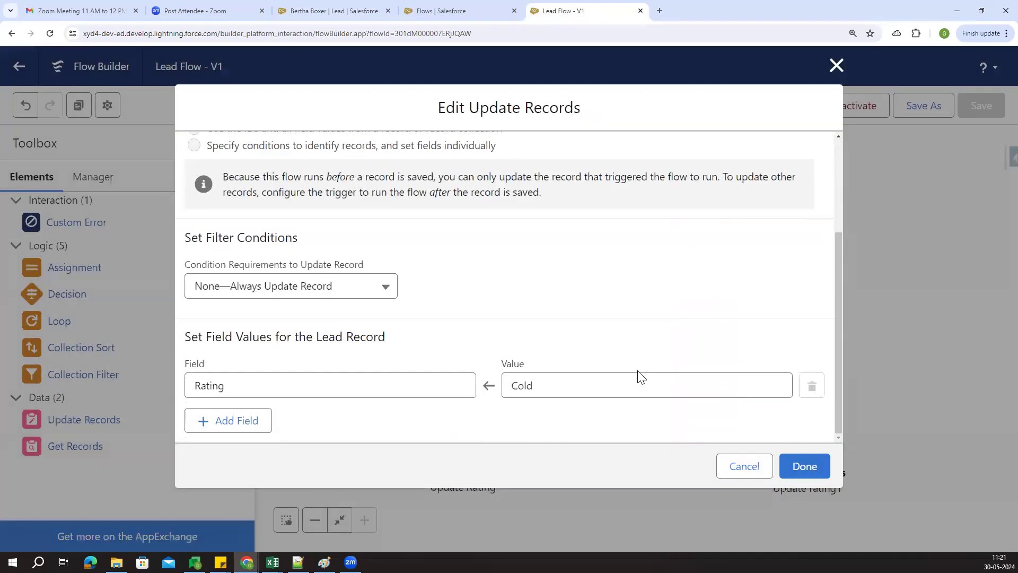
scroll(536, 425, up, 3)
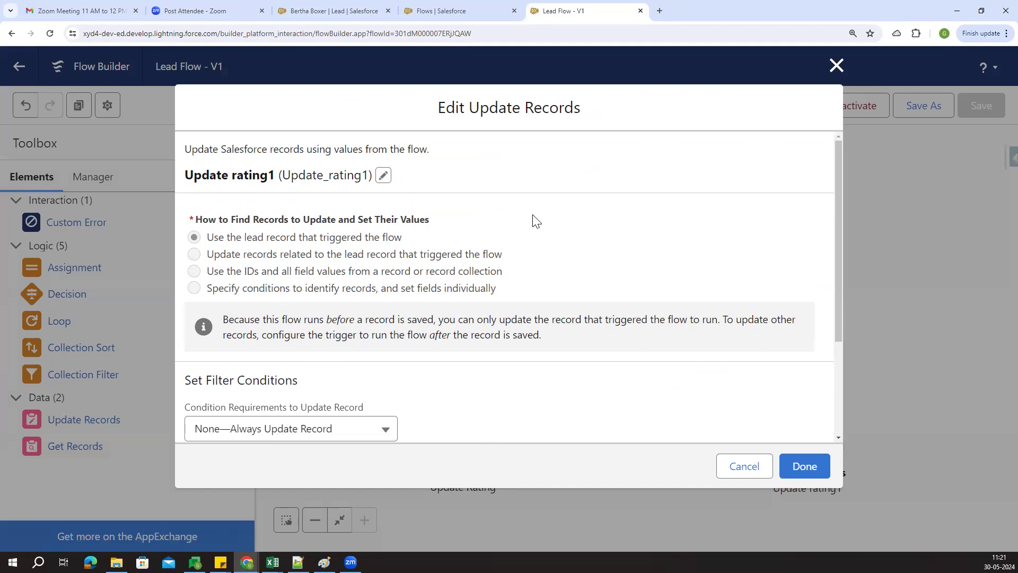
scroll(534, 236, down, 3)
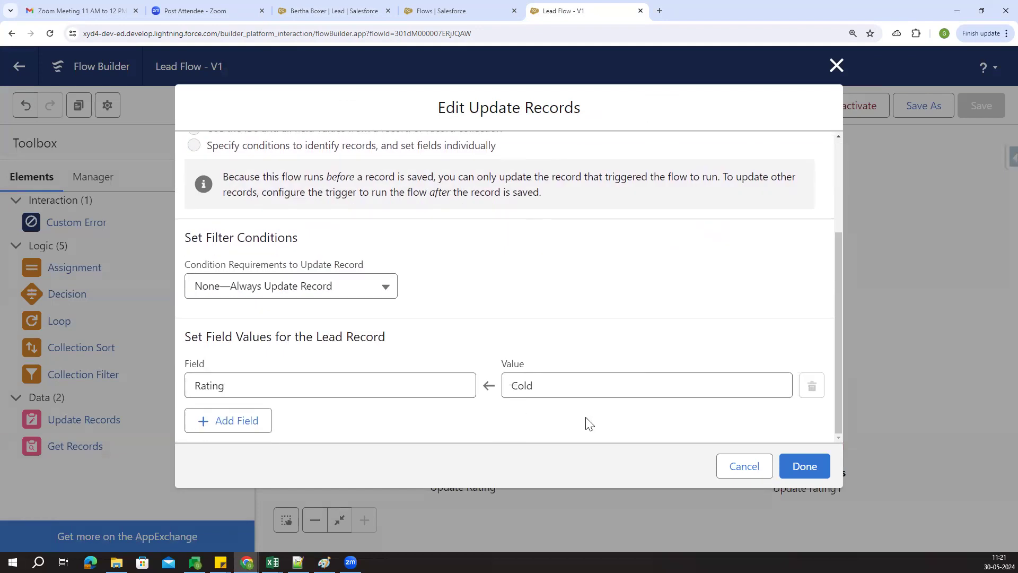
click(744, 466)
double_click(463, 434)
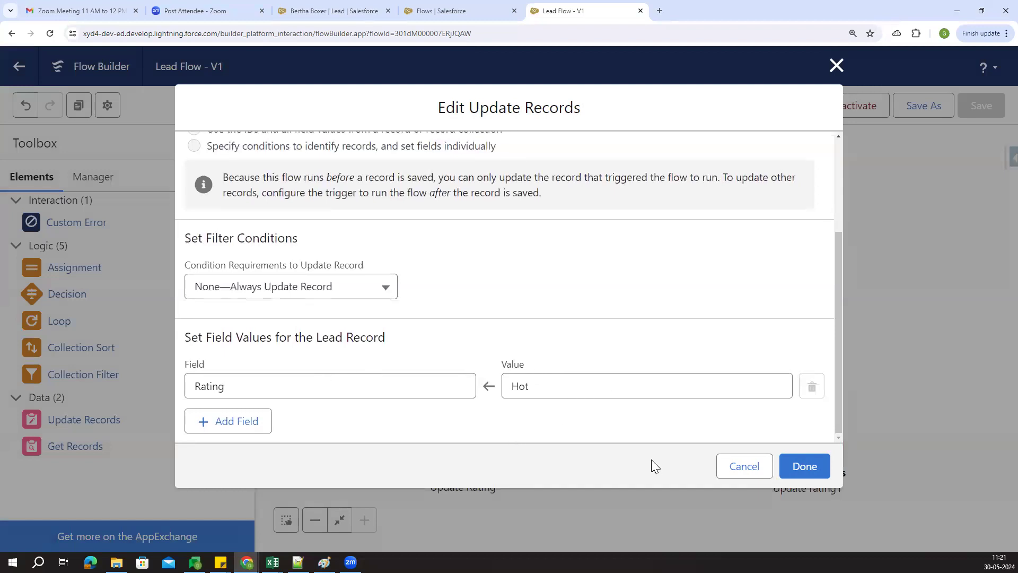
click(744, 465)
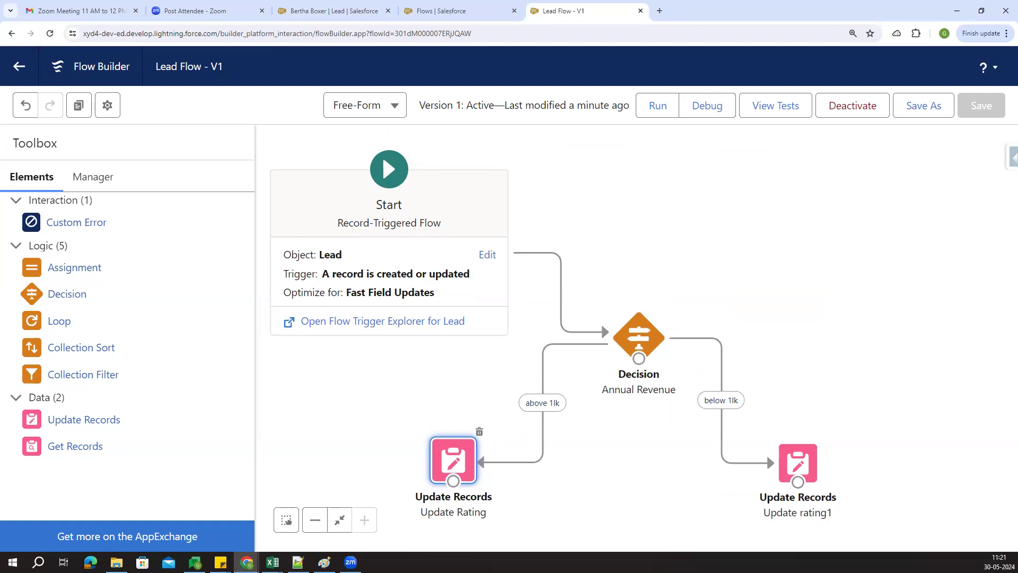
Inspect the conditions of the Annual Revenue decision's above 1lk and below 1lk outcomes, leaving them unchanged
click(639, 343)
double_click(639, 344)
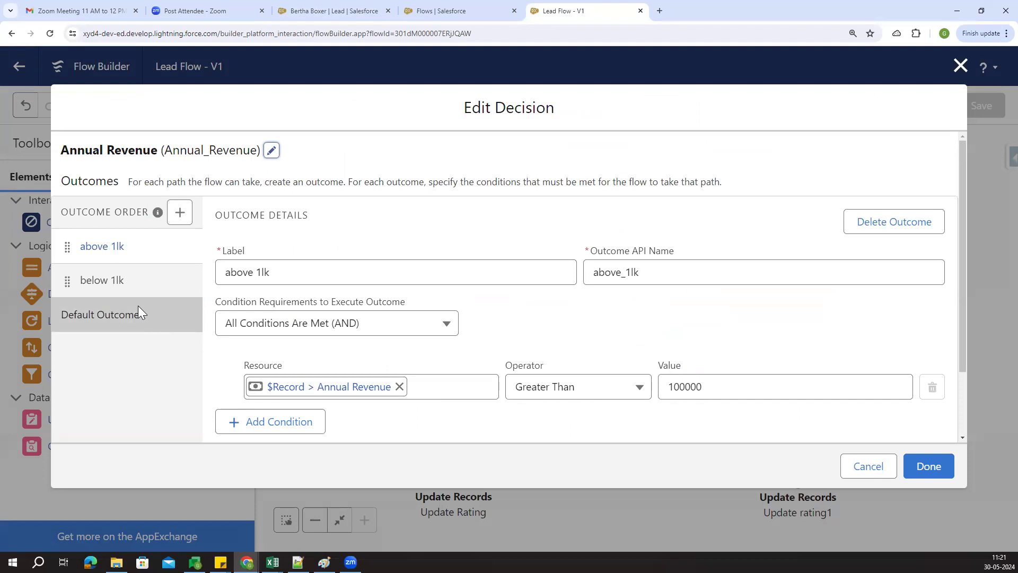
click(106, 283)
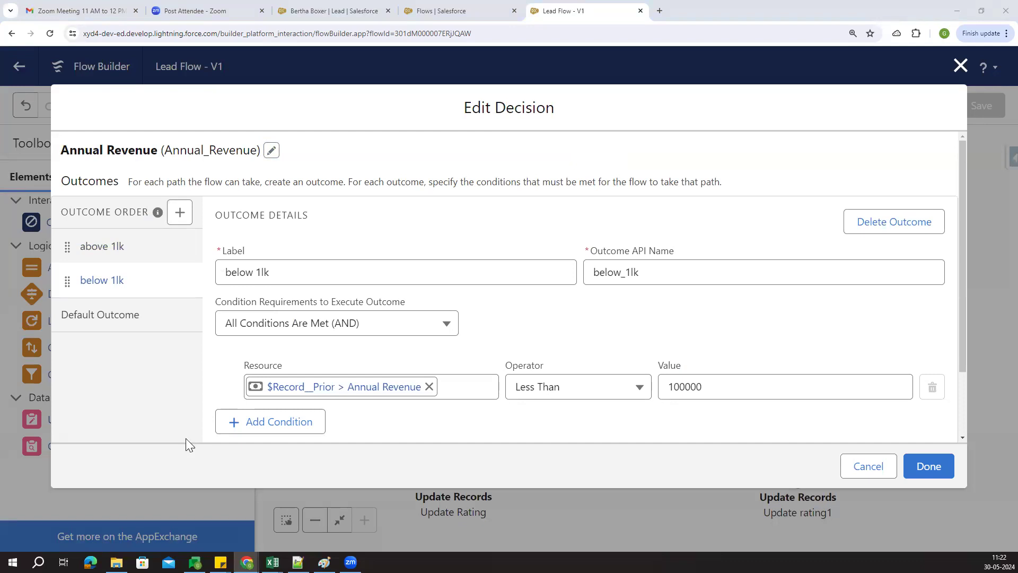
click(871, 469)
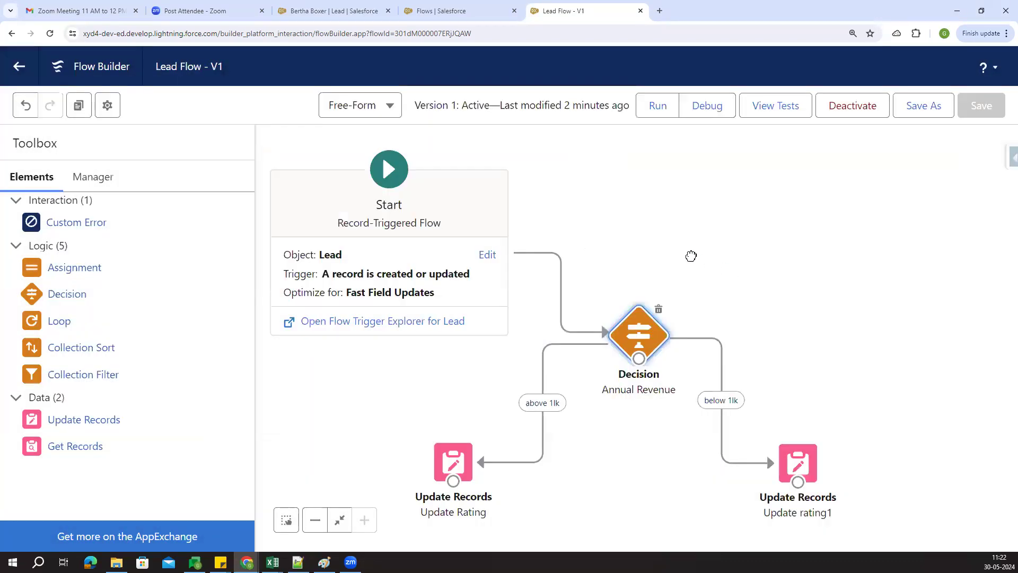
Deactivate version 1 of the Lead Flow
drag(535, 272, 547, 314)
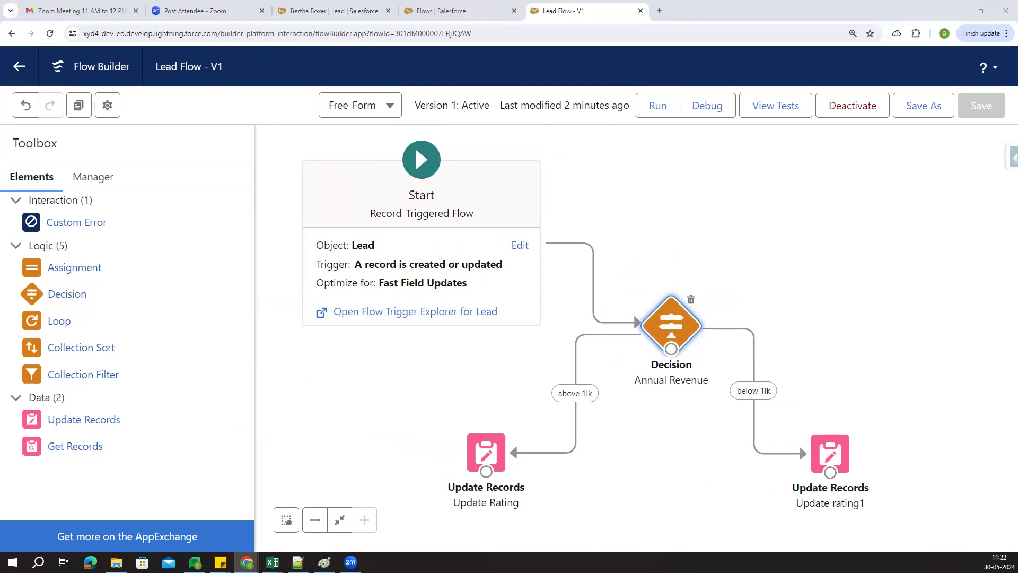
click(849, 112)
drag(647, 242, 677, 241)
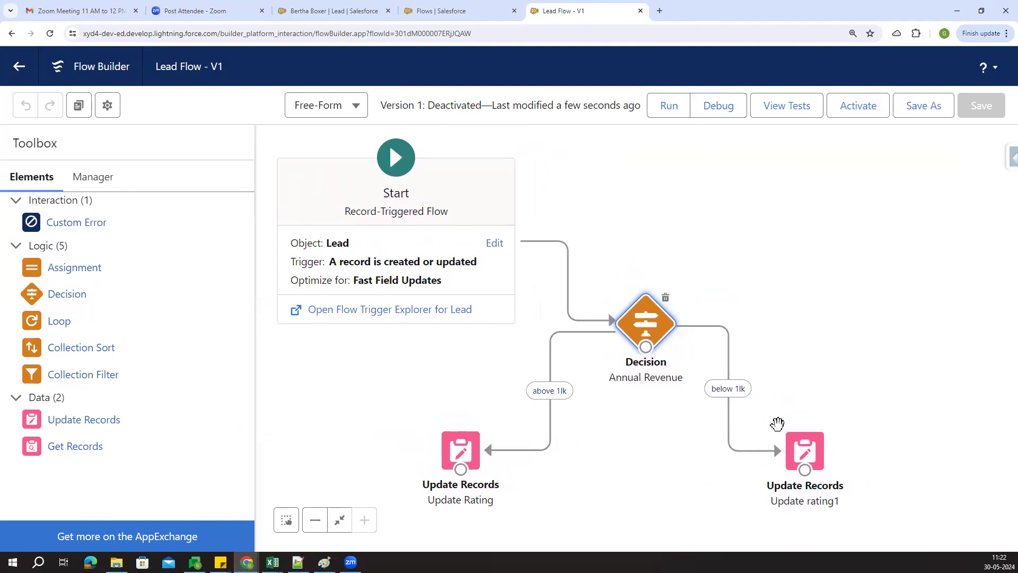
drag(780, 391, 768, 366)
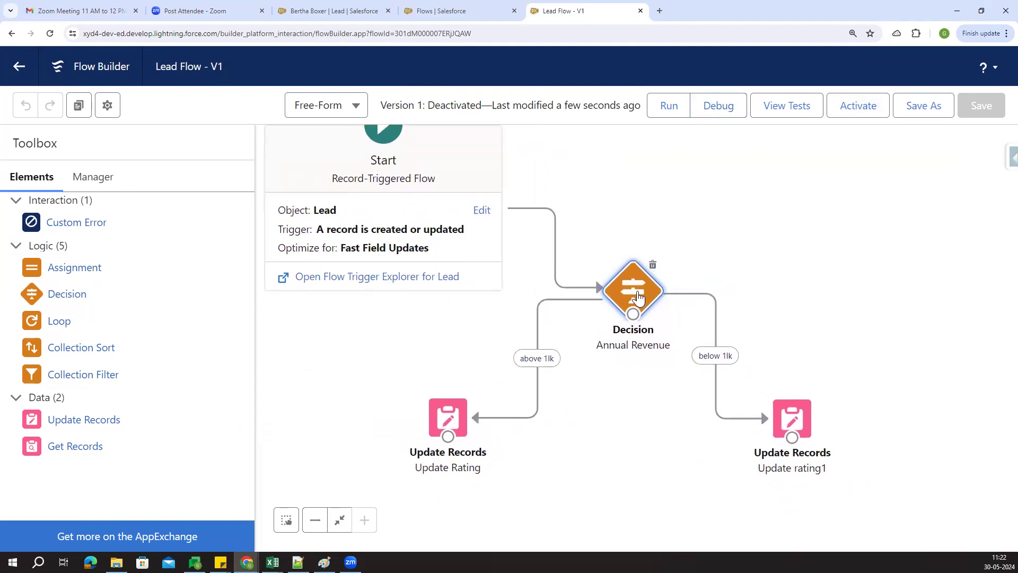
Start a debug run of the flow and choose the suggested lead as its triggering record
click(718, 108)
scroll(464, 243, down, 3)
click(375, 379)
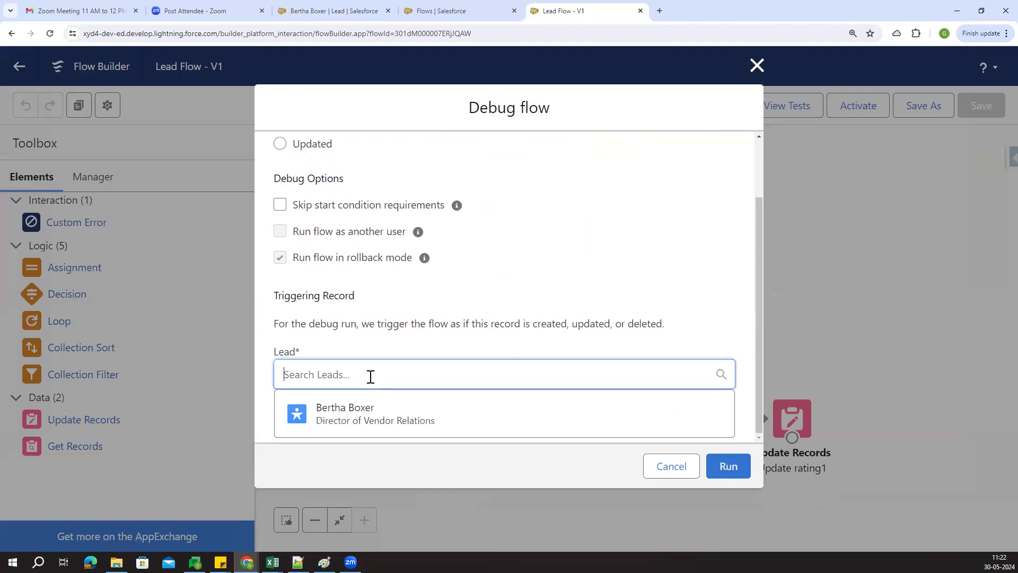
click(353, 424)
scroll(366, 234, down, 7)
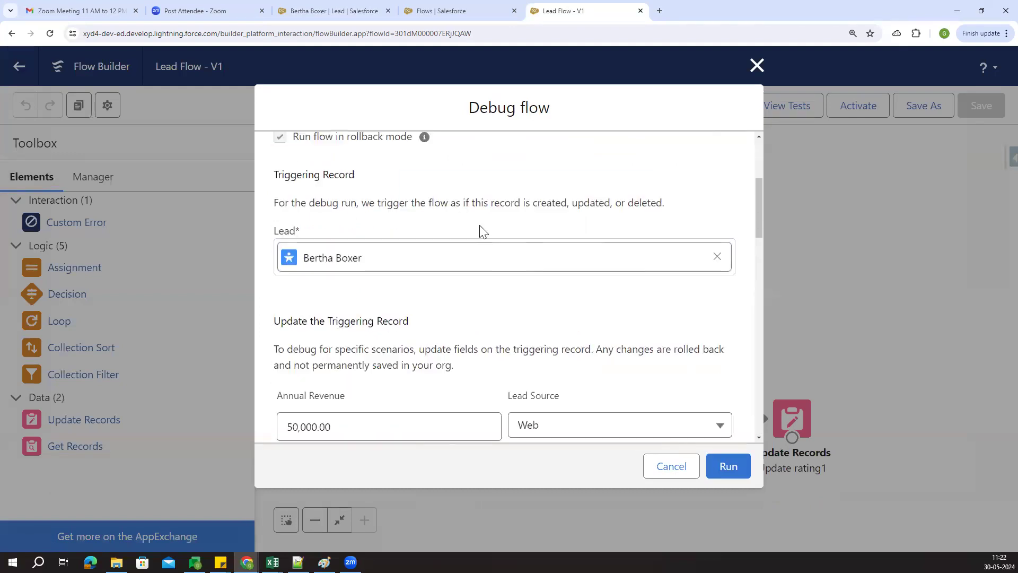
Set the triggering lead's Annual Revenue to 5000 for the debug and run it
scroll(387, 229, up, 2)
drag(345, 282, 236, 279)
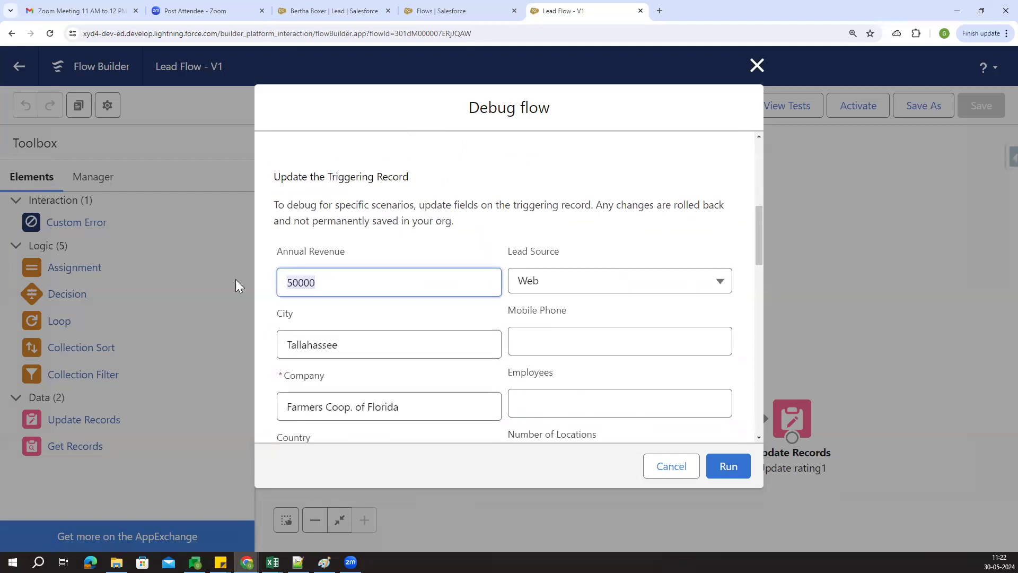
key(BackSpace)
text(5000)
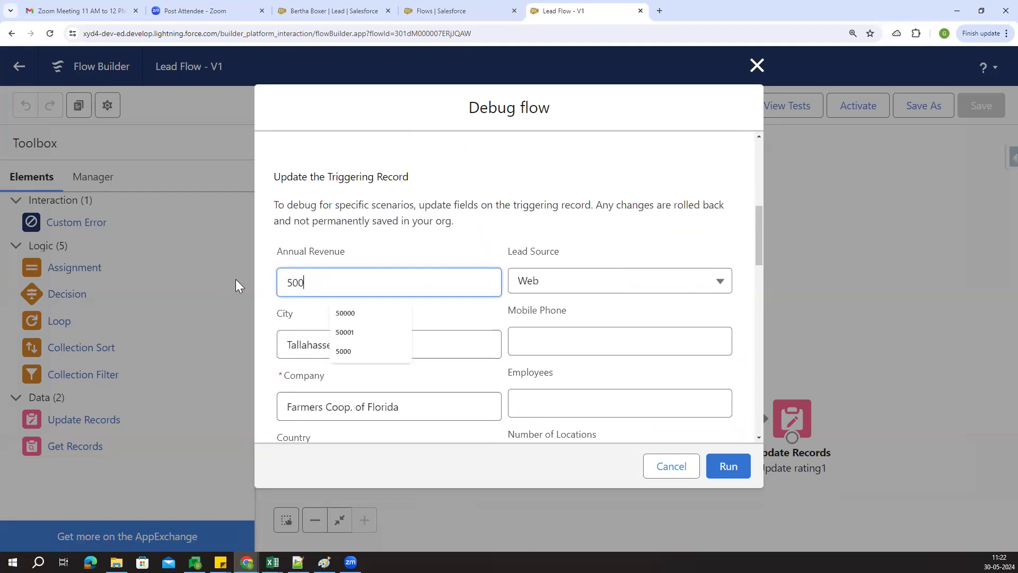
click(408, 245)
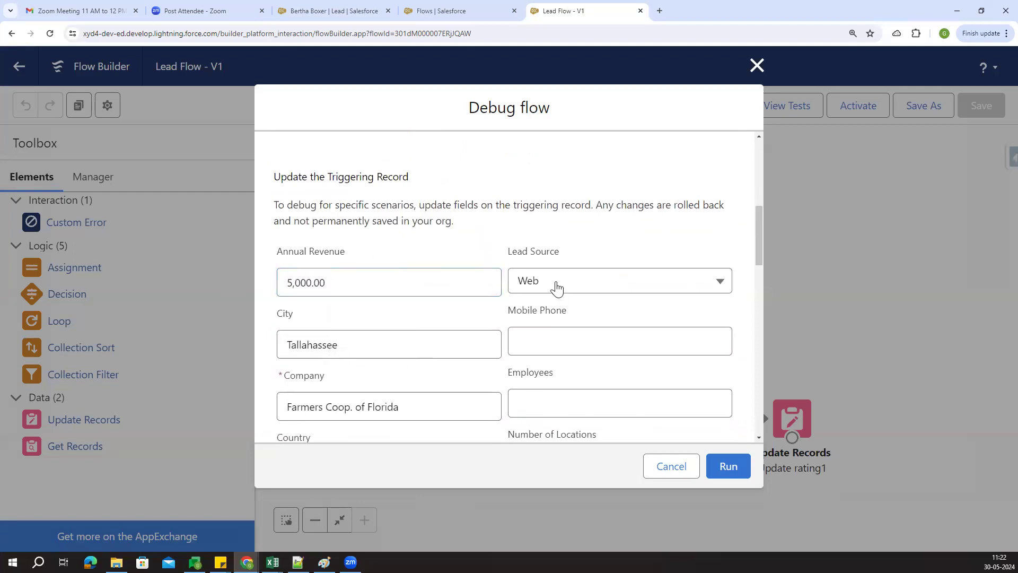
scroll(548, 302, down, 3)
scroll(522, 310, down, 4)
scroll(468, 332, up, 10)
scroll(518, 323, down, 5)
click(734, 465)
Expand all debug details and examine the Annual Revenue decision's outcome conditions and the Update rating1 entry, collapsing that entry
mouse_move(632, 317)
mouse_down()
mouse_move(655, 325)
mouse_move(648, 315)
mouse_up()
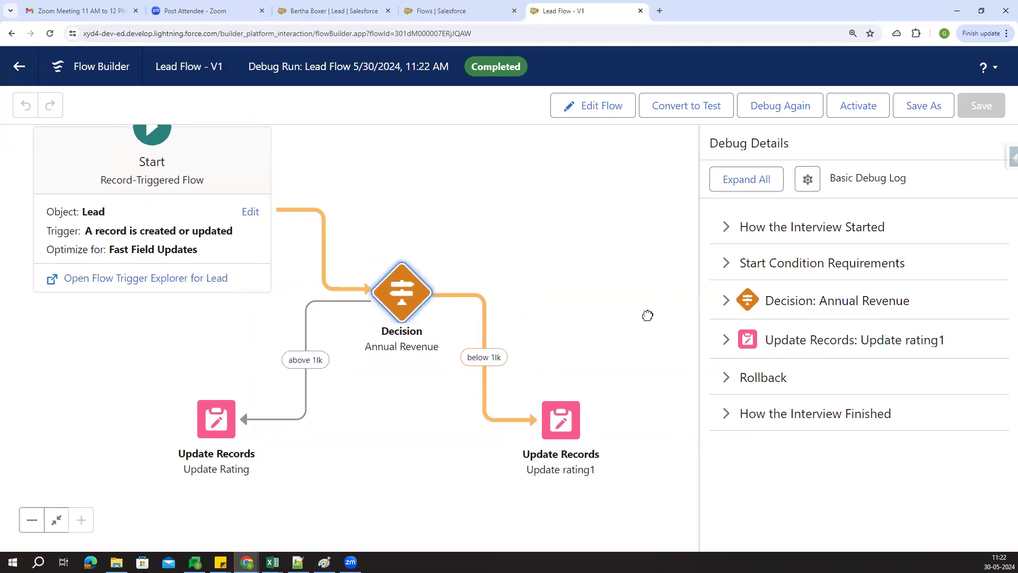
drag(564, 283, 595, 281)
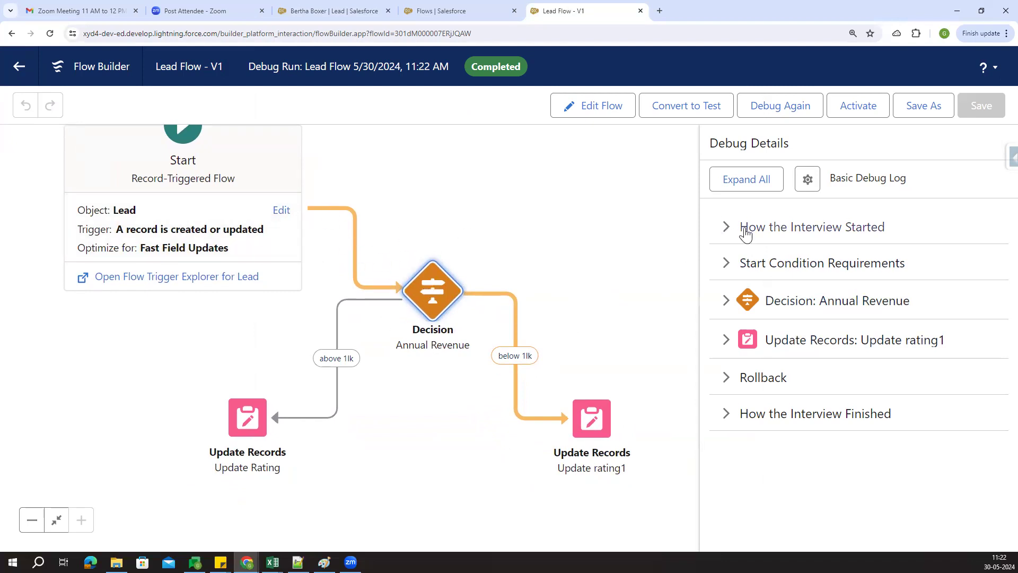
click(743, 183)
scroll(769, 334, down, 7)
drag(875, 268, 943, 288)
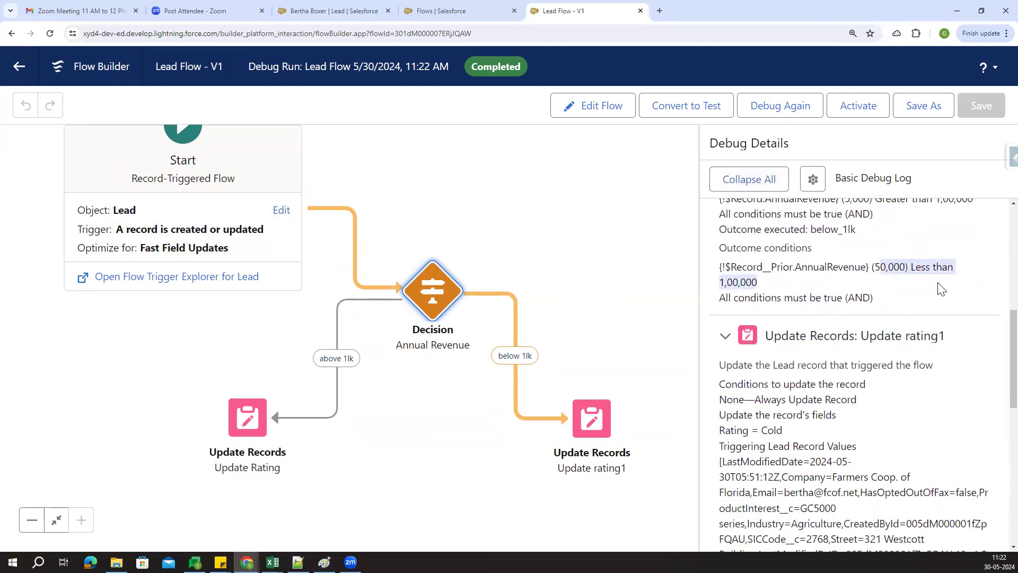
click(912, 335)
click(886, 334)
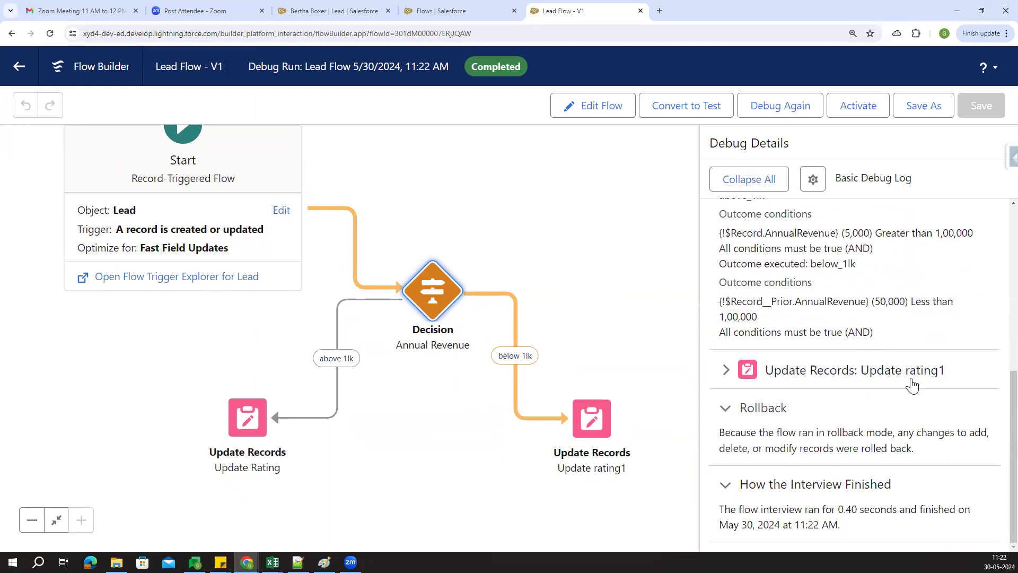
scroll(833, 350, up, 1)
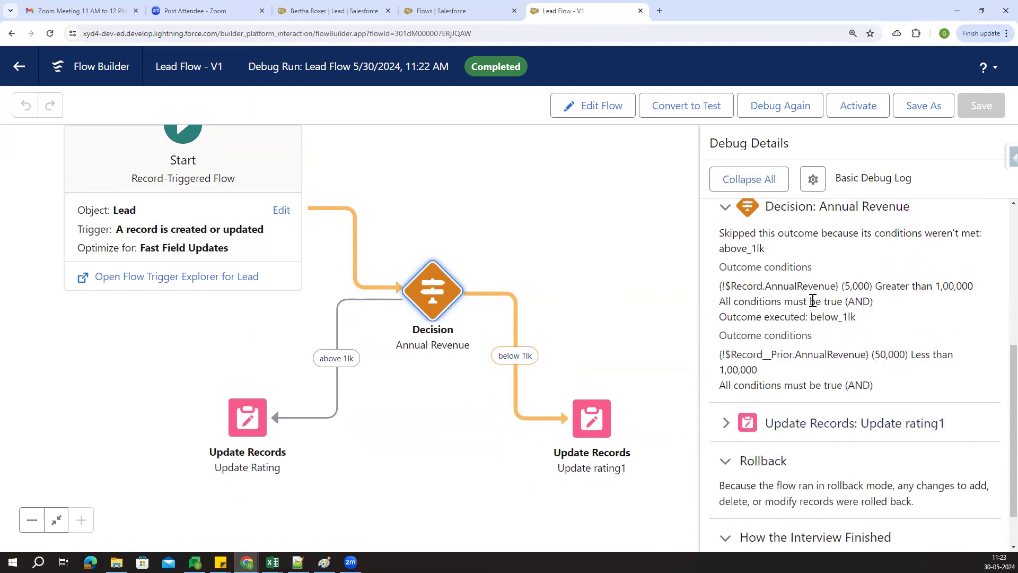
Examine the debug details of the Update rating1 element, including the Rating value it assigns to the lead
click(777, 419)
scroll(834, 366, down, 3)
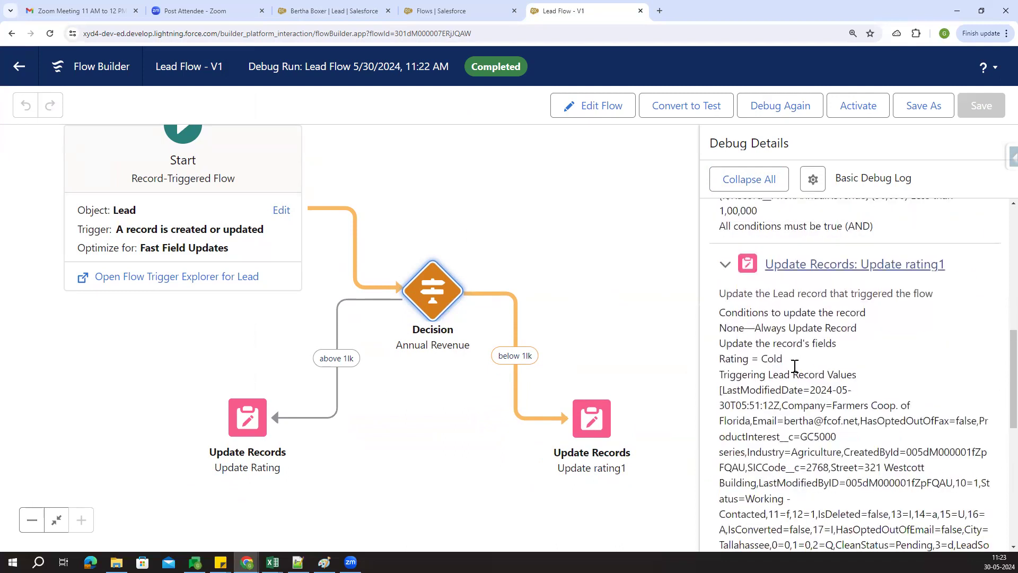
drag(763, 354, 790, 360)
click(778, 359)
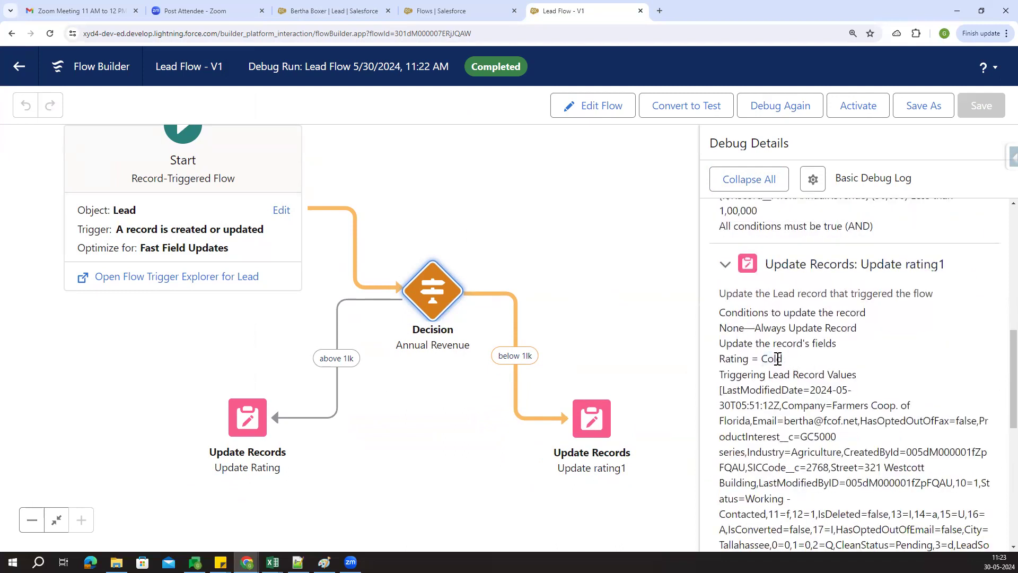
double_click(767, 358)
click(795, 368)
scroll(794, 371, down, 2)
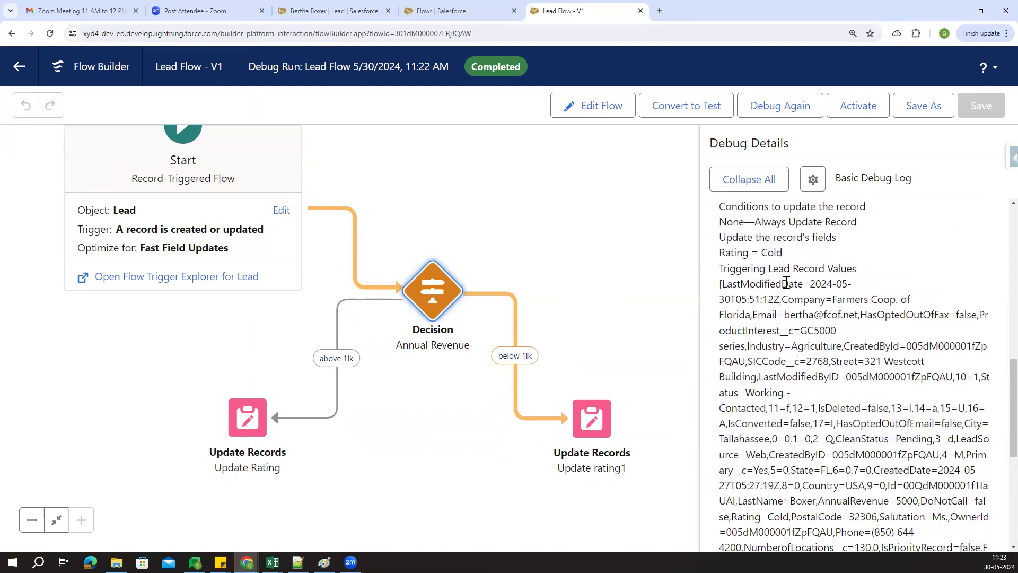
double_click(766, 253)
click(794, 293)
scroll(825, 355, up, 8)
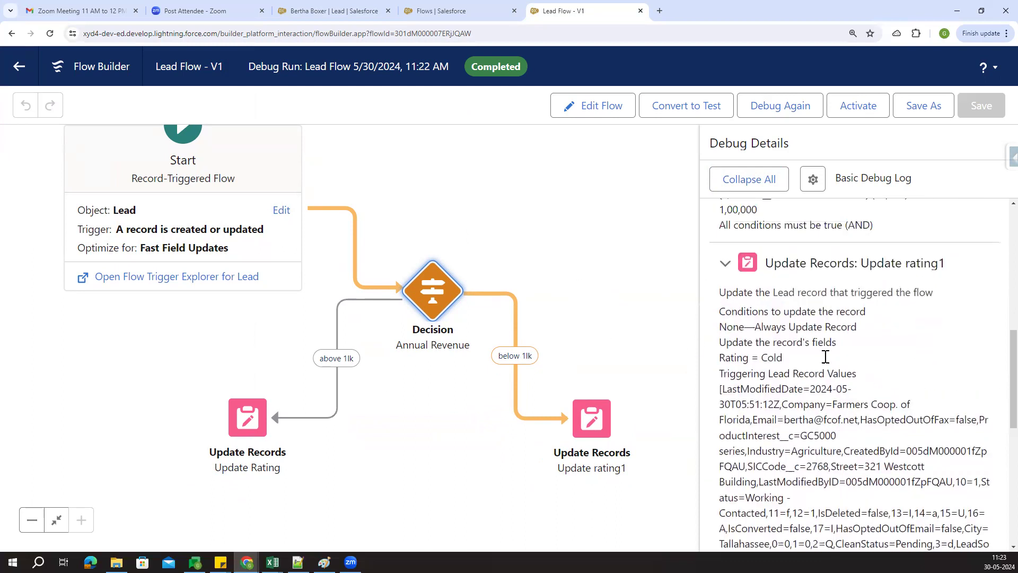
Activate the Lead Flow and reload the lead record's page
click(860, 109)
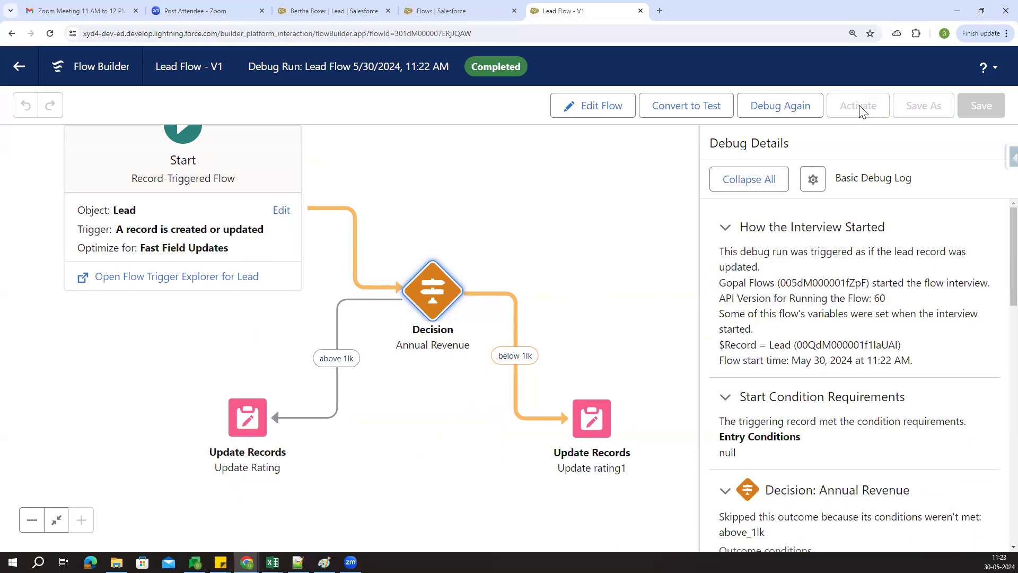
click(325, 11)
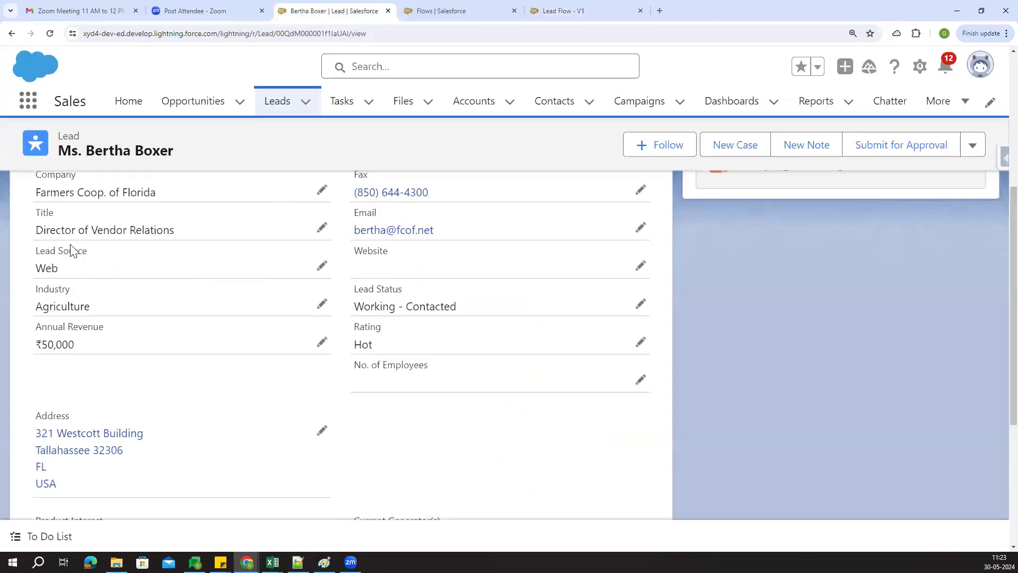
click(49, 33)
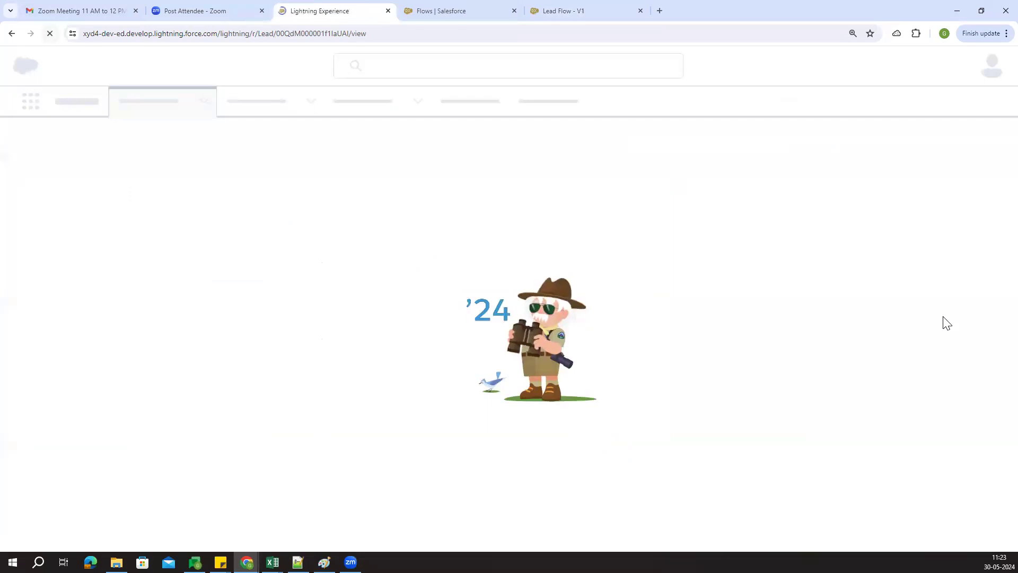
click(610, 9)
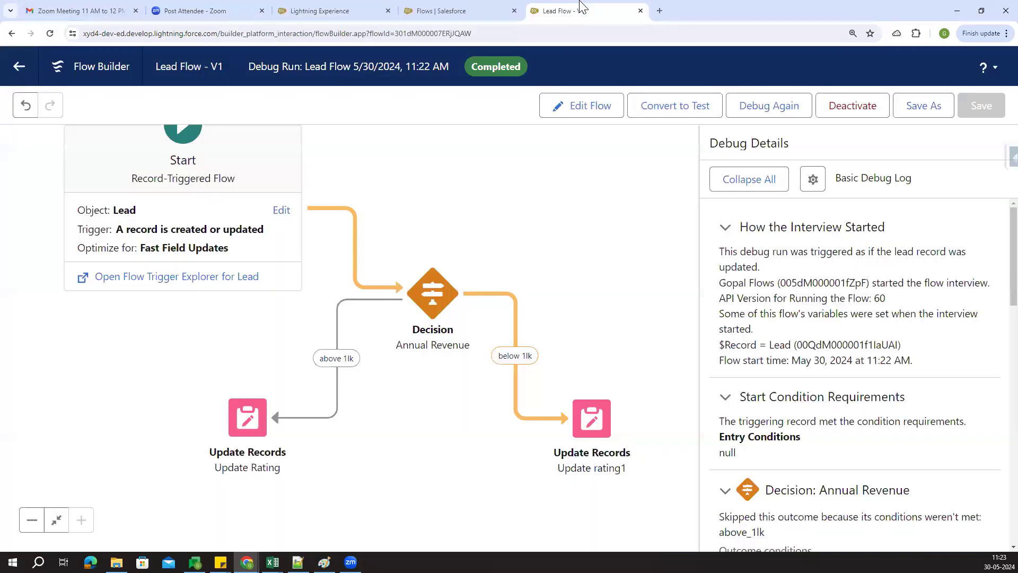
click(325, 10)
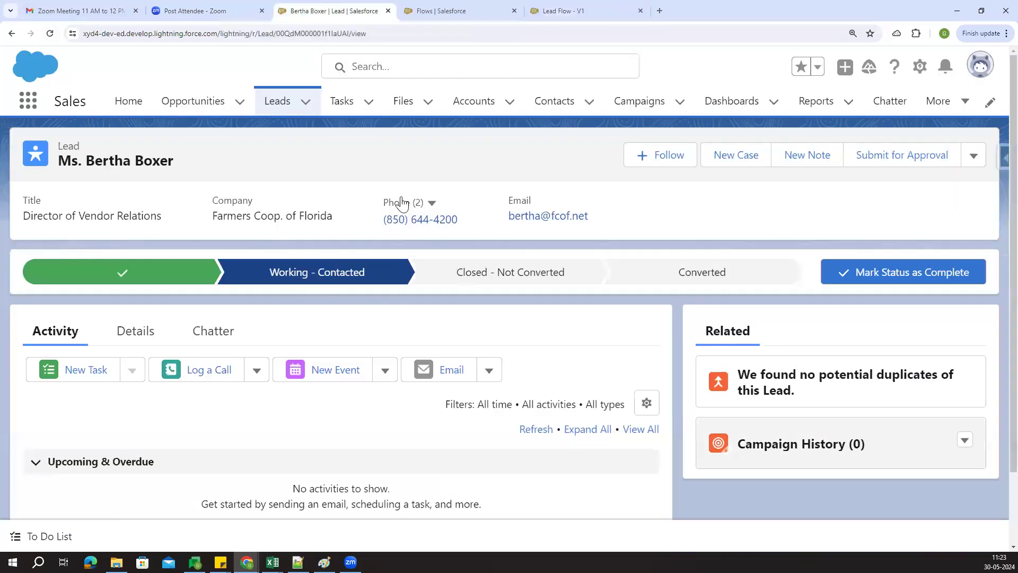
Open the lead's details, save the record again with its existing values and check the Rating
click(136, 334)
scroll(240, 345, down, 4)
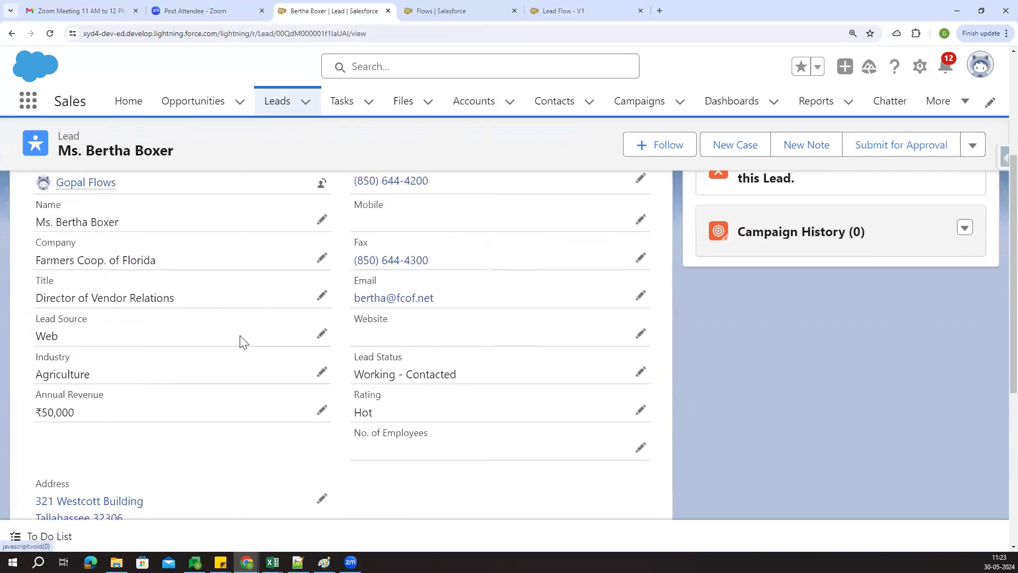
scroll(334, 422, down, 2)
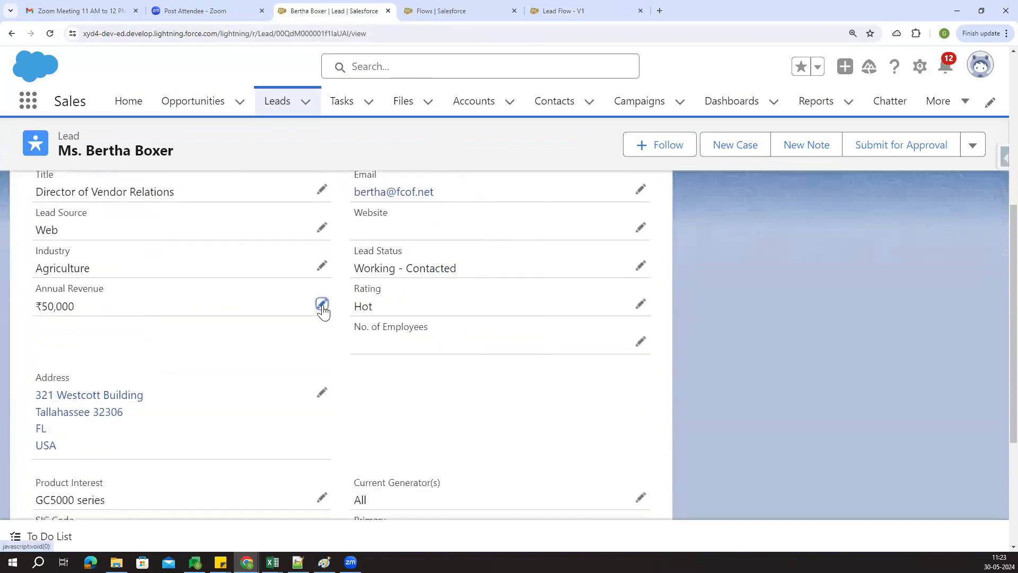
click(323, 307)
click(310, 371)
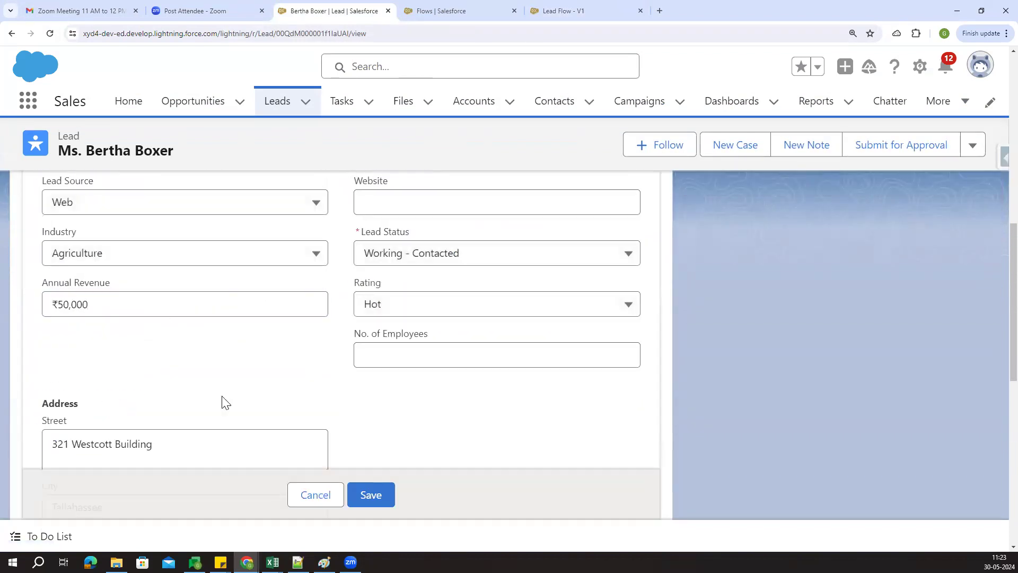
click(371, 494)
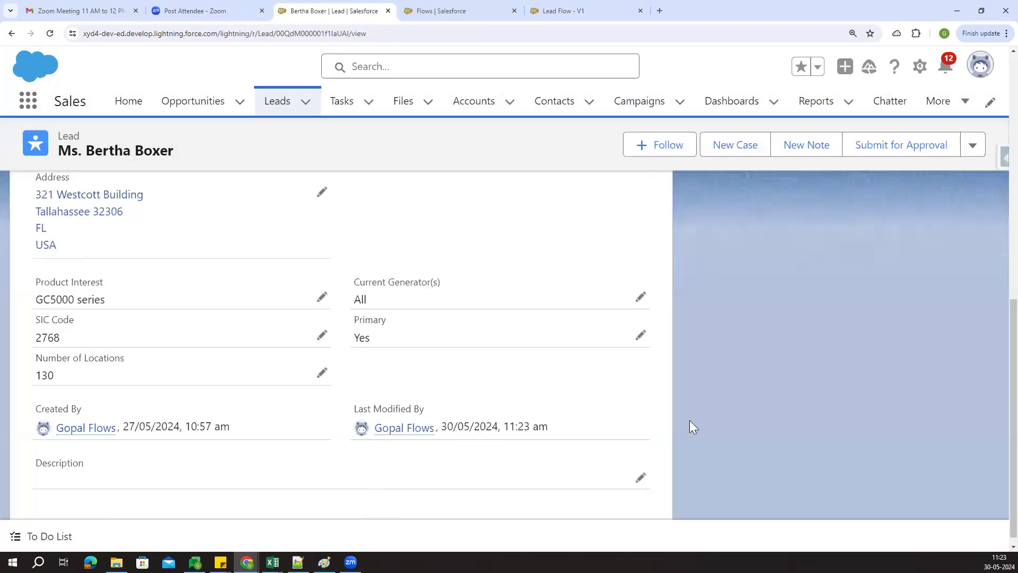
drag(355, 322, 392, 322)
click(459, 448)
Set the lead's Annual Revenue to 100001, save the record and check its Rating
click(321, 314)
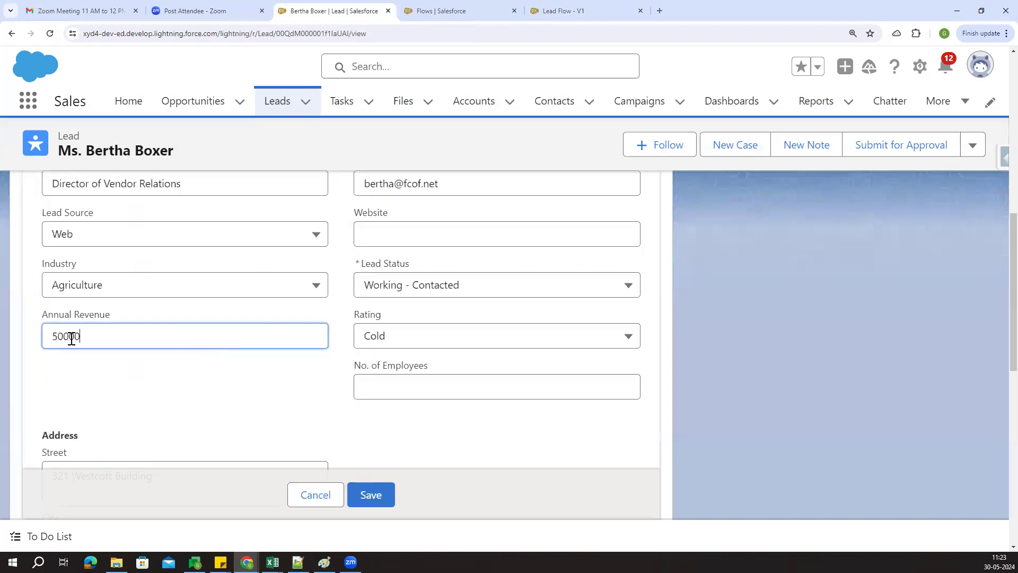
key(BackSpace)
key(BackSpace)
key(BackSpace)
key(BackSpace)
key(BackSpace)
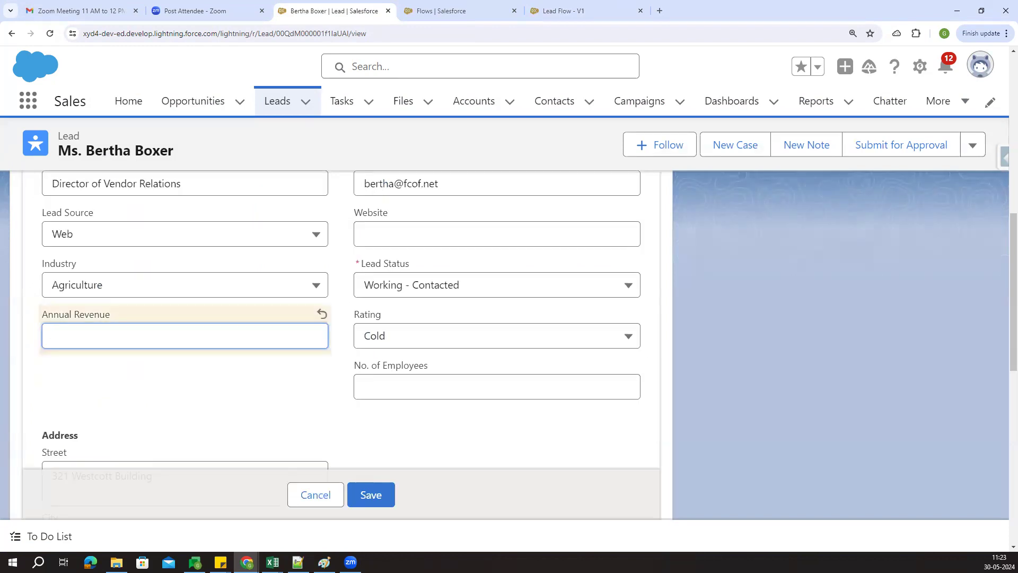
text(100001)
click(223, 426)
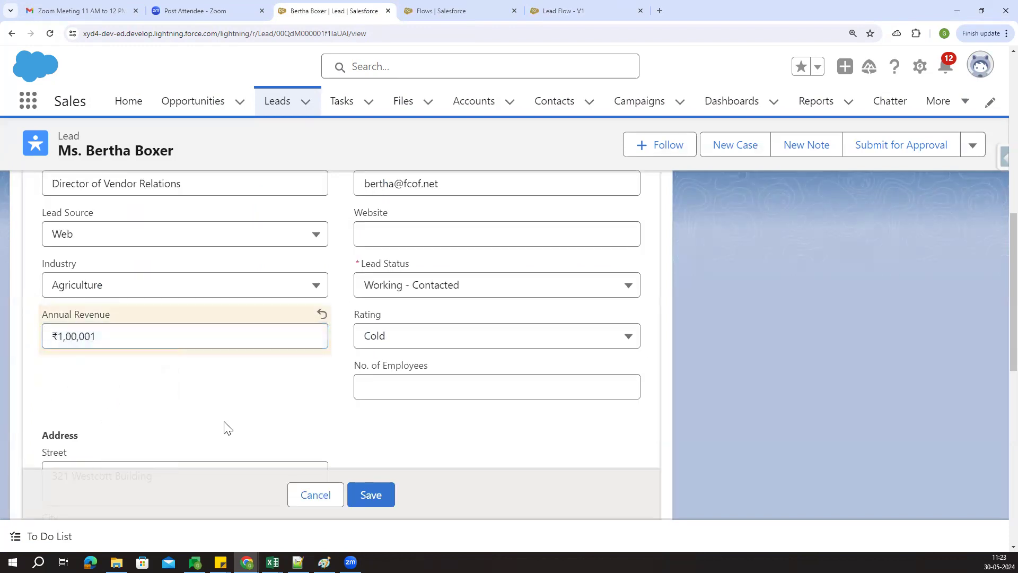
click(370, 494)
scroll(440, 450, up, 4)
drag(353, 355, 403, 354)
click(439, 473)
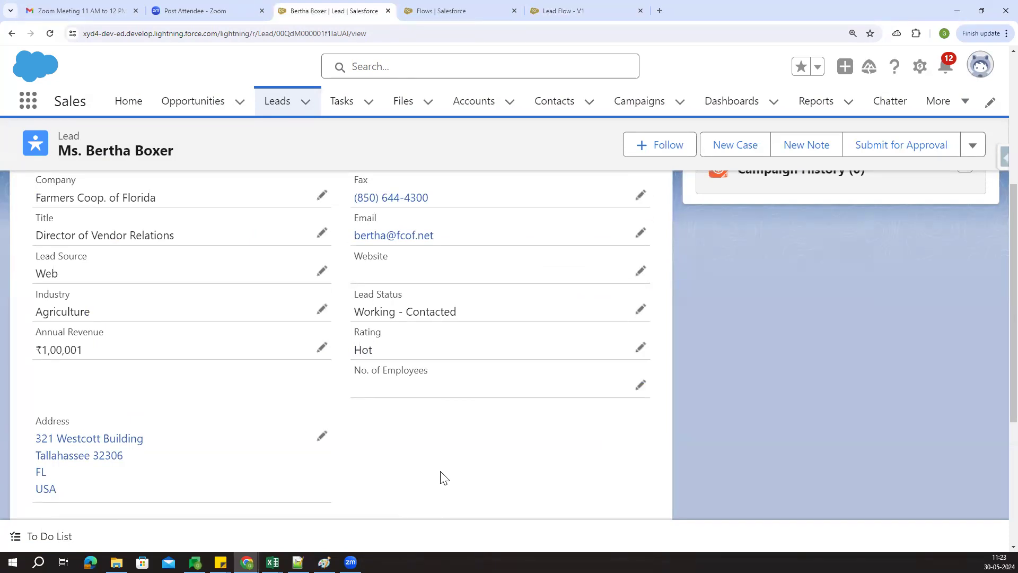
scroll(440, 477, up, 1)
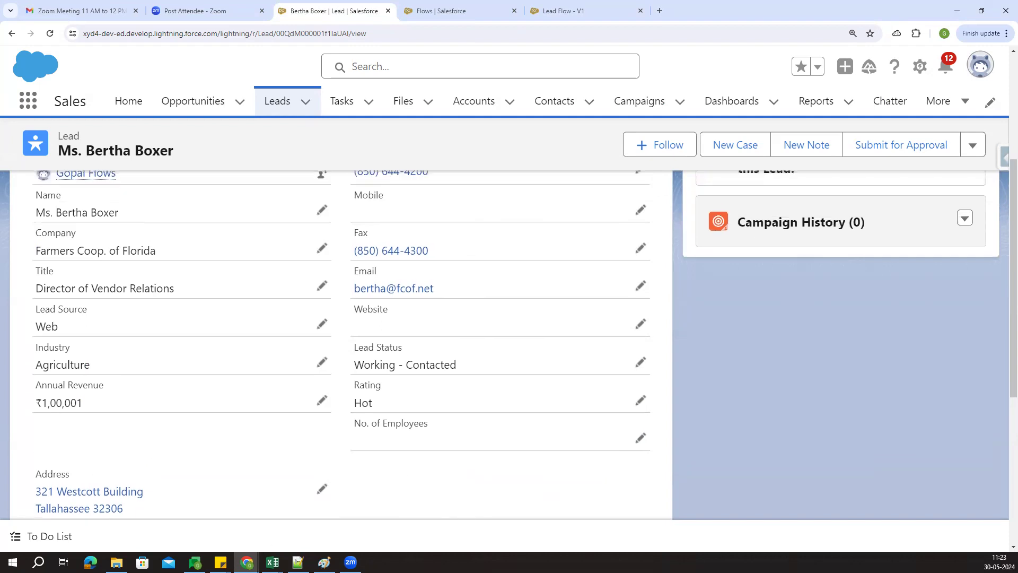
Return to the Lead Flow and switch it from the debug run back to editing
click(613, 10)
drag(634, 252, 606, 221)
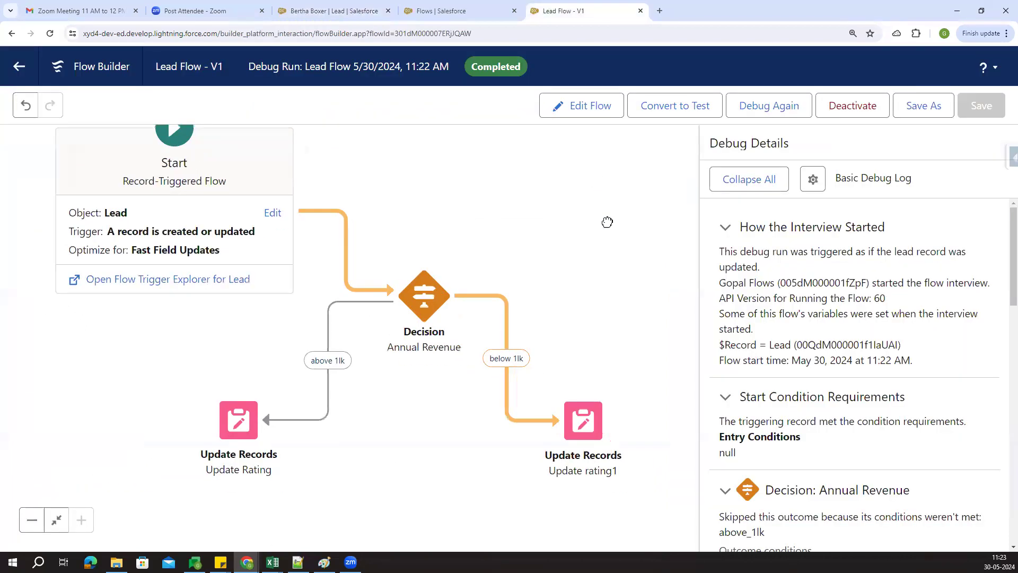
click(587, 110)
drag(671, 238, 694, 237)
Review the Start element's trigger settings and the Annual Revenue decision's outcome conditions, cancelling out of both
click(524, 191)
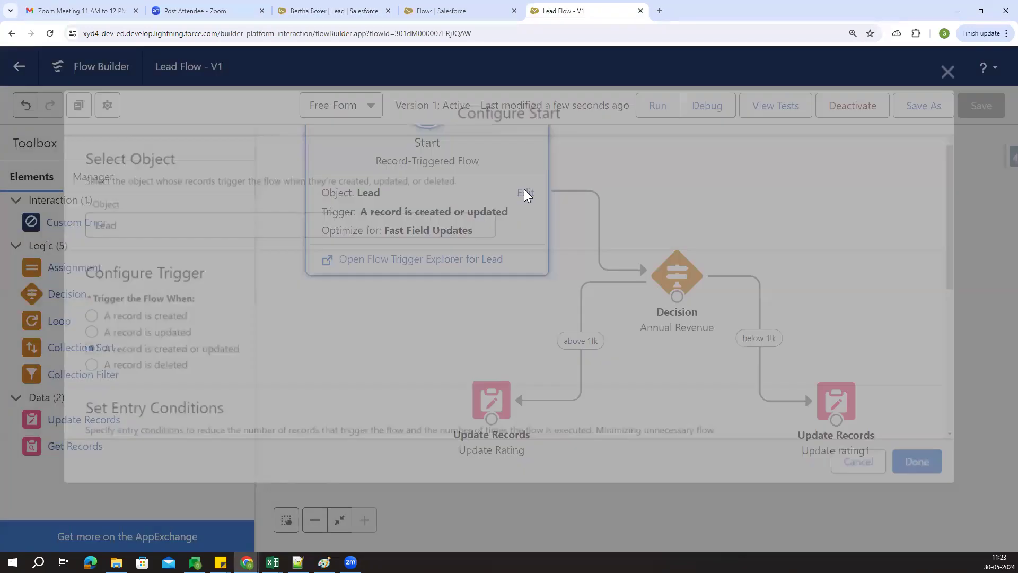
scroll(527, 286, up, 3)
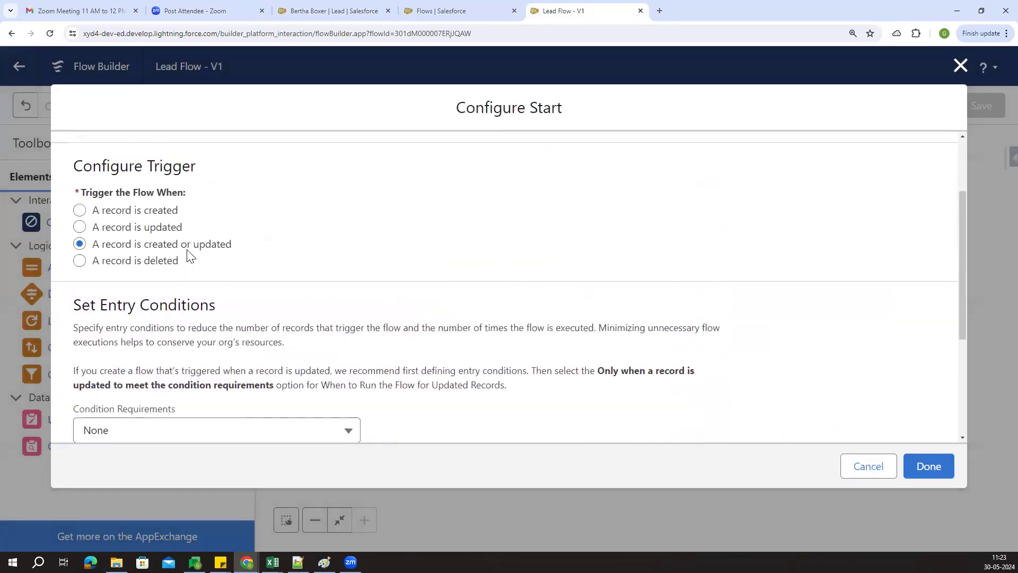
scroll(318, 276, down, 4)
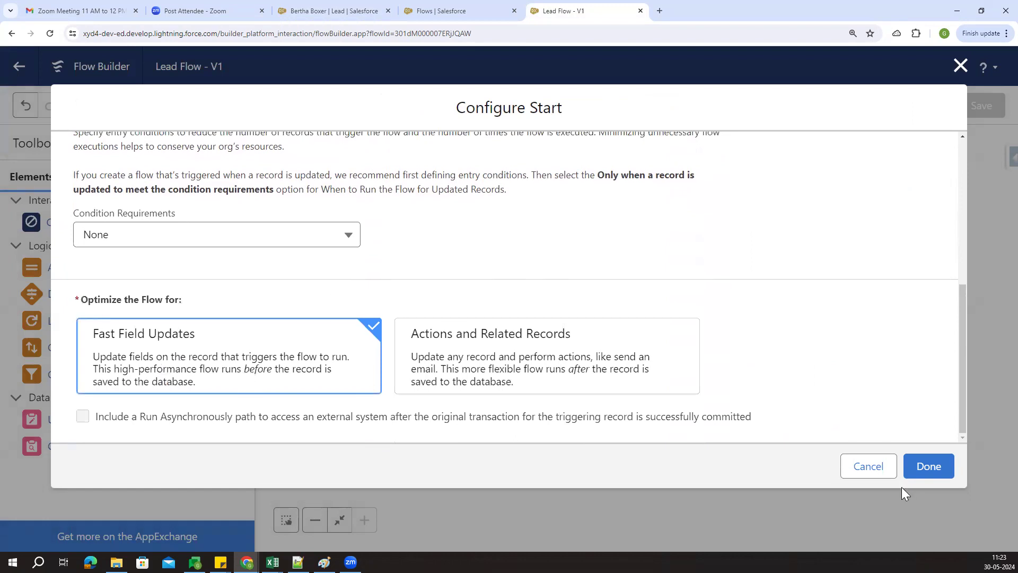
click(870, 477)
double_click(628, 292)
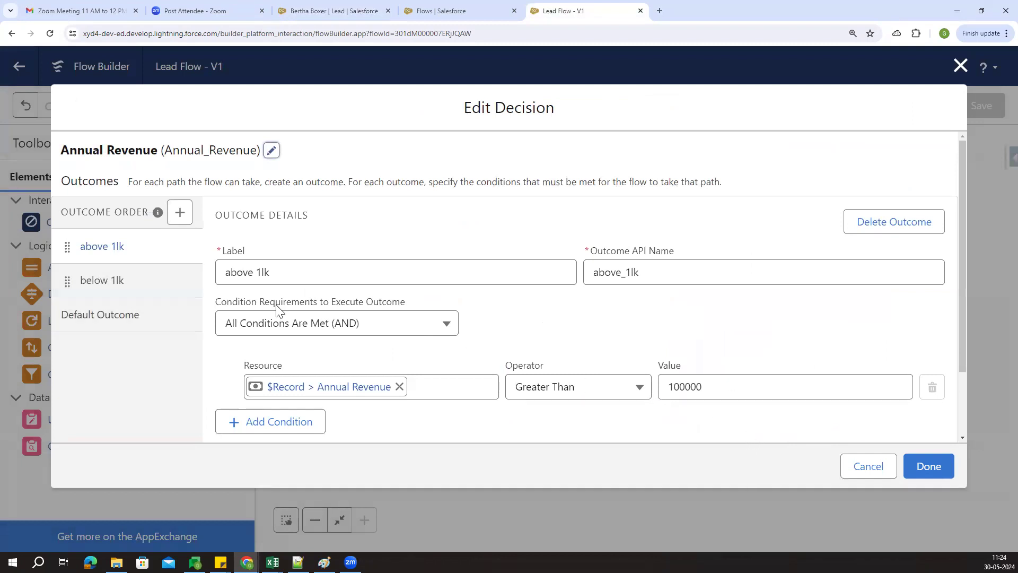
click(862, 463)
drag(847, 367, 847, 347)
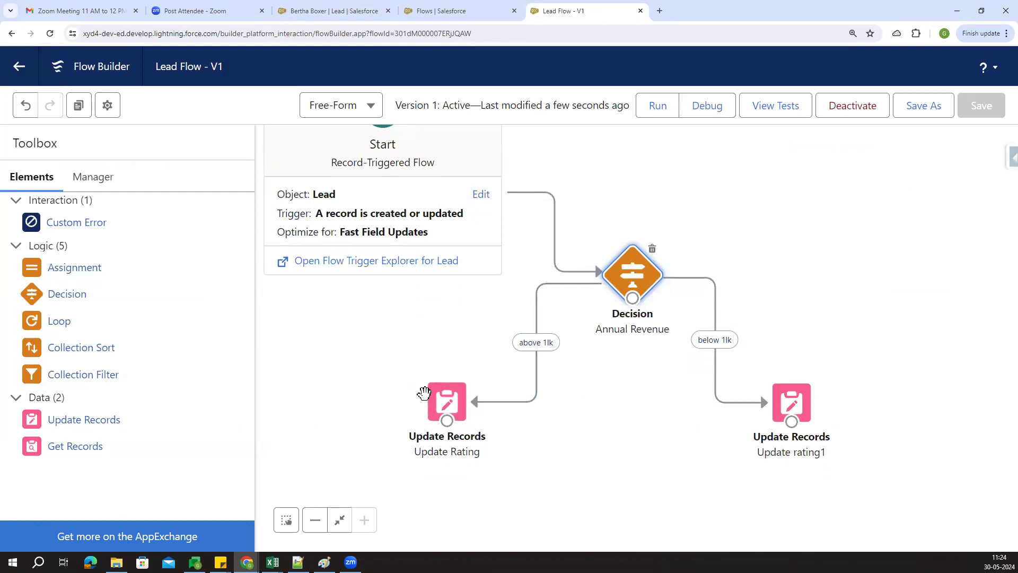
drag(941, 366, 921, 293)
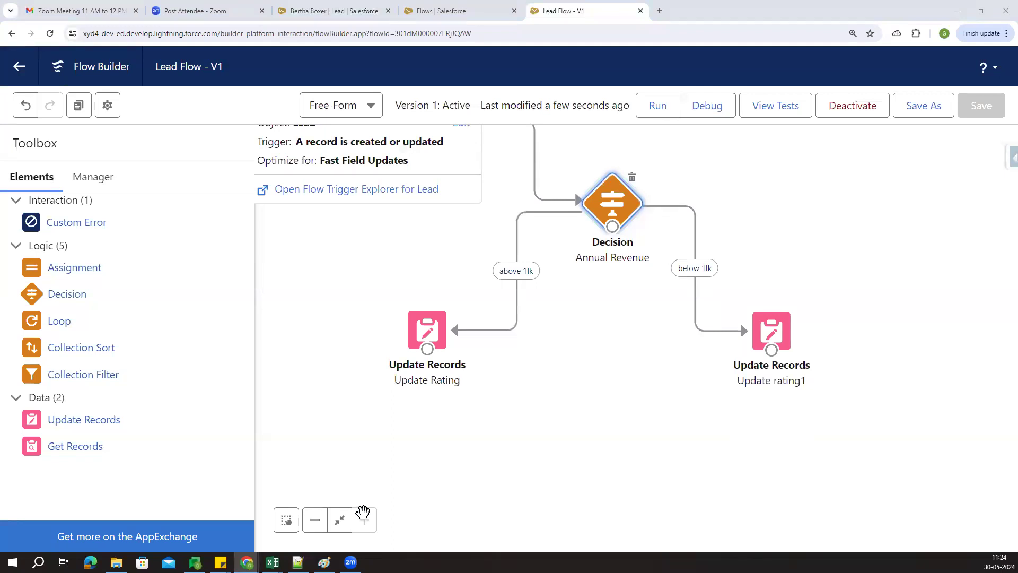
Check the Industry field in the lead record's details
click(329, 11)
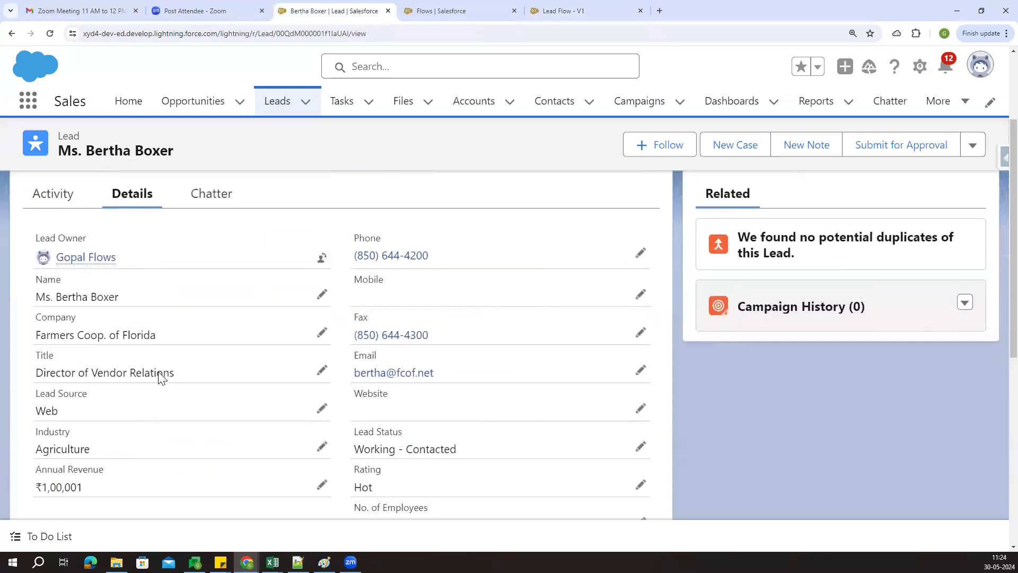
scroll(162, 377, down, 2)
double_click(43, 349)
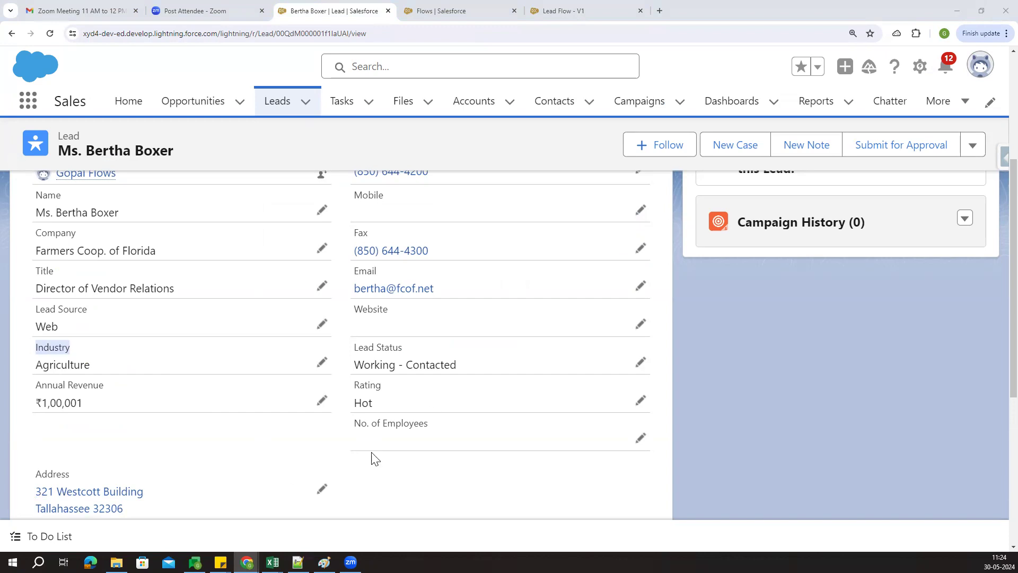
Add a Decision element labelled "industry" to the Lead Flow, below the Annual Revenue decision
click(559, 13)
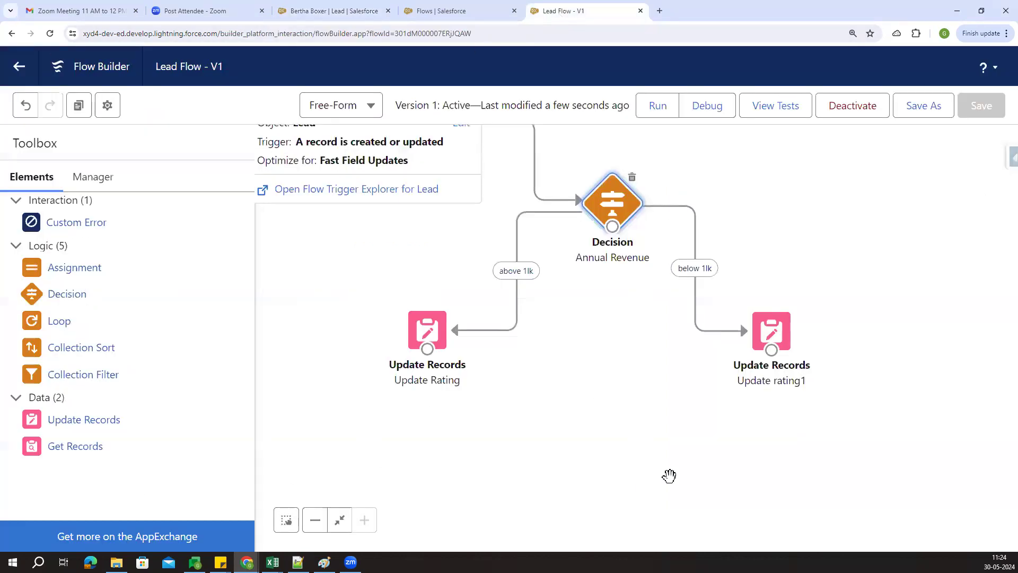
drag(669, 475, 696, 473)
drag(482, 448, 503, 395)
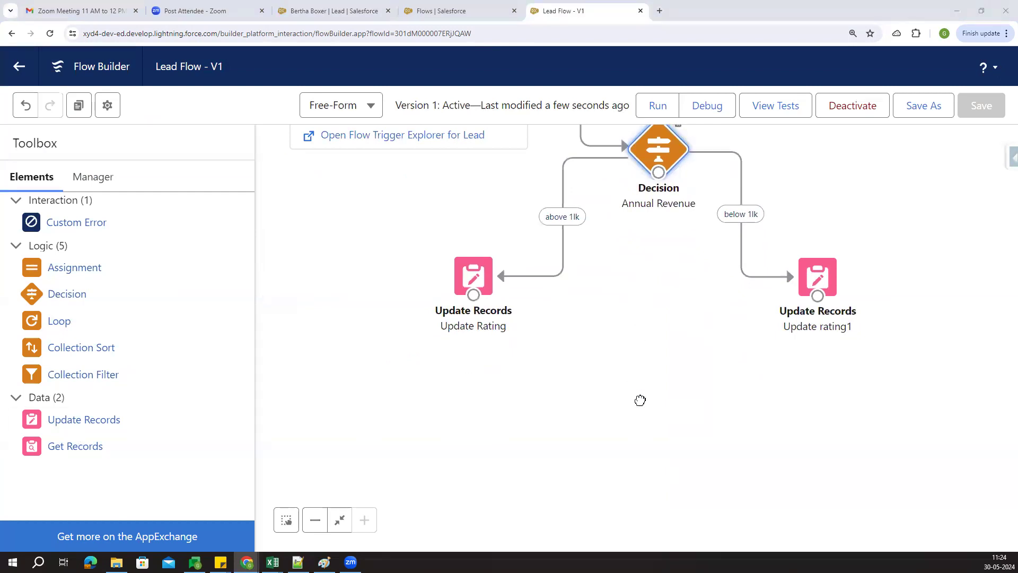
scroll(640, 401, up, 1)
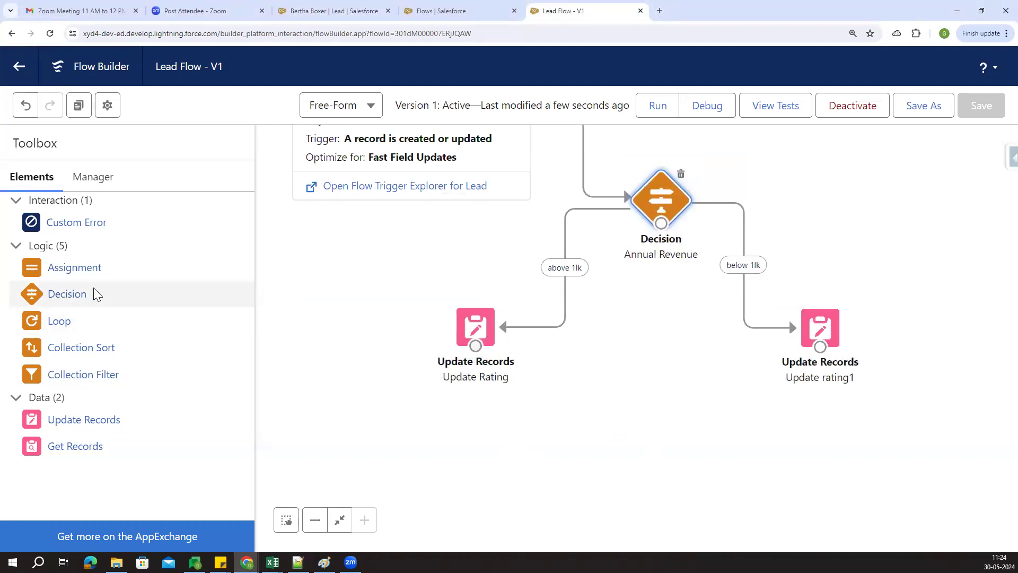
drag(67, 294, 532, 414)
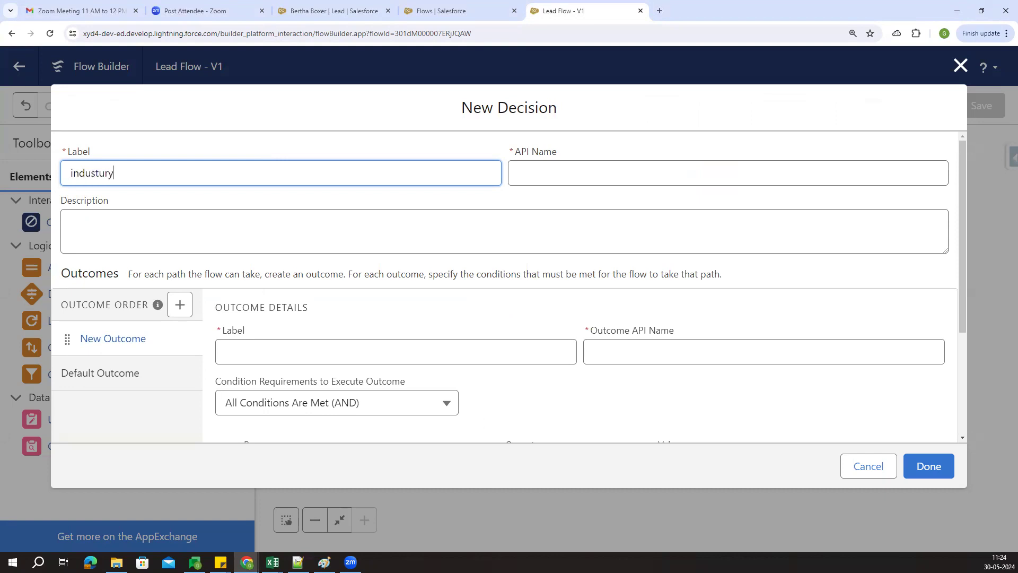
key(BackSpace)
right_click(119, 181)
click(139, 192)
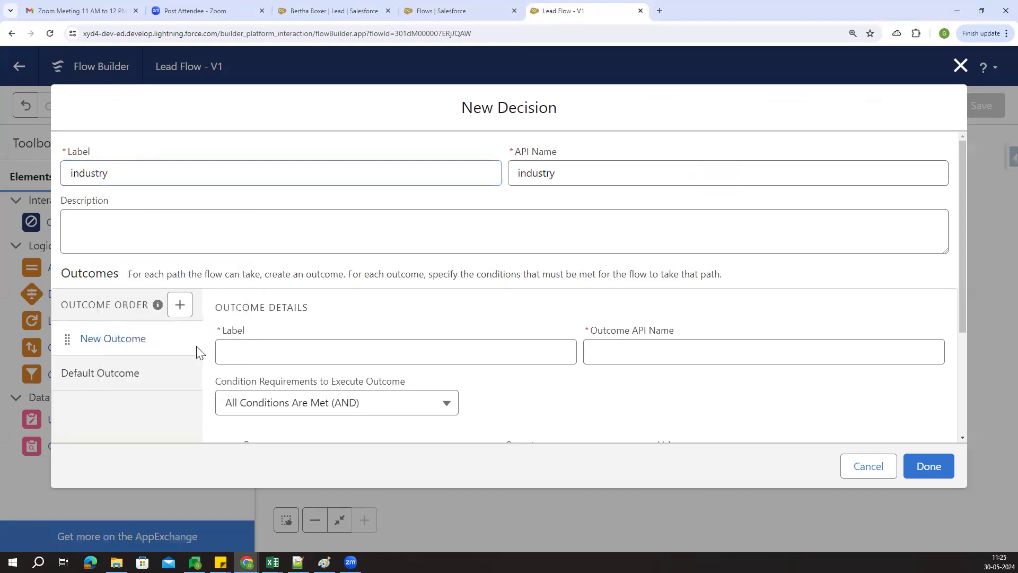
Label the industry decision's first outcome "Agriculture" and bring up the resource choices for its condition
click(254, 352)
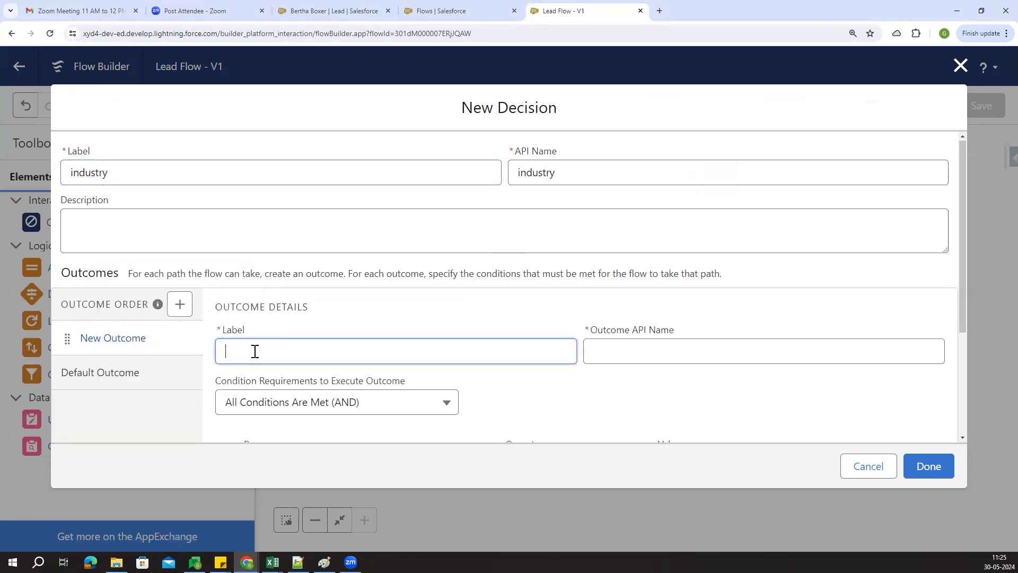
scroll(254, 352, down, 1)
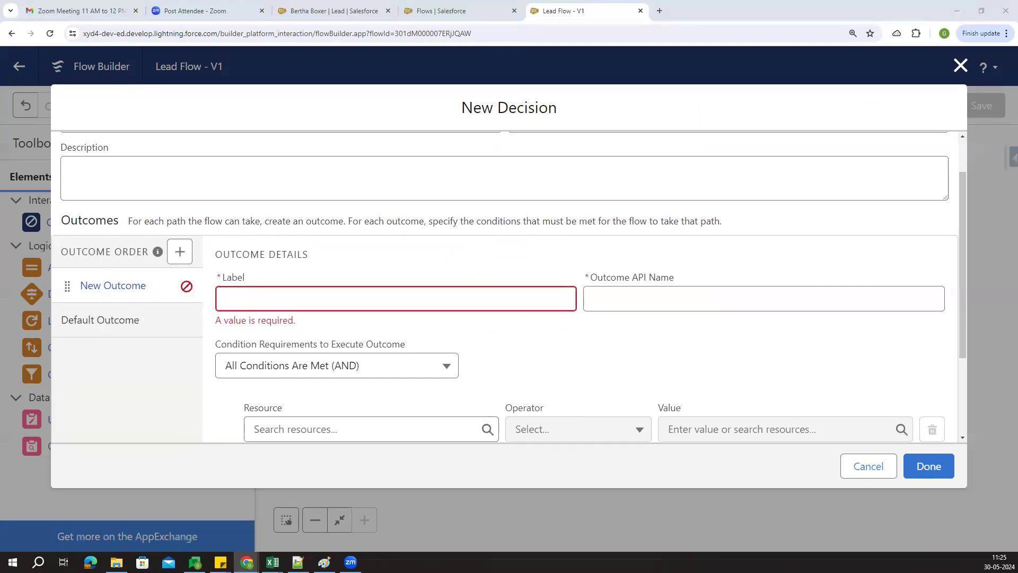
click(354, 293)
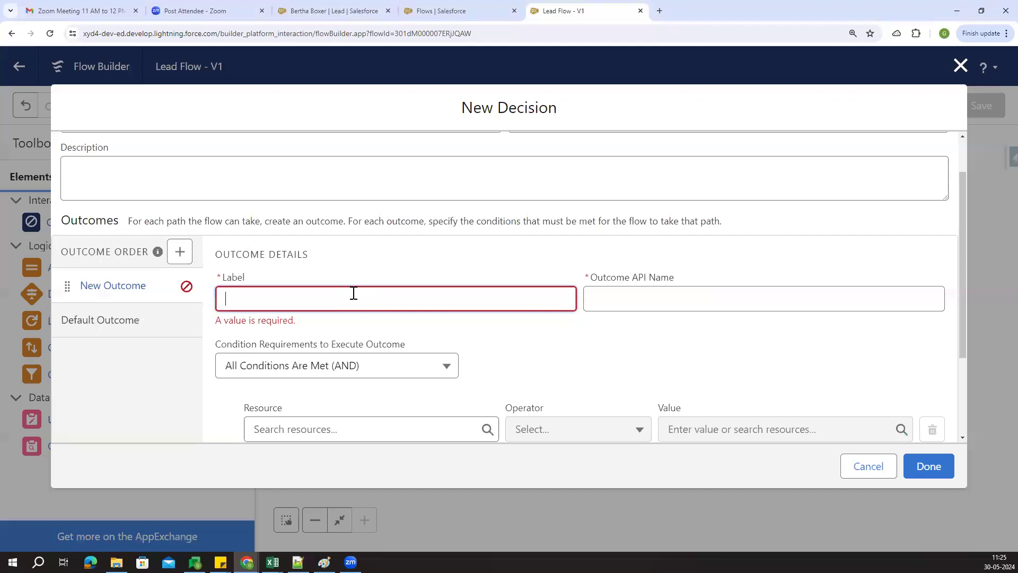
text(Agriculture)
scroll(427, 288, down, 1)
click(357, 360)
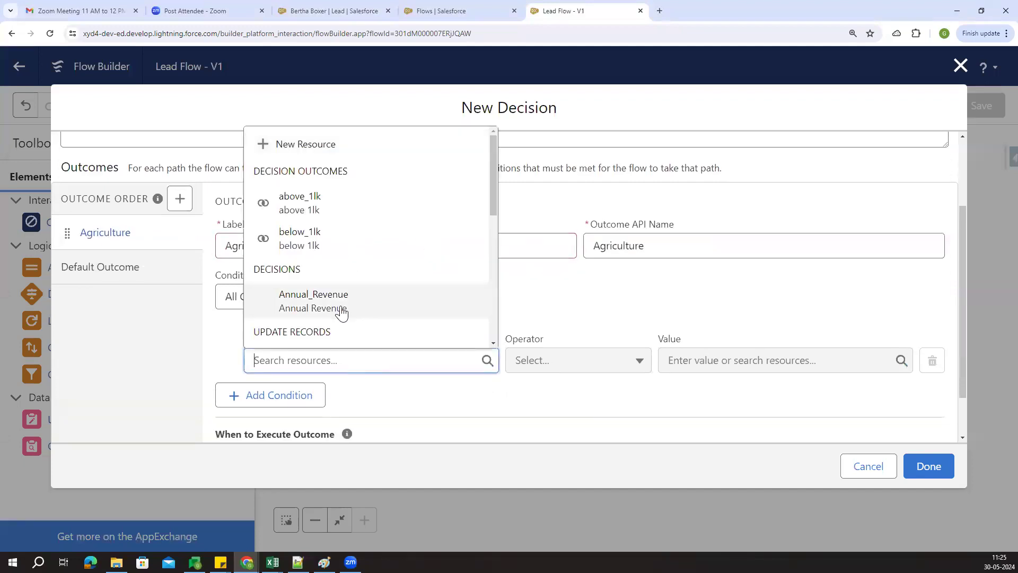
text(ind)
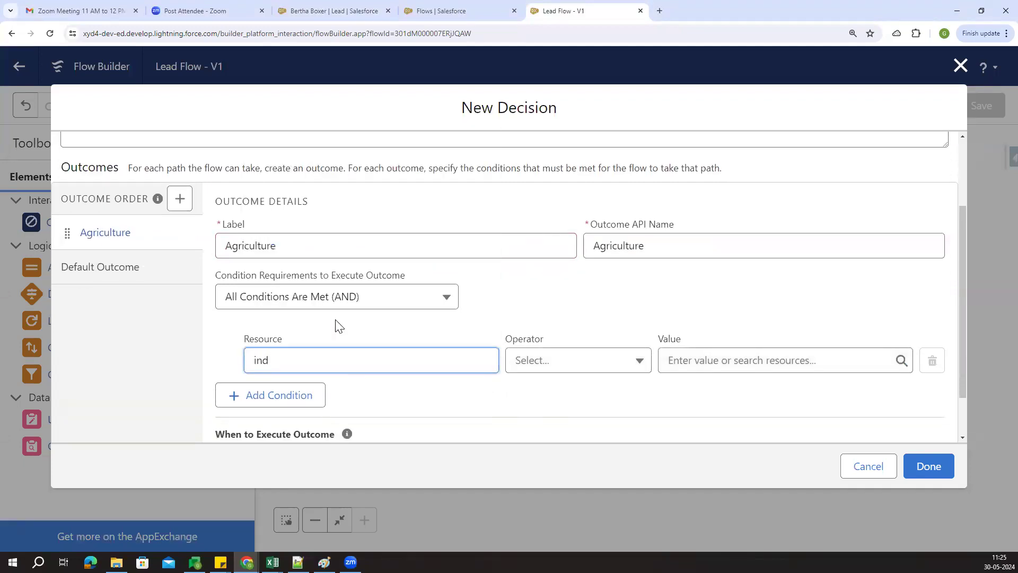
key(BackSpace)
key(BackSpace)
key(BackSpace)
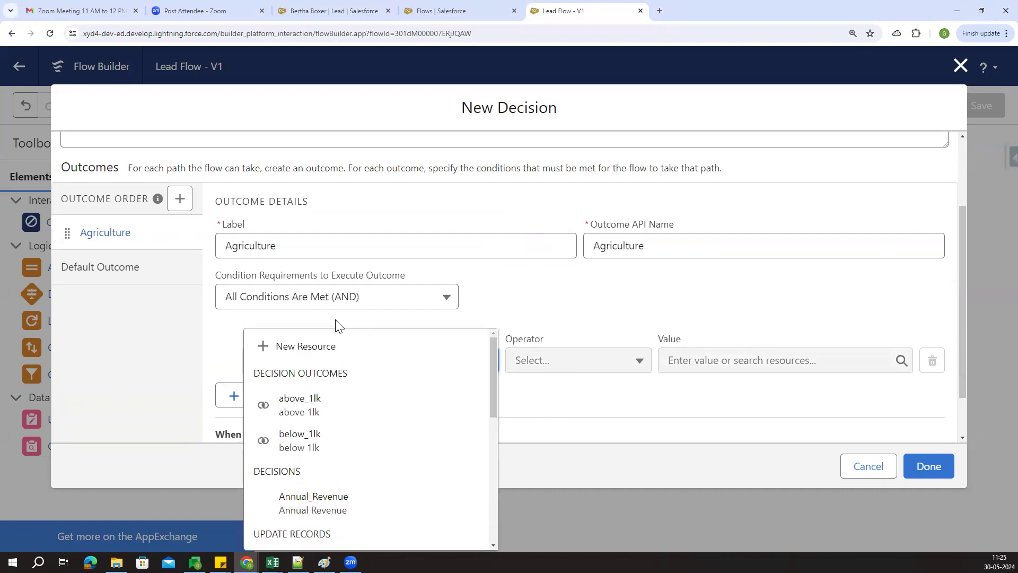
Set the Agriculture outcome's condition to $Record > Industry Equals Agriculture
scroll(371, 380, down, 10)
scroll(359, 438, down, 2)
click(293, 434)
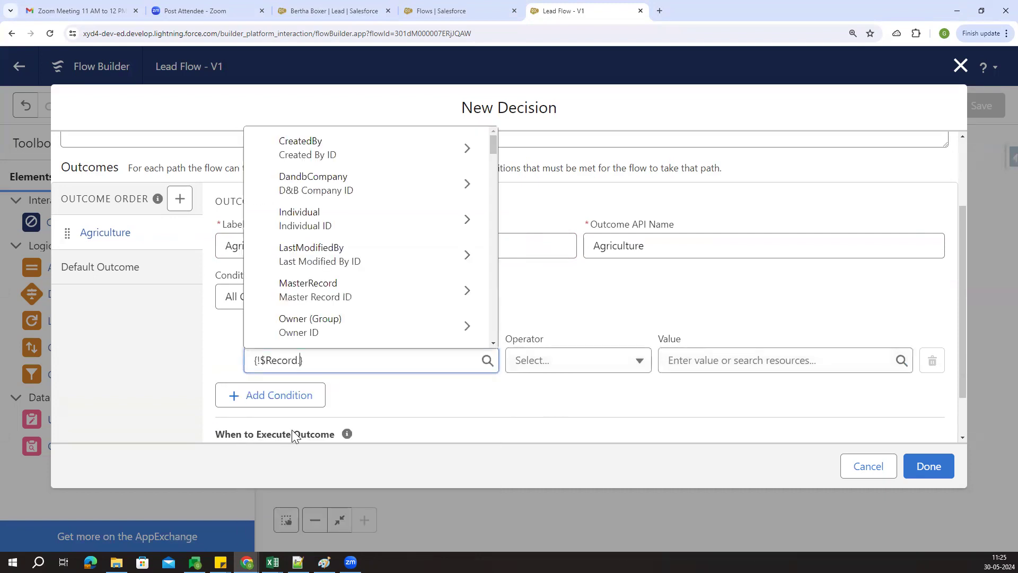
text(indu)
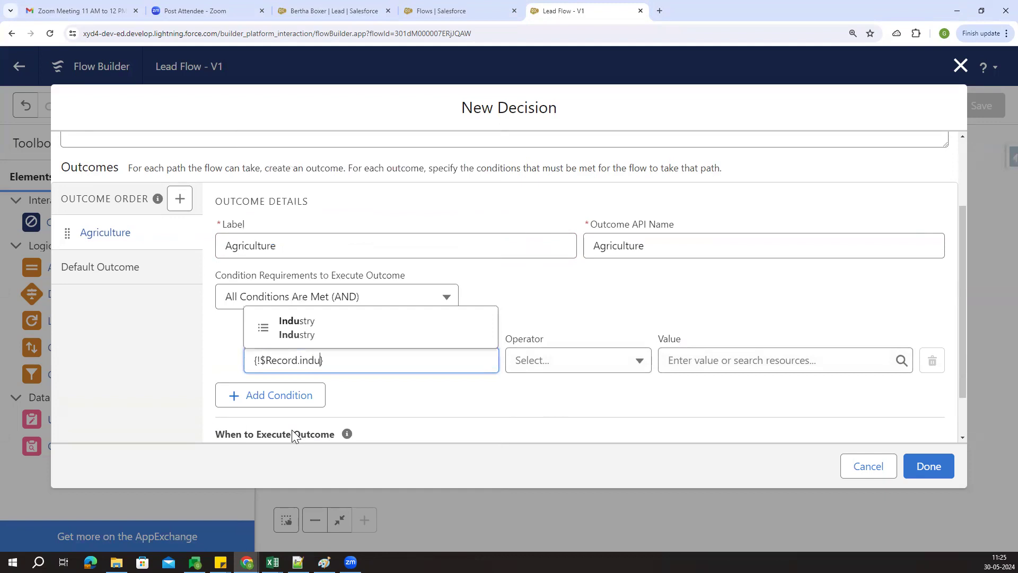
click(317, 333)
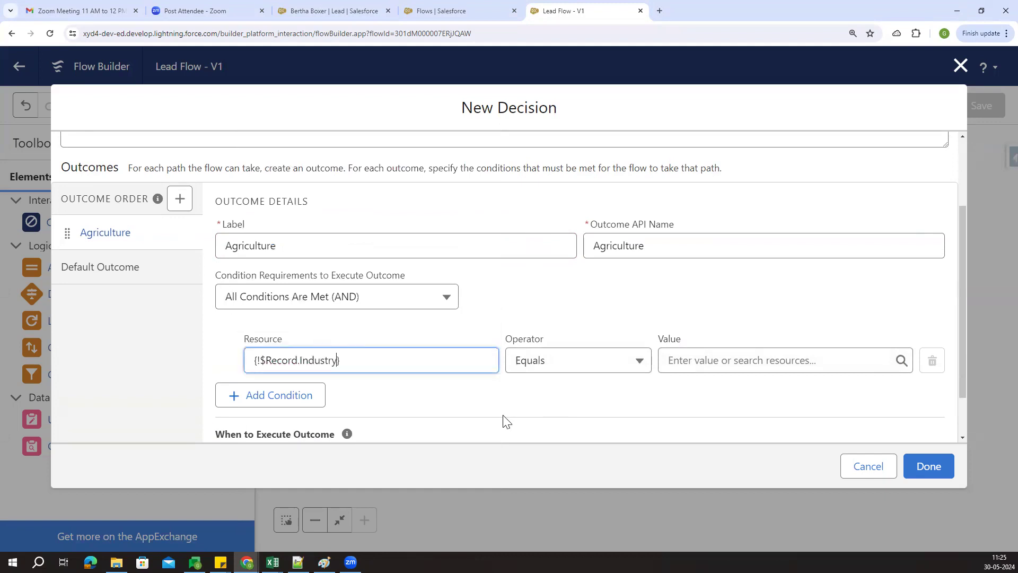
click(689, 362)
click(717, 212)
click(682, 386)
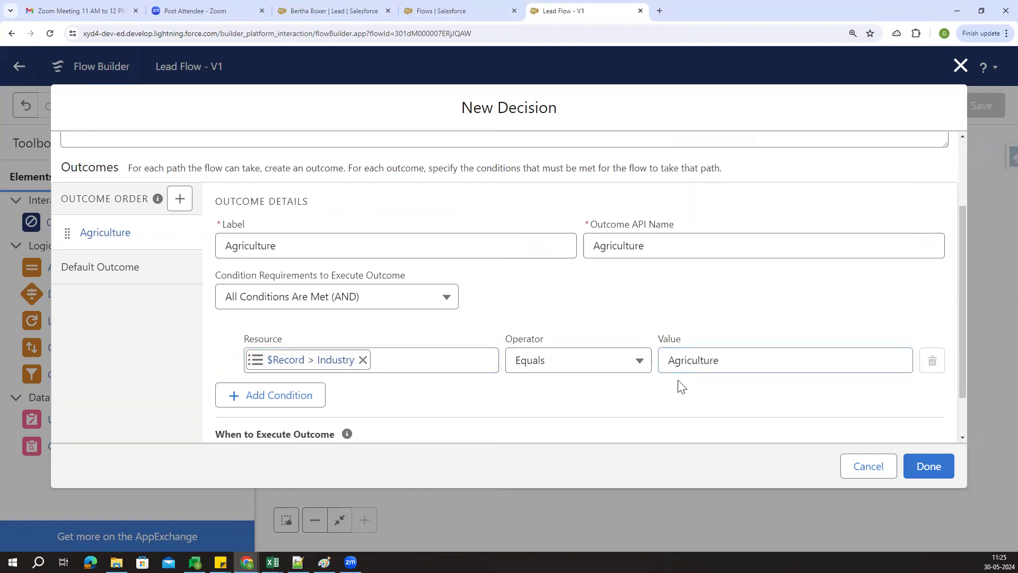
Add a second outcome labelled "Banking" and choose the $Record lead as the base of its condition resource
click(180, 199)
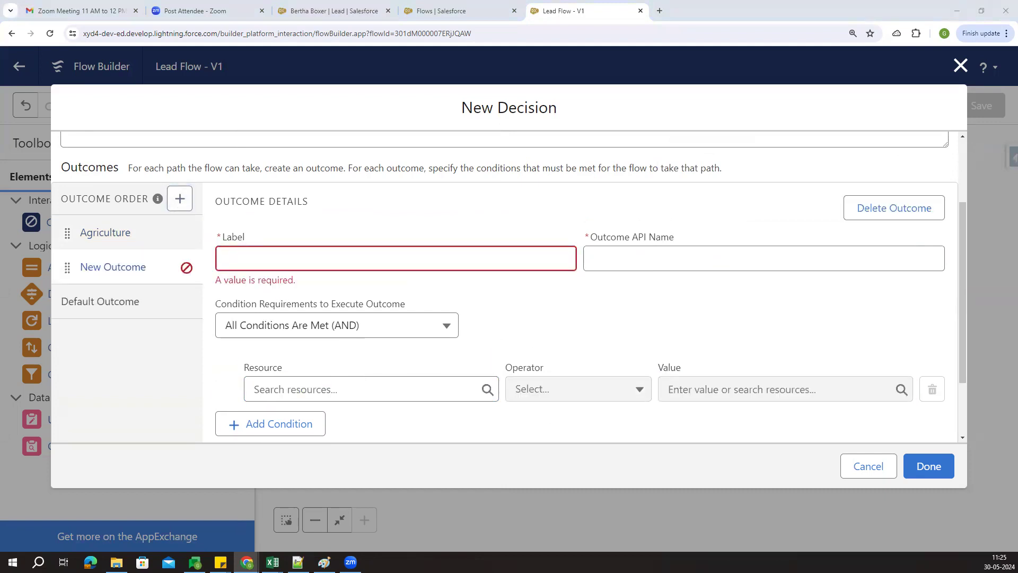
click(386, 264)
text(Banking)
key(Tab)
click(388, 373)
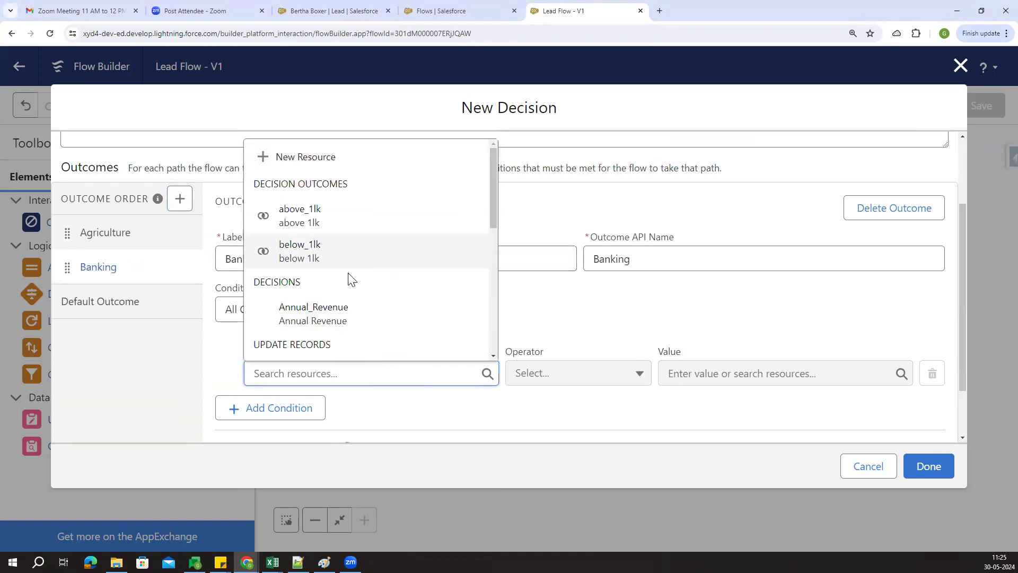
scroll(357, 302, down, 5)
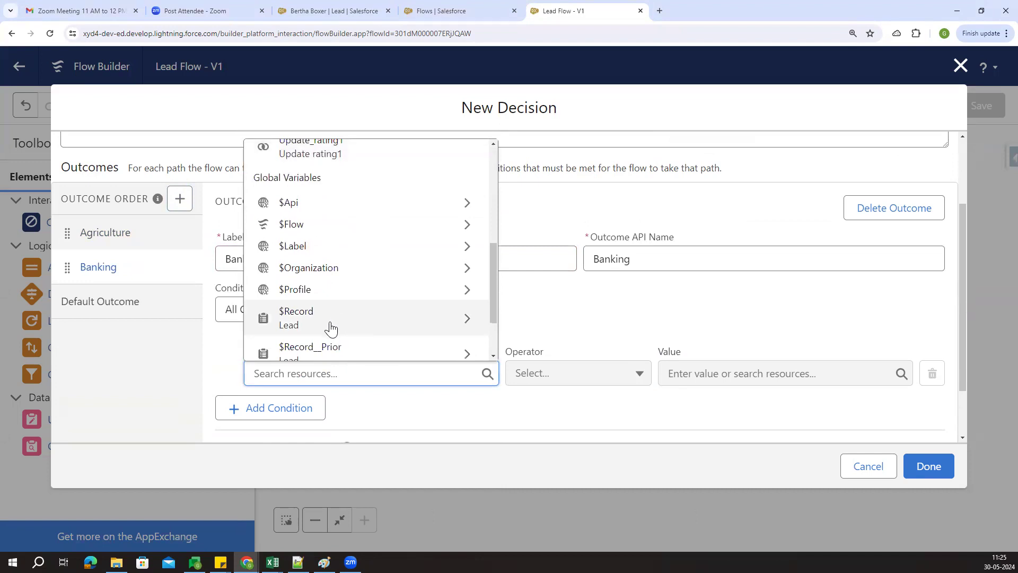
click(329, 324)
text(ban)
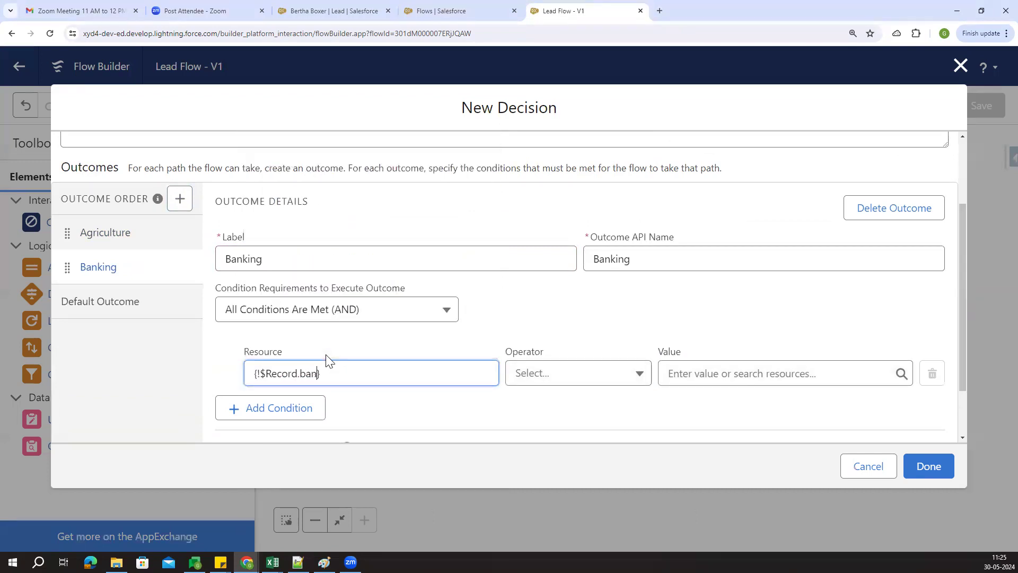
key(BackSpace)
key(BackSpace)
key(BackSpace)
scroll(313, 334, down, 3)
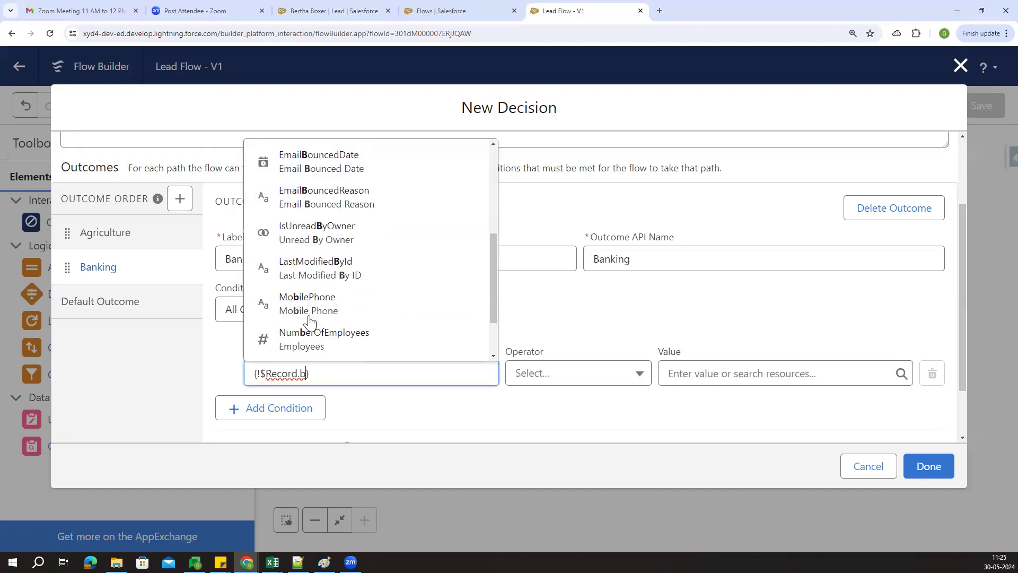
key(BackSpace)
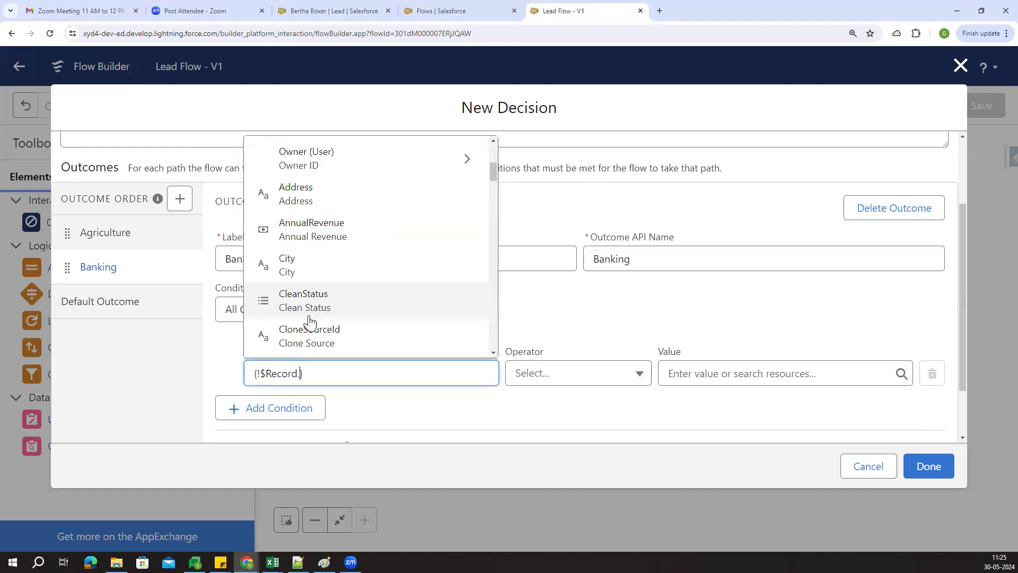
Complete the Banking outcome's condition as $Record > Industry Equals Banking and finish the new decision
scroll(295, 239, down, 2)
scroll(298, 249, down, 8)
scroll(313, 286, down, 5)
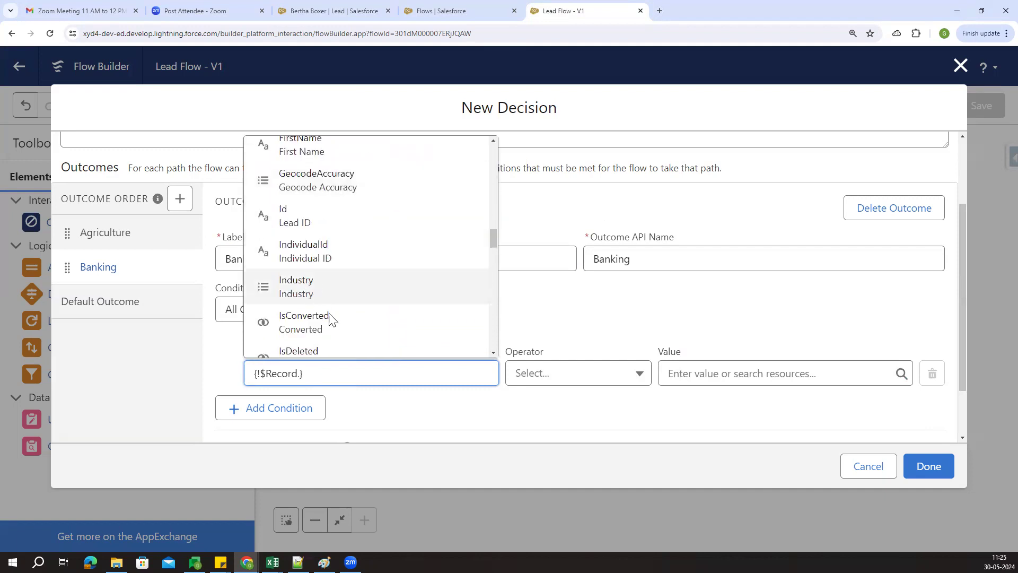
scroll(330, 317, down, 2)
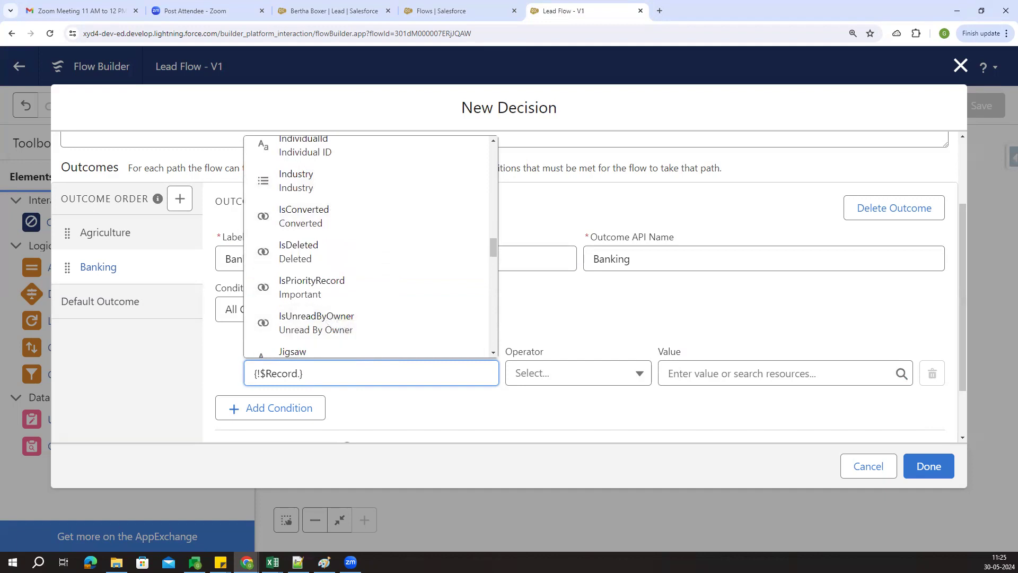
text(ind)
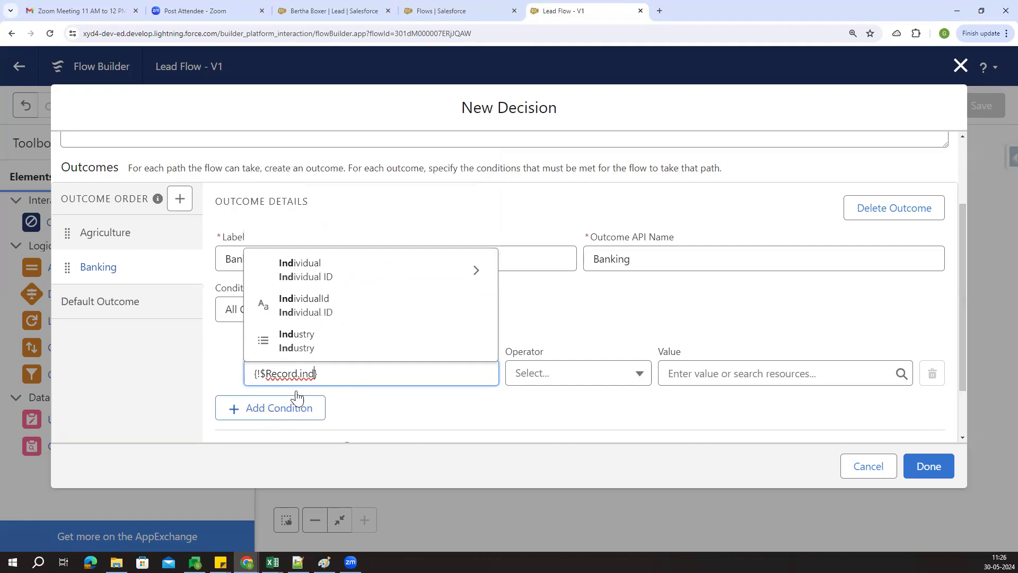
click(297, 340)
click(531, 418)
click(706, 366)
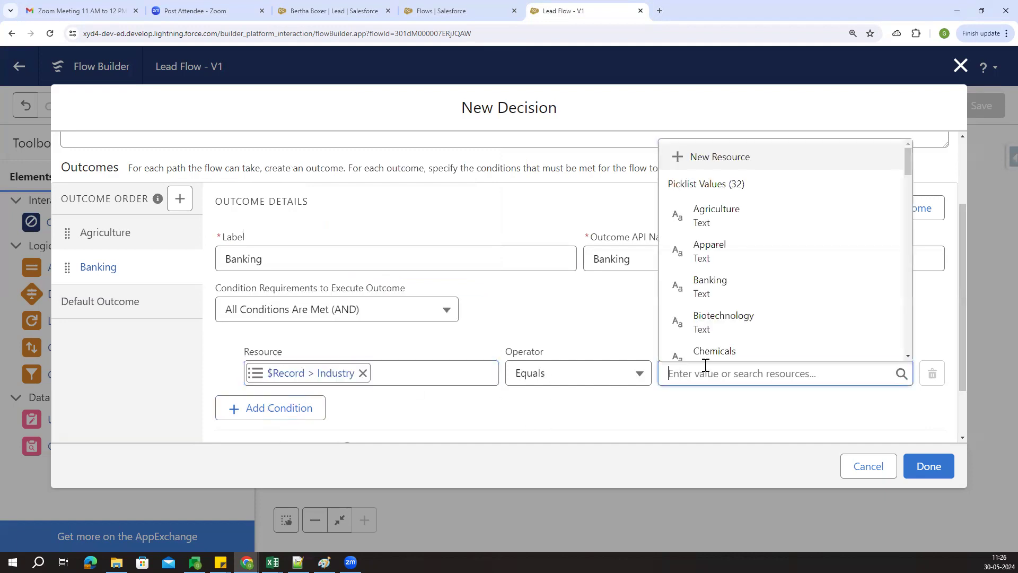
click(732, 285)
click(736, 406)
click(930, 466)
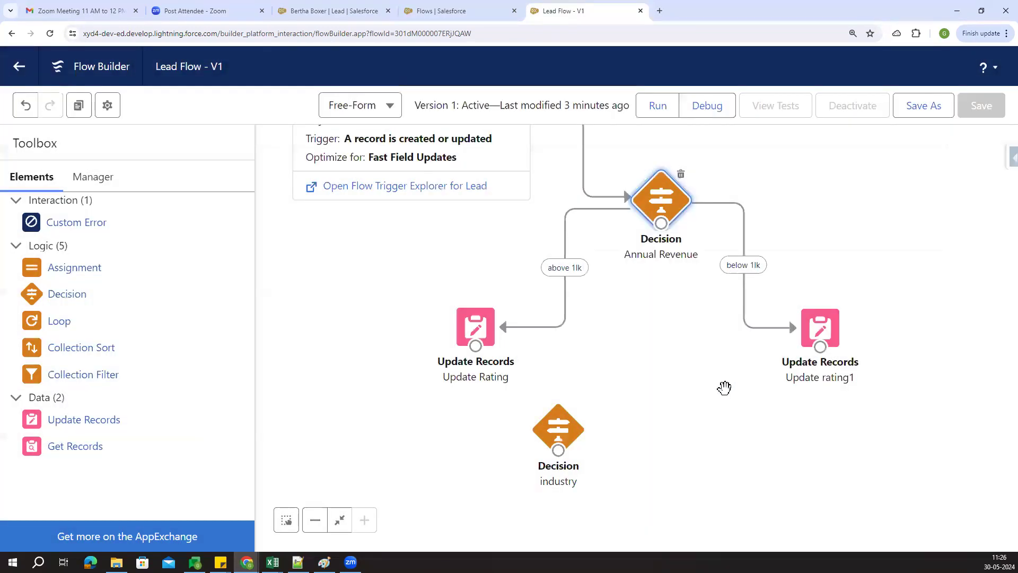
Connect the Update Rating element to the industry decision and place the decision just below the Annual Revenue branch
drag(509, 419, 522, 414)
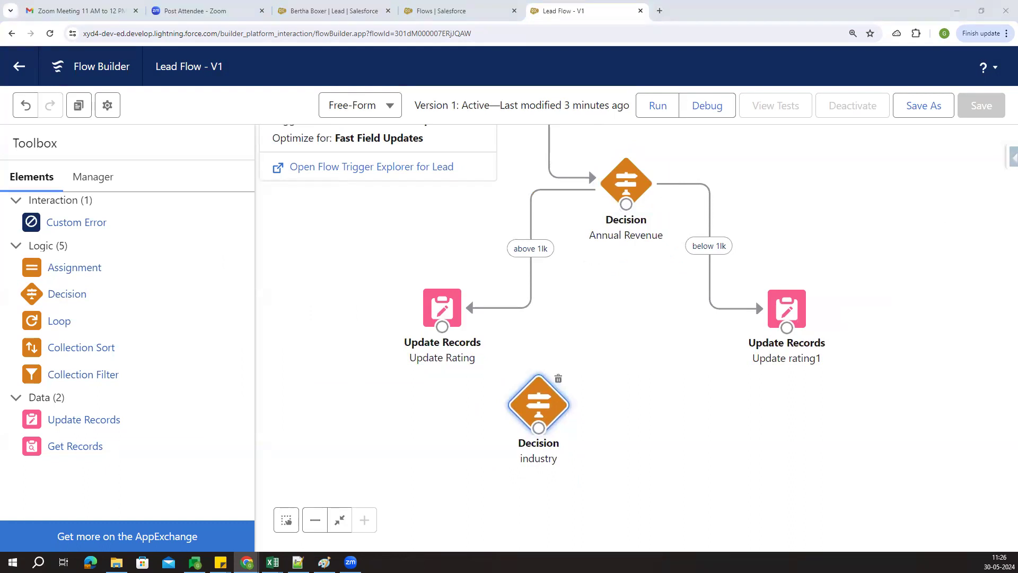
drag(443, 332, 580, 390)
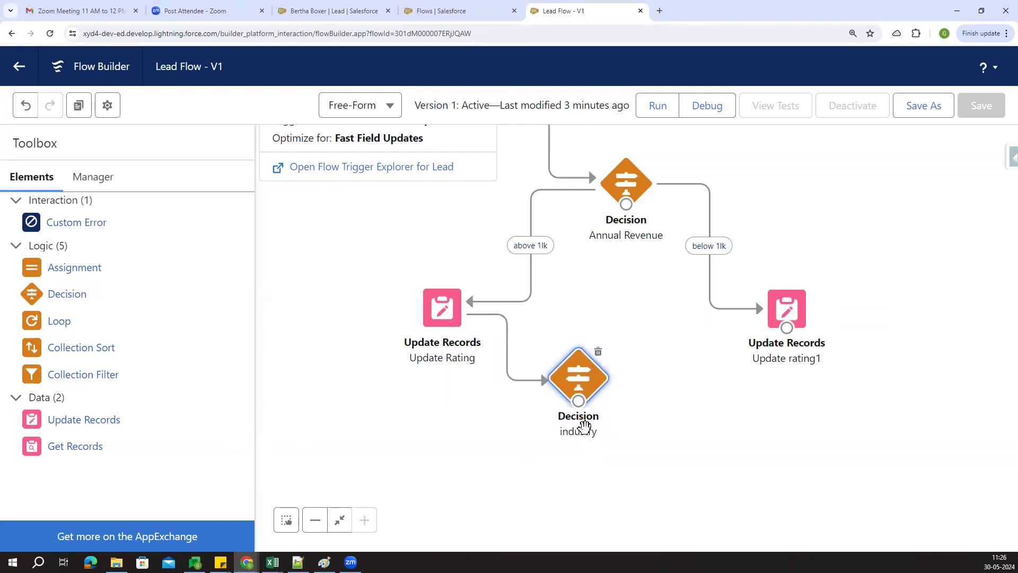
drag(504, 446, 525, 409)
Add an Update Records element to the canvas near the industry decision and give it a label starting with "Update Ind"
drag(78, 424, 433, 436)
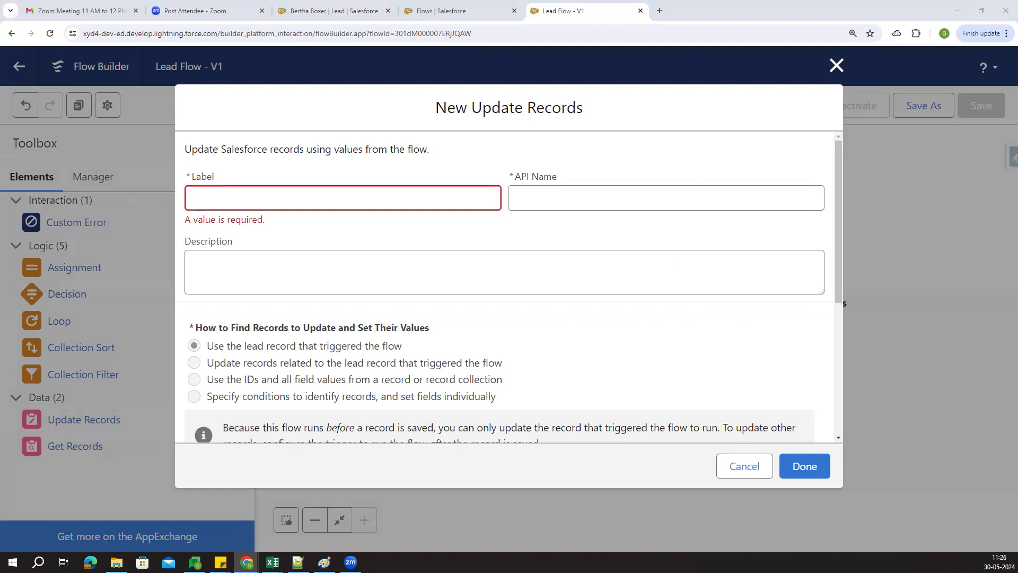
click(292, 191)
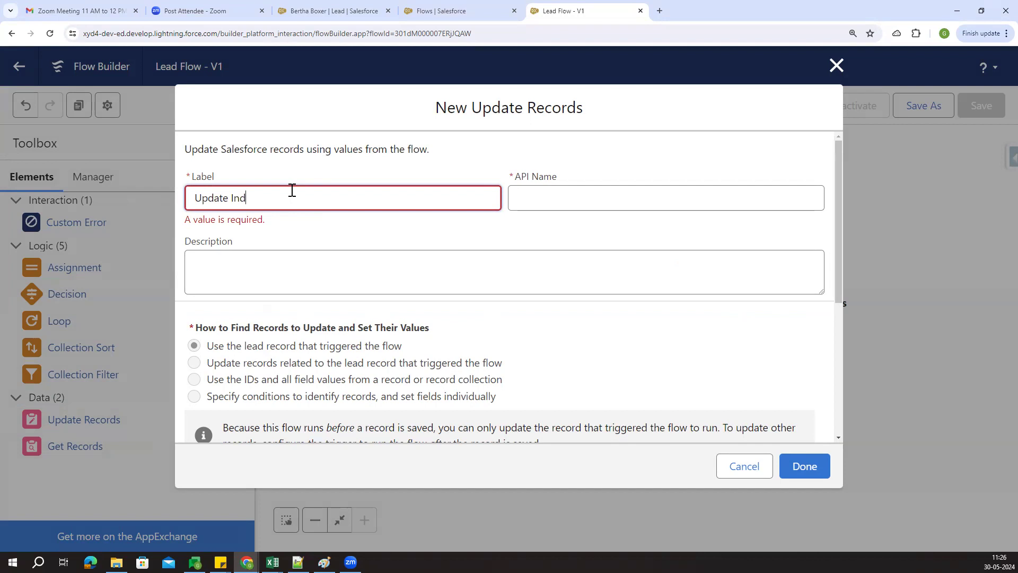
click(332, 171)
scroll(377, 307, down, 5)
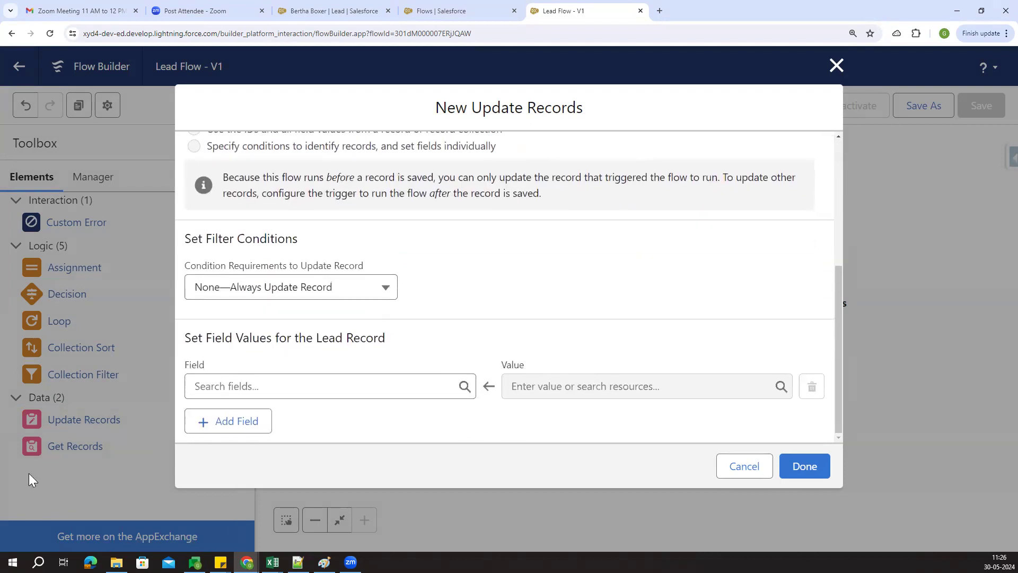
Check the Lead Status field in the lead record's details and return to the Lead Flow
click(325, 386)
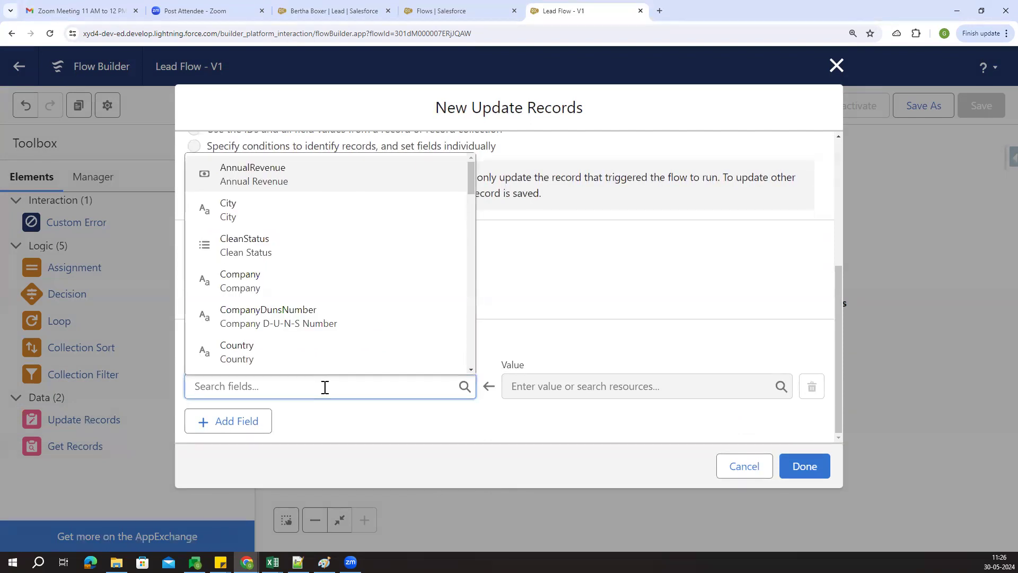
click(334, 10)
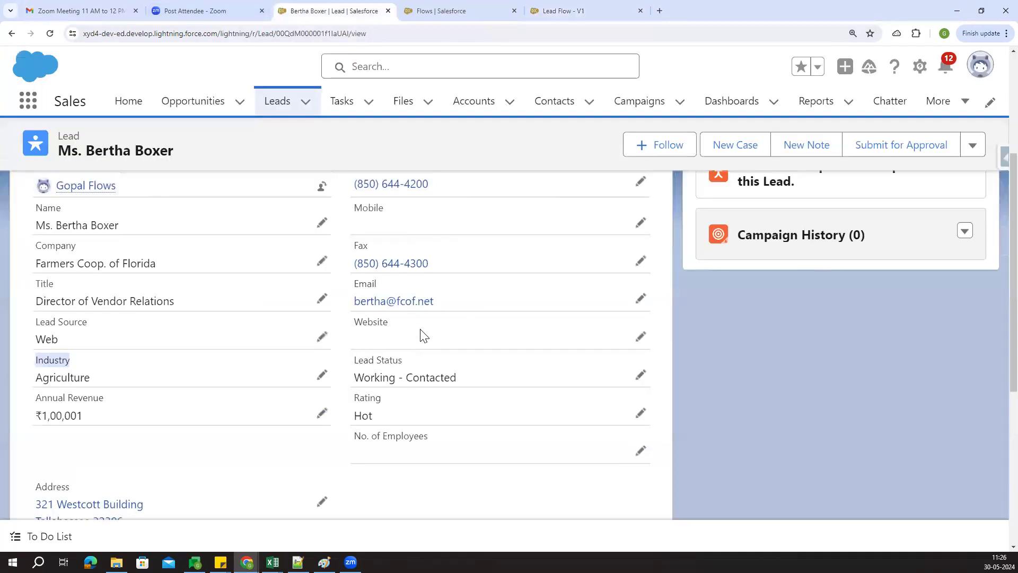
scroll(461, 347, down, 3)
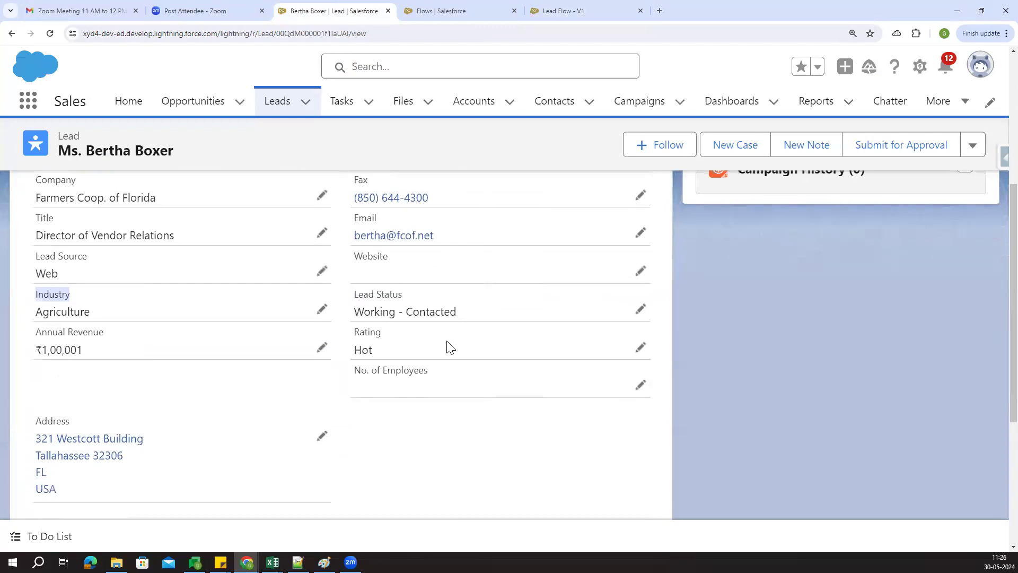
drag(356, 295, 418, 303)
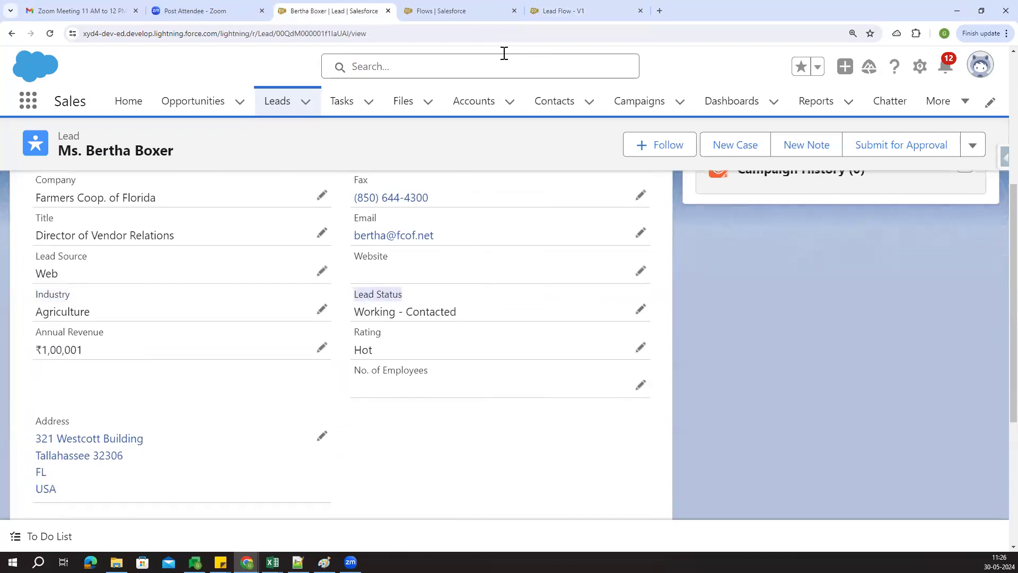
click(475, 7)
click(551, 9)
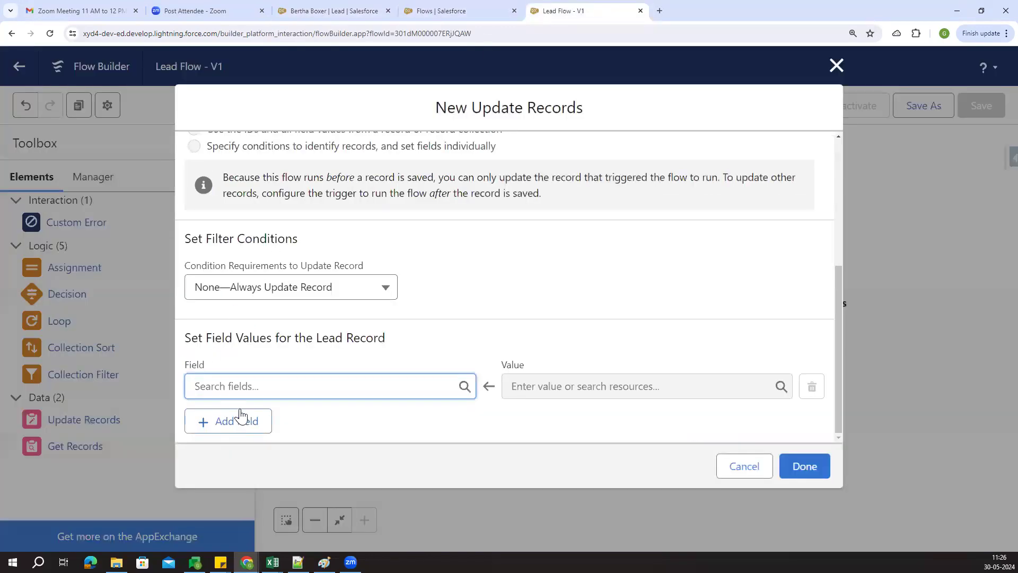
Set the new Update Records element to change the lead's Status field to Open - Not Contacted
click(239, 380)
text(status)
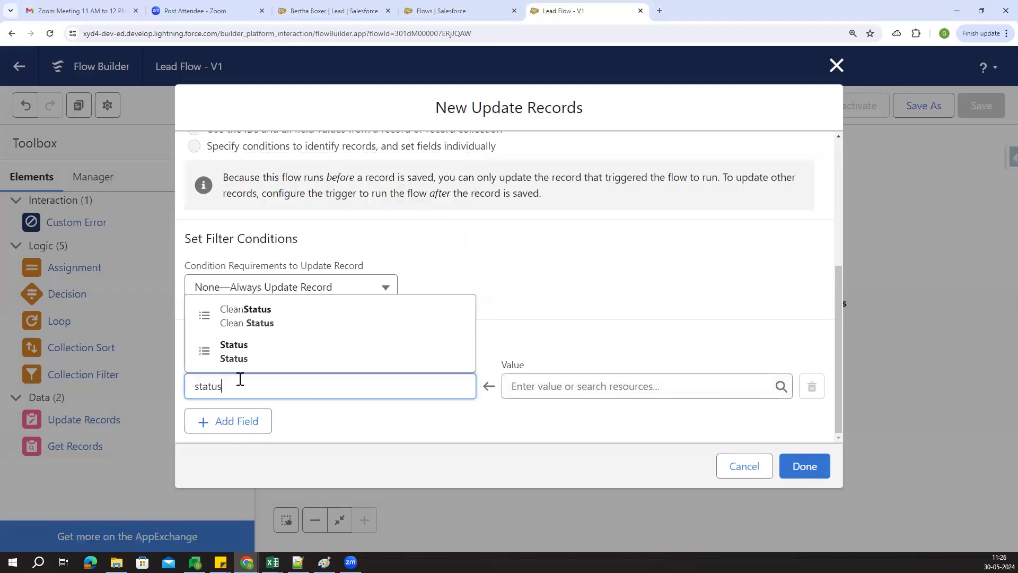
click(267, 354)
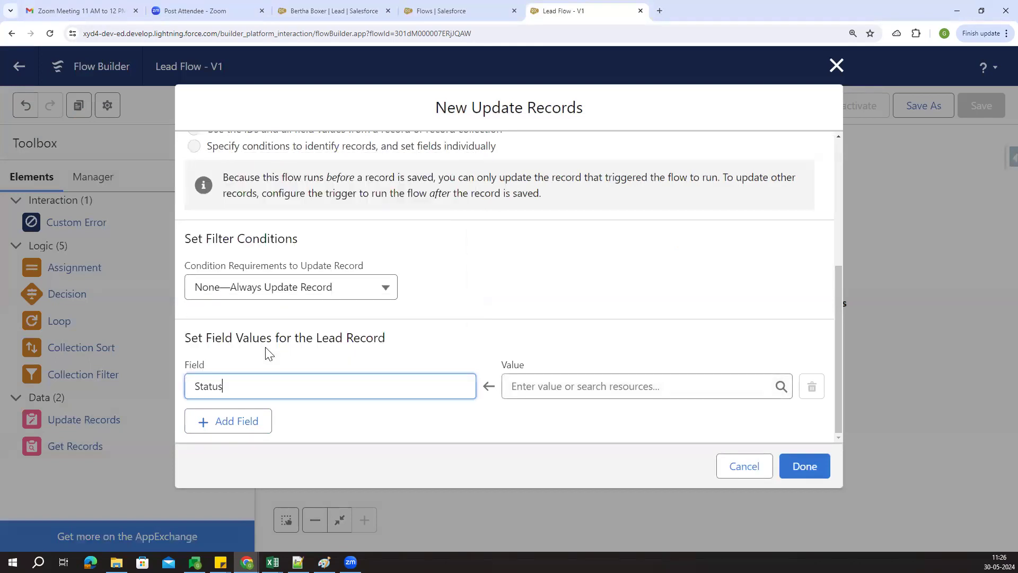
click(565, 388)
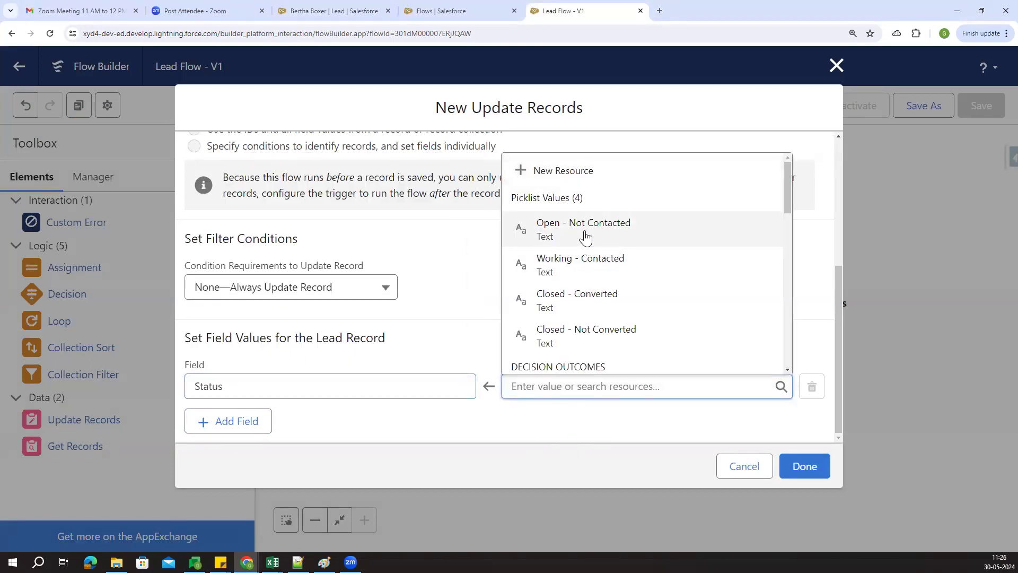
click(605, 238)
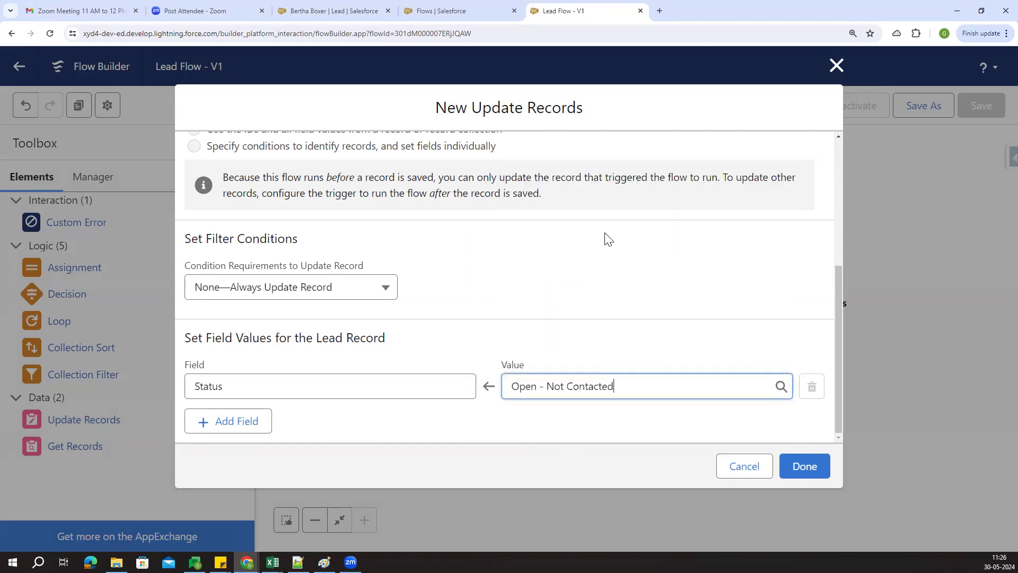
Confirm the Update Ind element and add another Update Records element labelled Update Banking near the industry decision
click(802, 461)
drag(74, 424, 673, 416)
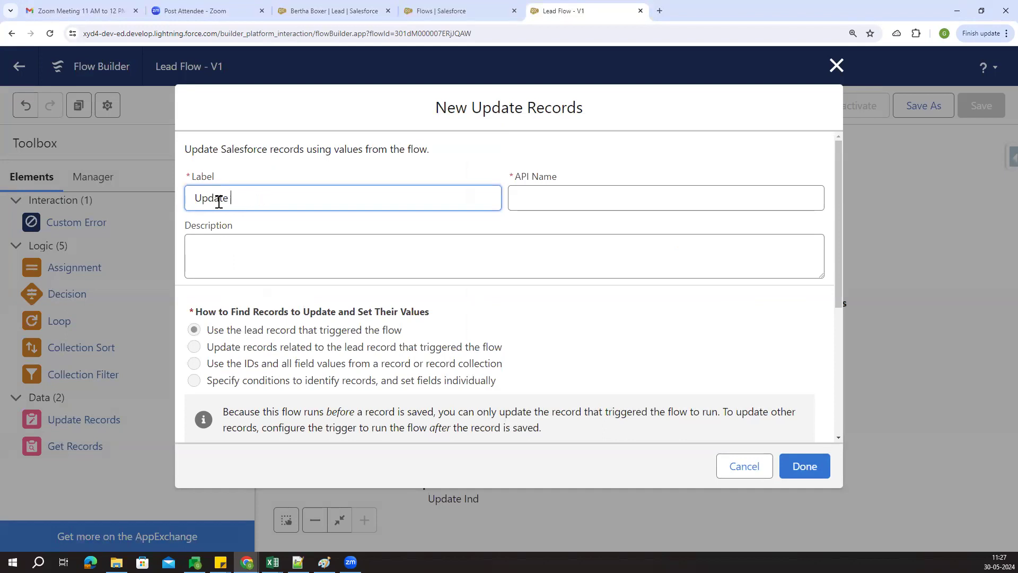
key(Tab)
Set the Update Banking element to change the lead's Status field to Working - Contacted and confirm it
scroll(540, 334, down, 4)
click(326, 392)
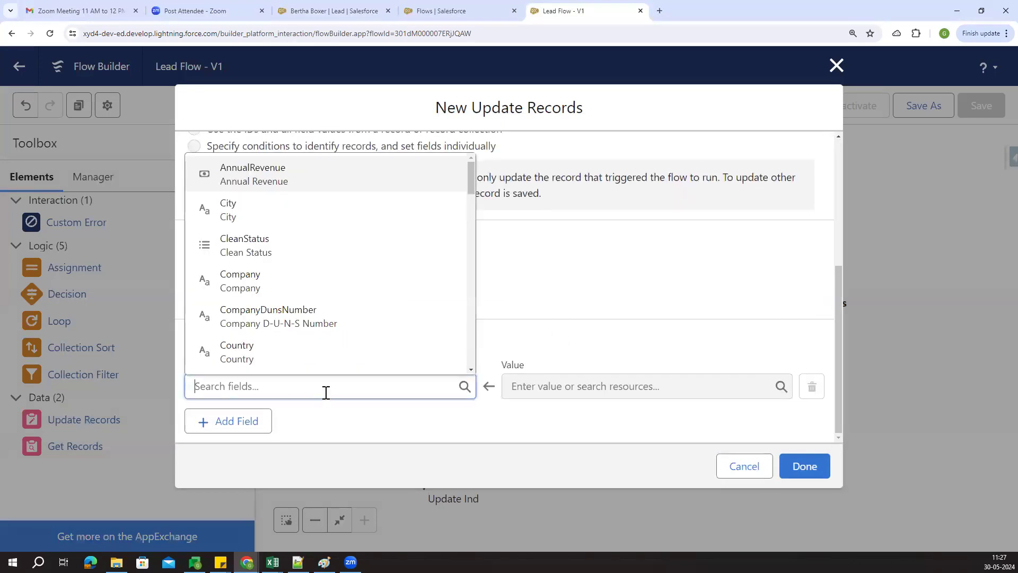
text(status)
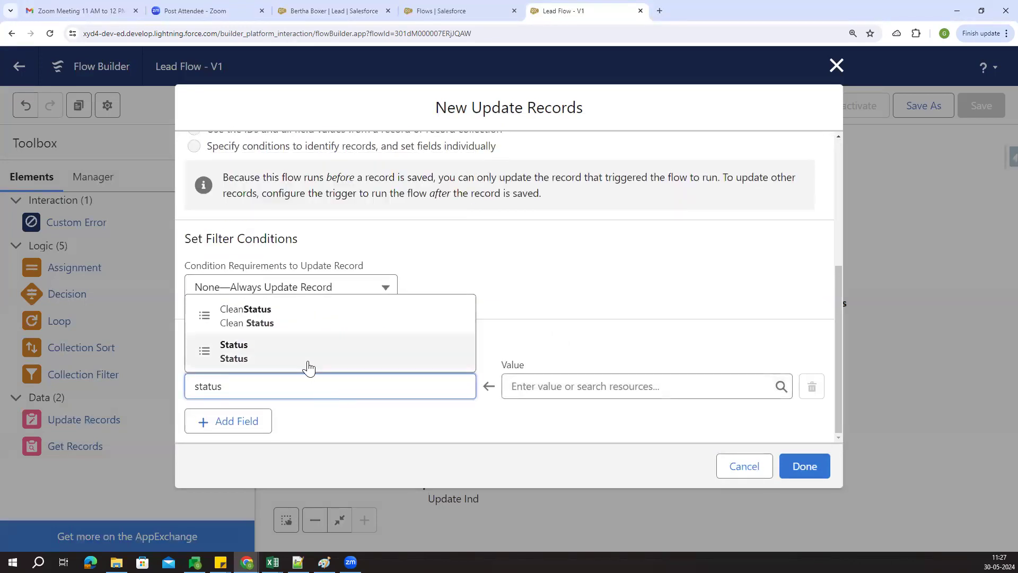
click(308, 354)
click(590, 386)
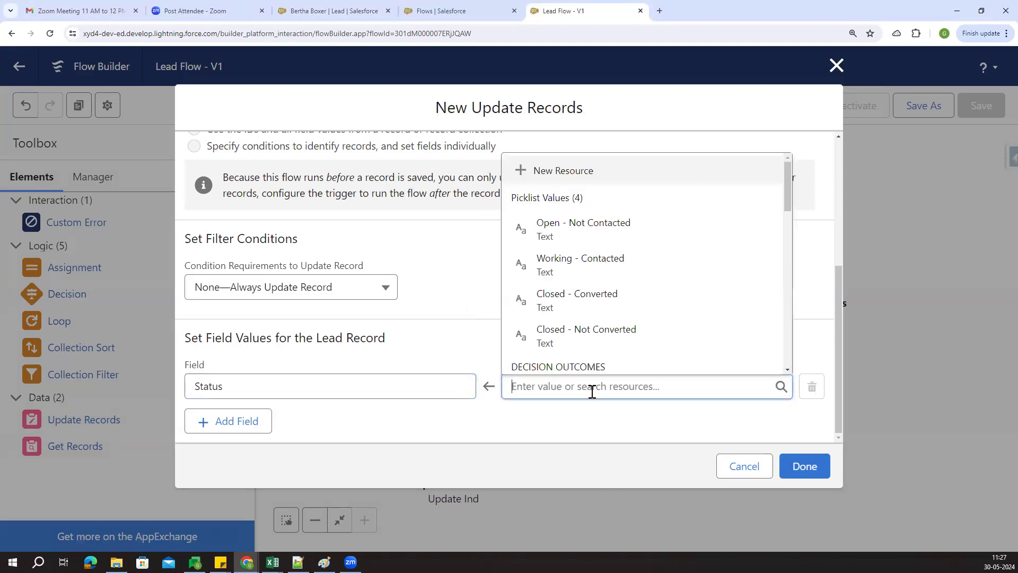
click(603, 280)
click(589, 337)
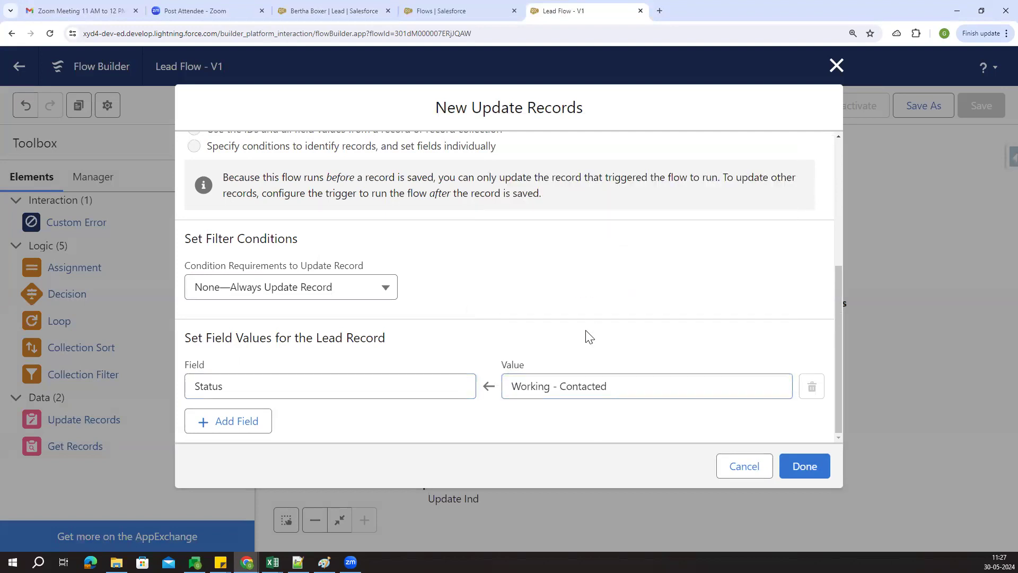
click(804, 467)
Connect the industry decision to Update Ind for the Agriculture outcome and to Update Banking for the Banking outcome
drag(603, 428, 596, 405)
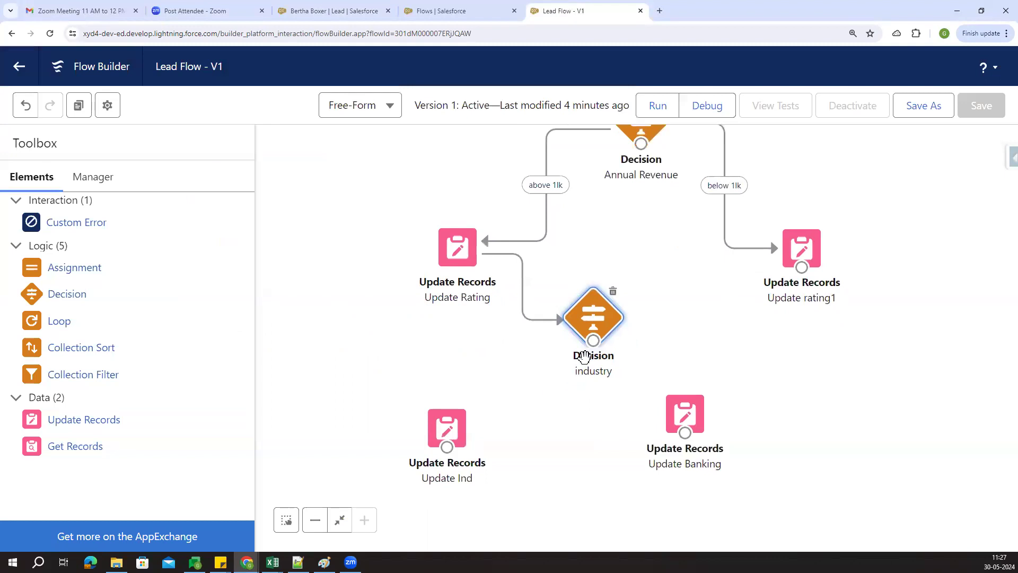
drag(594, 340, 465, 420)
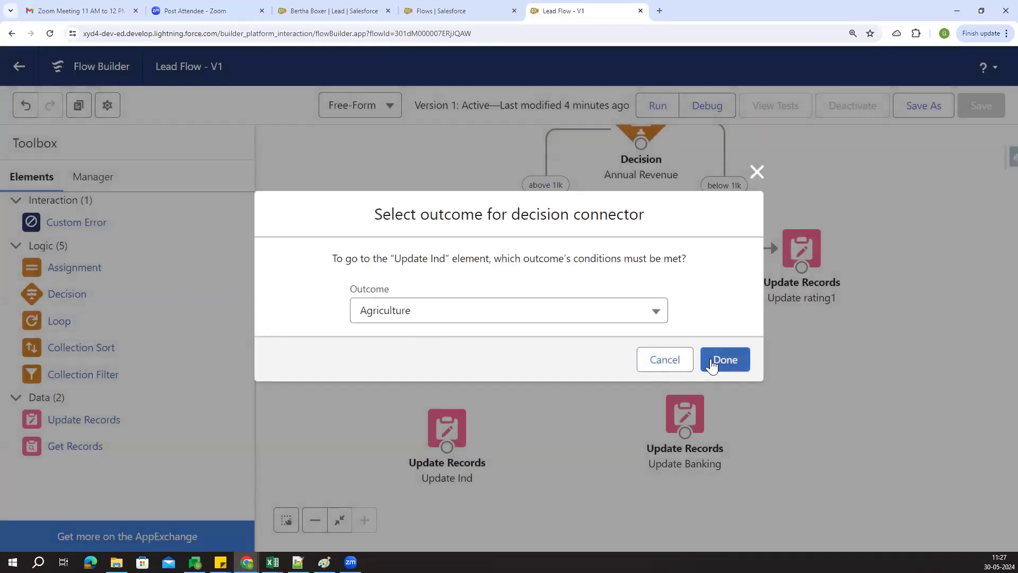
click(712, 364)
drag(594, 340, 683, 400)
click(717, 361)
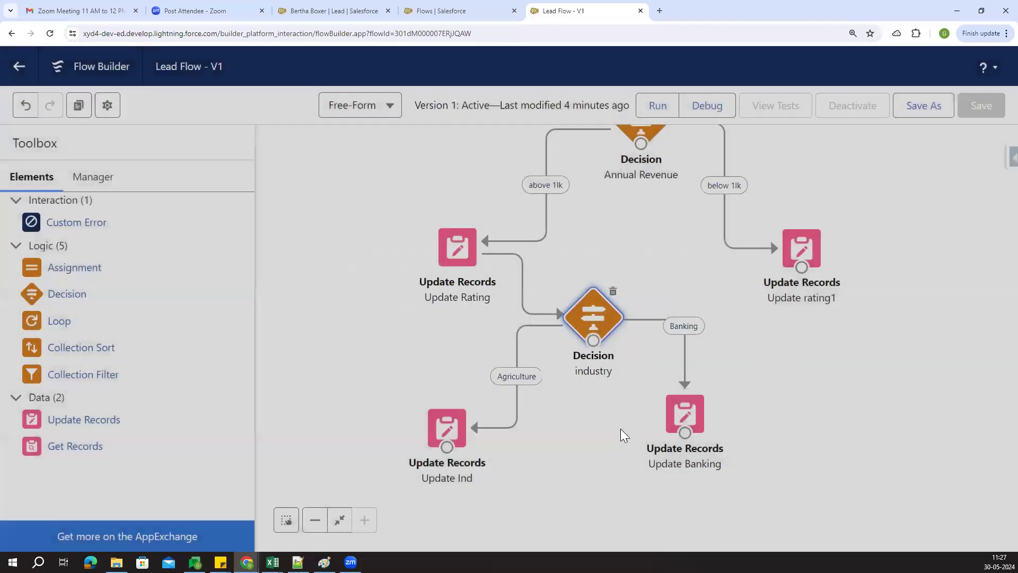
drag(684, 415, 710, 425)
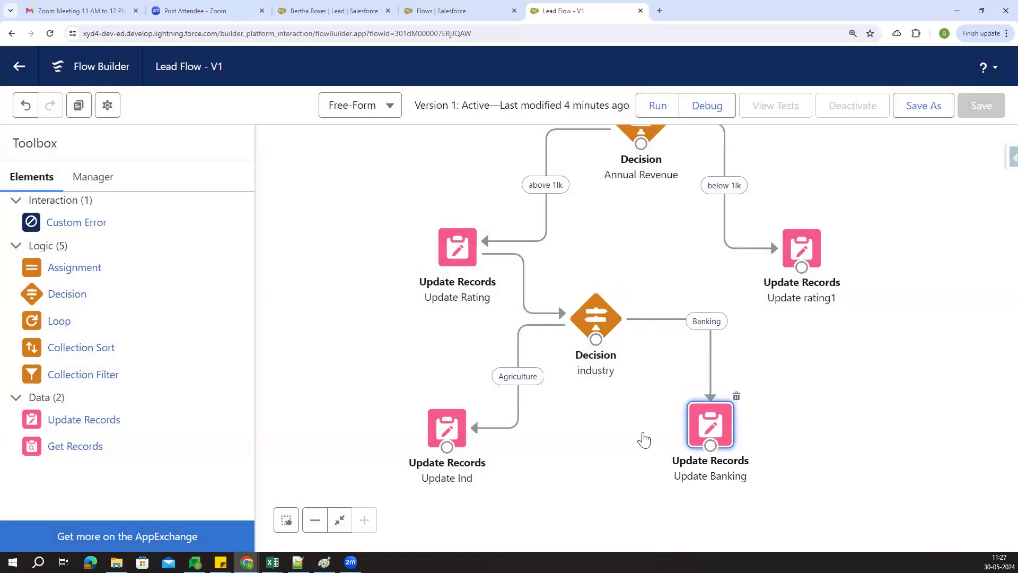
Save the Lead Flow as a new version and activate that version
scroll(636, 435, up, 2)
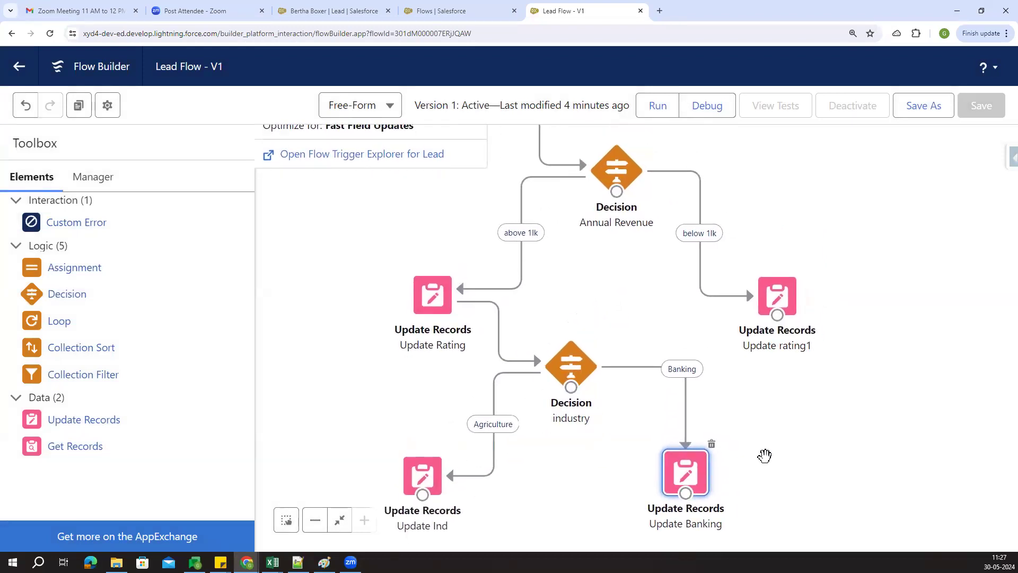
scroll(764, 455, up, 3)
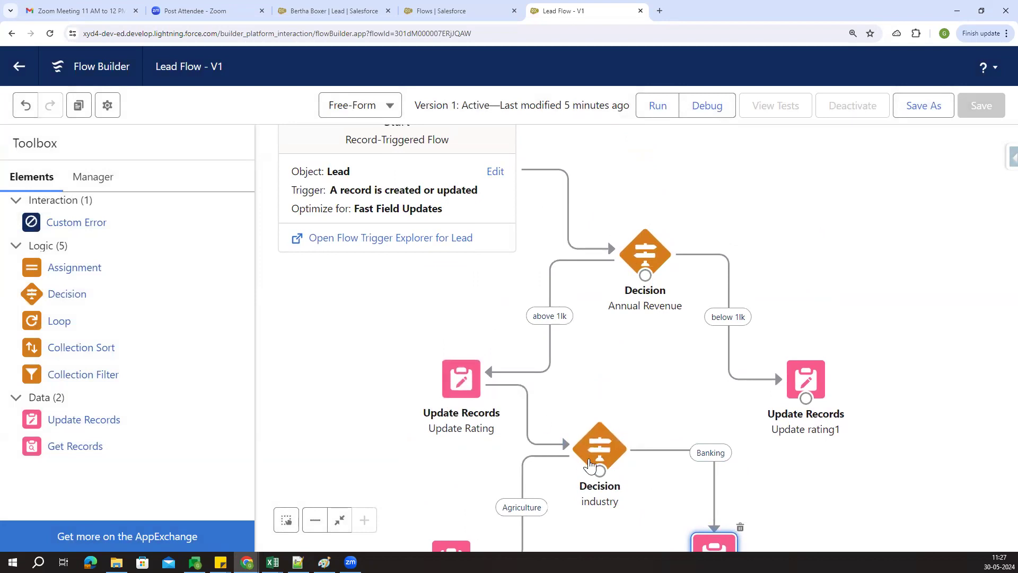
scroll(614, 454, down, 1)
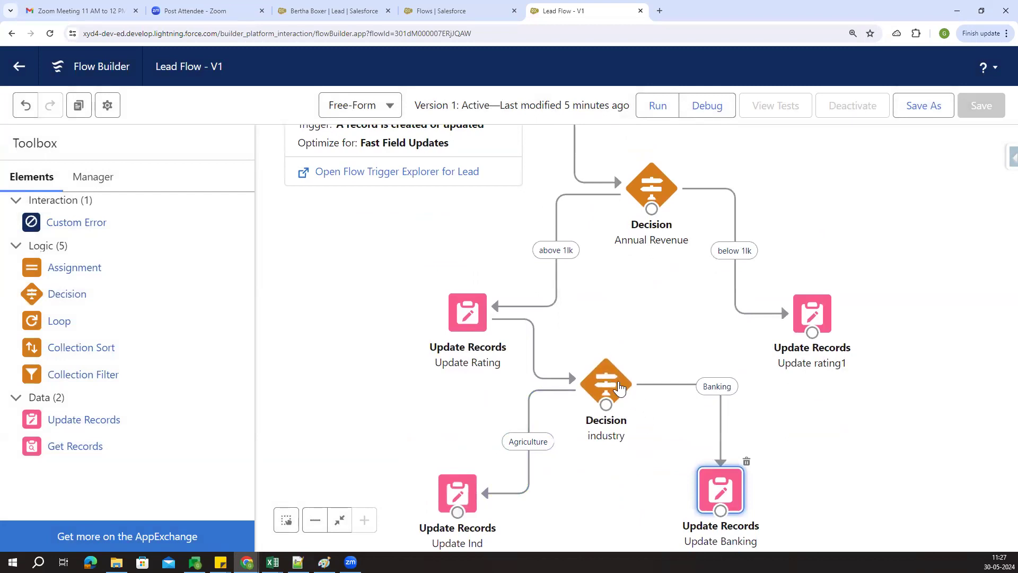
drag(689, 305, 662, 377)
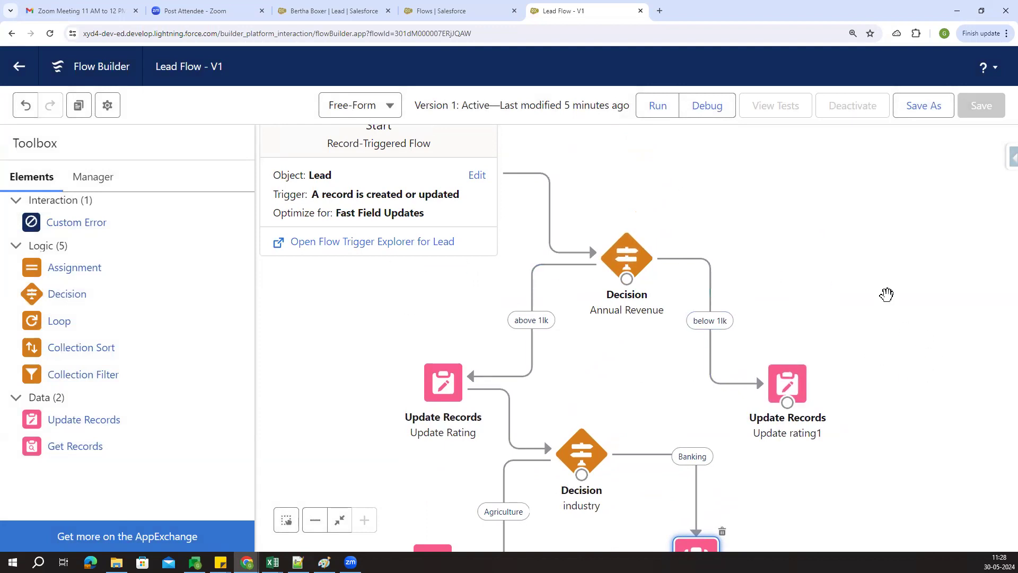
drag(886, 292, 857, 269)
click(919, 108)
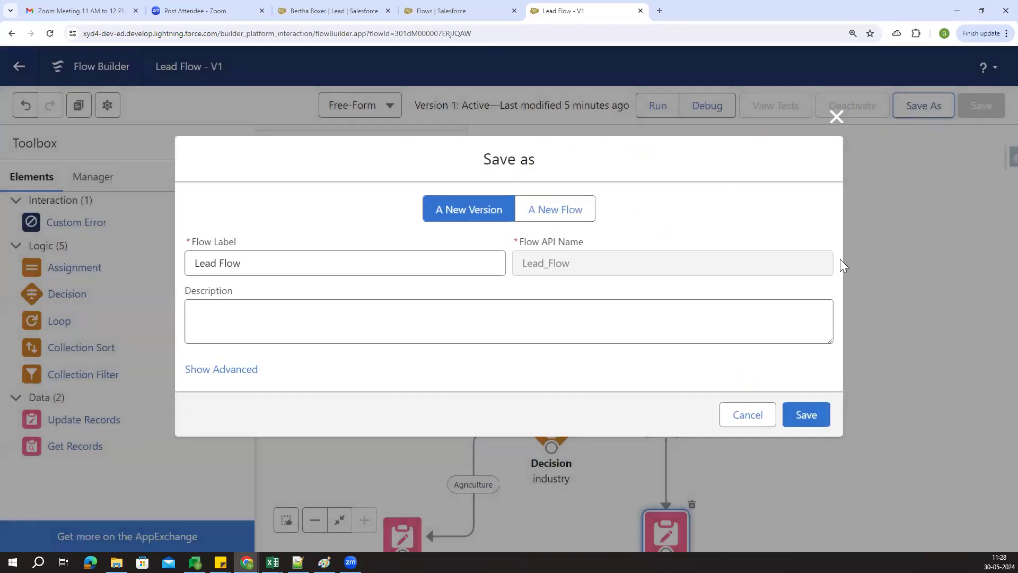
click(806, 415)
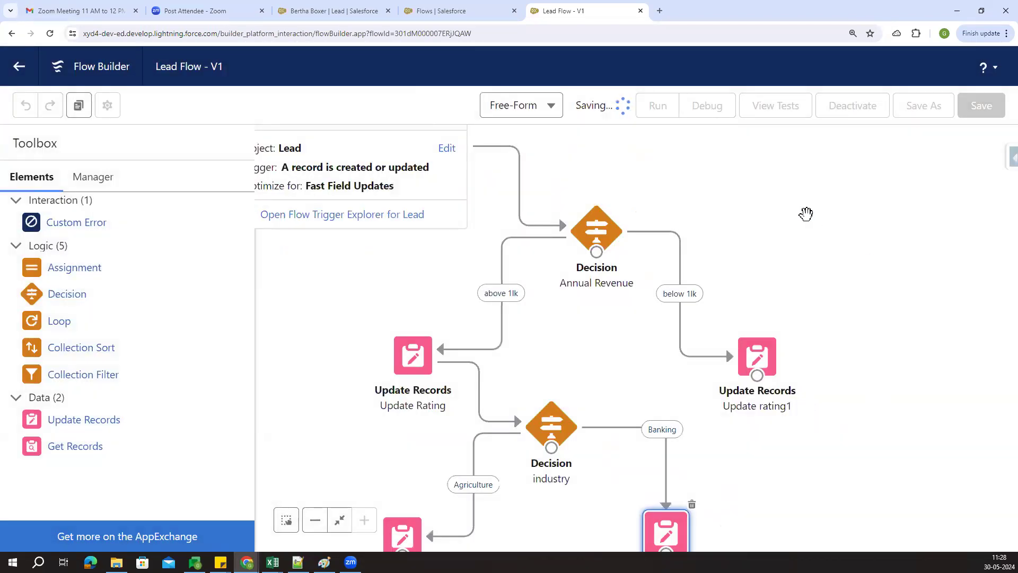
click(870, 106)
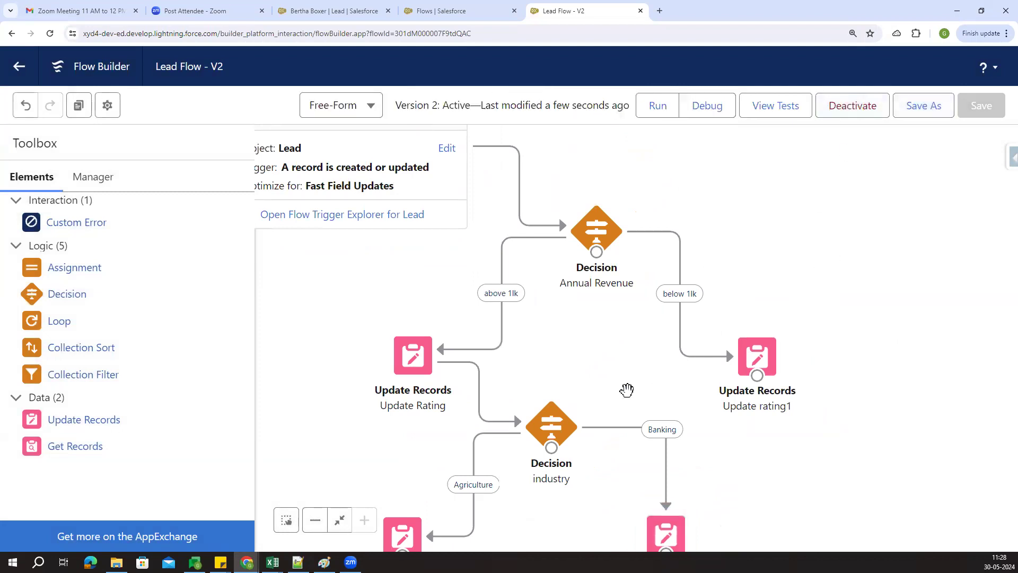
Switch the flow canvas from Free-Form to Auto-Layout
drag(626, 392, 634, 322)
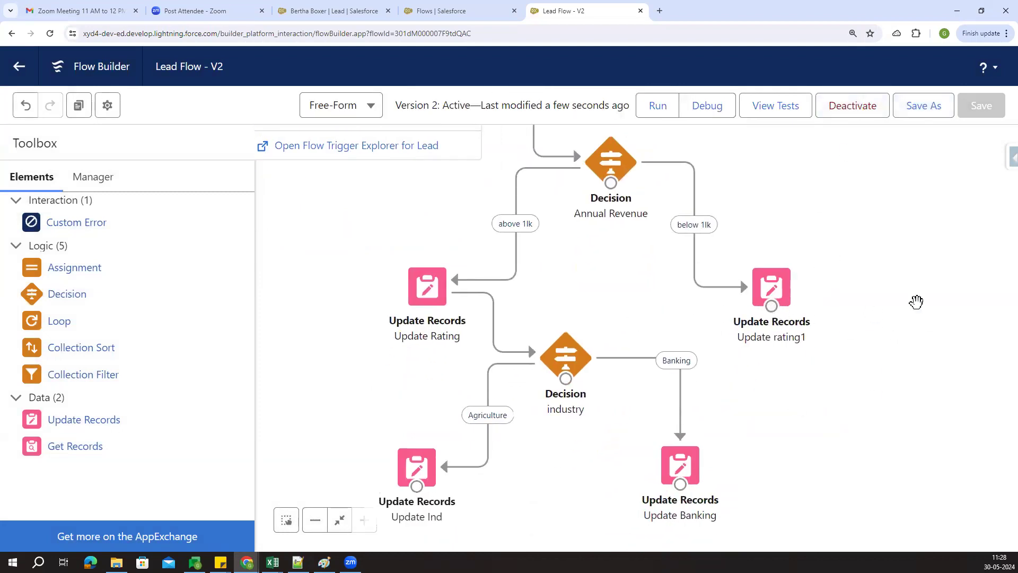
drag(814, 226, 828, 308)
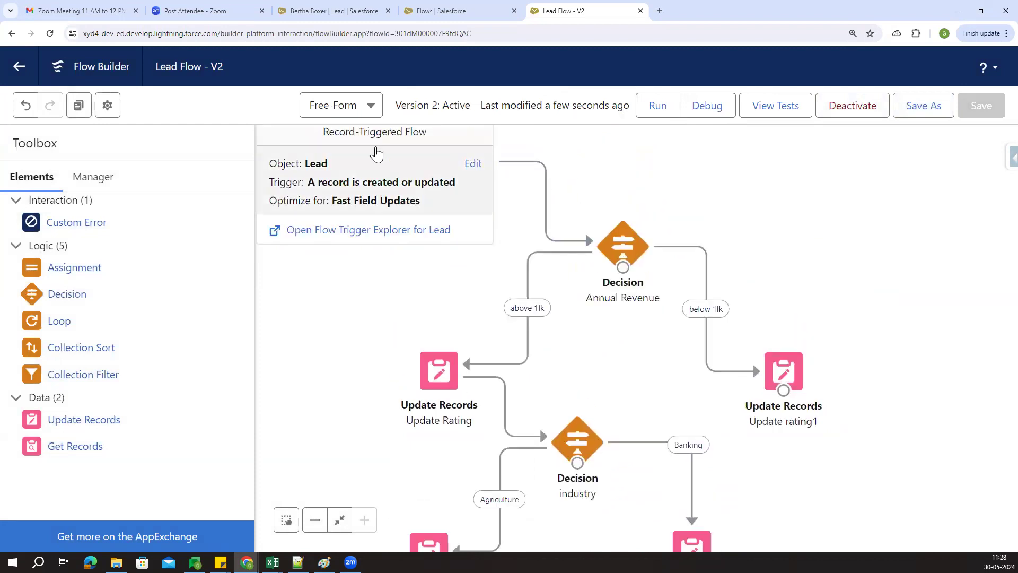
click(345, 112)
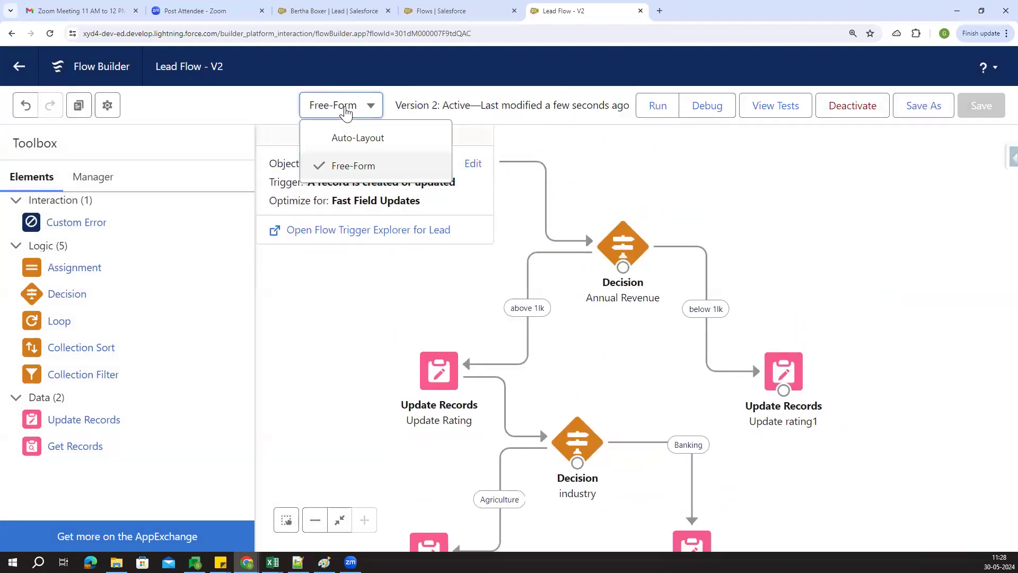
click(355, 138)
click(614, 349)
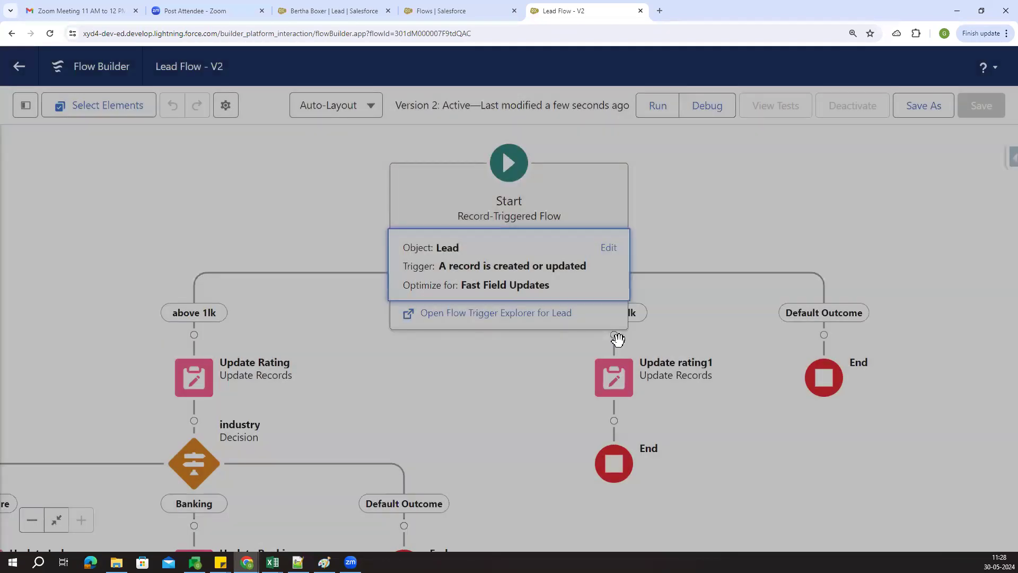
Examine the outcome branches and end points of the Annual Revenue and industry decisions in the auto-arranged flow
scroll(706, 332, down, 5)
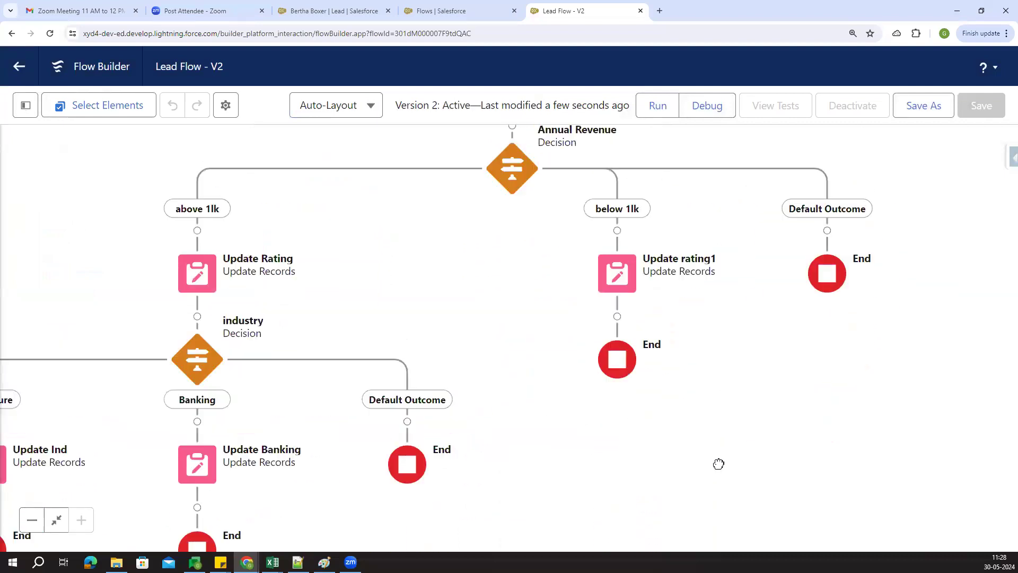
scroll(716, 464, up, 2)
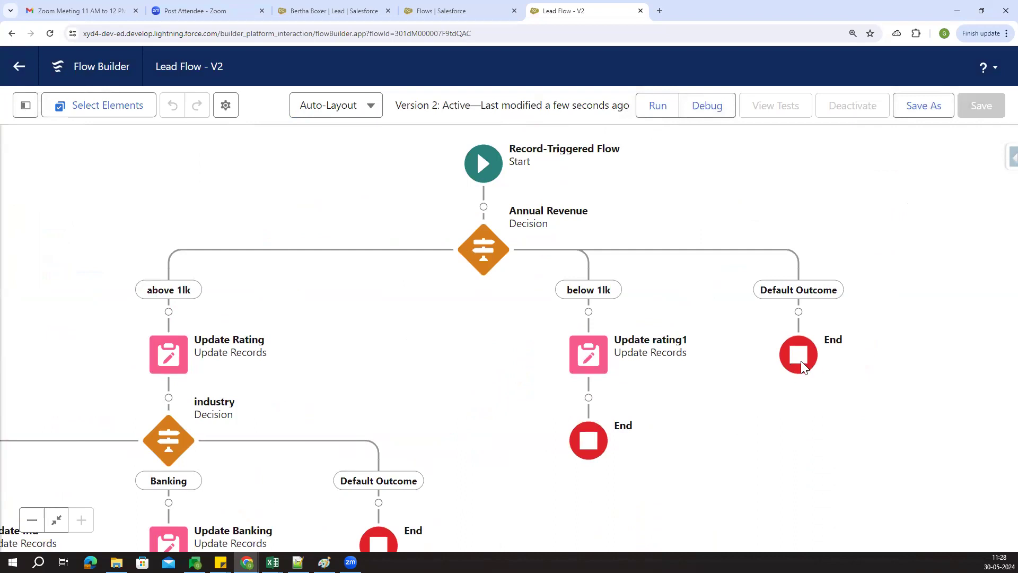
drag(505, 328, 582, 294)
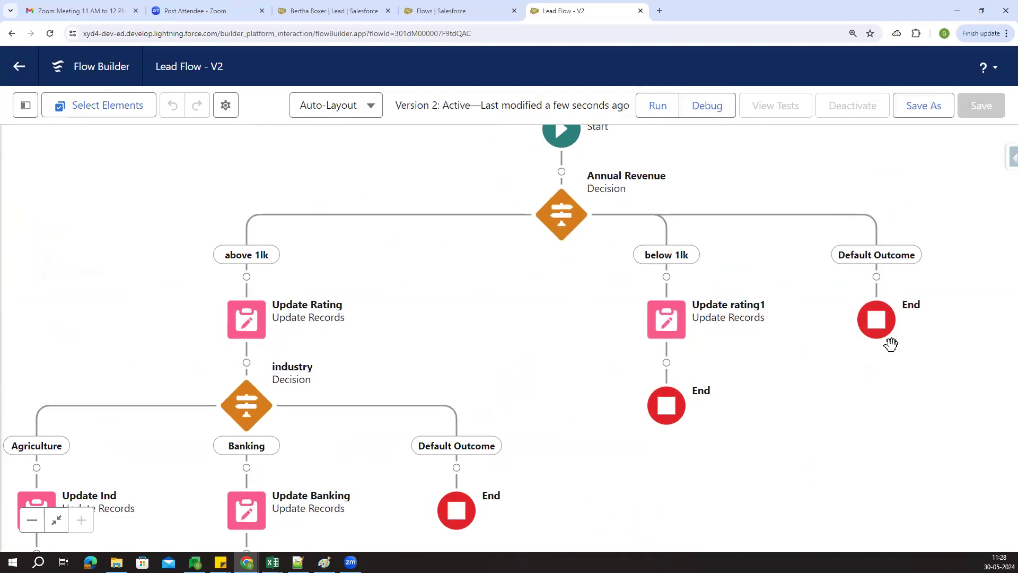
drag(800, 445, 870, 428)
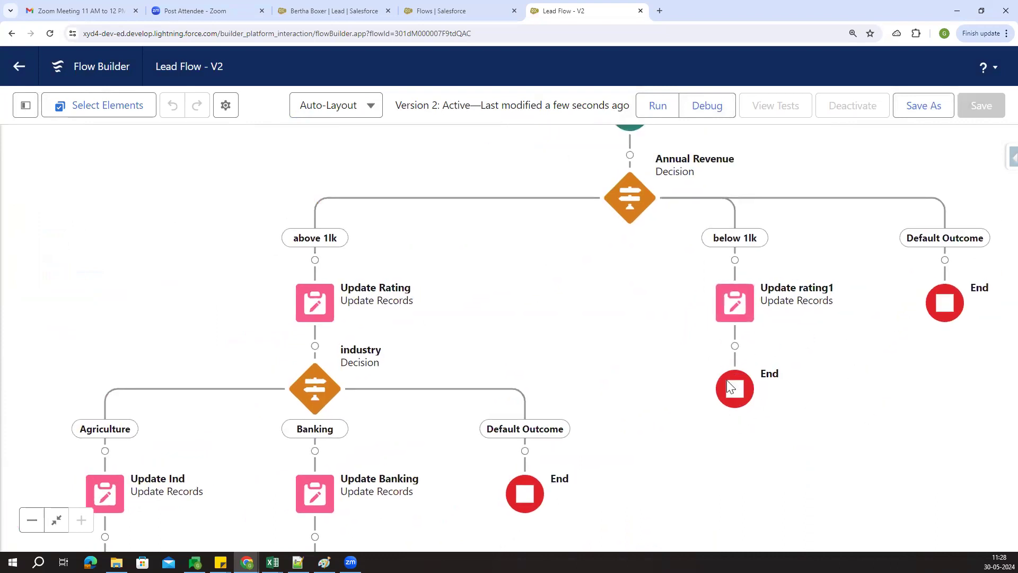
drag(690, 461, 763, 443)
drag(692, 312, 703, 350)
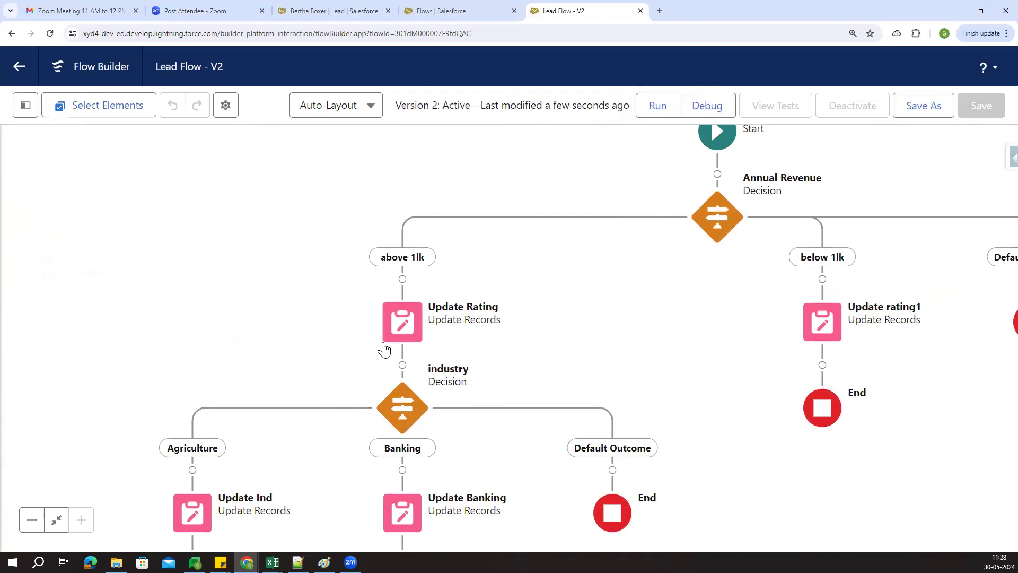
drag(459, 364, 498, 285)
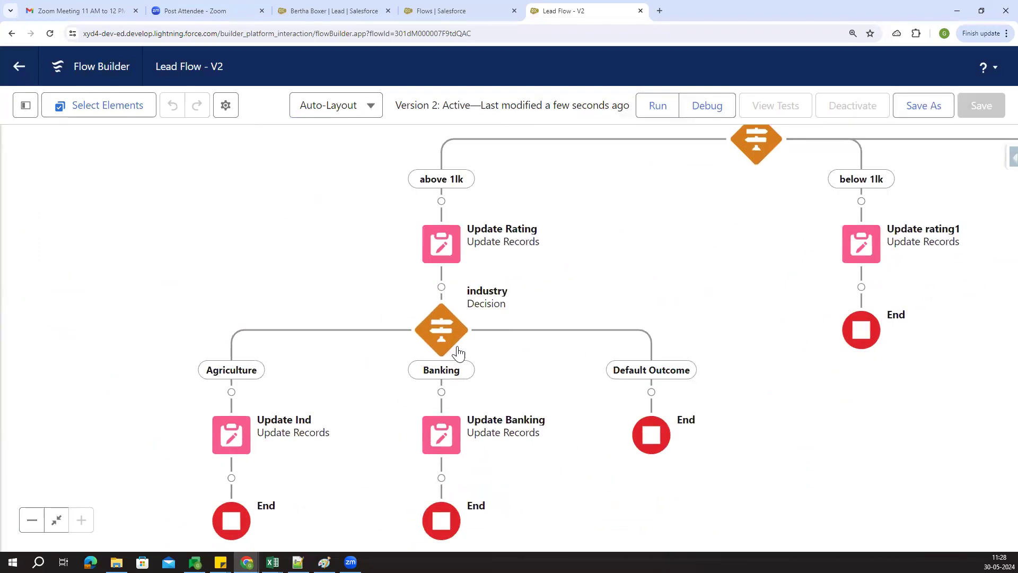
drag(427, 342, 446, 279)
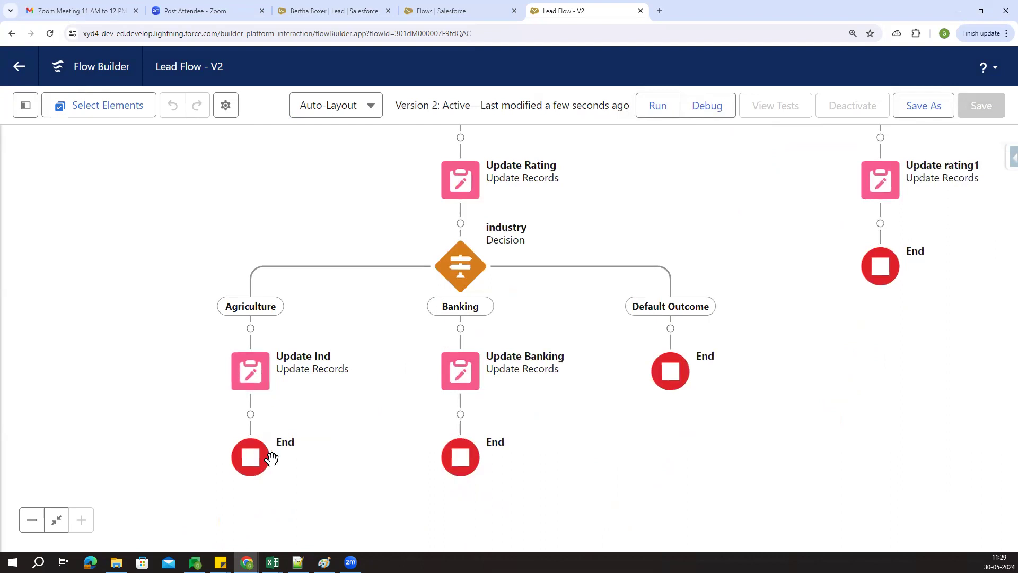
drag(361, 352, 334, 366)
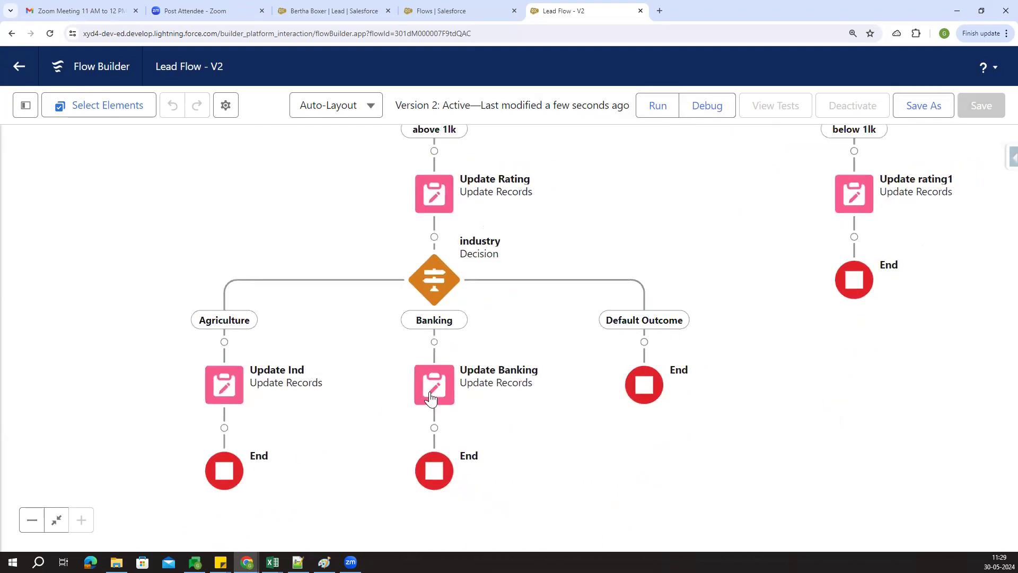
drag(541, 468, 531, 482)
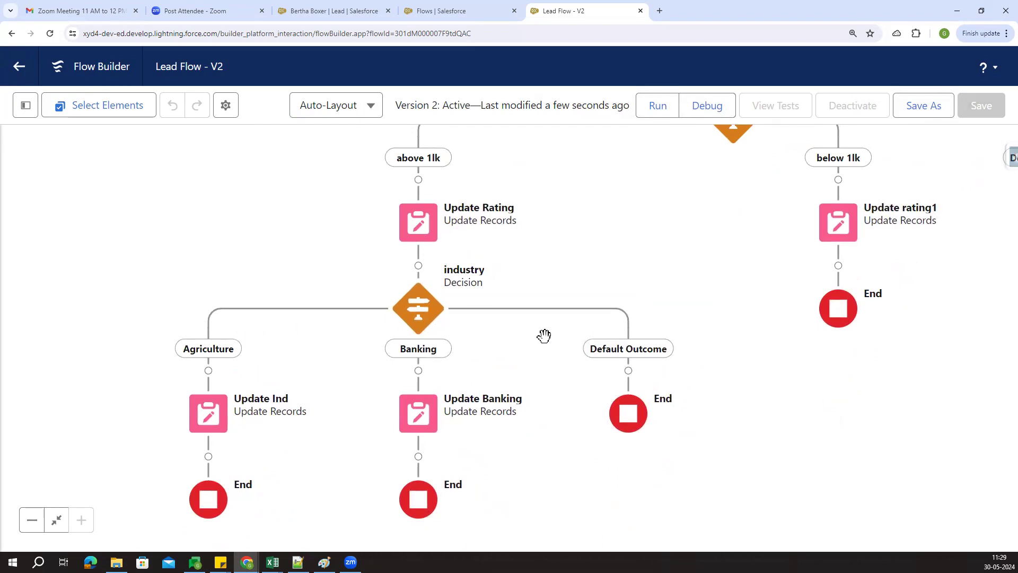
drag(544, 335, 498, 335)
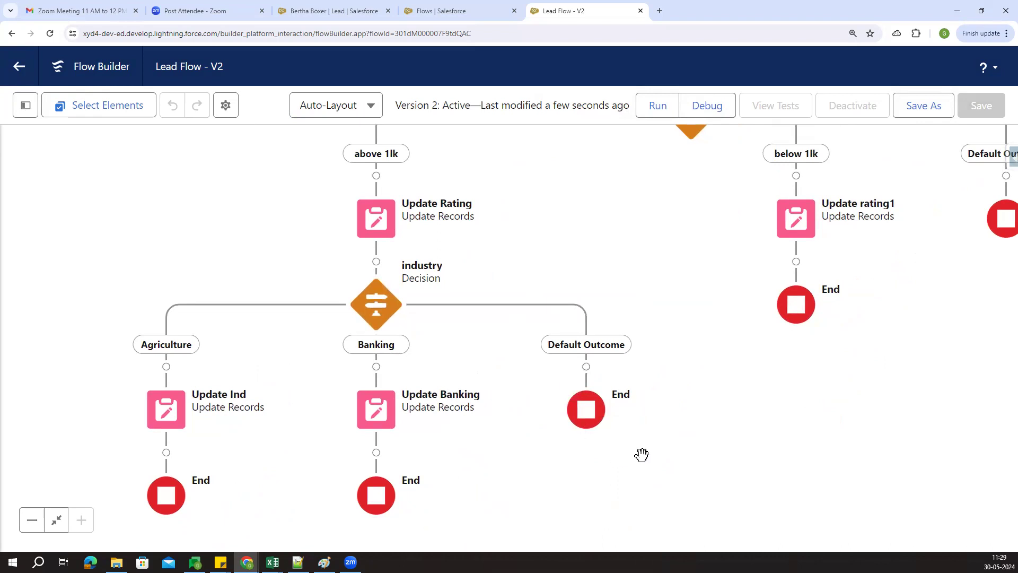
drag(688, 277, 614, 347)
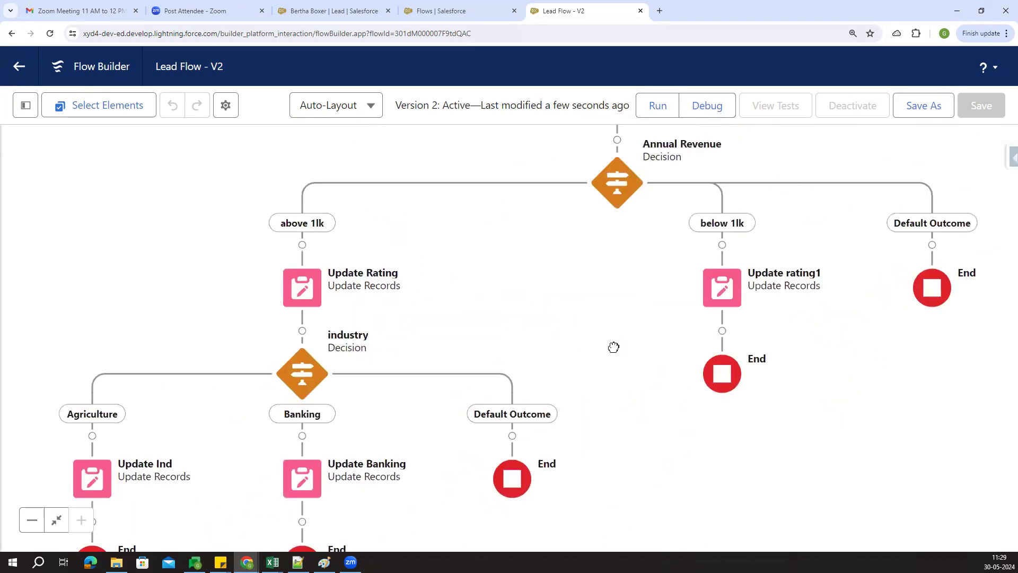
Reduce the browser's page zoom by two levels so the whole flow fits on the canvas
click(997, 35)
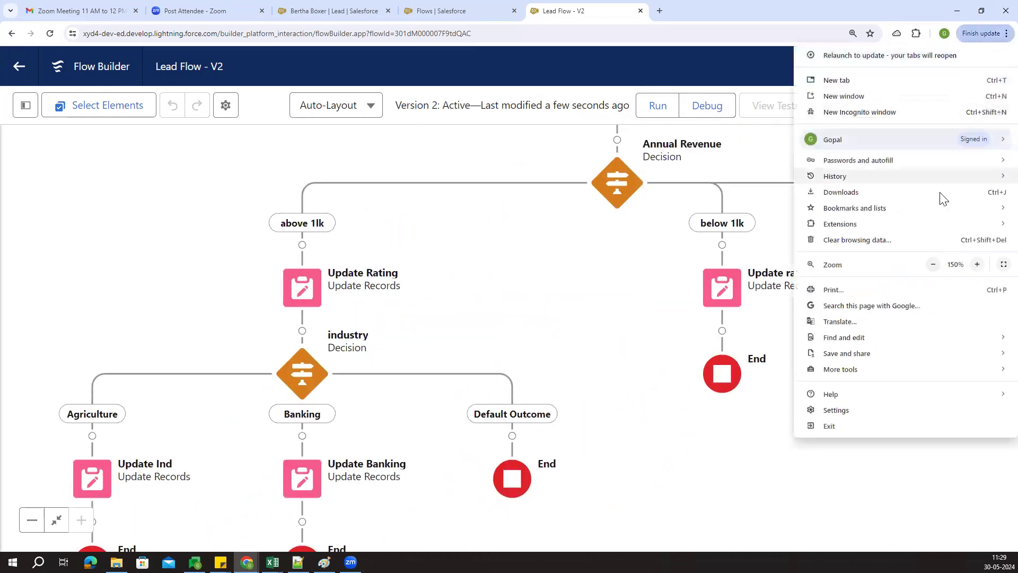
click(932, 264)
click(930, 264)
drag(674, 308, 769, 372)
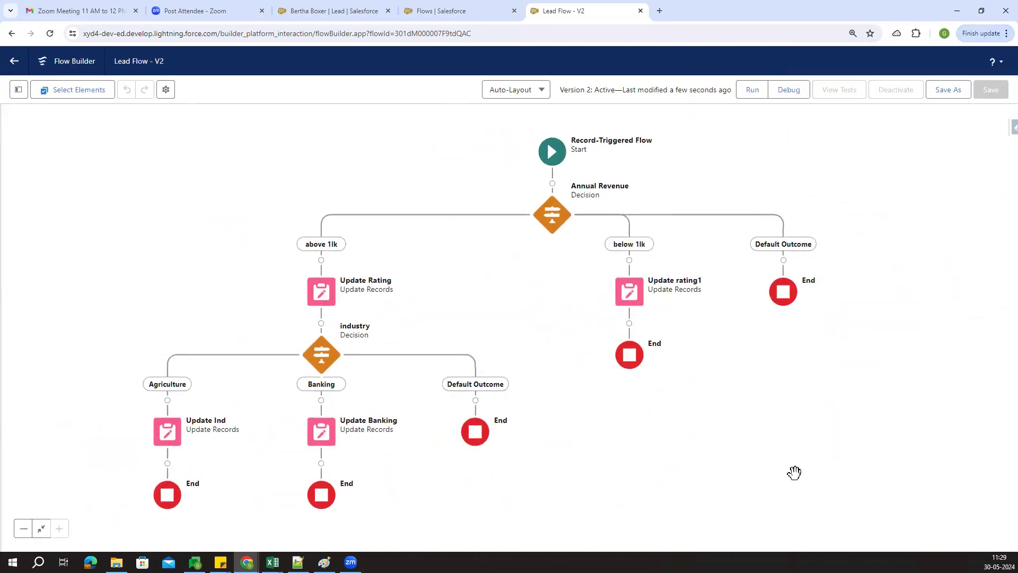
Switch the flow canvas back to the Free-Form layout
click(530, 89)
click(544, 134)
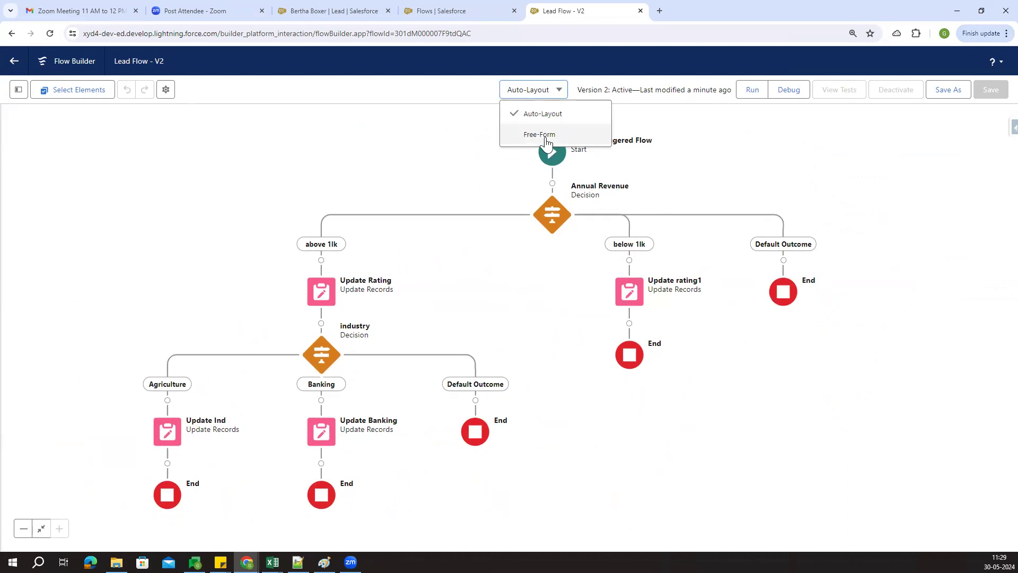
drag(469, 264, 520, 270)
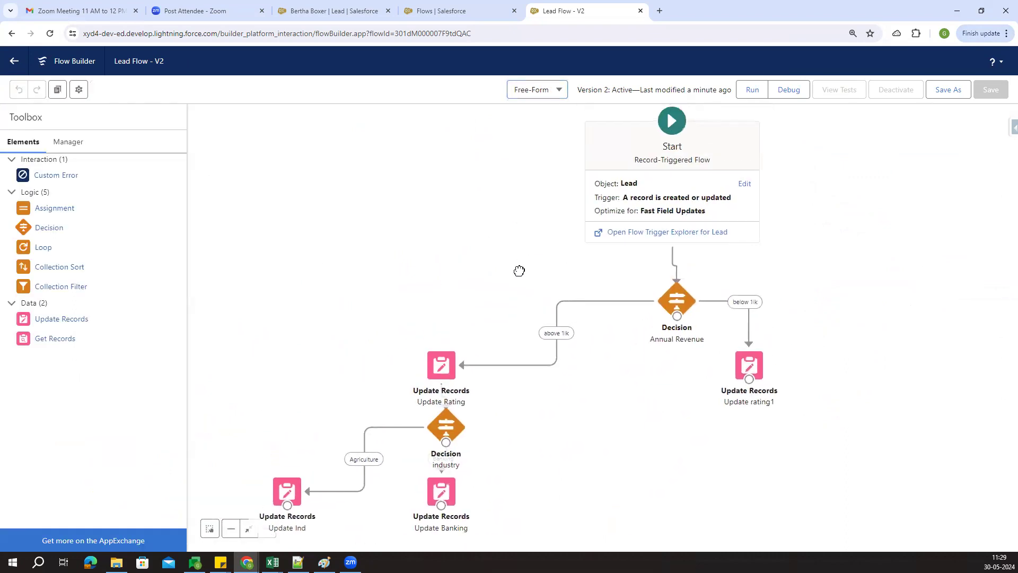
Switch the flow canvas to Auto-Layout and view the outcome branches of both decisions
drag(578, 440, 569, 413)
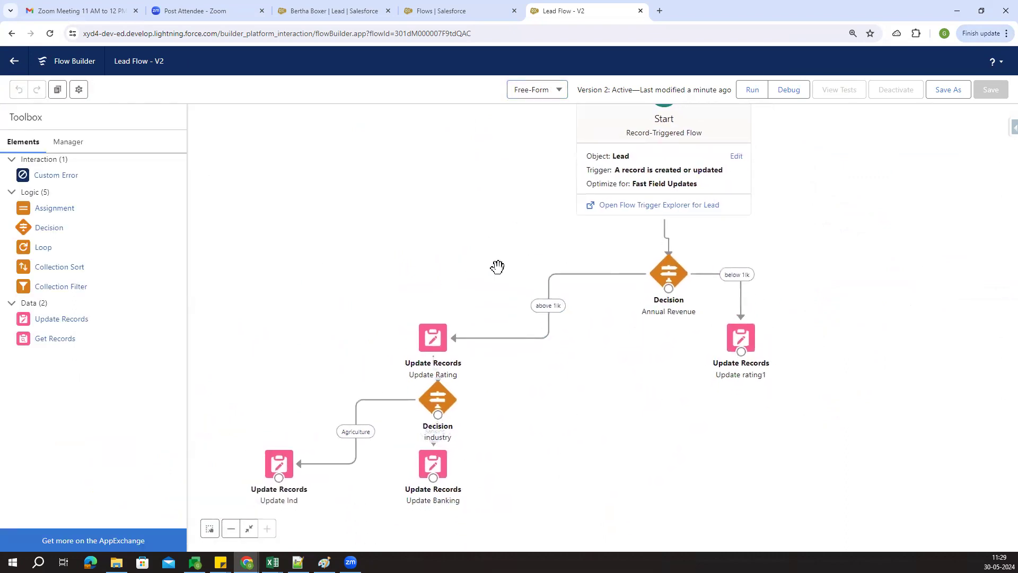
click(530, 95)
click(545, 117)
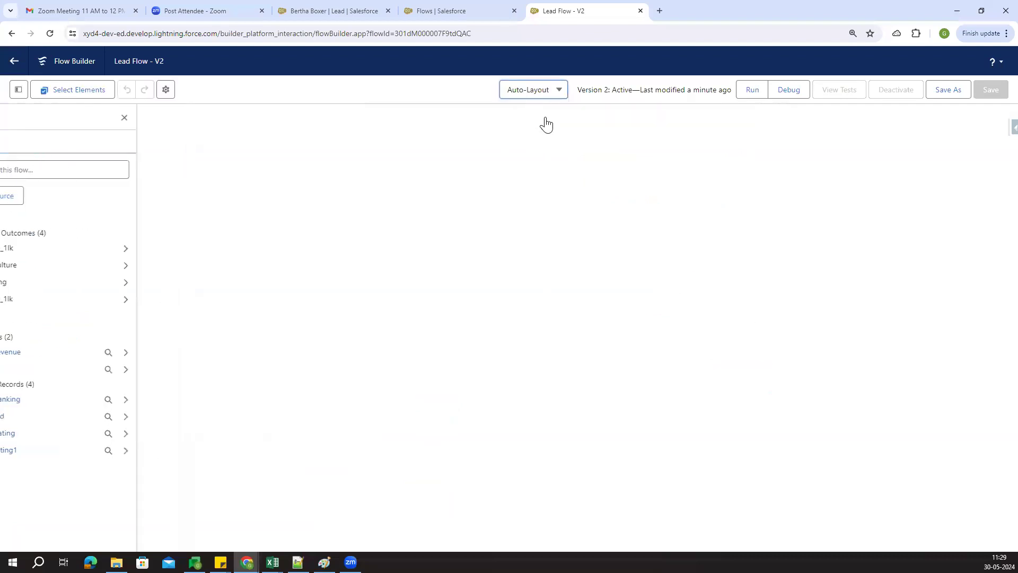
drag(482, 337, 566, 333)
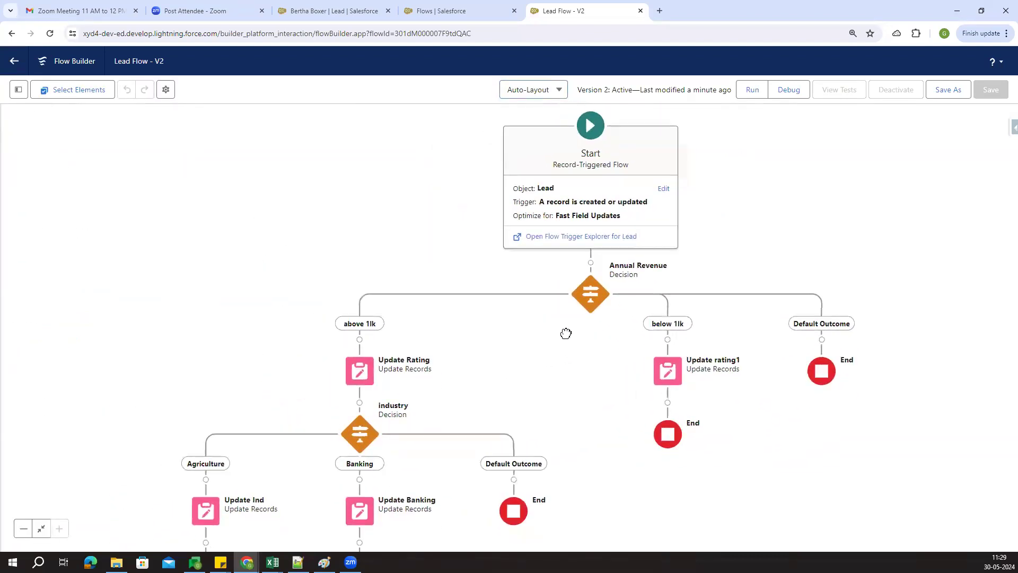
Return to the open lead record, enlarge its page zoom to 150% and reload the record
click(299, 7)
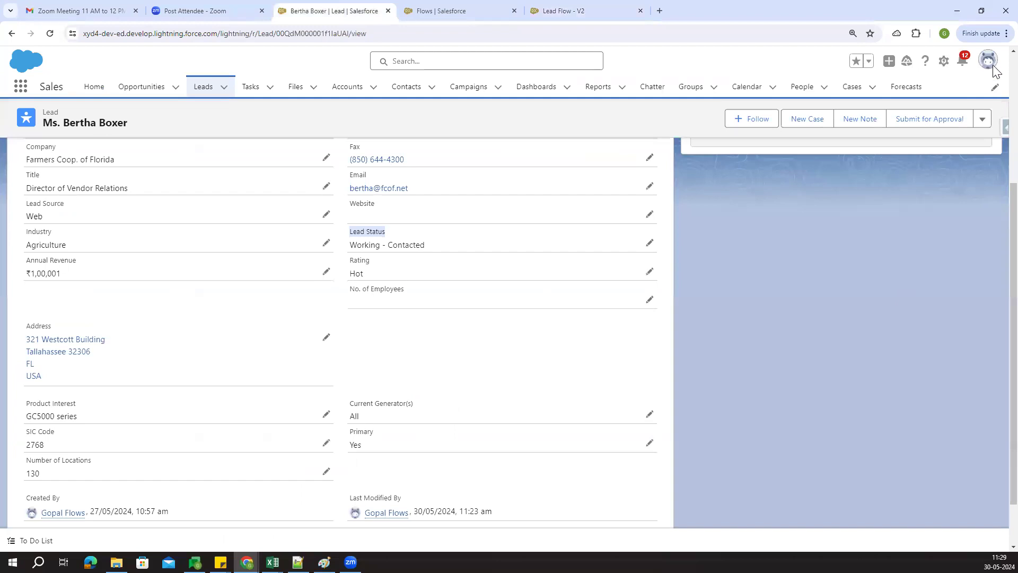
click(995, 38)
click(978, 264)
click(978, 264)
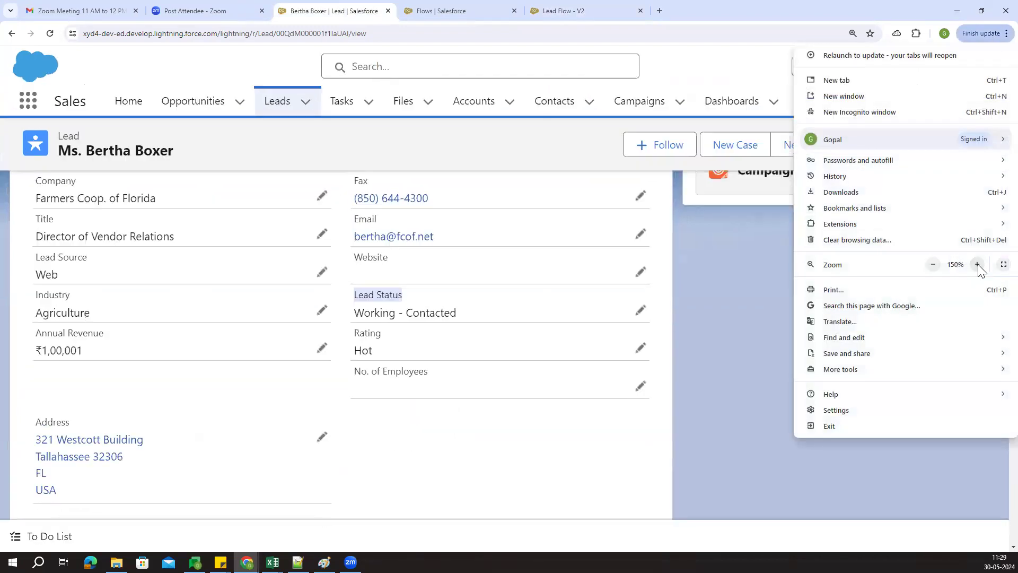
click(785, 338)
scroll(785, 339, up, 5)
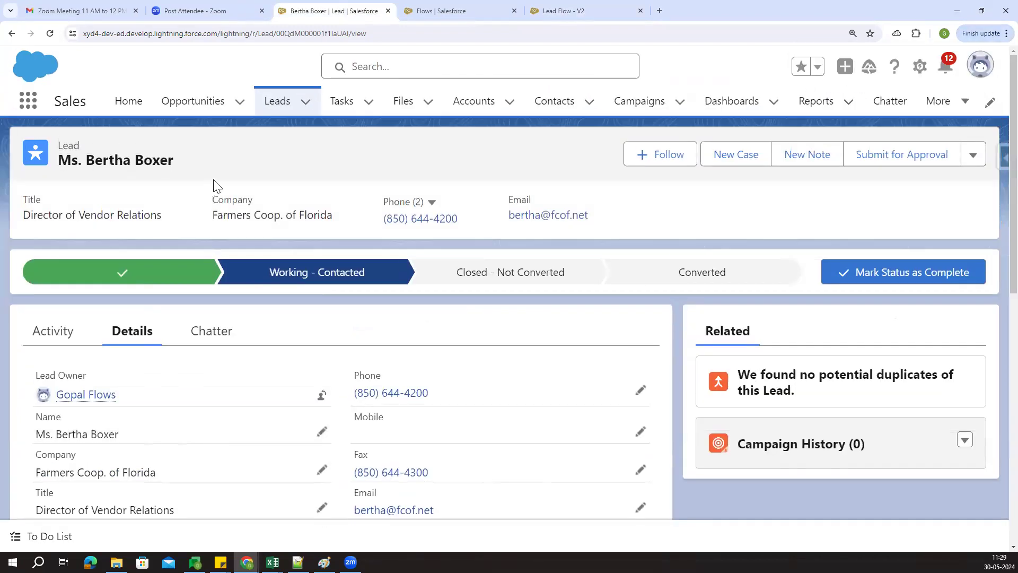
click(50, 33)
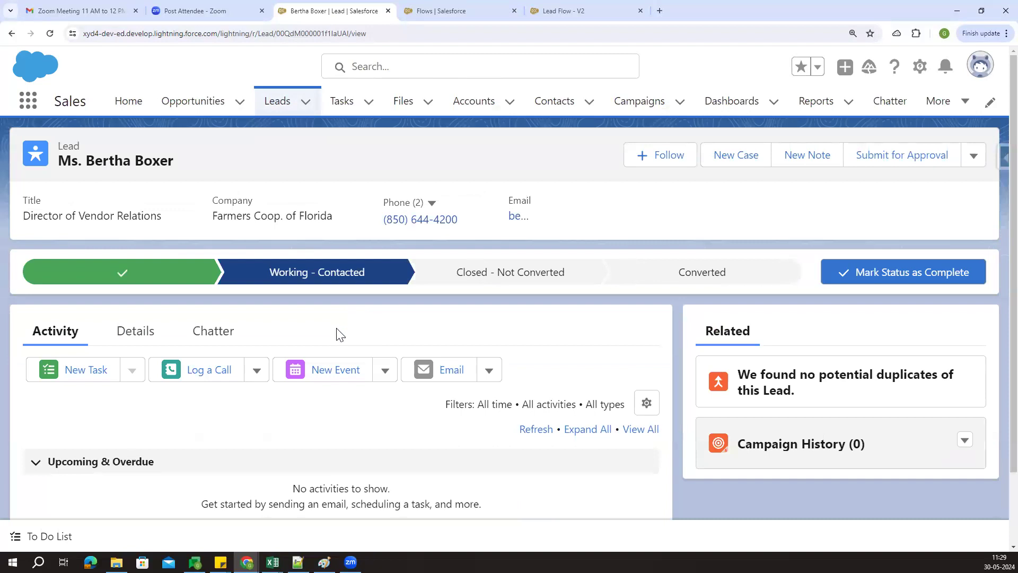
Open the lead's details for editing and set Rating to Cold
scroll(318, 318, down, 1)
click(129, 299)
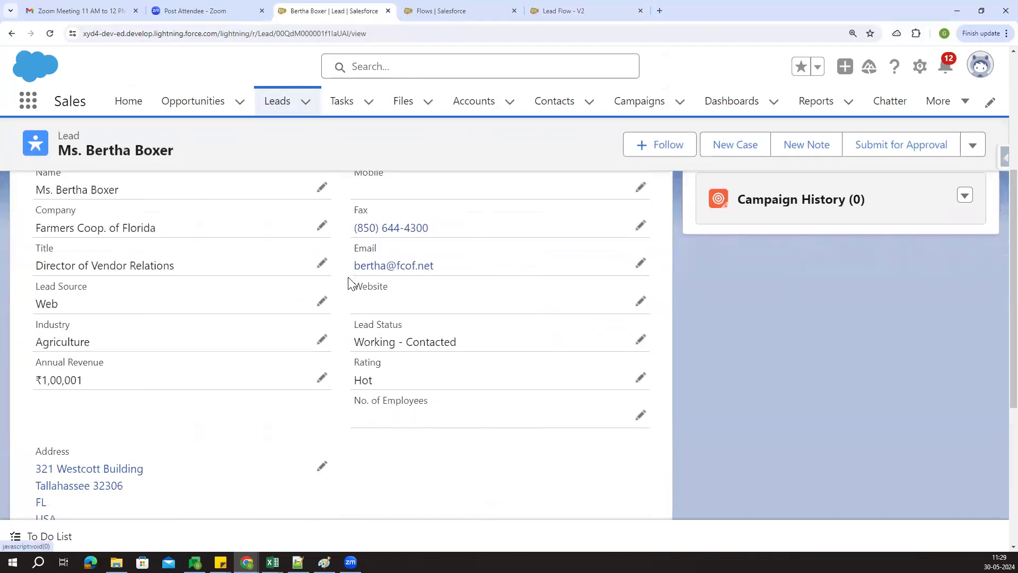
scroll(292, 297, down, 2)
click(323, 270)
click(398, 298)
click(406, 417)
Set the lead's Industry to Chemicals and its Annual Revenue to 5000
click(189, 305)
click(218, 250)
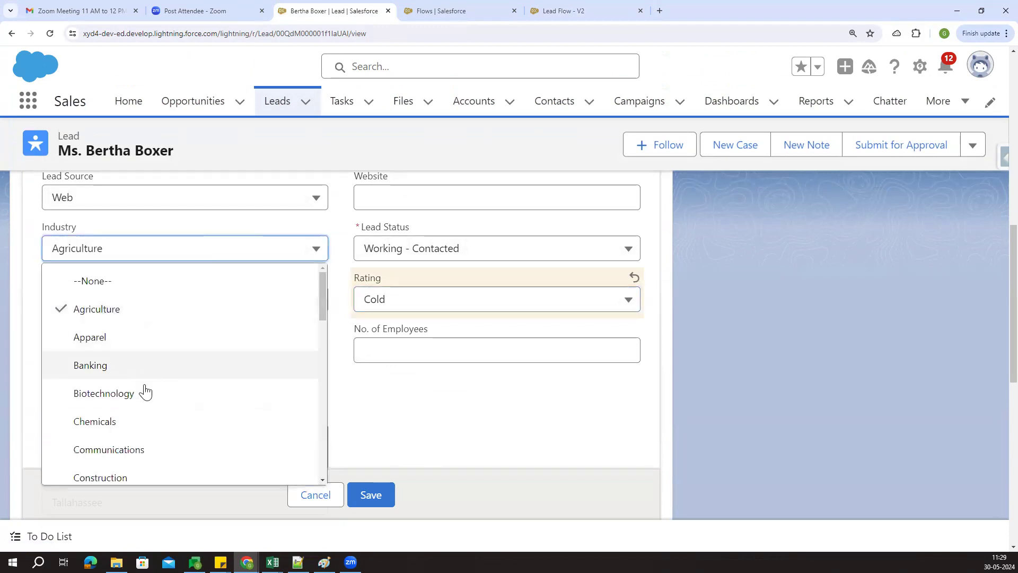
click(137, 426)
click(41, 298)
drag(41, 297, 87, 265)
key(BackSpace)
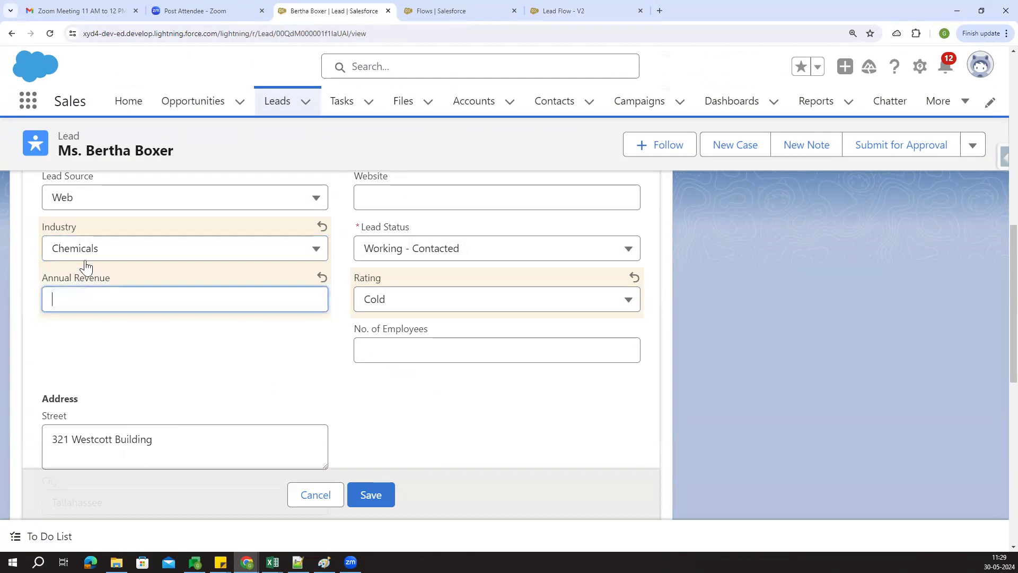
text(5000)
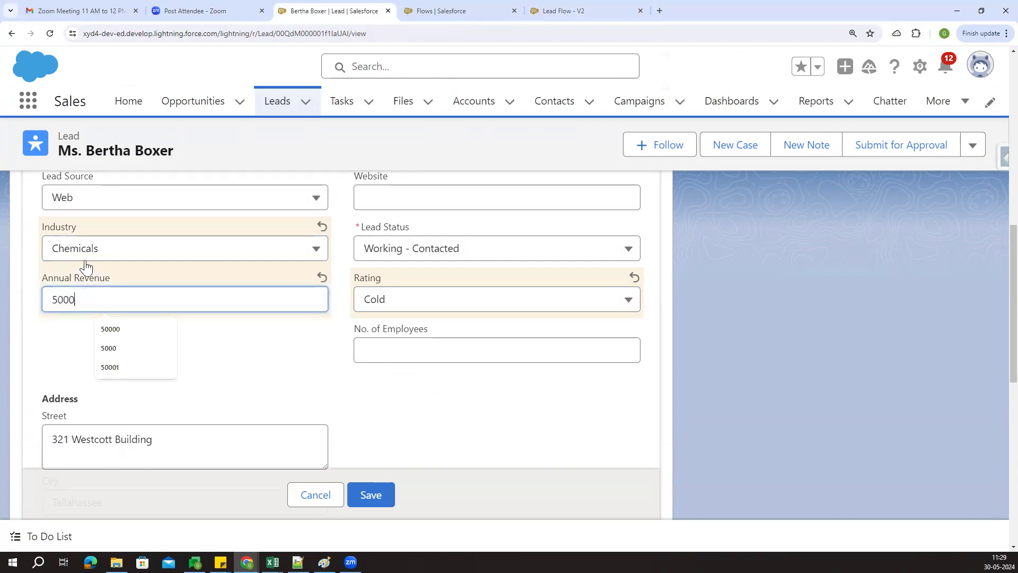
key(Tab)
Set the lead's Rating to Warm and save the record
click(390, 308)
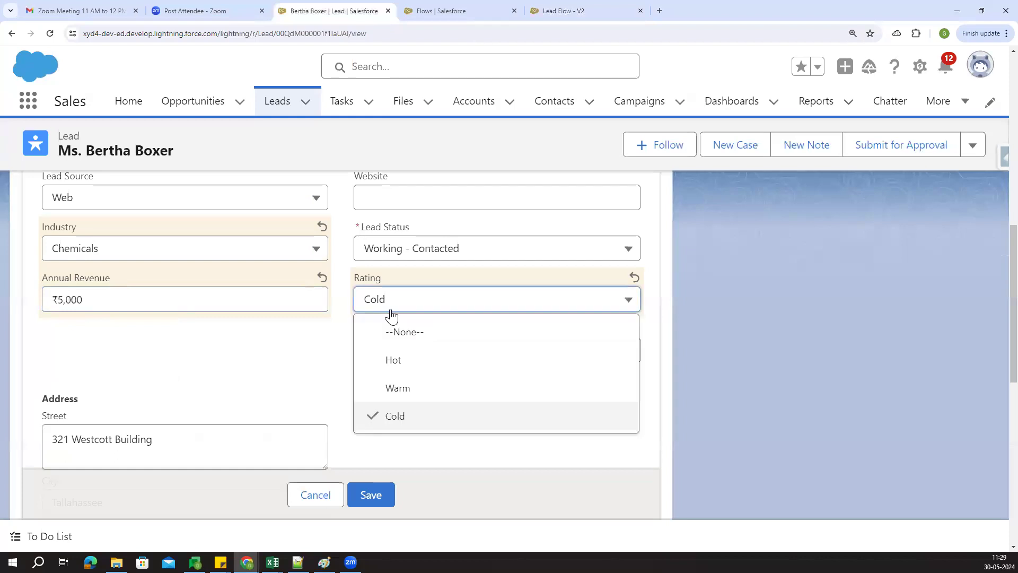
click(398, 390)
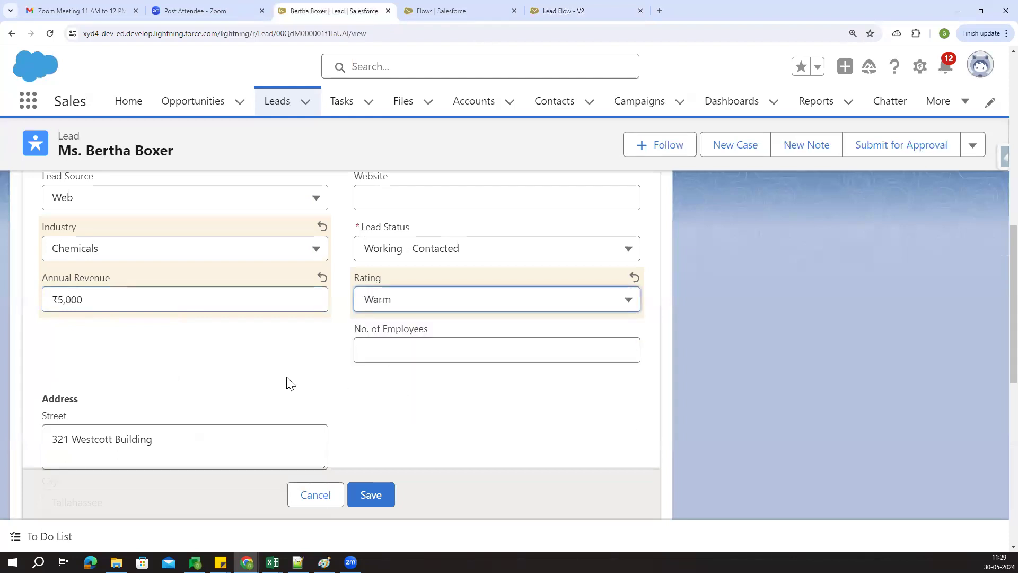
click(412, 309)
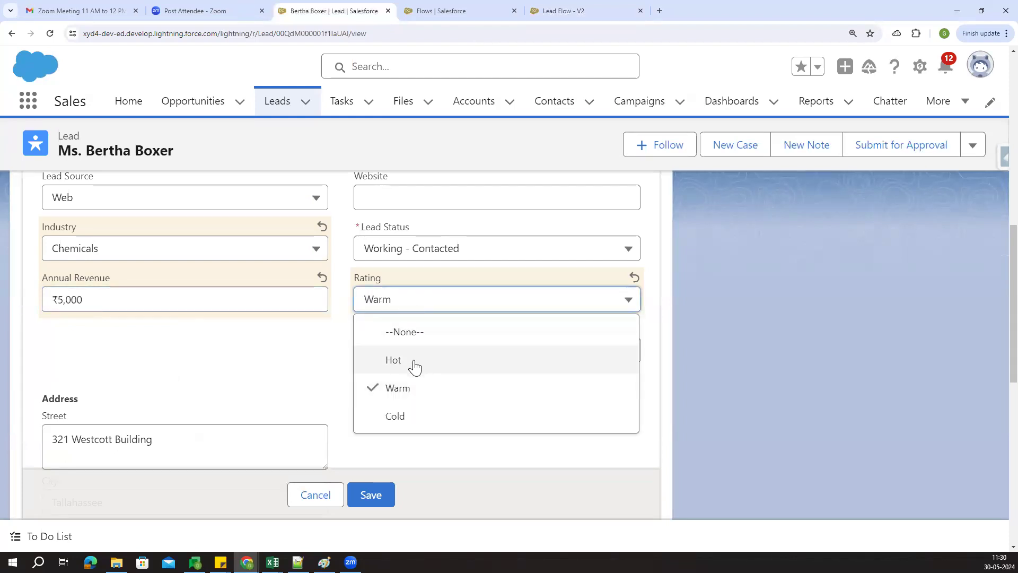
click(277, 401)
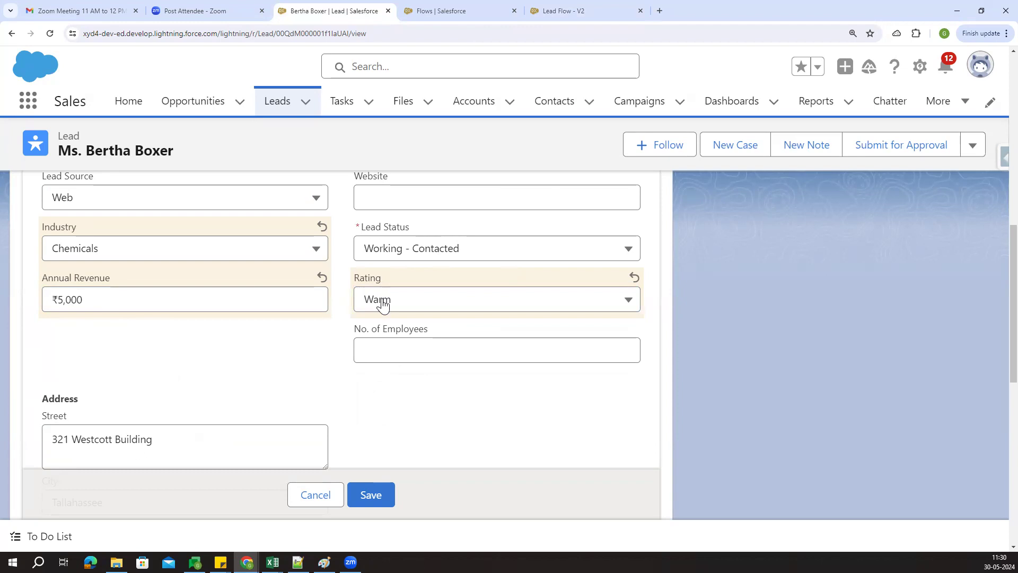
click(374, 494)
scroll(442, 419, up, 3)
scroll(442, 382, up, 1)
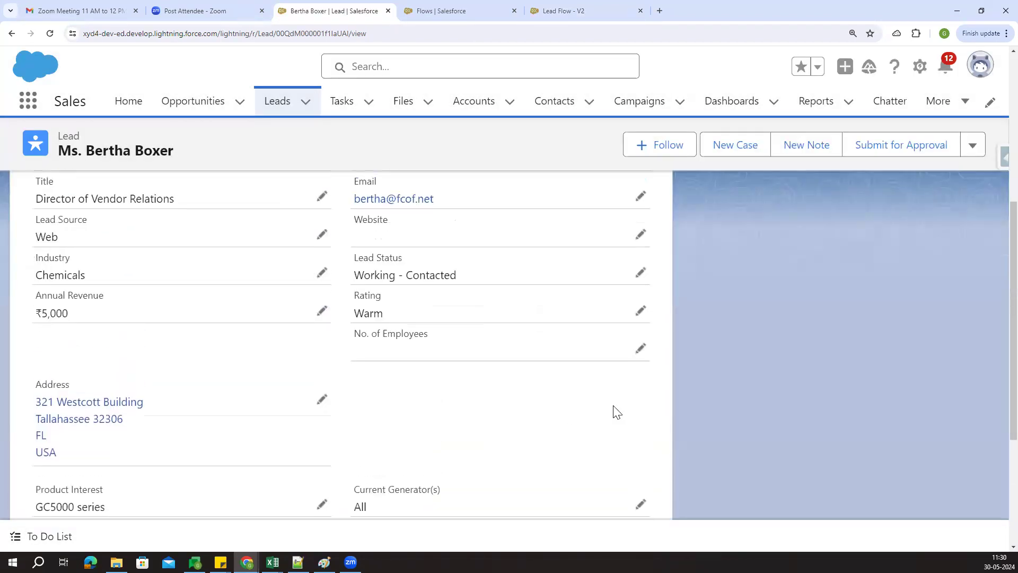
Reload the lead record and the Lead Flow - V2 page in Flow Builder
click(50, 34)
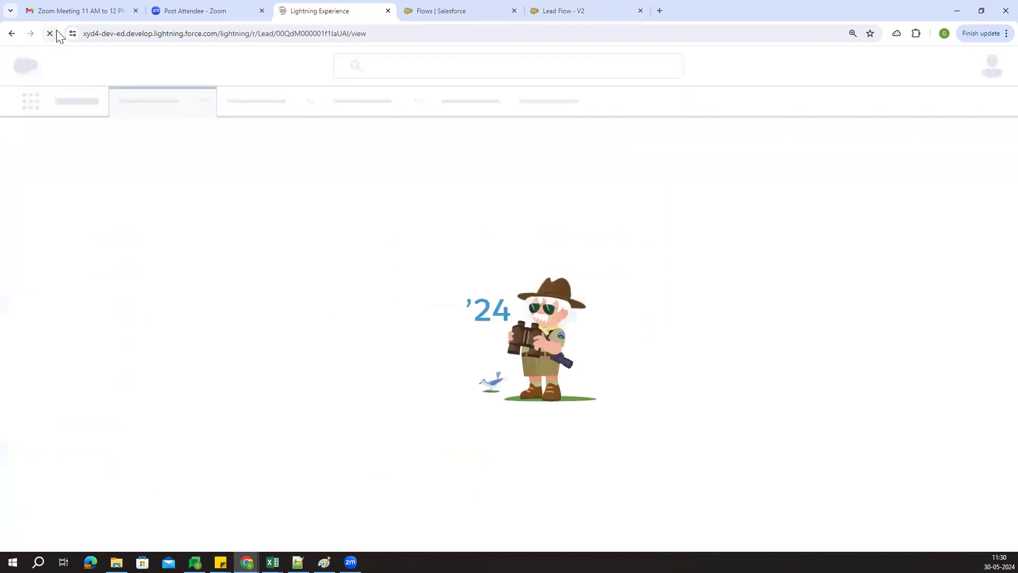
click(607, 6)
drag(518, 191, 520, 216)
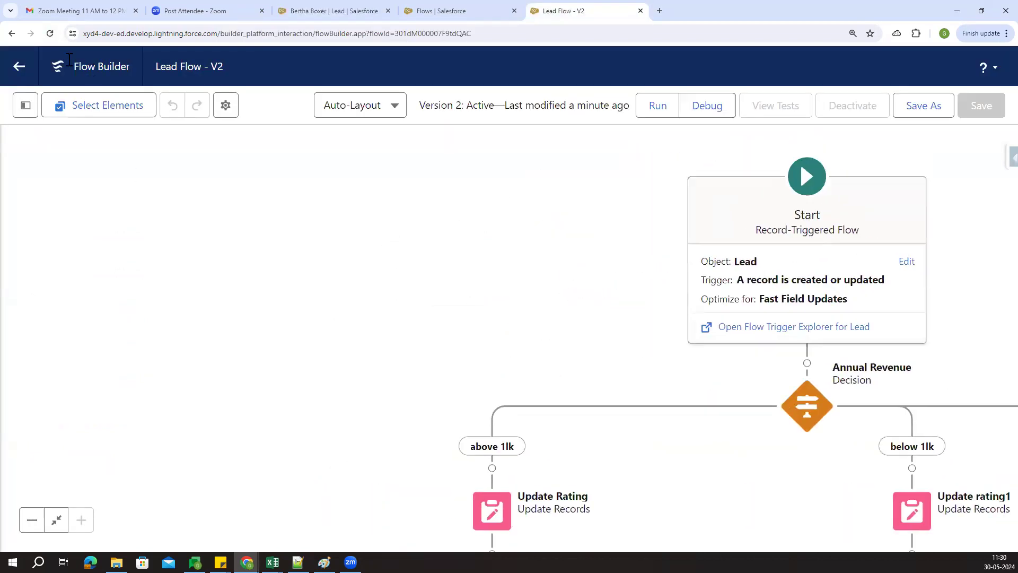
click(50, 33)
click(554, 102)
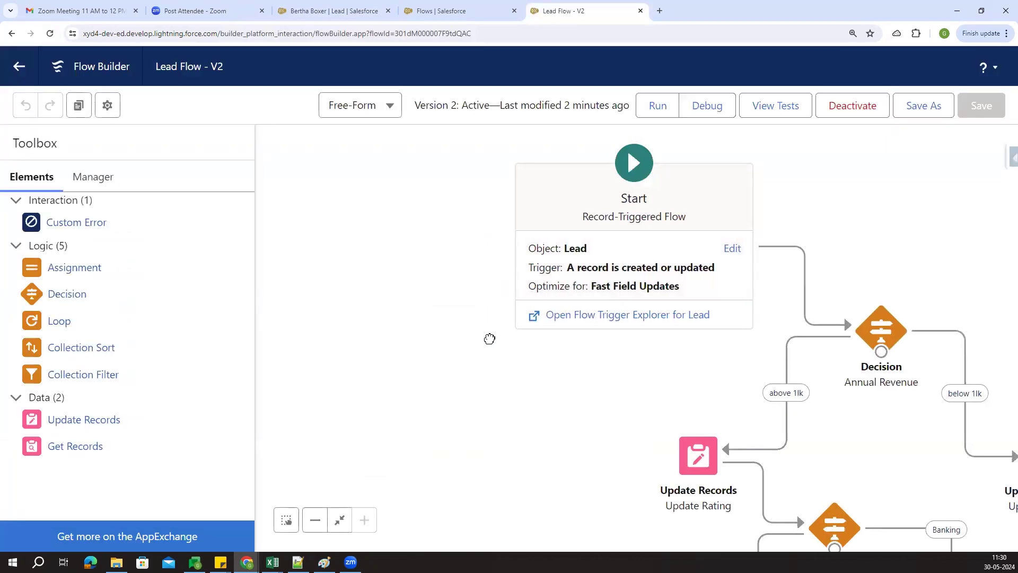
Open the lead's Annual Revenue for editing in its details and save the record again
click(313, 10)
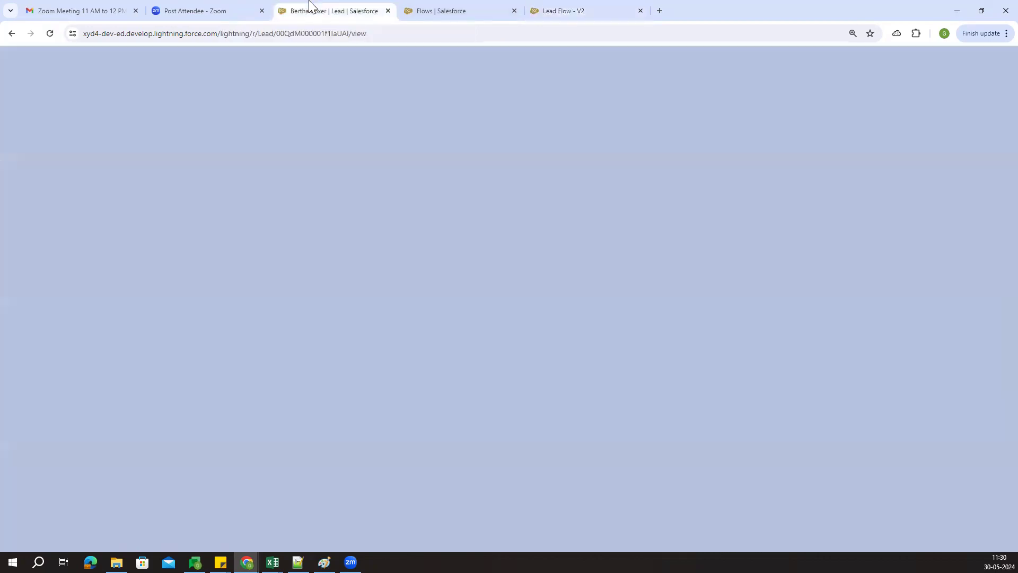
click(140, 331)
scroll(325, 308, down, 3)
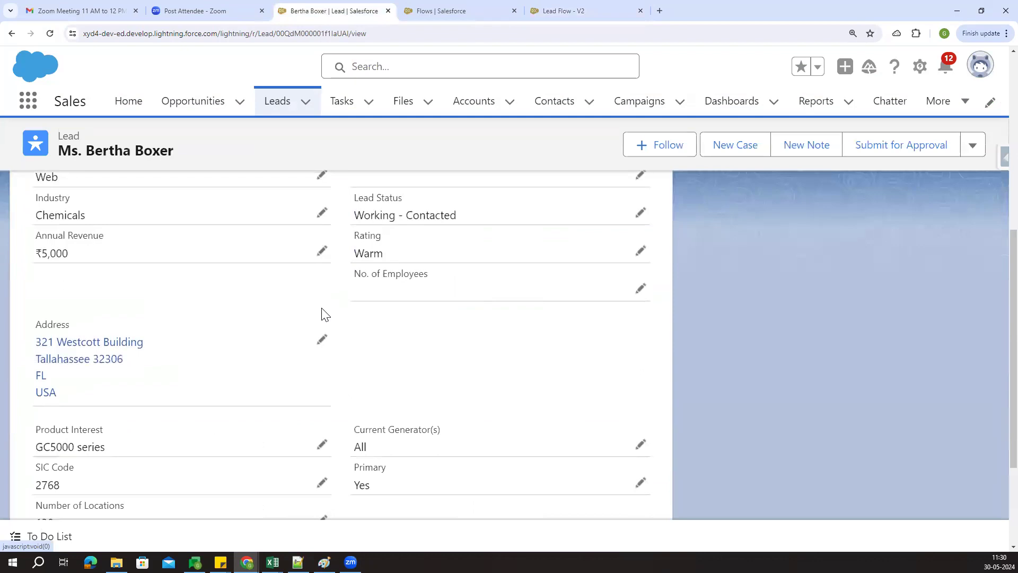
click(324, 254)
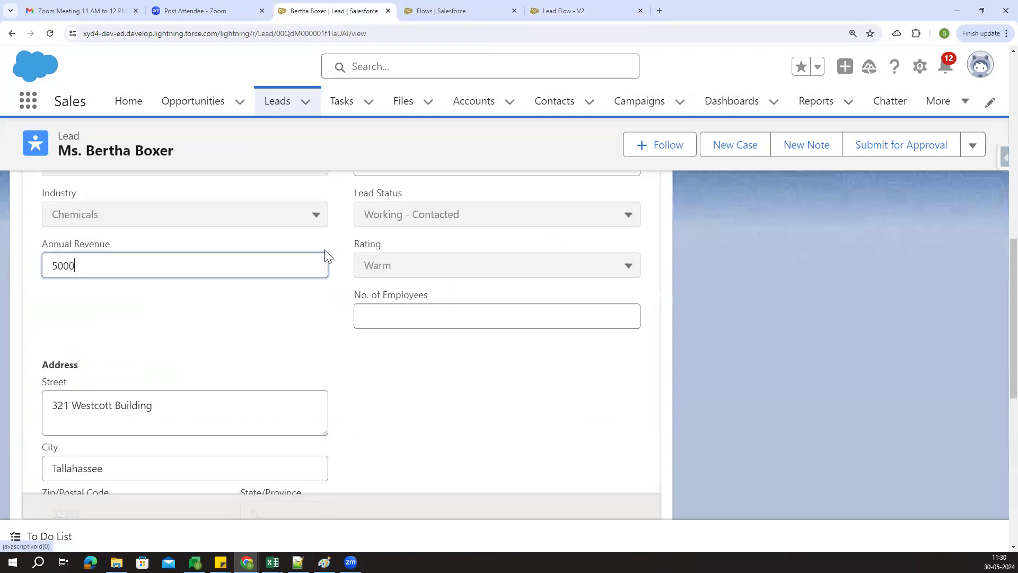
click(153, 260)
click(118, 301)
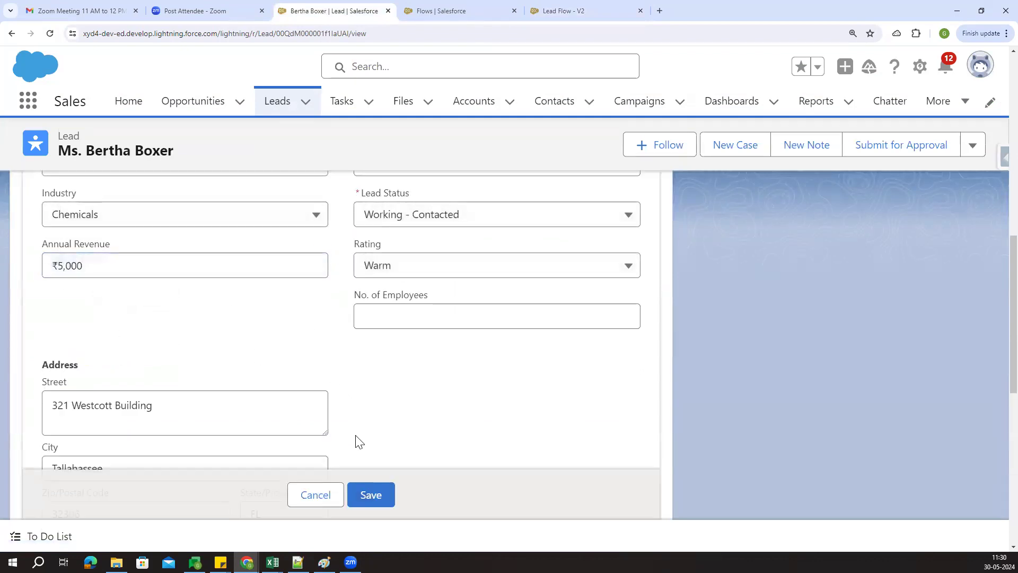
click(373, 496)
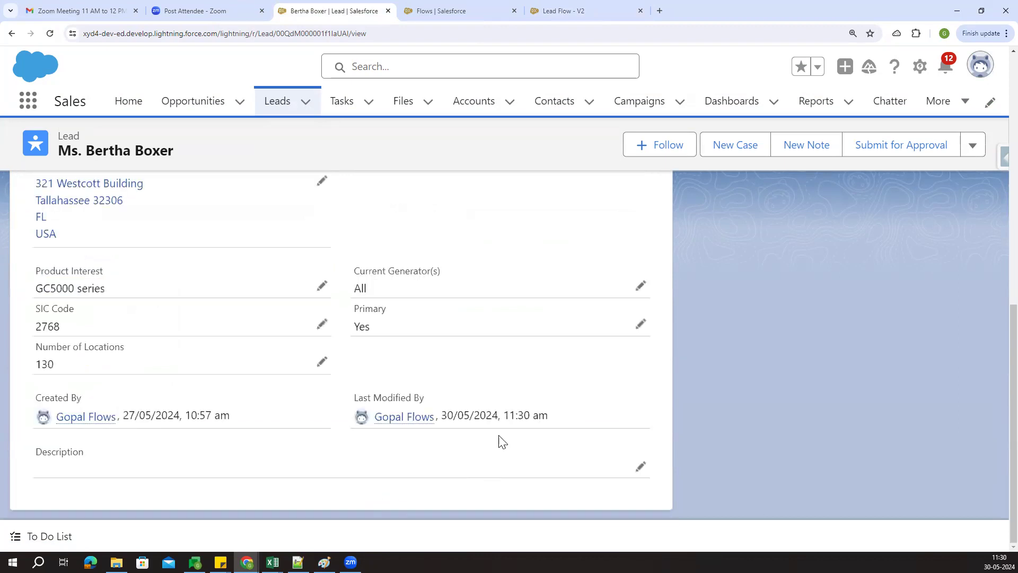
scroll(443, 396, up, 2)
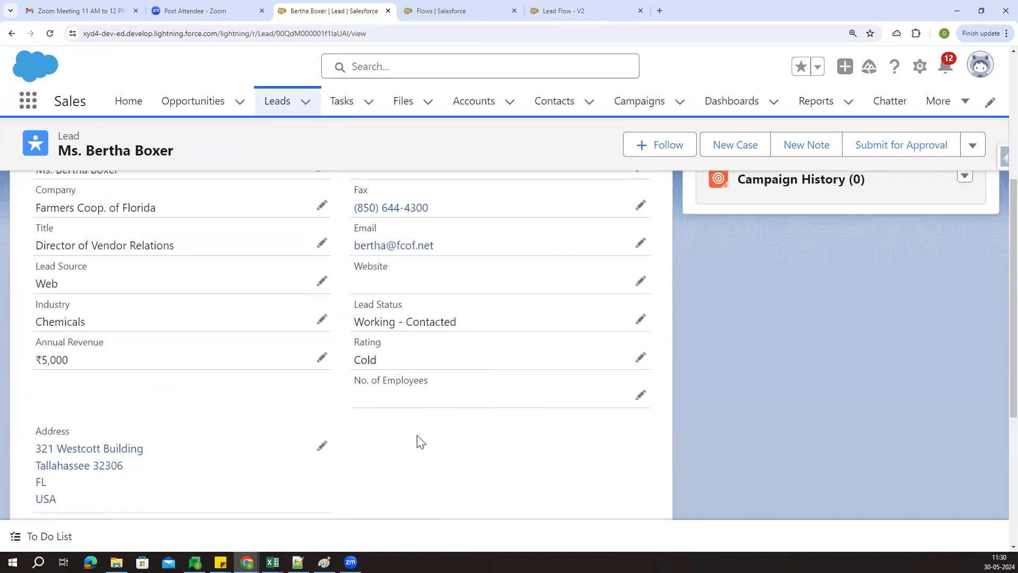
Examine the above 1lk and below 1lk branches of the Annual Revenue decision in the flow
click(563, 10)
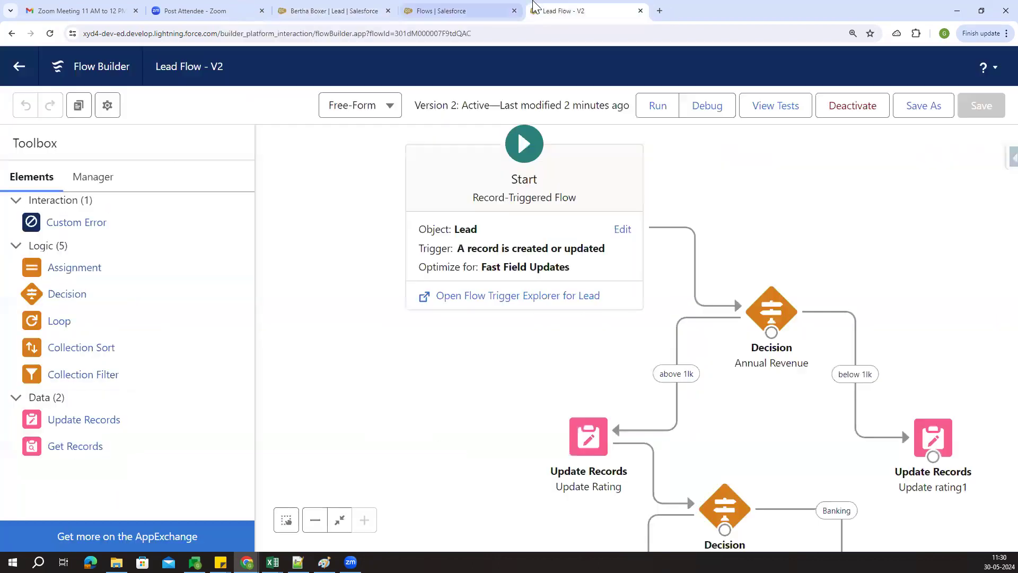
drag(828, 270, 702, 240)
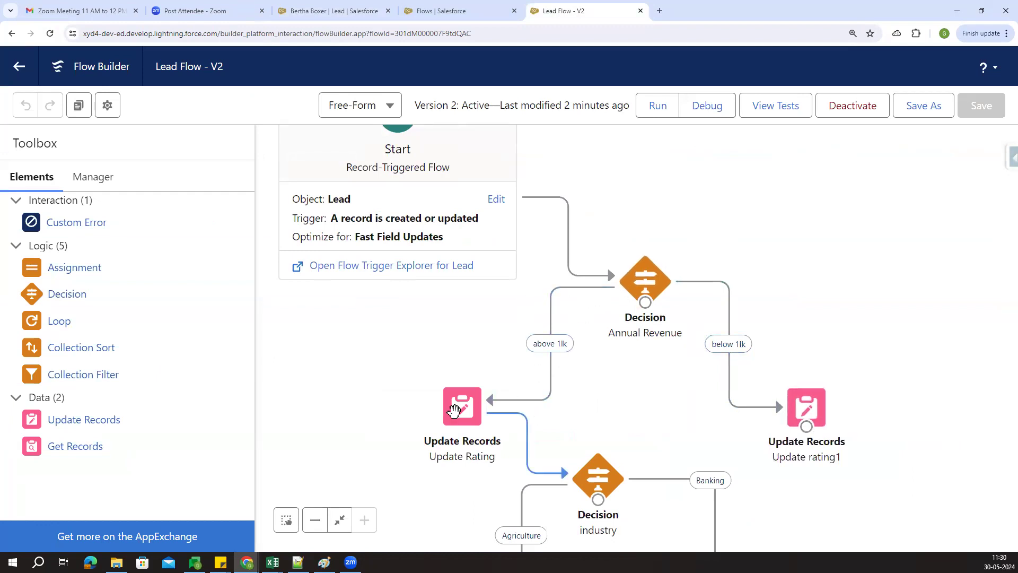
drag(391, 348, 461, 396)
Edit the lead record again and set its Annual Revenue to ₹1,00,001
click(326, 11)
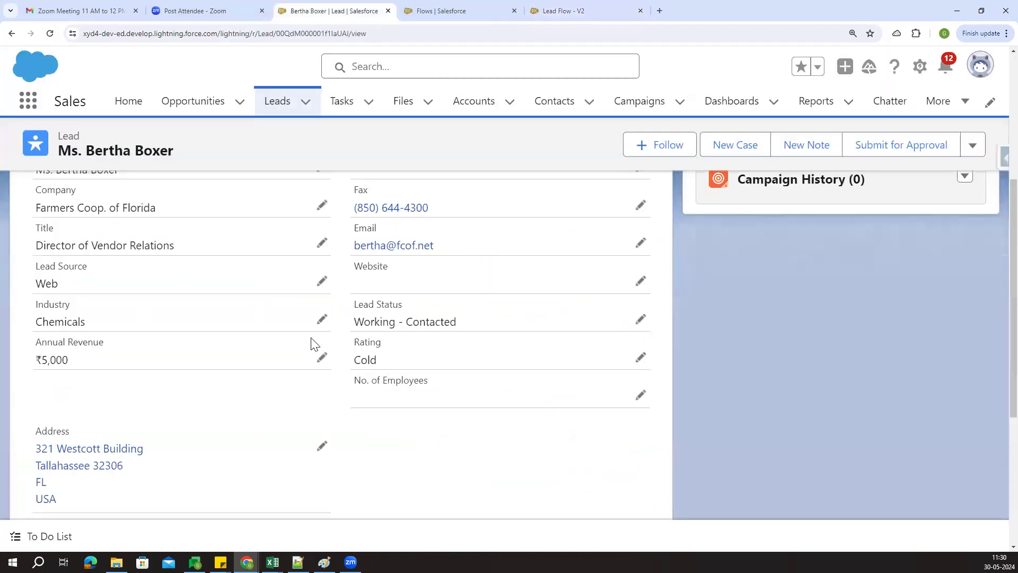
click(320, 361)
drag(118, 356, 29, 365)
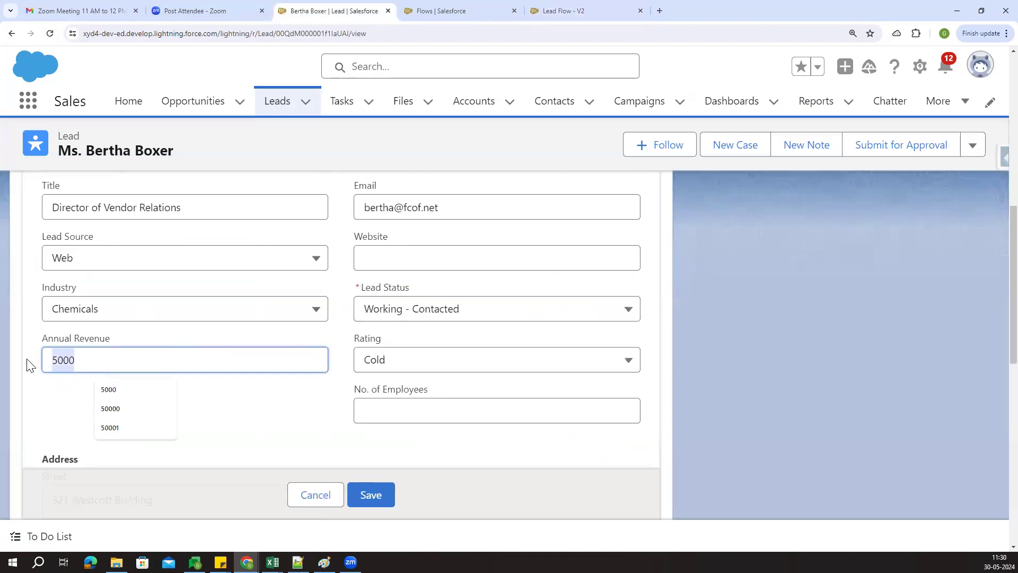
key(BackSpace)
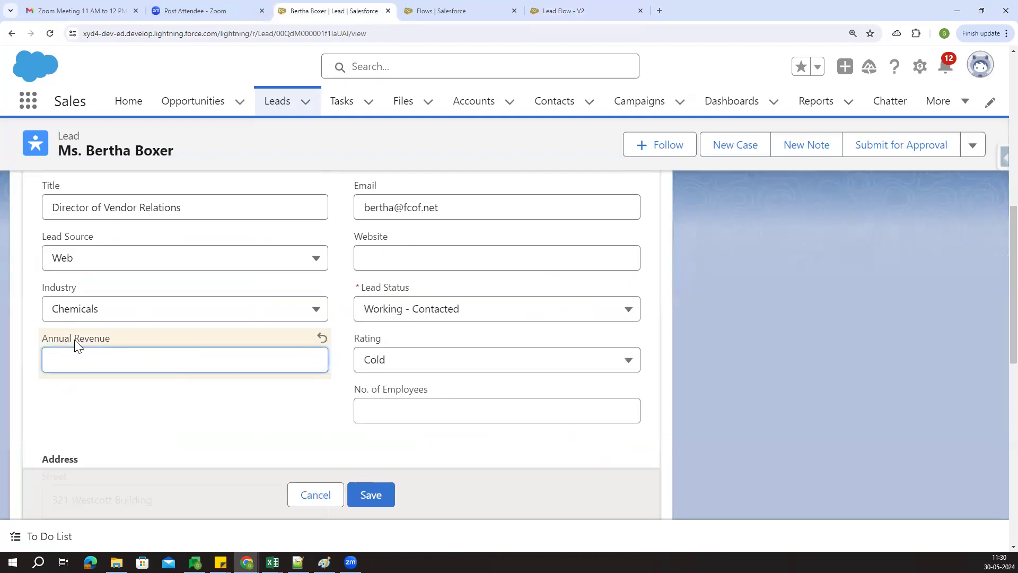
click(90, 359)
click(129, 409)
click(159, 434)
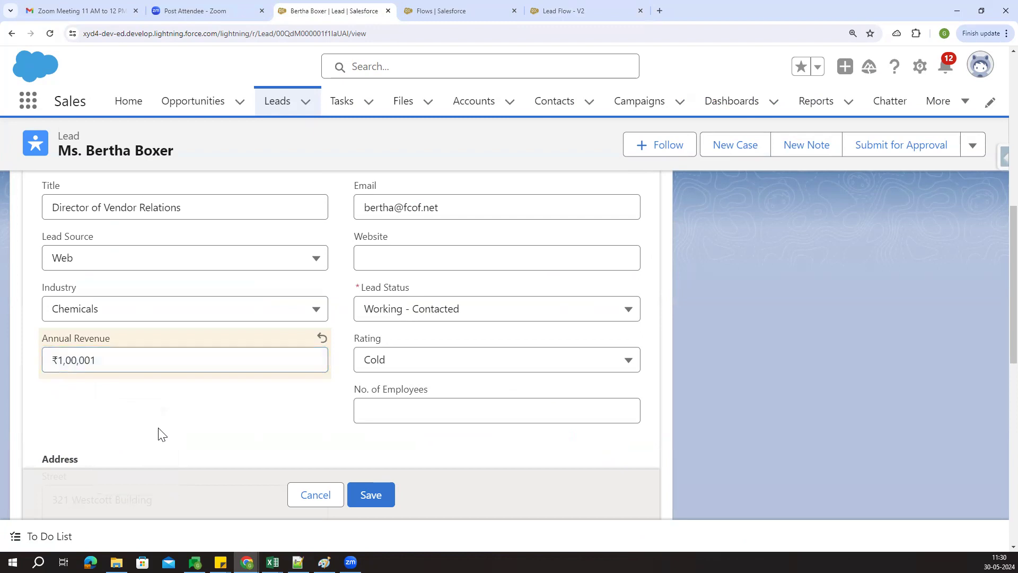
Set the Lead Status to Closed - Not Converted and save the lead
drag(42, 289, 91, 290)
click(467, 313)
click(453, 346)
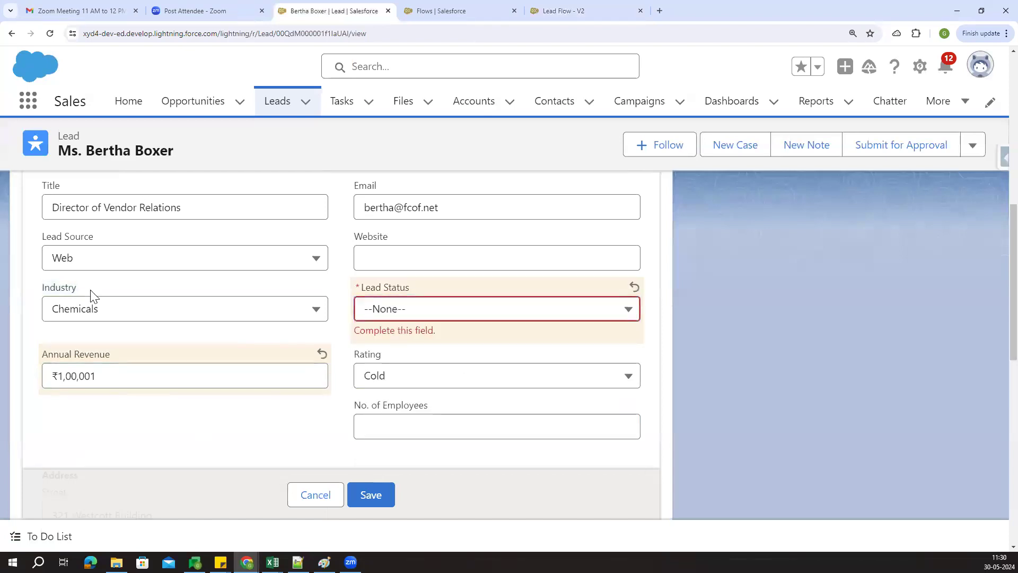
click(399, 305)
click(399, 305)
click(408, 316)
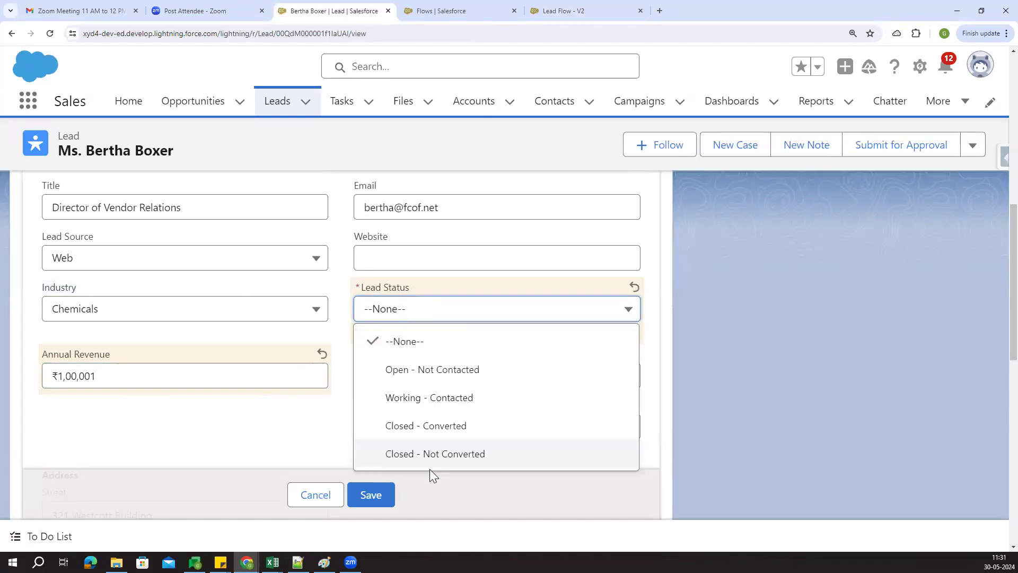
click(432, 453)
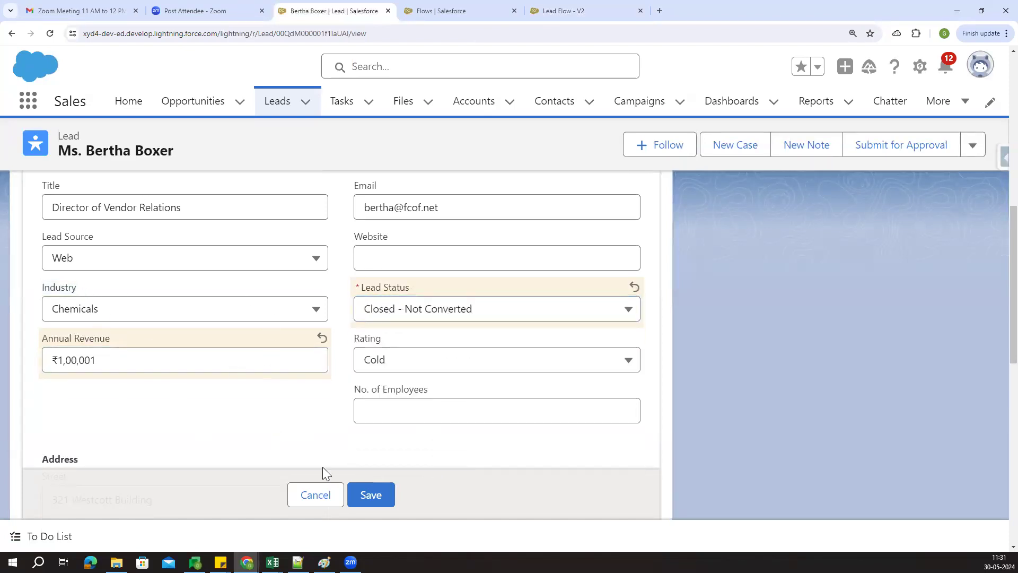
click(371, 493)
scroll(513, 394, up, 3)
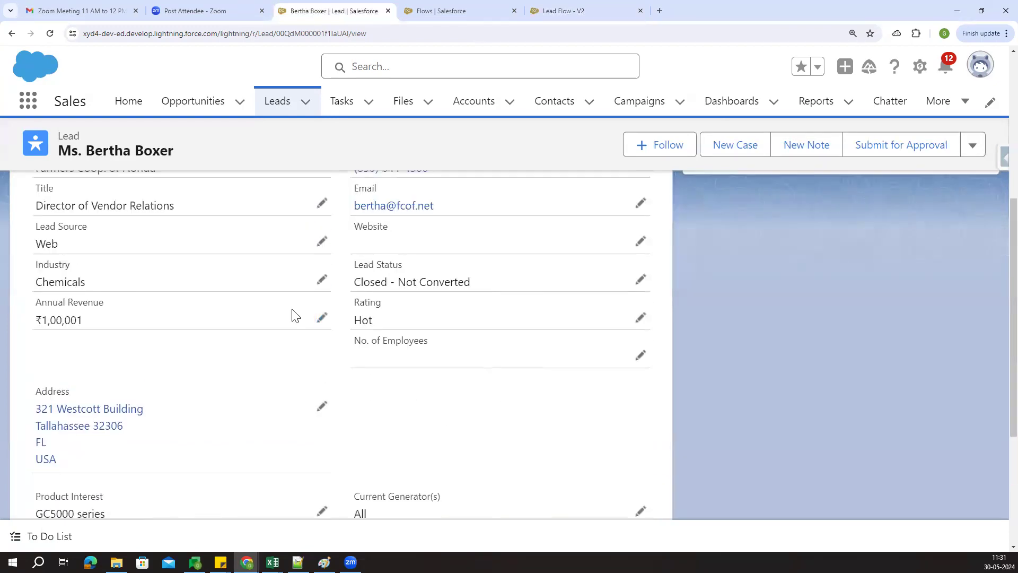
Return to the Lead Flow in Flow Builder and switch its canvas from Free-Form to Auto-Layout
drag(353, 302, 377, 303)
click(466, 11)
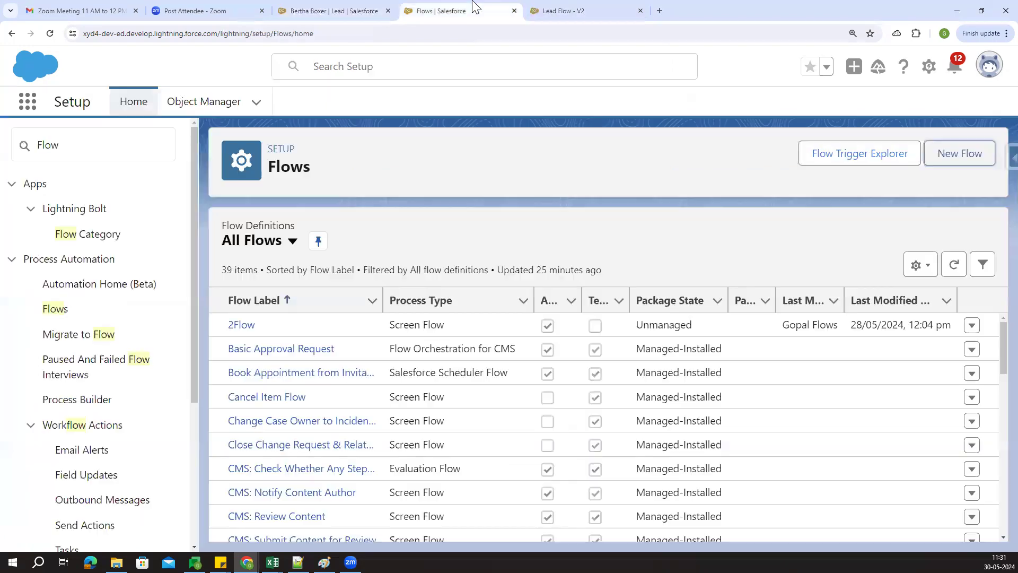
click(573, 11)
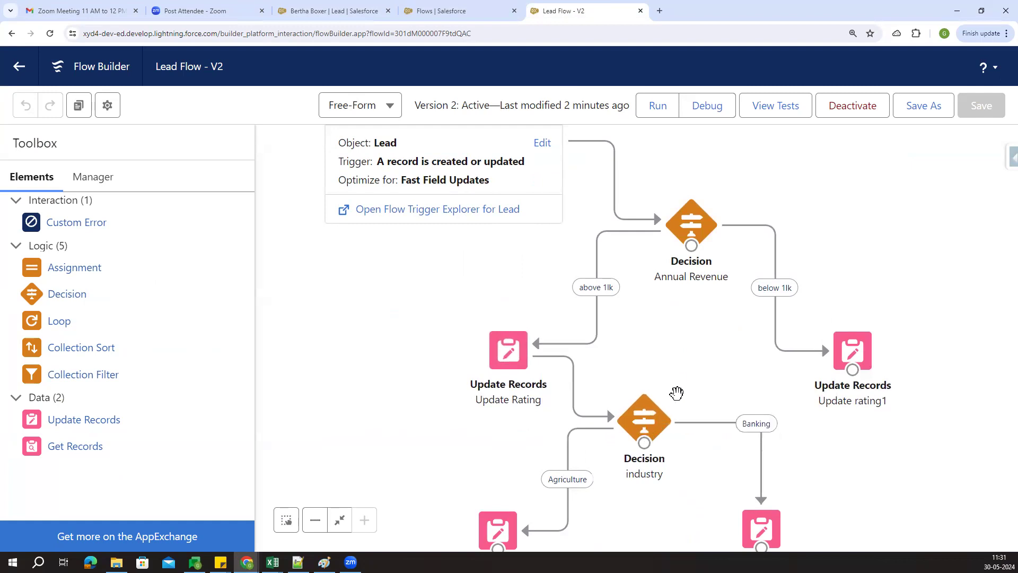
drag(677, 391, 583, 318)
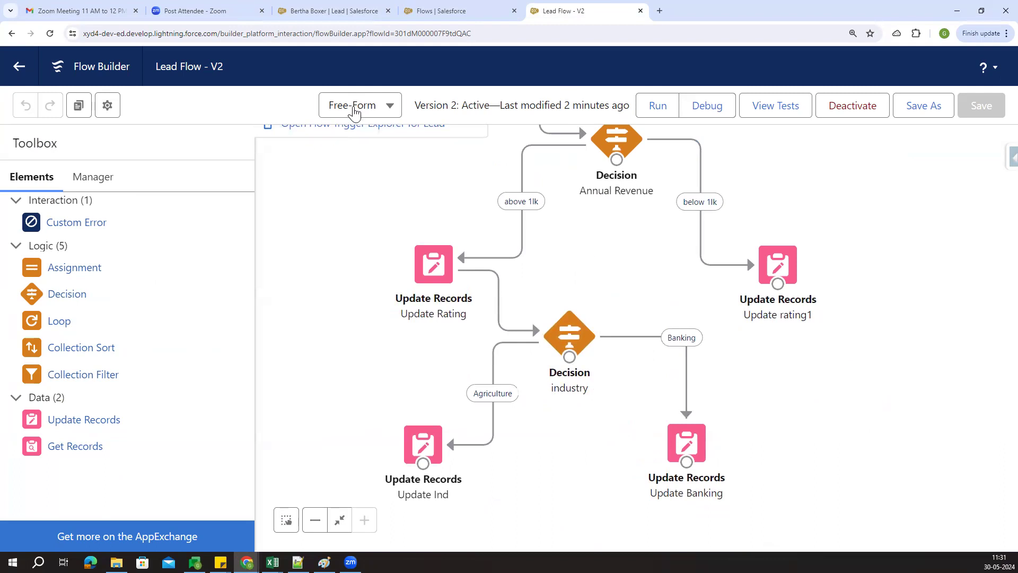
click(356, 107)
click(377, 141)
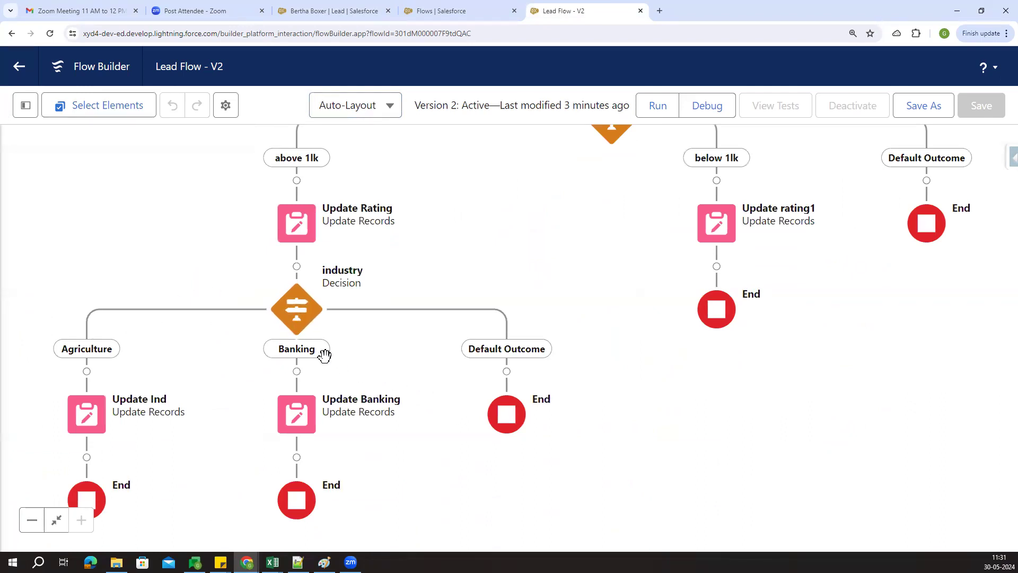
Compare the lead record's Industry with the Agriculture, Banking and Default Outcome branches of the industry decision
click(332, 11)
drag(33, 282, 91, 289)
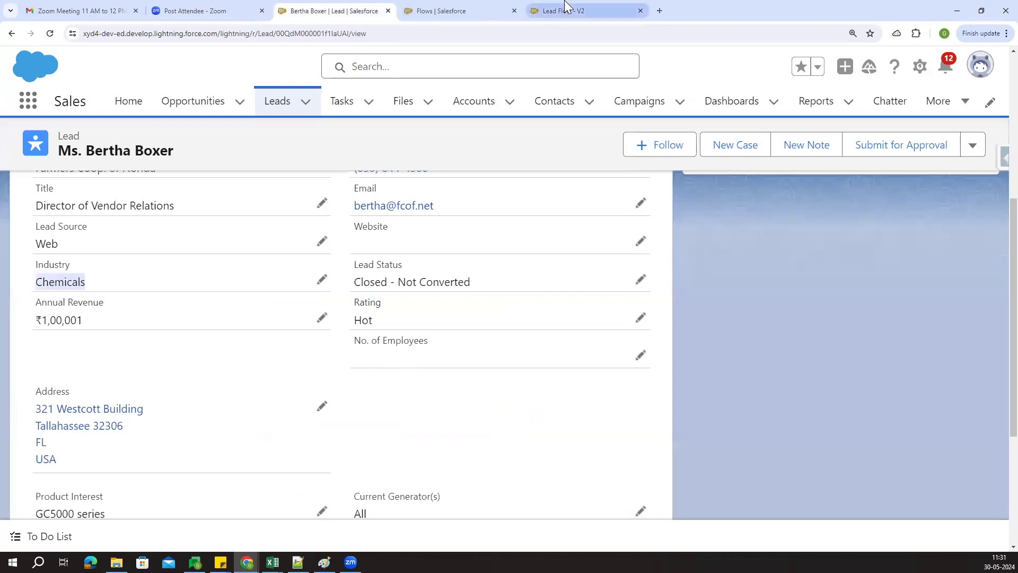
click(566, 9)
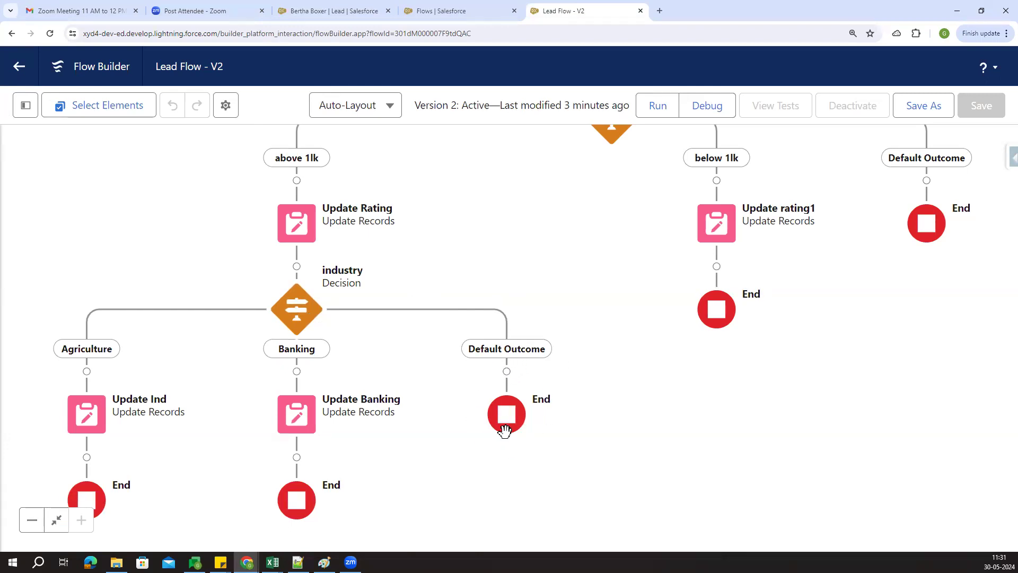
On the lead record, set the Industry to Agriculture and the Rating to Warm
click(366, 11)
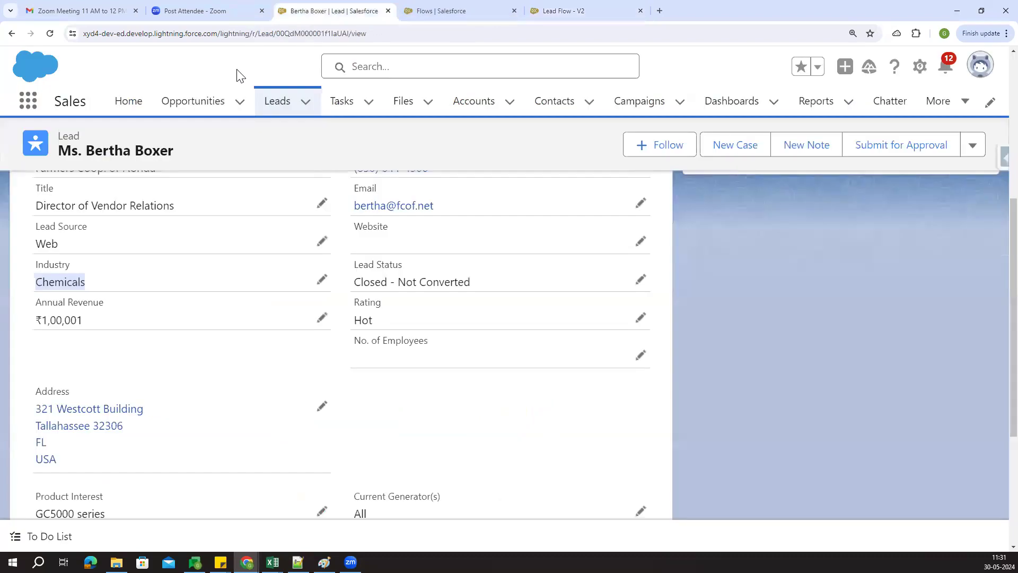
click(320, 283)
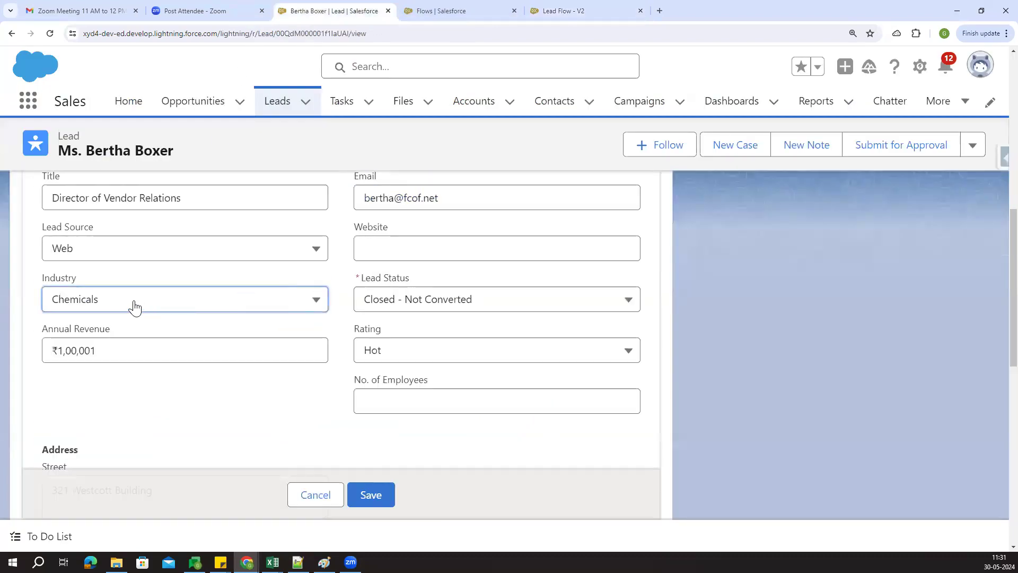
click(135, 304)
click(110, 361)
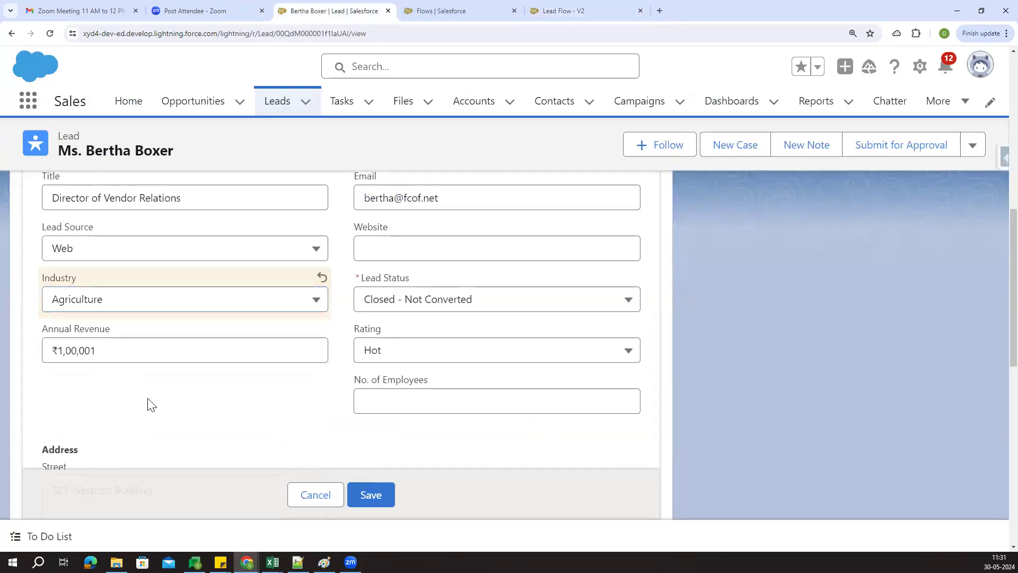
click(98, 352)
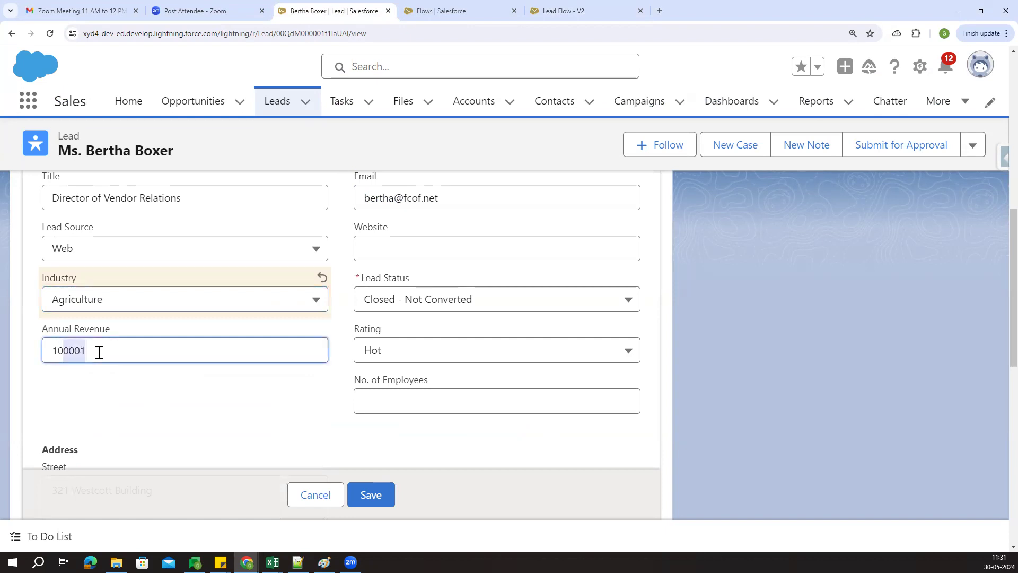
click(377, 358)
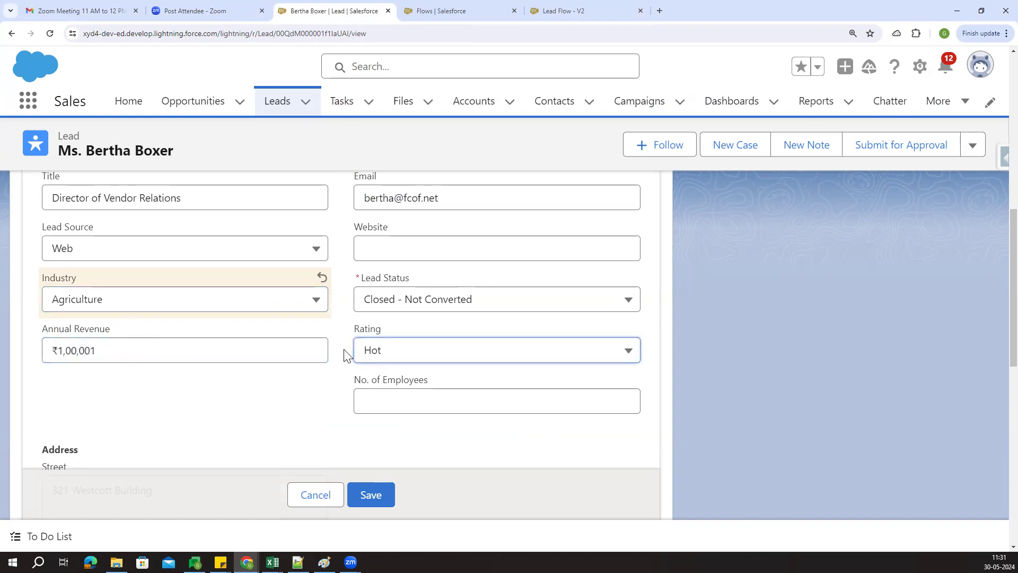
click(399, 436)
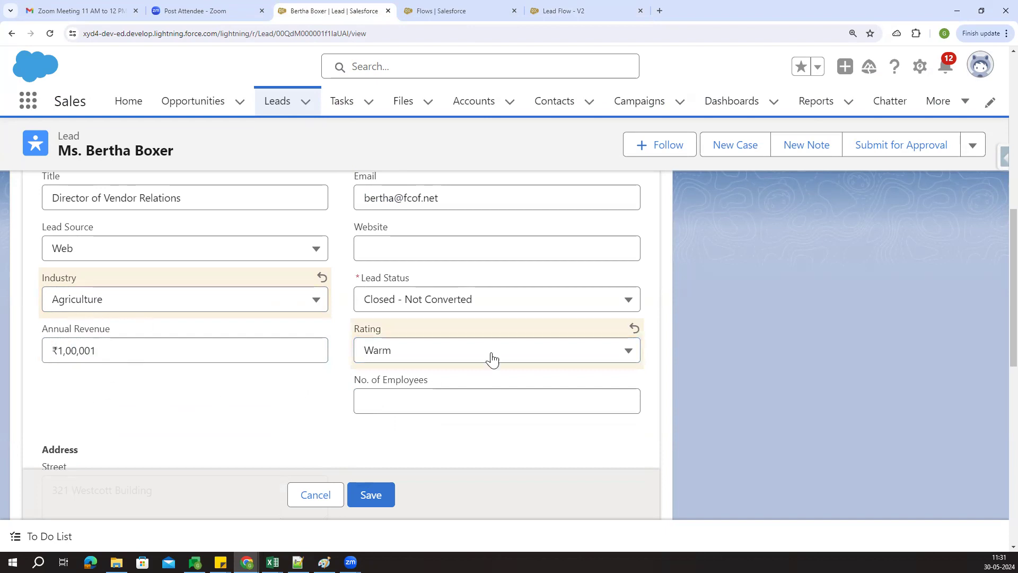
drag(350, 331, 396, 327)
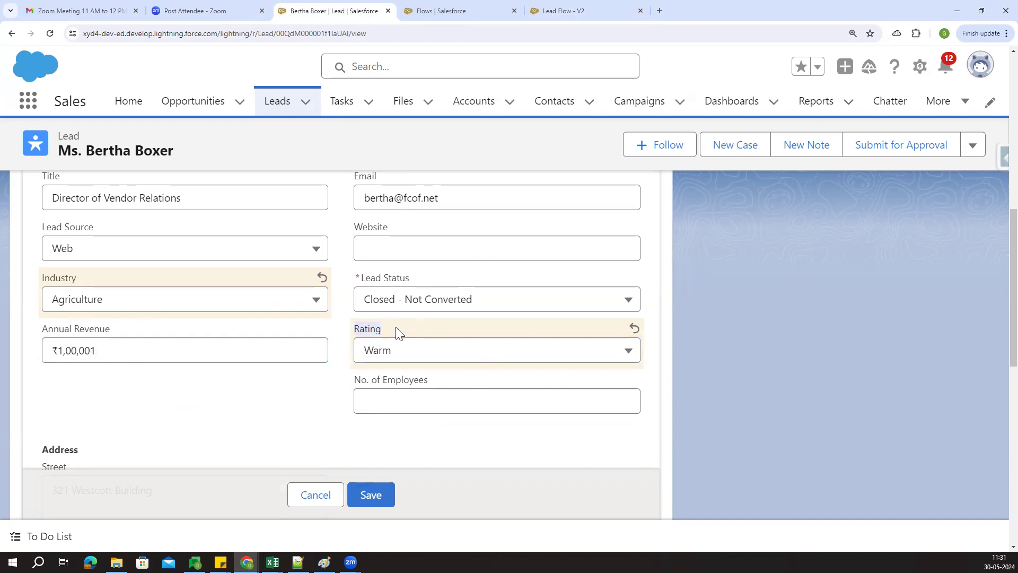
click(395, 359)
click(272, 413)
Inspect the field values set by the Update Ind element on the flow's Agriculture branch
click(560, 4)
drag(141, 452, 153, 437)
click(103, 401)
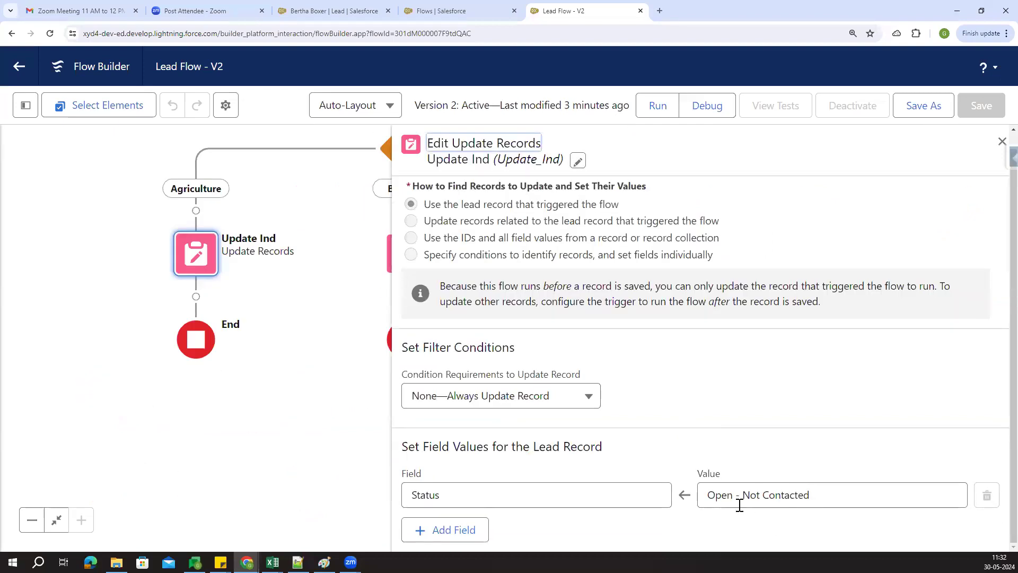
click(1000, 143)
Return to the lead record, review the Lead Status options without changing the selection, and save the lead
click(359, 5)
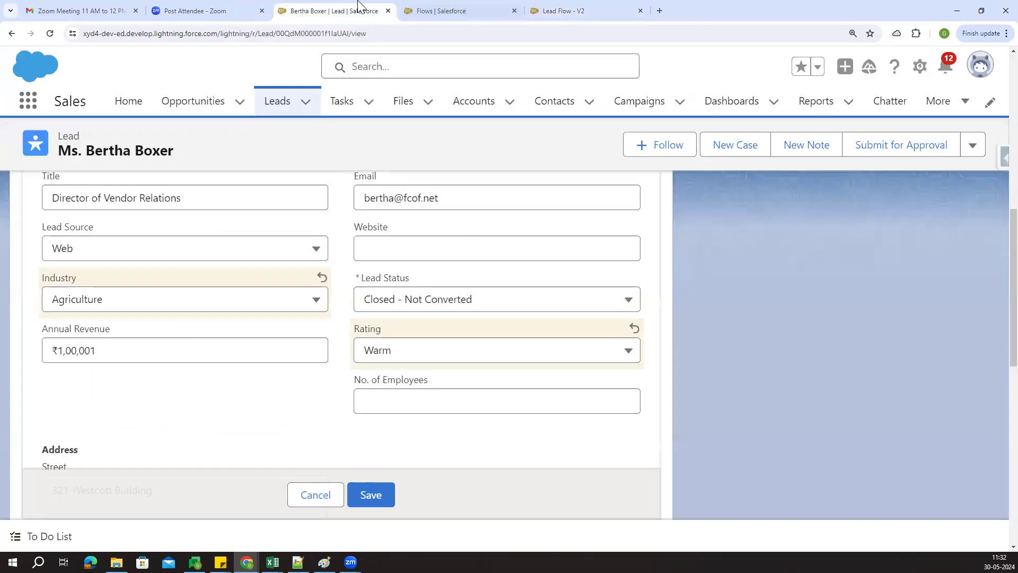
click(441, 302)
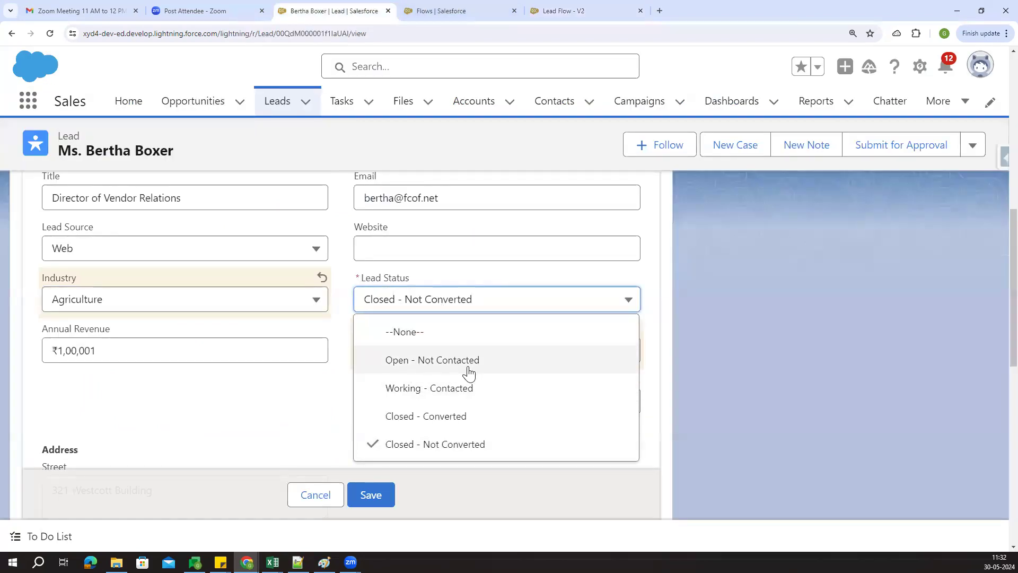
click(130, 407)
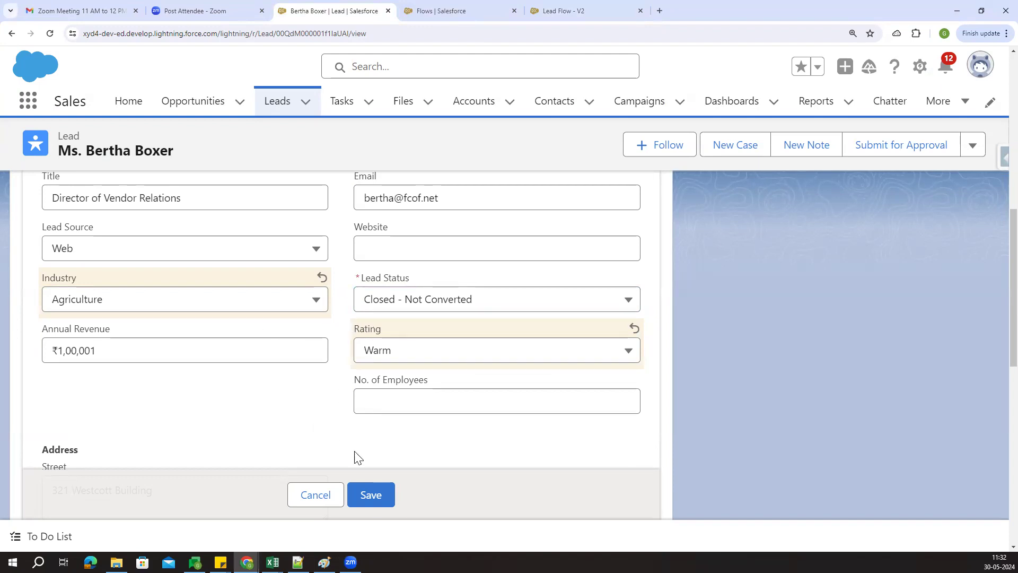
click(359, 495)
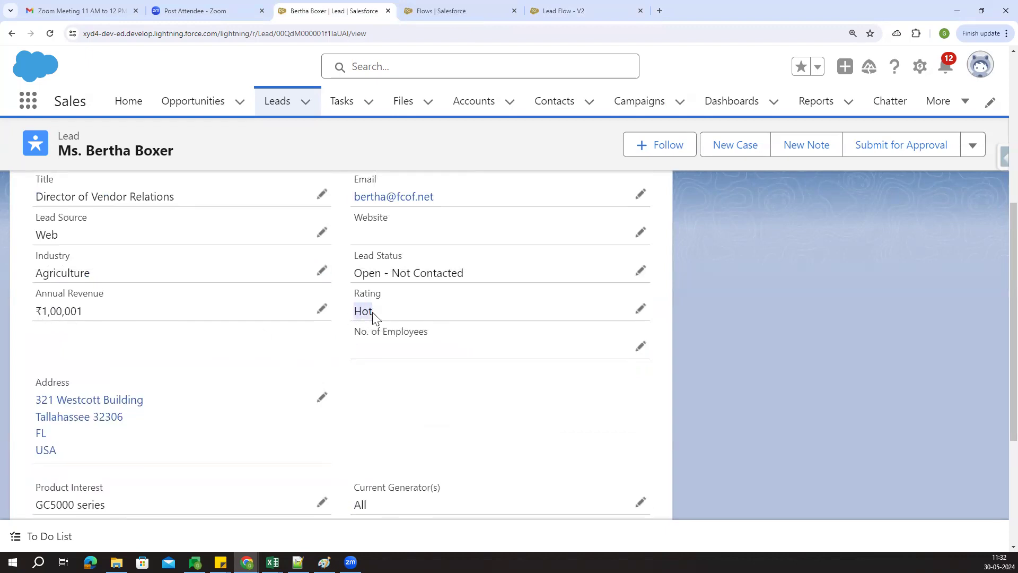
Examine the Industry, Lead Status and Rating on the saved lead record
scroll(183, 352, up, 2)
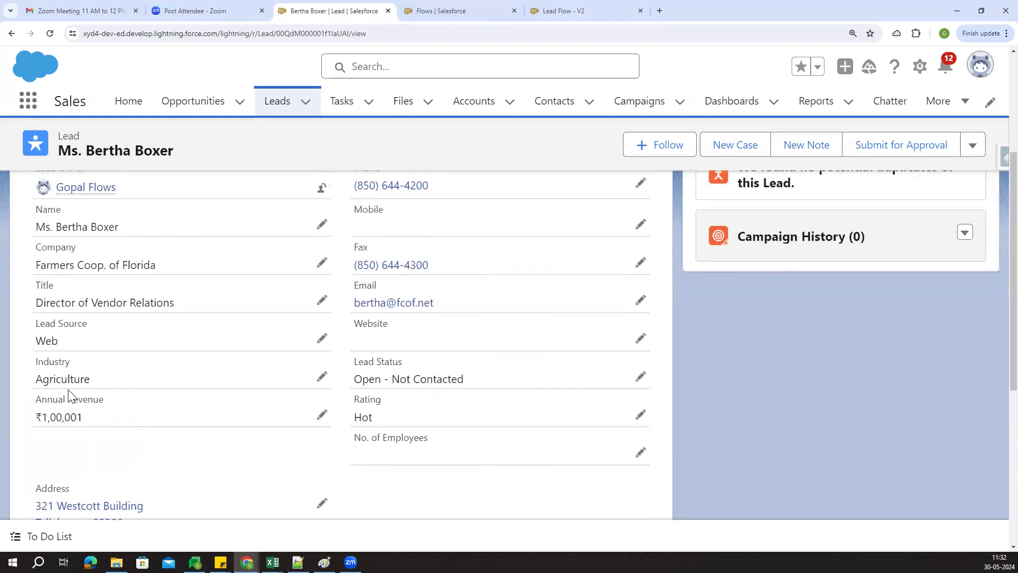
double_click(69, 386)
drag(352, 361, 411, 367)
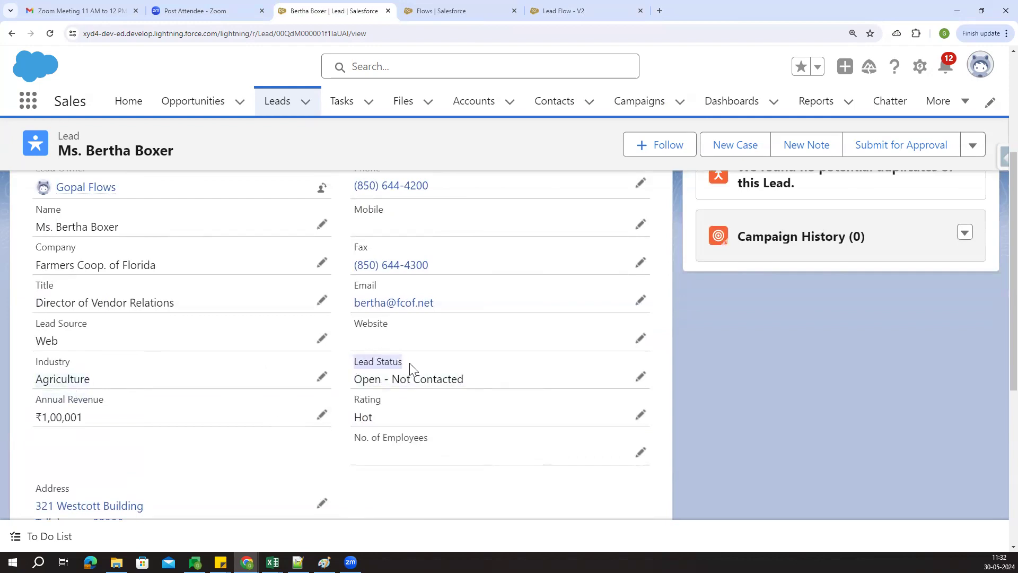
click(368, 381)
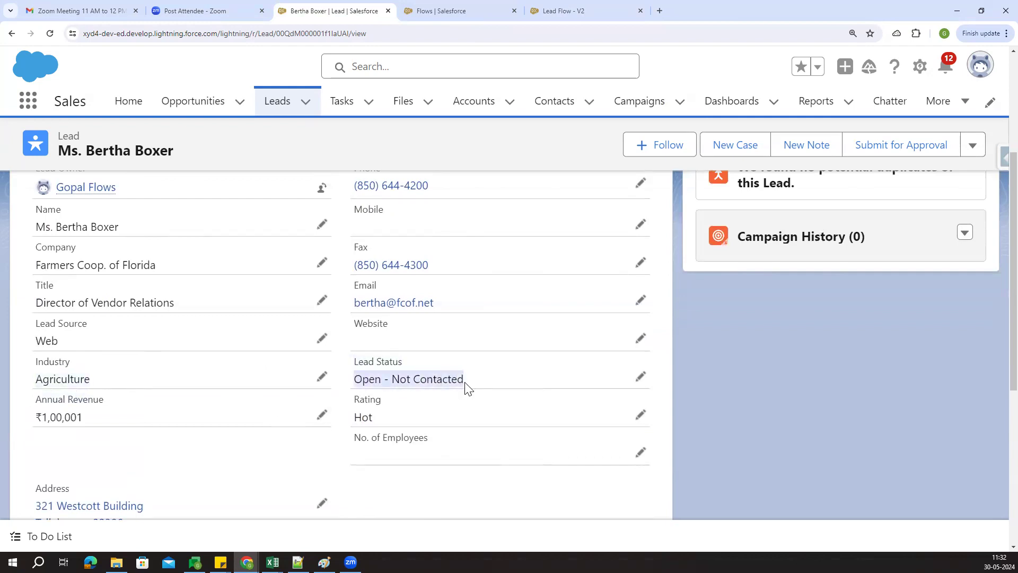
click(457, 504)
scroll(466, 473, up, 1)
scroll(466, 473, down, 1)
scroll(297, 421, down, 1)
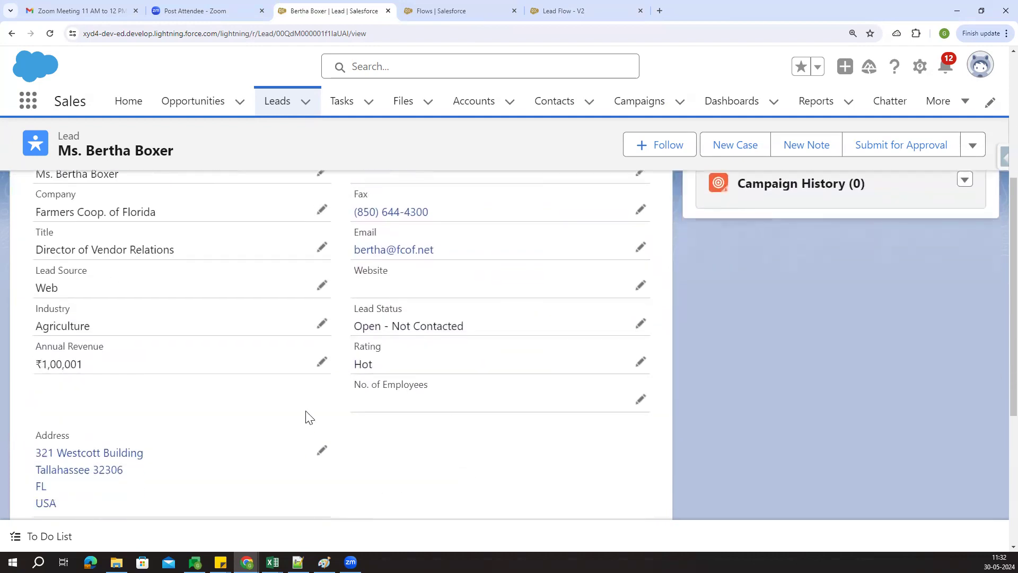
Set the lead's Industry to Banking, leave the Lead Status selection as it is, and save the record
click(322, 320)
click(191, 347)
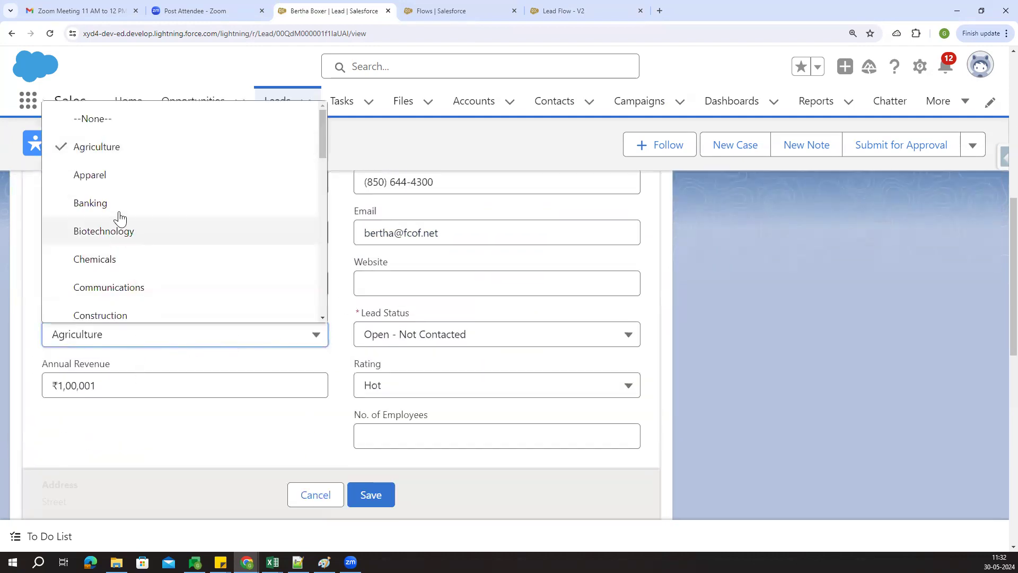
click(78, 208)
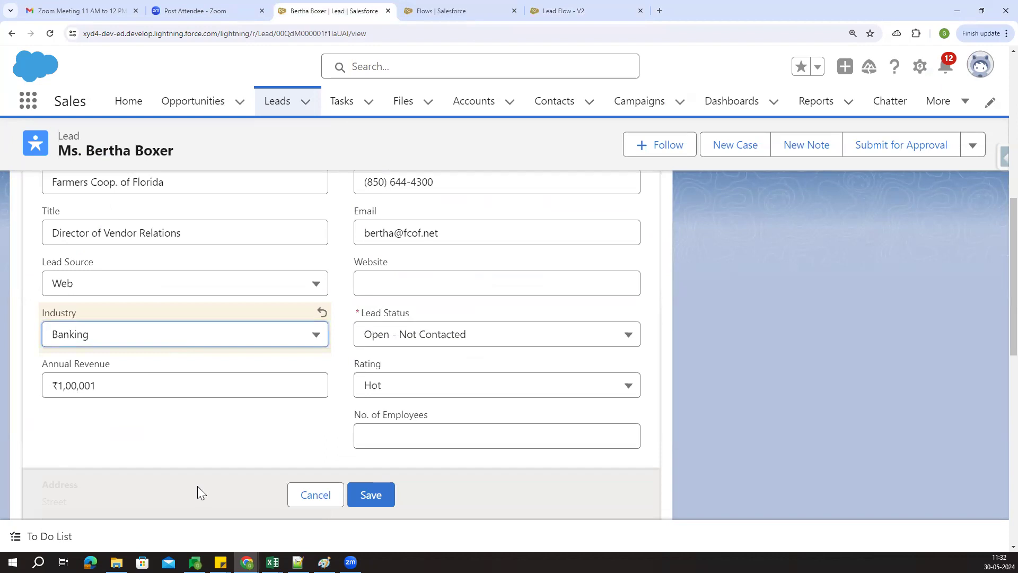
click(453, 334)
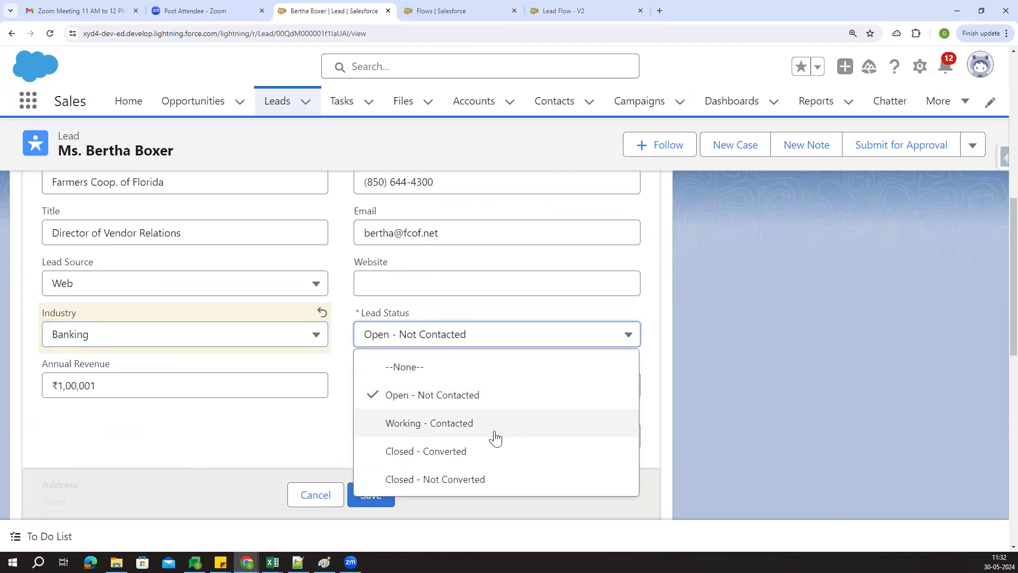
click(231, 443)
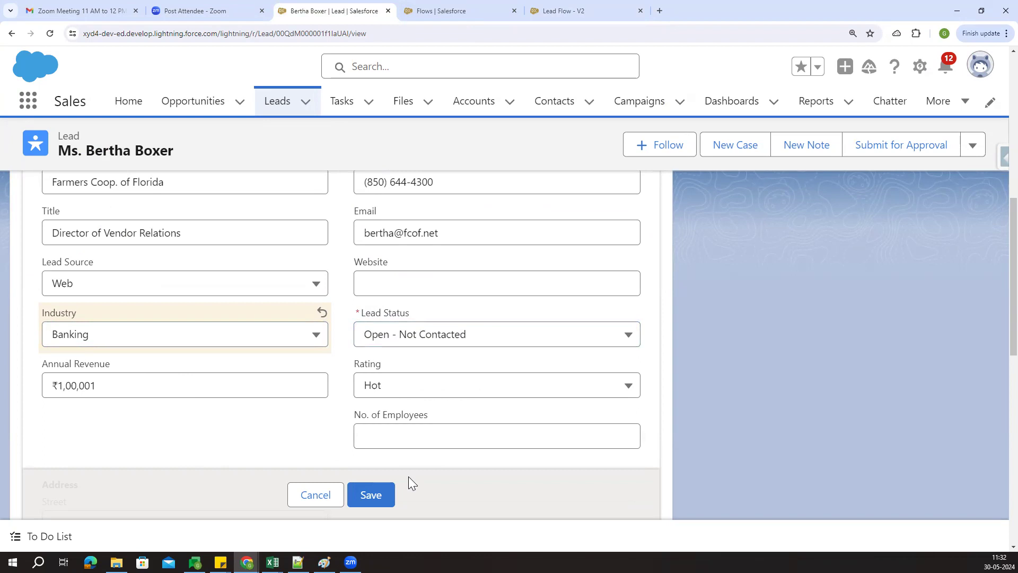
click(376, 487)
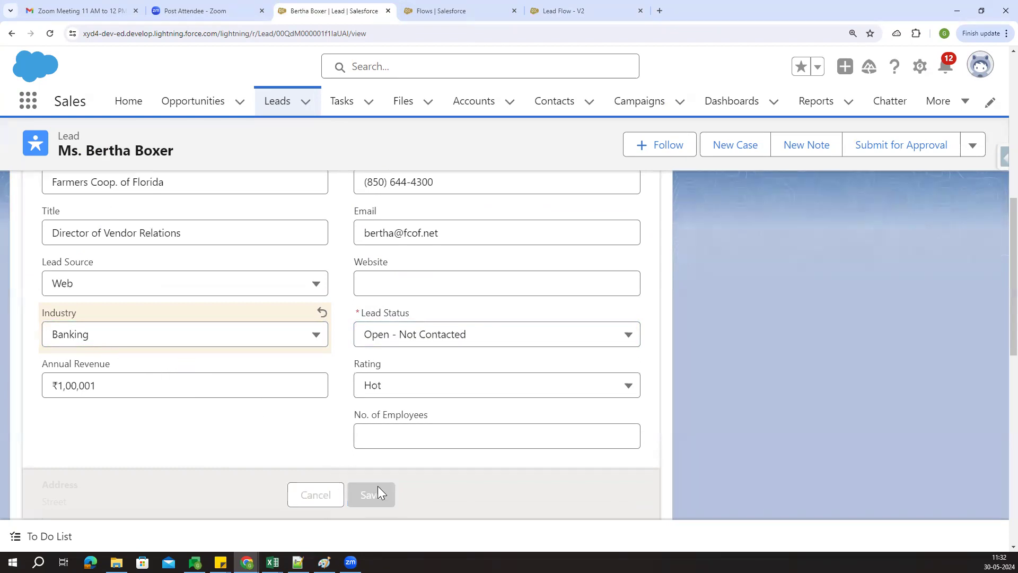
Check the saved lead's Lead Status, and examine the Annual Revenue and industry decision branches in the flow
scroll(564, 354, up, 4)
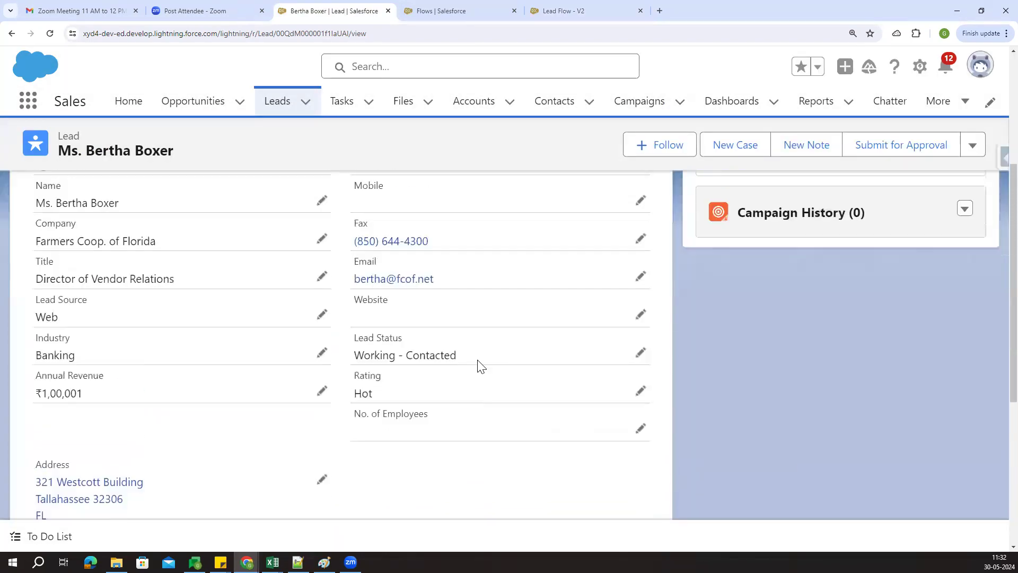
drag(354, 361, 469, 369)
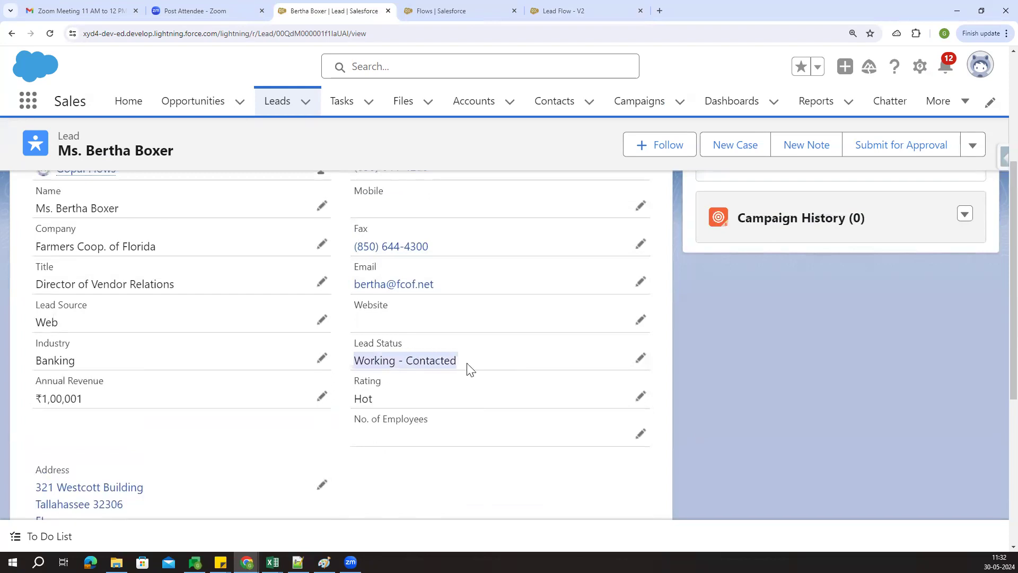
click(488, 463)
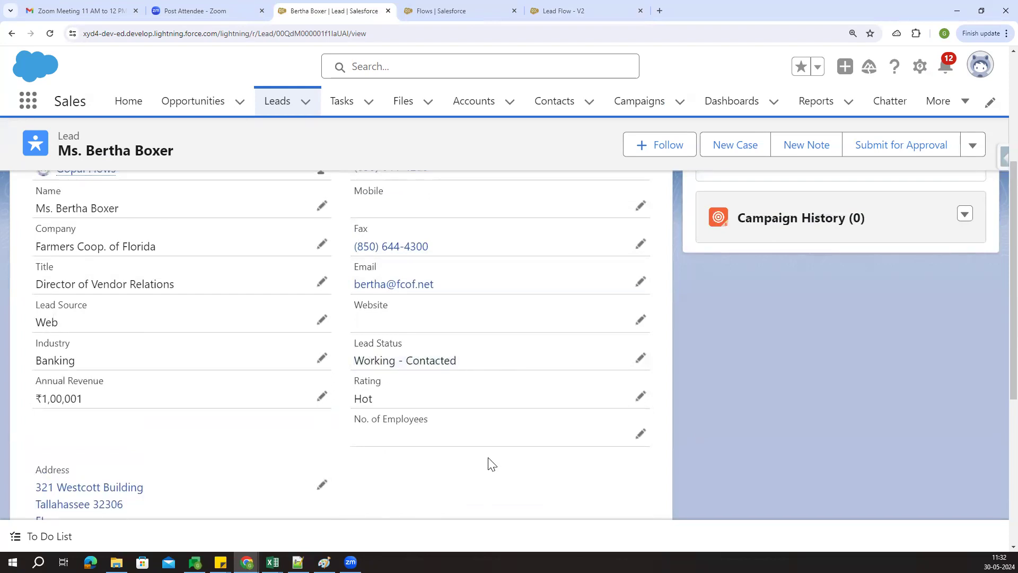
click(551, 12)
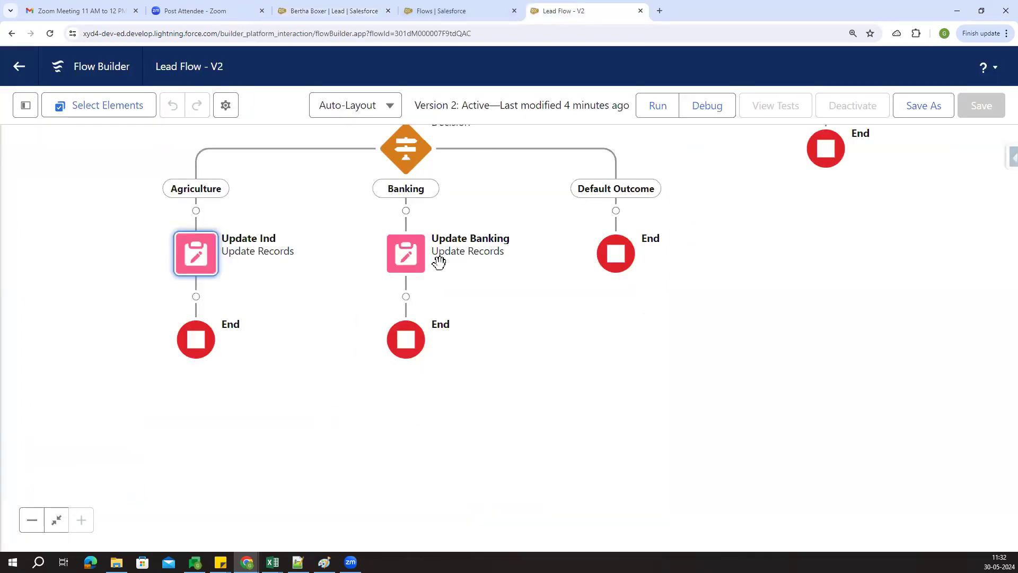
scroll(283, 303, up, 1)
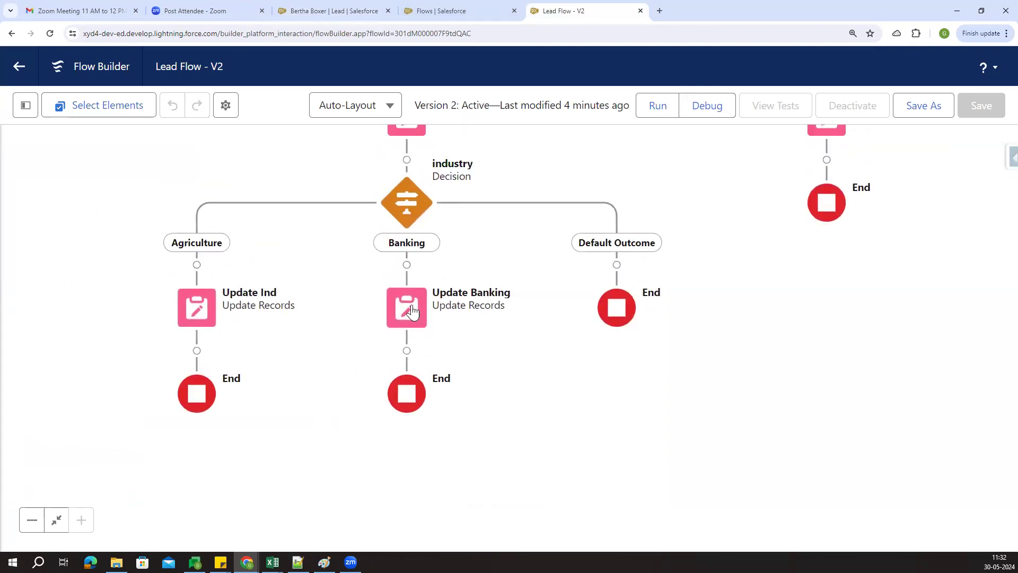
drag(555, 357, 477, 409)
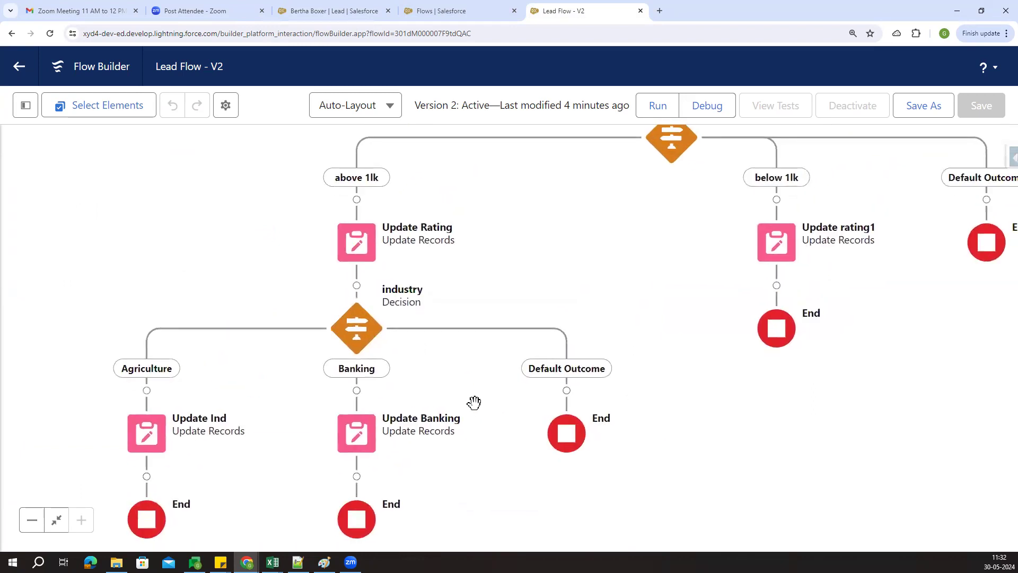
drag(655, 250, 633, 289)
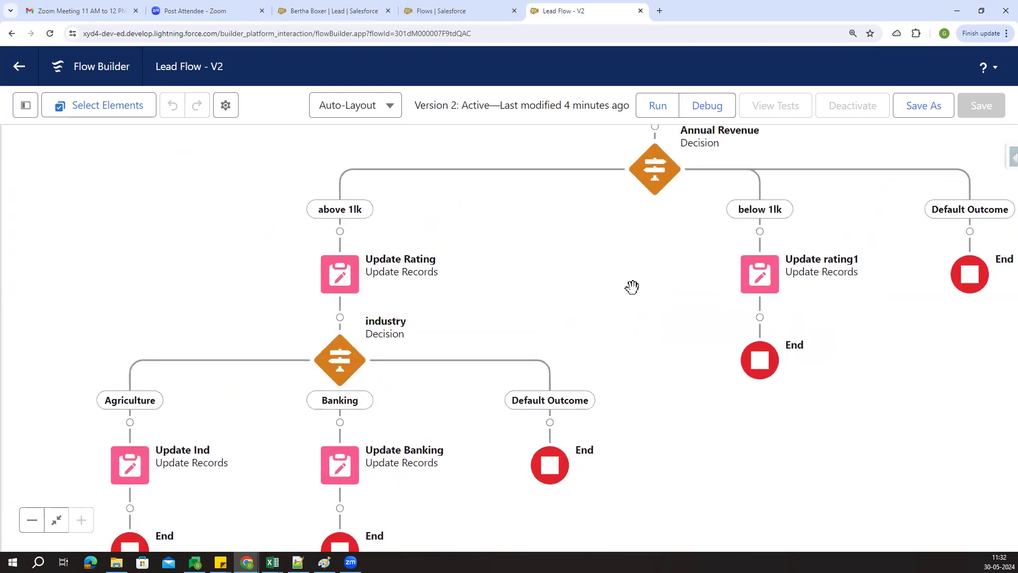
Return to the lead record, set its Industry to Biotechnology, and save it
click(334, 11)
click(322, 359)
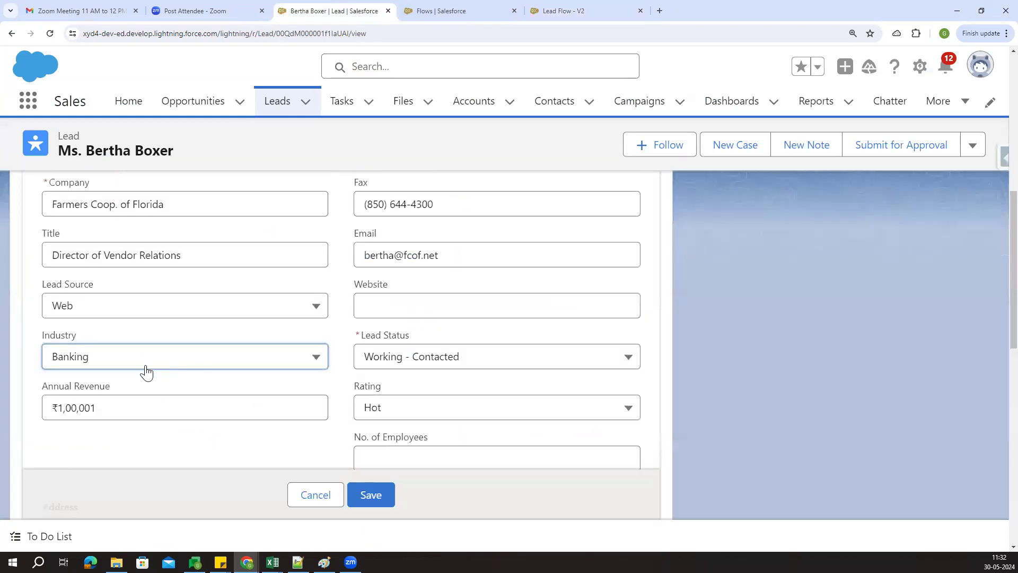
click(145, 357)
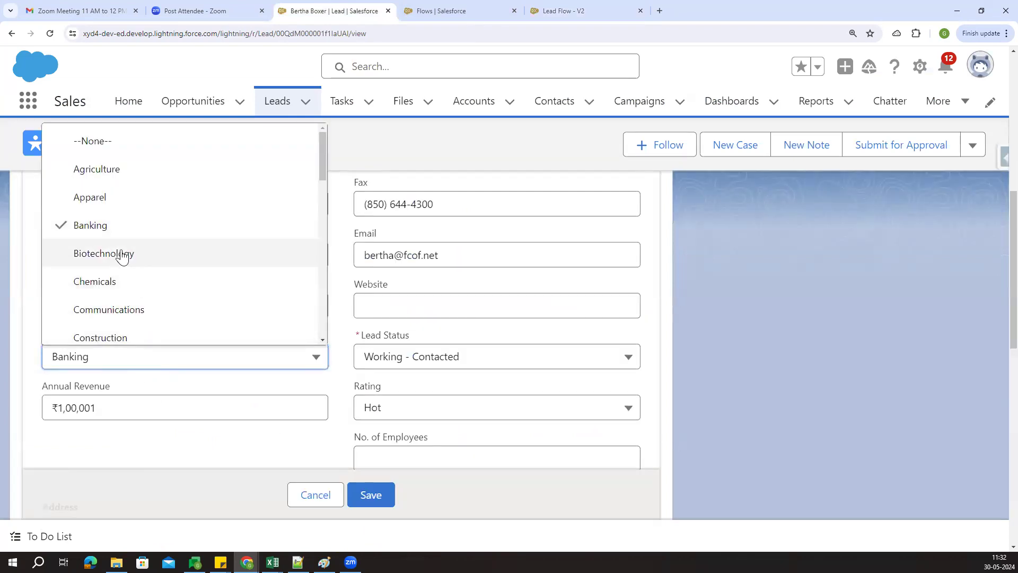
click(120, 254)
click(371, 495)
Copy the Industry value Biotechnology from the saved lead record
scroll(160, 356, up, 2)
drag(110, 276, 35, 277)
click(117, 338)
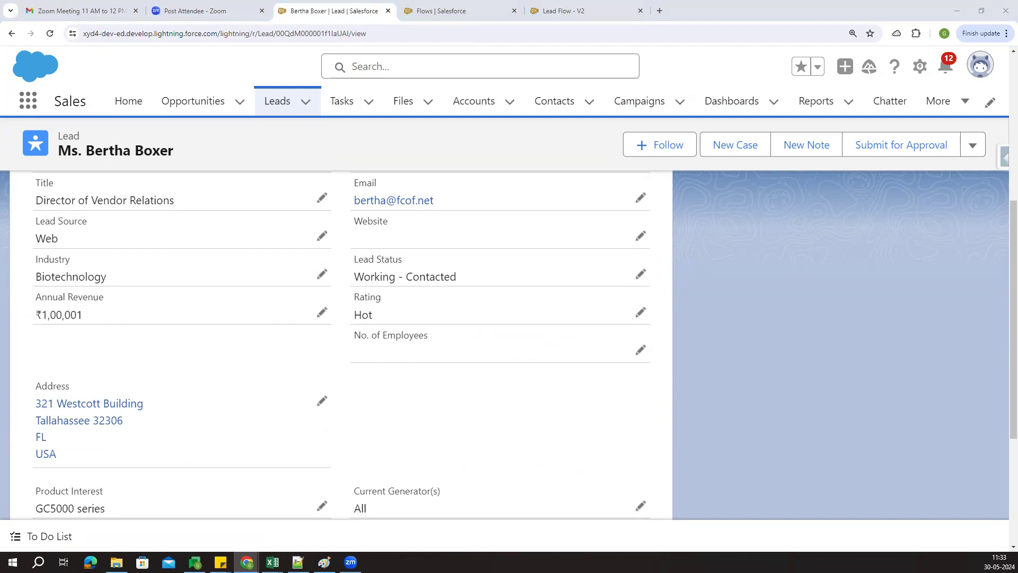
drag(143, 278, 30, 285)
key(ctrl+c)
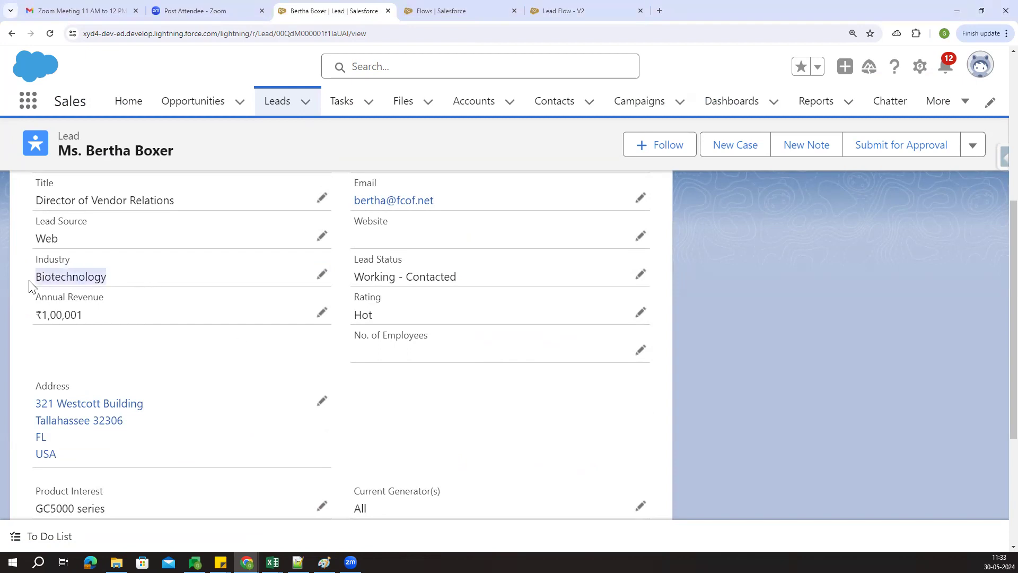
Return to the flow and add an outcome labelled Biotechnology to the industry decision, with API name Biotechnology
click(581, 8)
drag(601, 313, 586, 237)
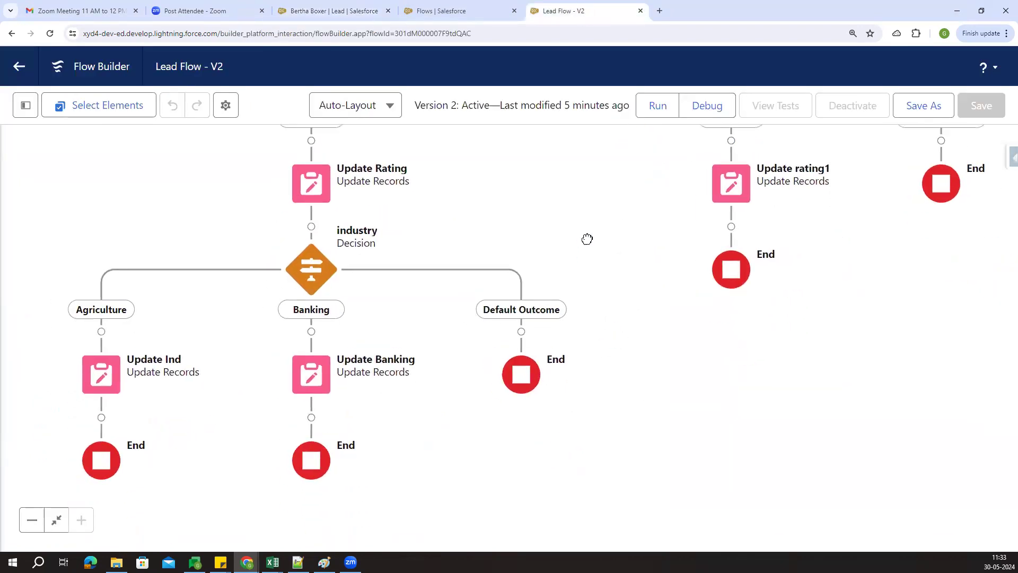
double_click(314, 270)
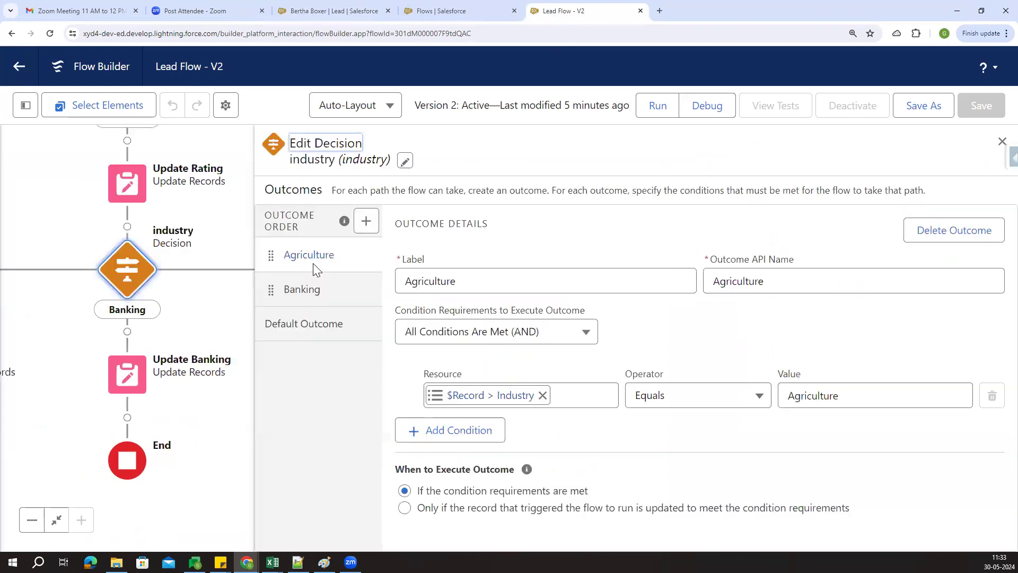
click(321, 295)
click(366, 221)
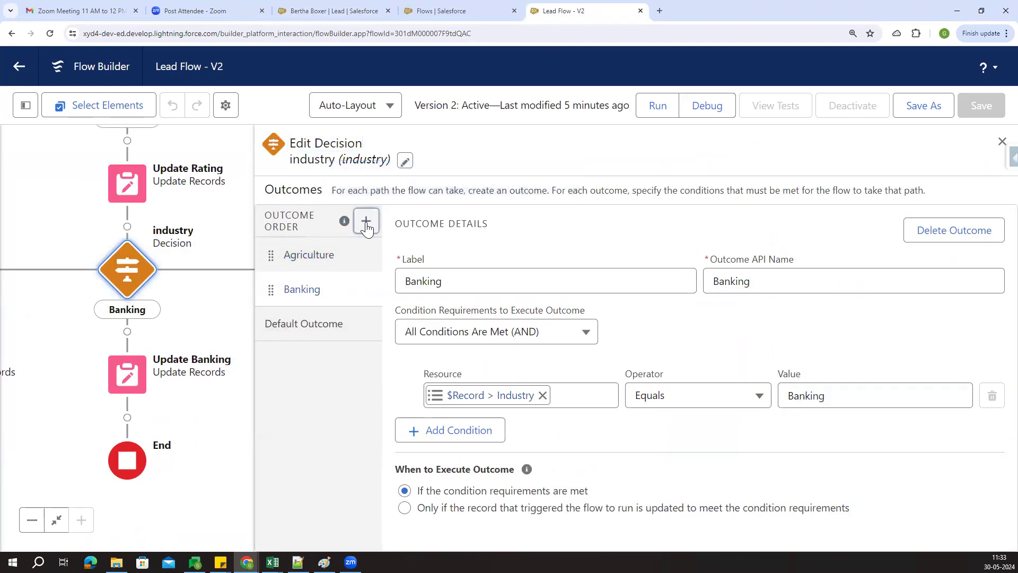
click(425, 288)
key(ctrl+v)
click(487, 252)
Set the Biotechnology outcome's condition to $Record > Industry Equals Biotechnology, and close the decision
click(492, 390)
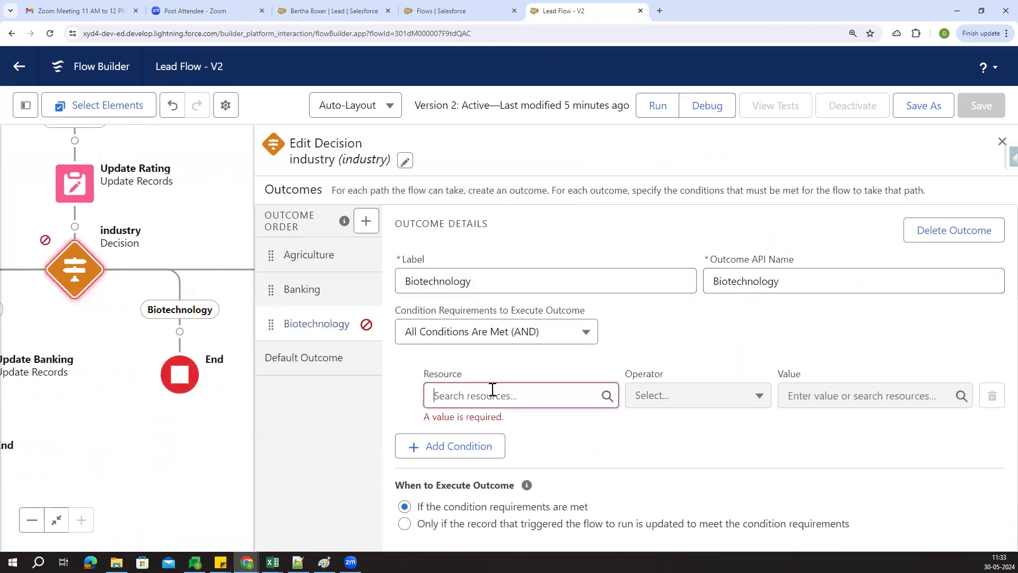
scroll(493, 403, down, 3)
scroll(496, 404, down, 6)
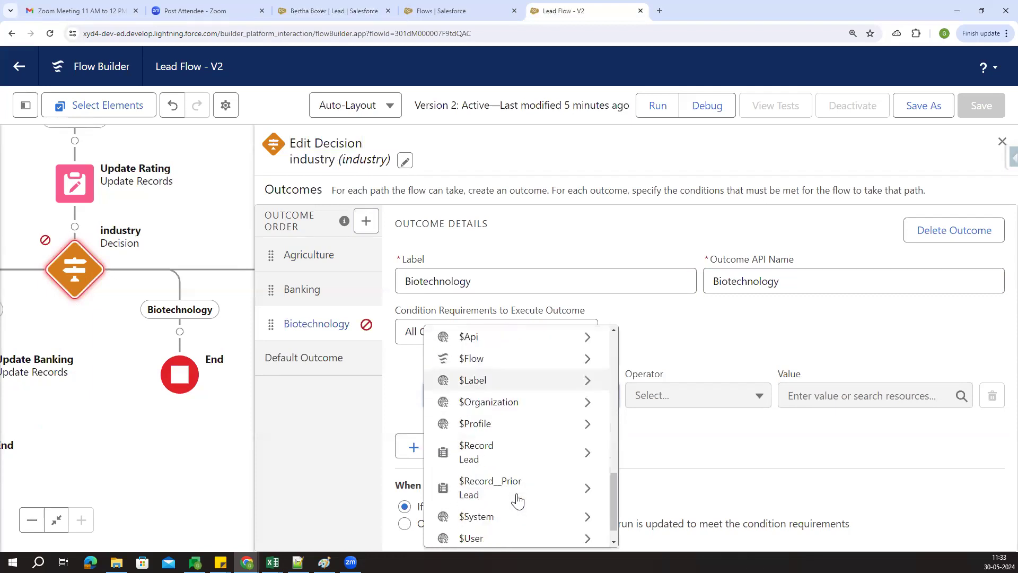
click(501, 453)
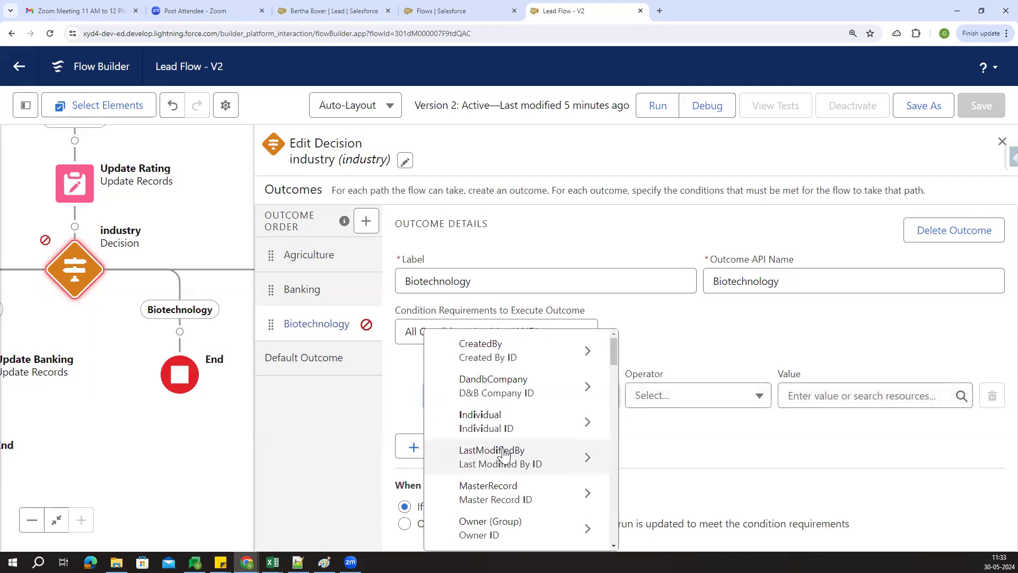
text(ind)
click(510, 503)
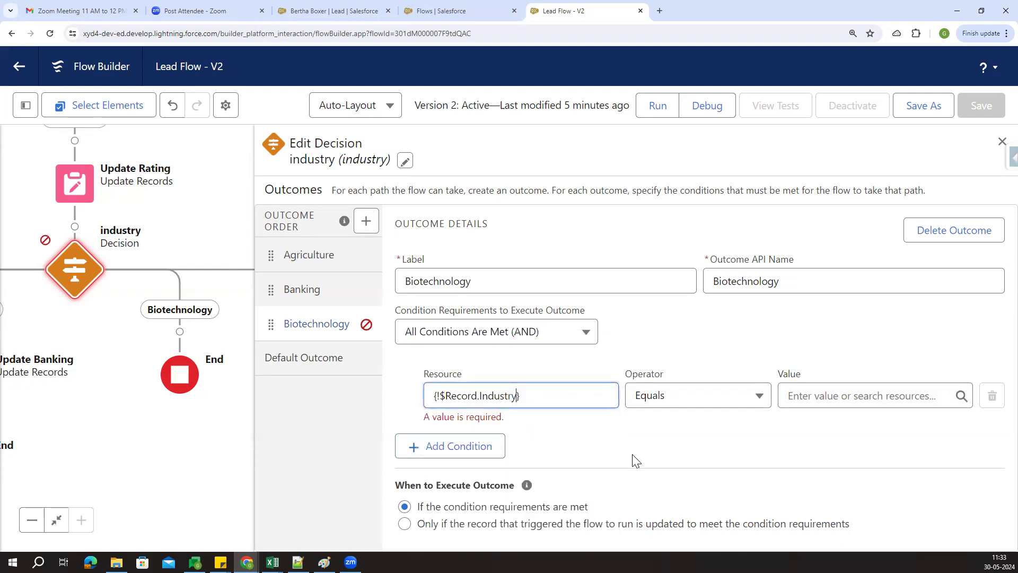
click(845, 397)
scroll(841, 431, down, 2)
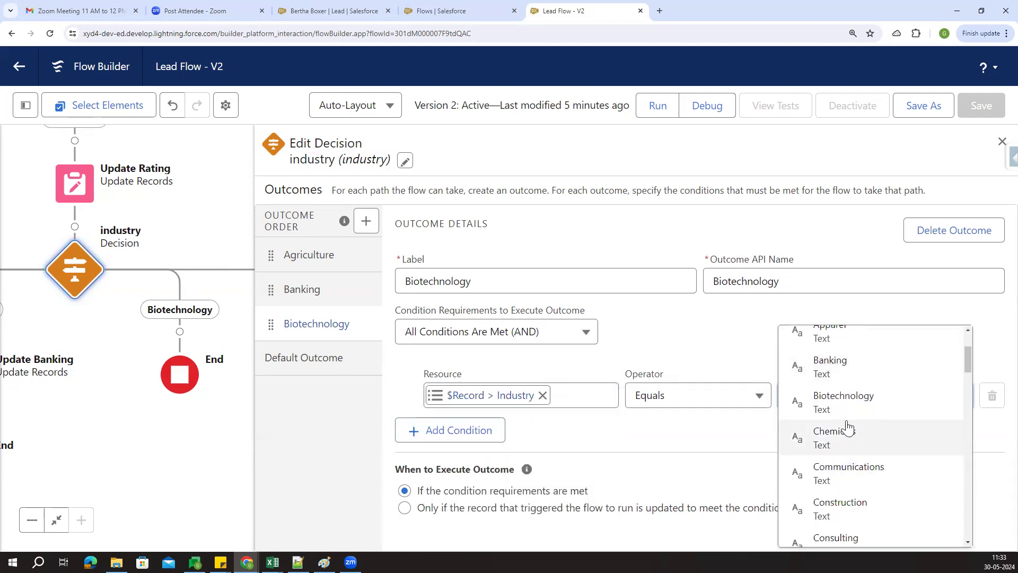
click(841, 398)
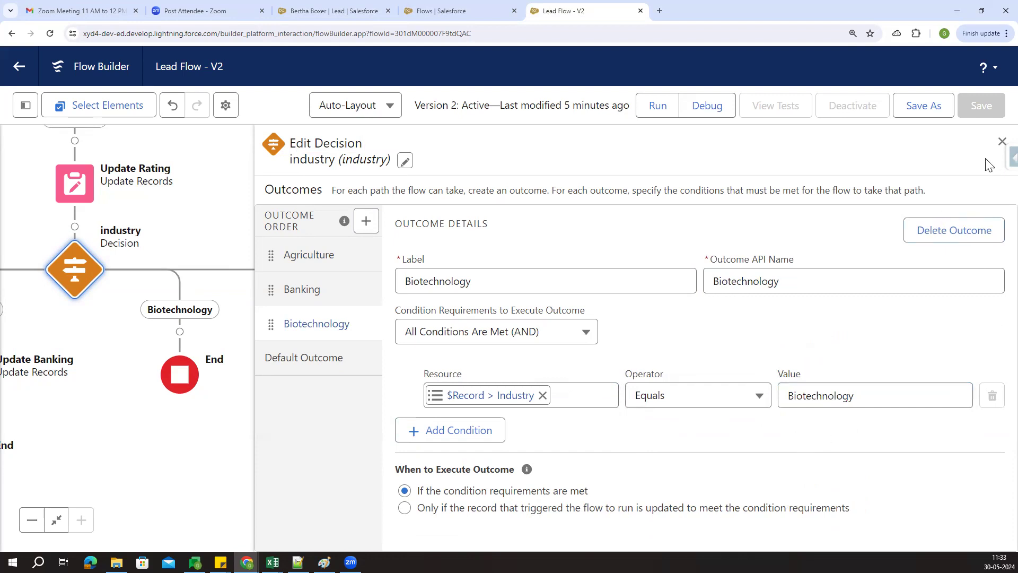
click(1002, 141)
Add a Custom Error element to the Biotechnology branch of the industry decision
drag(636, 387, 809, 345)
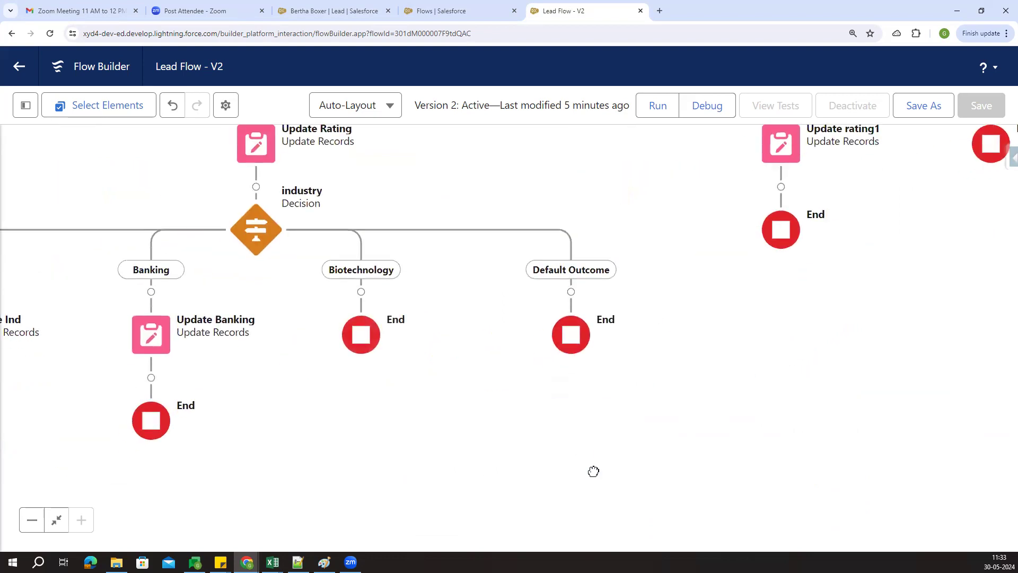
drag(70, 310, 330, 291)
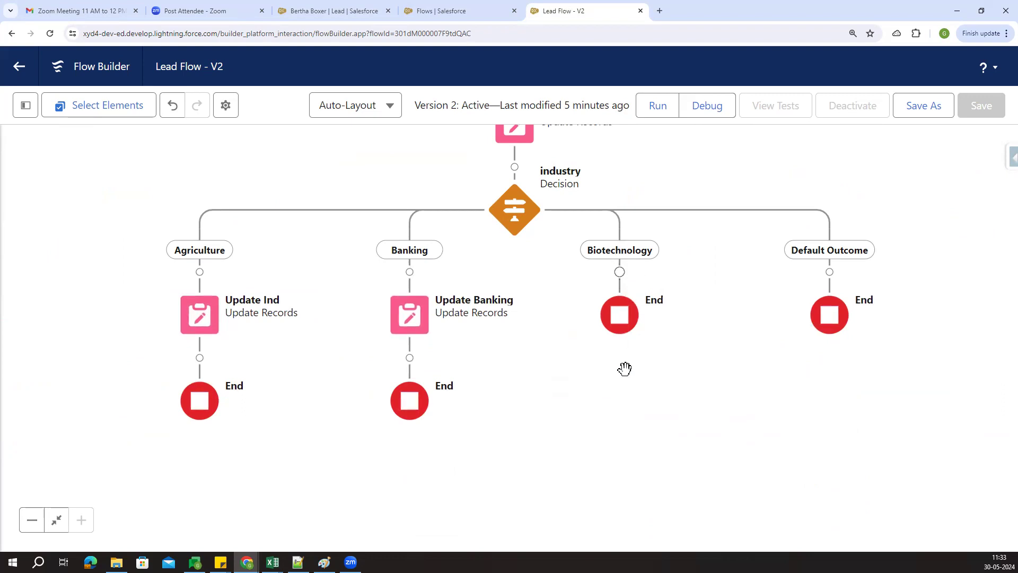
click(619, 272)
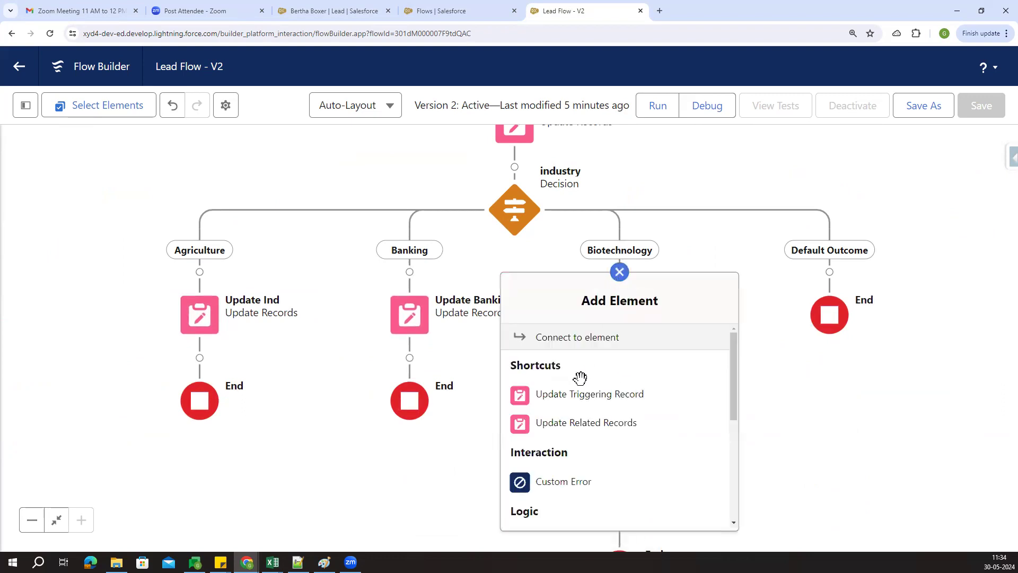
scroll(530, 409, down, 1)
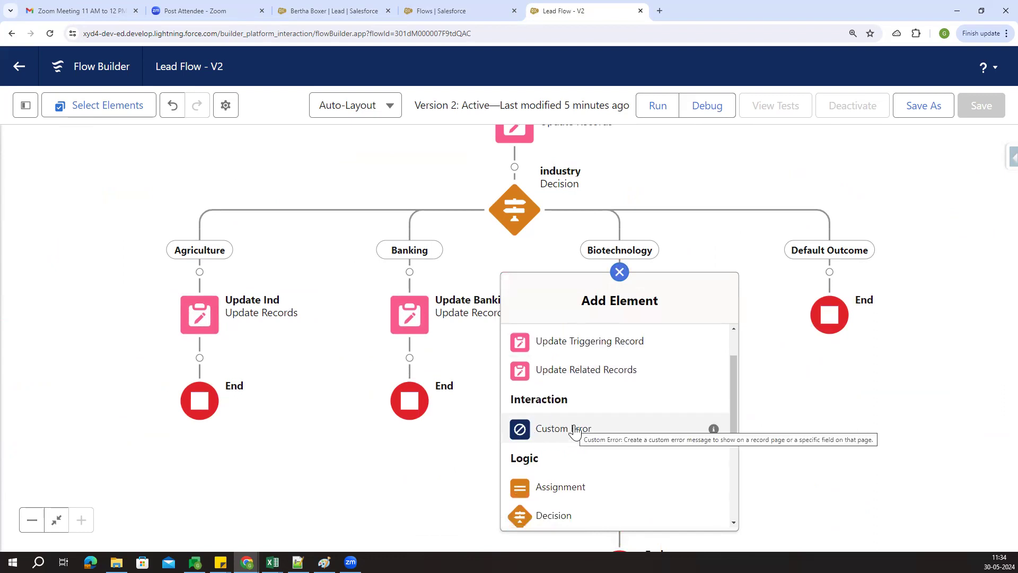
click(594, 431)
Label the custom error Biotechnology and set its API name to Biotechnology1
click(751, 204)
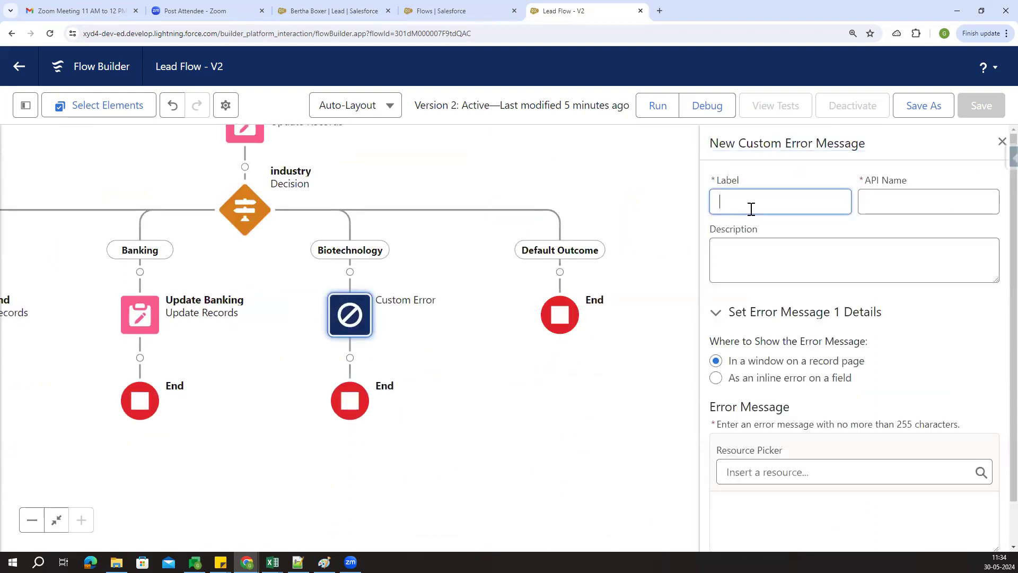
key(ctrl+v)
key(Tab)
click(968, 209)
text(1)
click(826, 252)
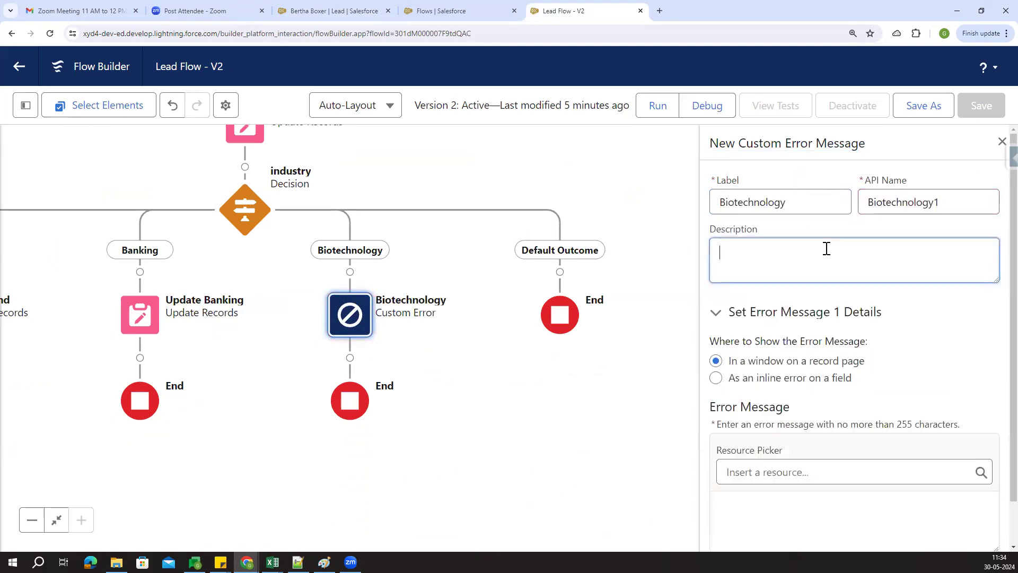
click(887, 451)
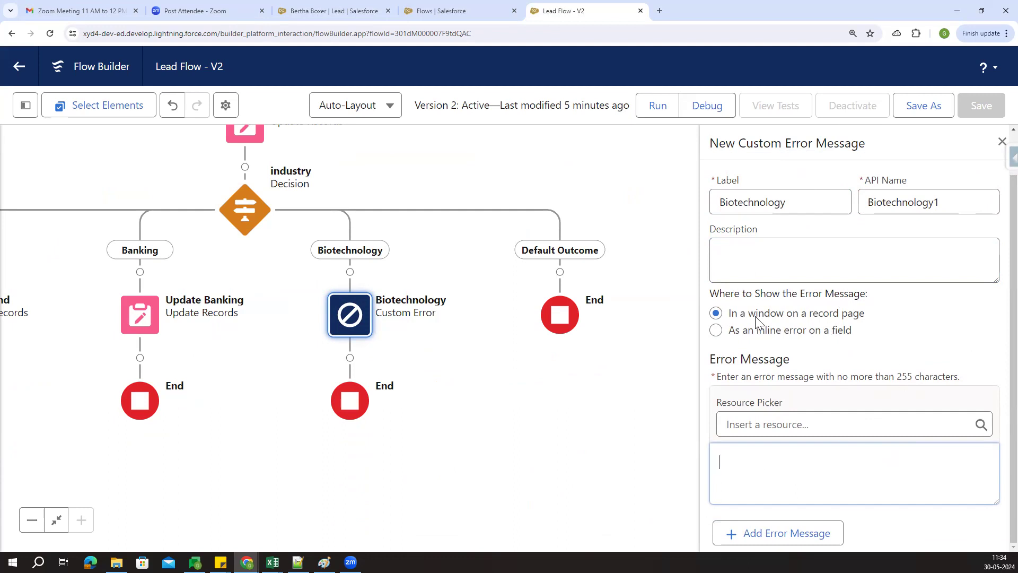
Compare the record-page window and inline field error display options against the lead record page and its Industry field
drag(745, 314, 868, 317)
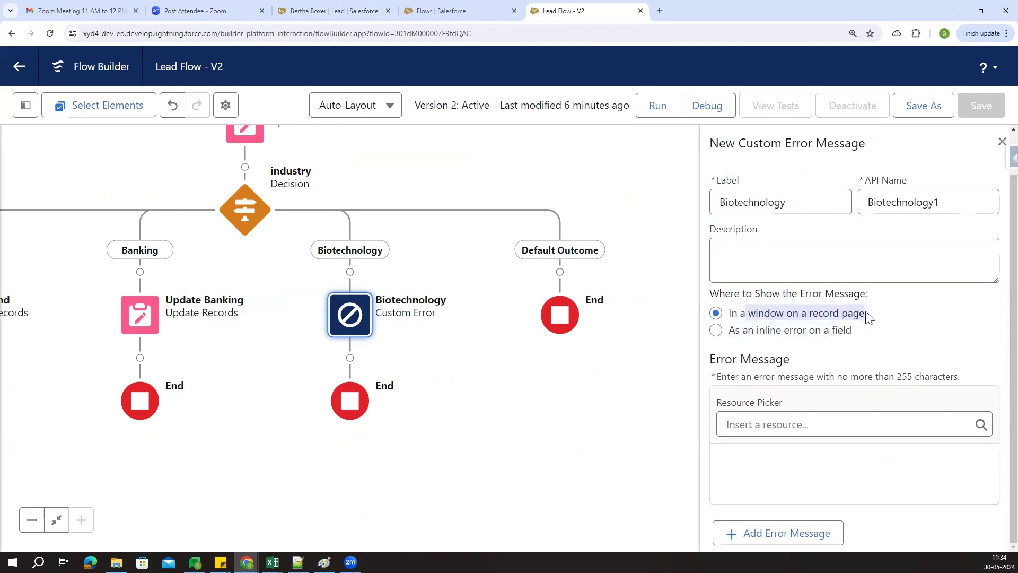
click(371, 10)
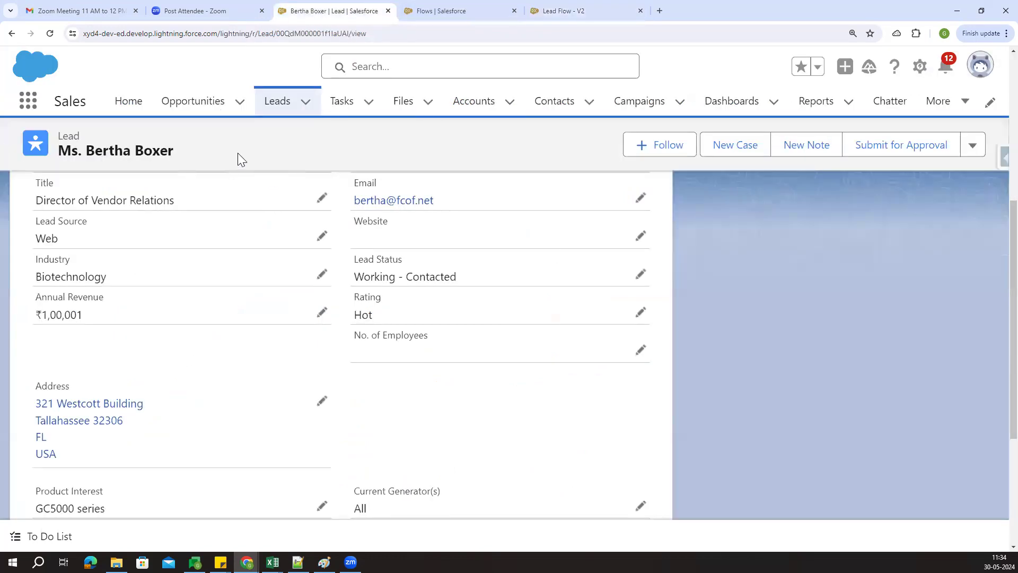
click(454, 9)
click(575, 9)
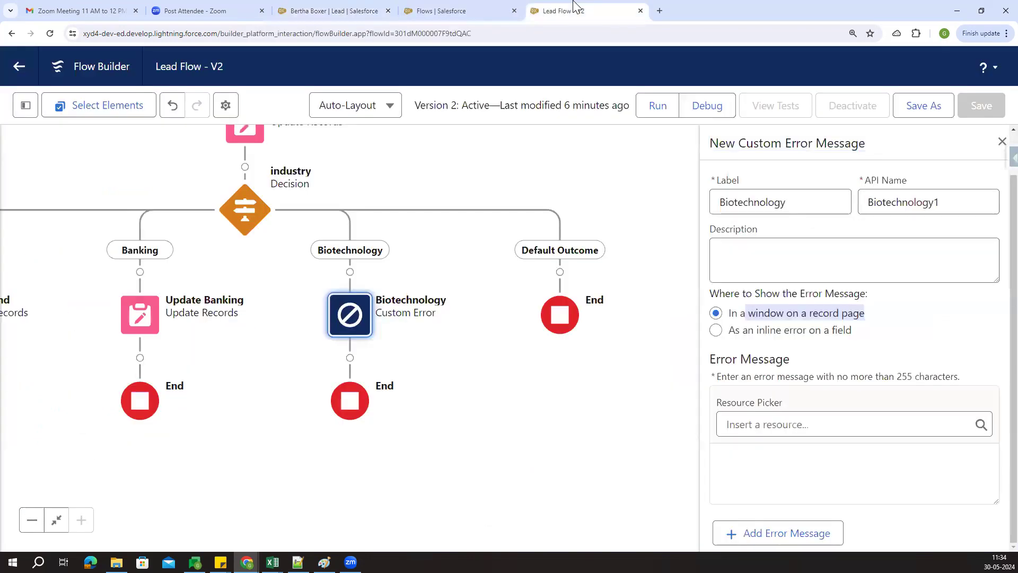
click(784, 332)
drag(741, 336, 857, 344)
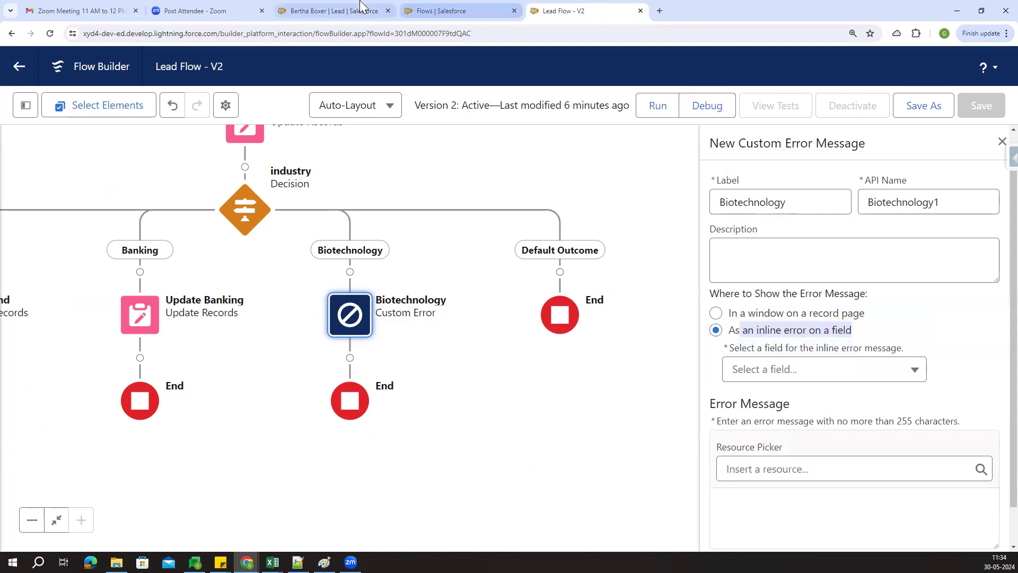
click(334, 11)
drag(34, 265, 98, 265)
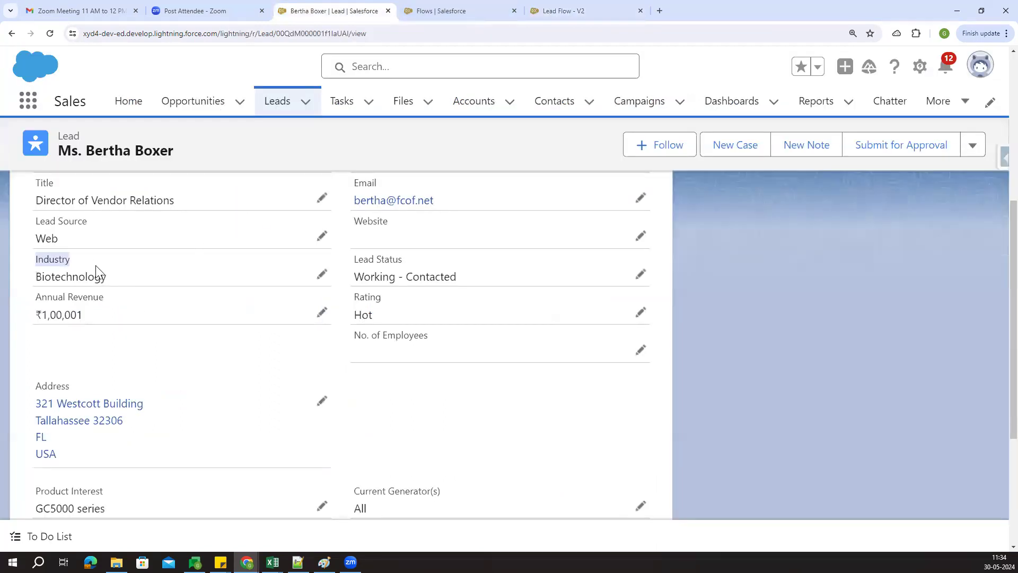
click(552, 10)
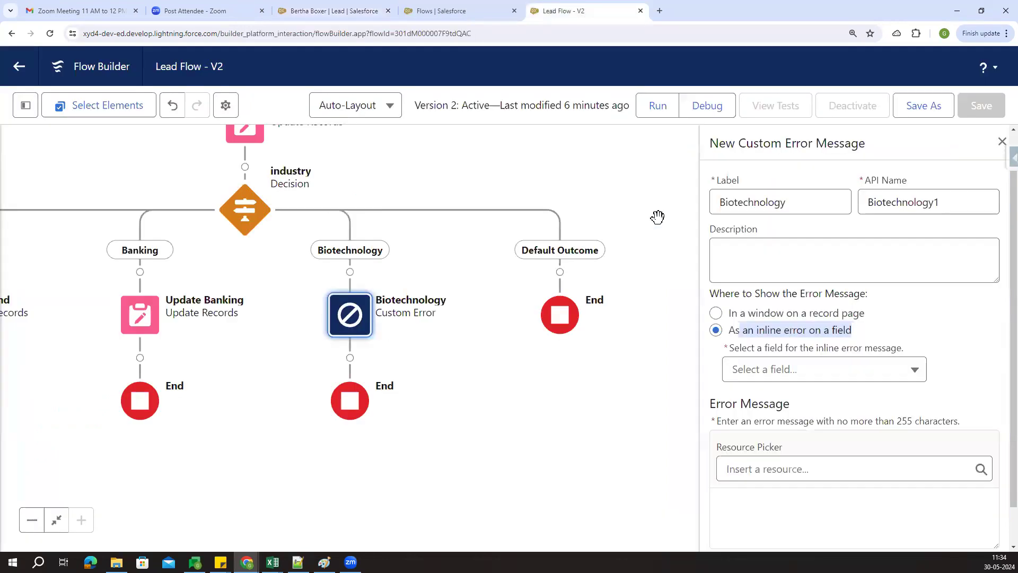
click(845, 315)
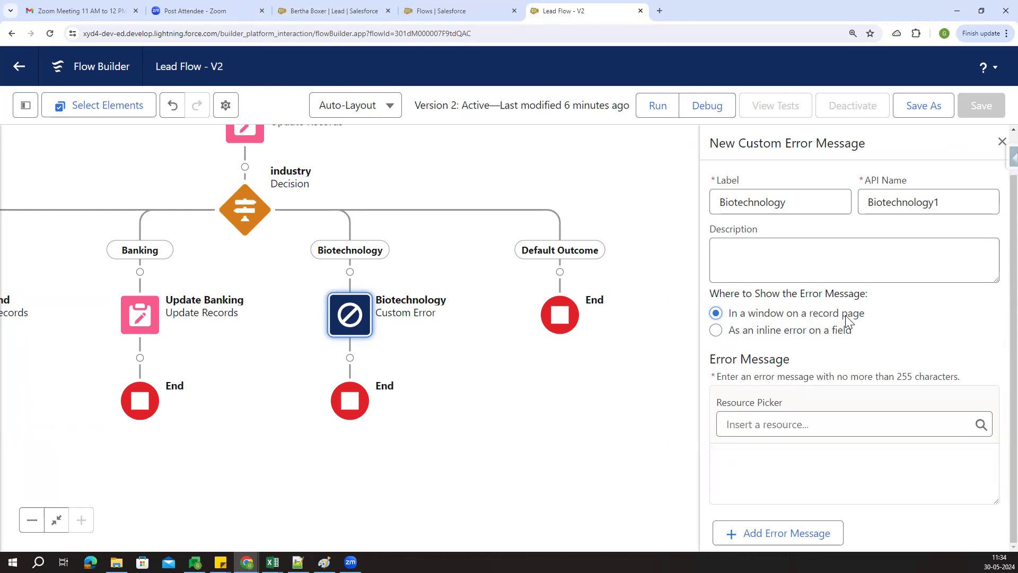
Show the custom error as an inline error on the Industry field
click(842, 331)
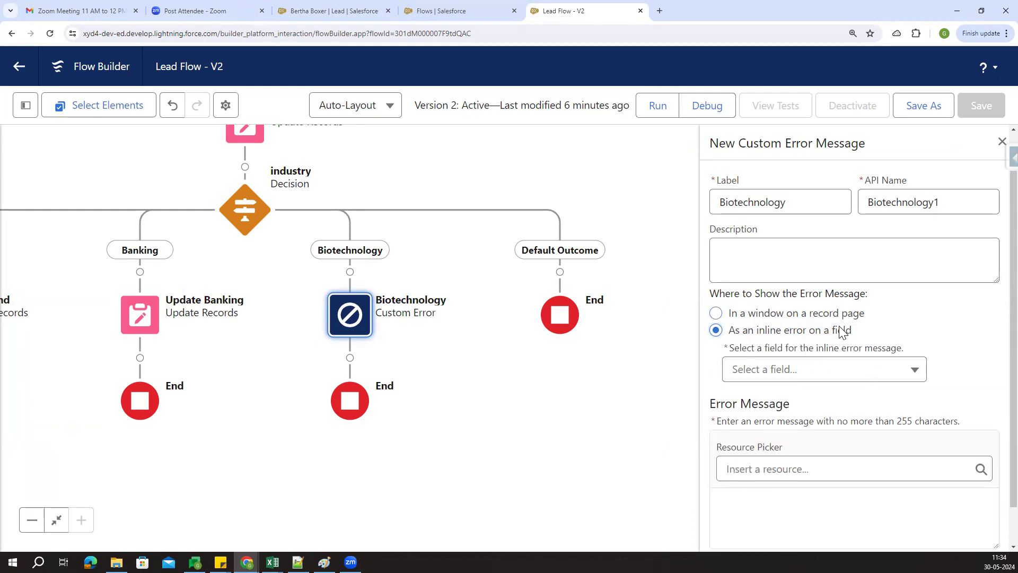
click(878, 376)
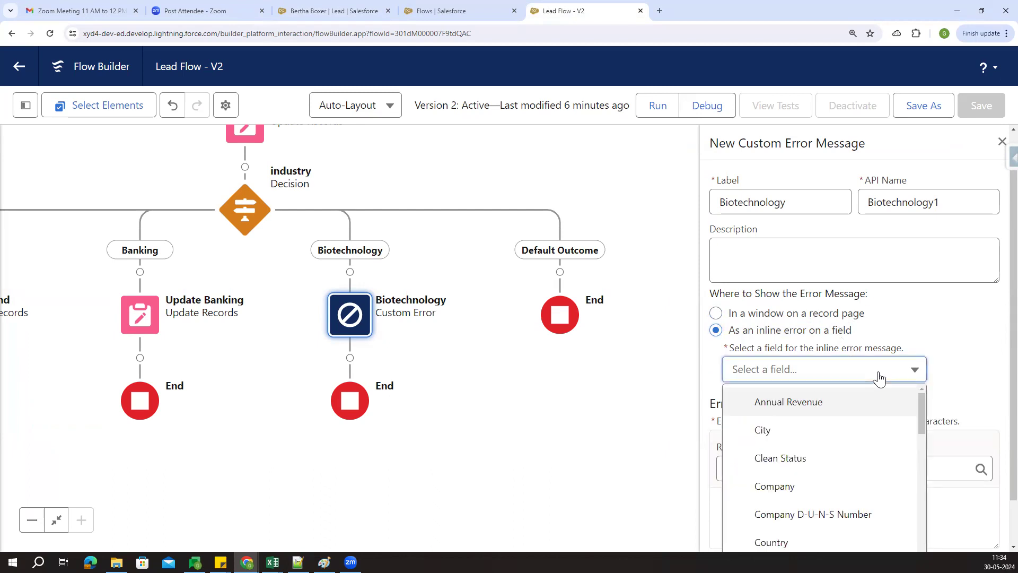
scroll(835, 465, down, 1)
scroll(835, 465, down, 5)
scroll(843, 470, down, 3)
click(818, 485)
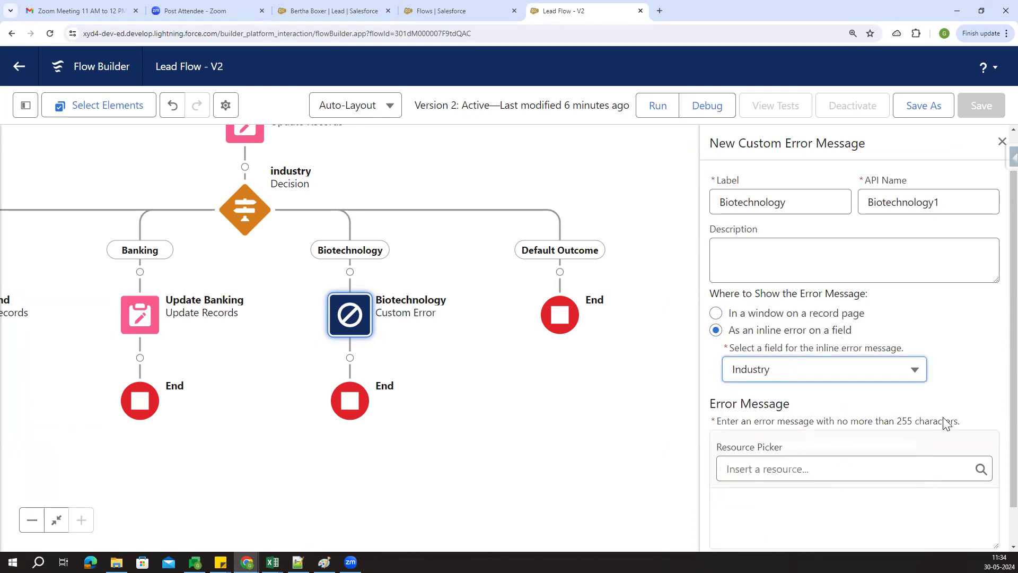
Enter the custom error message: we are not working with "Biotechnology"
scroll(978, 400, down, 1)
click(736, 449)
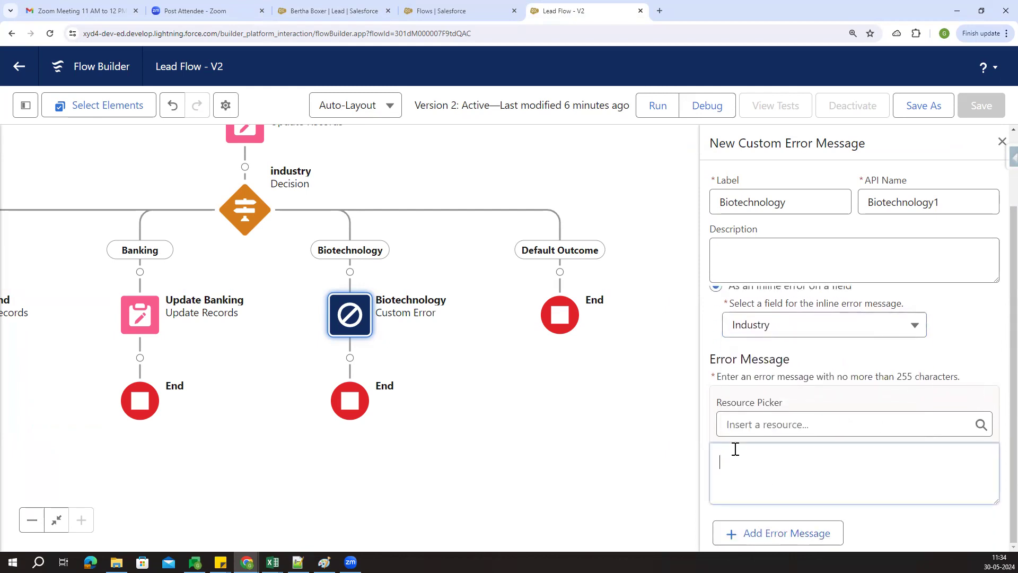
click(800, 428)
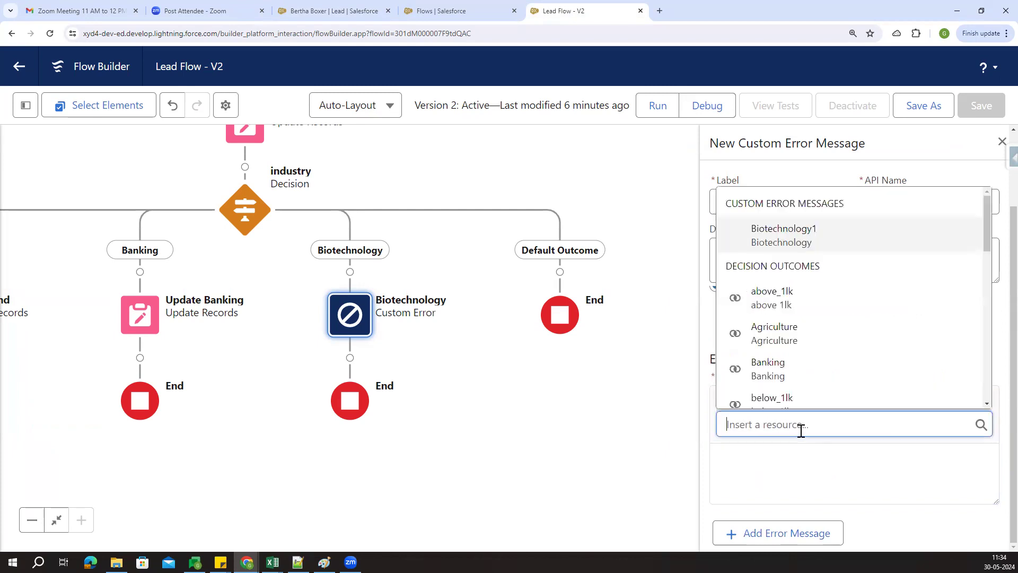
scroll(820, 382, down, 1)
scroll(821, 370, down, 8)
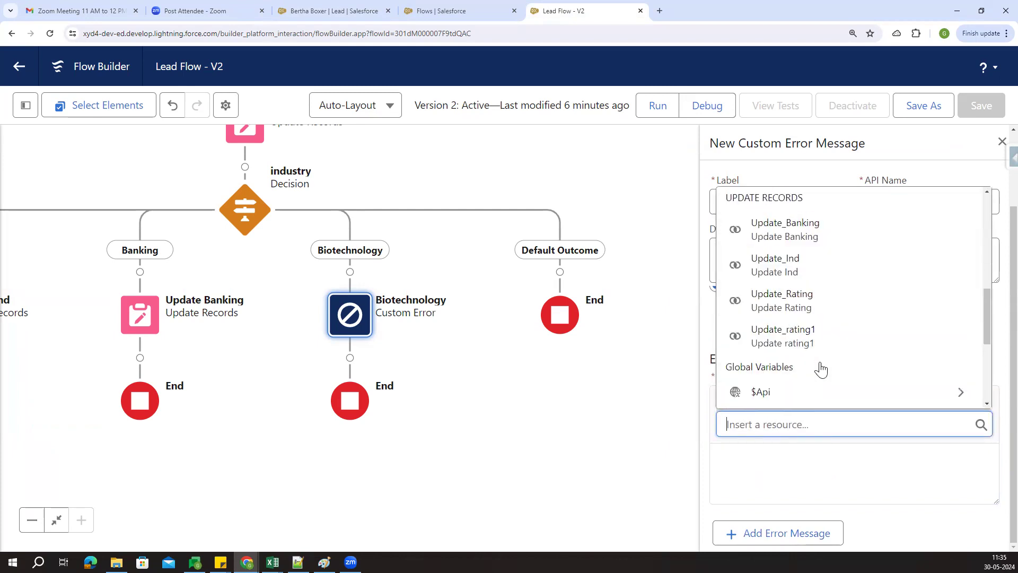
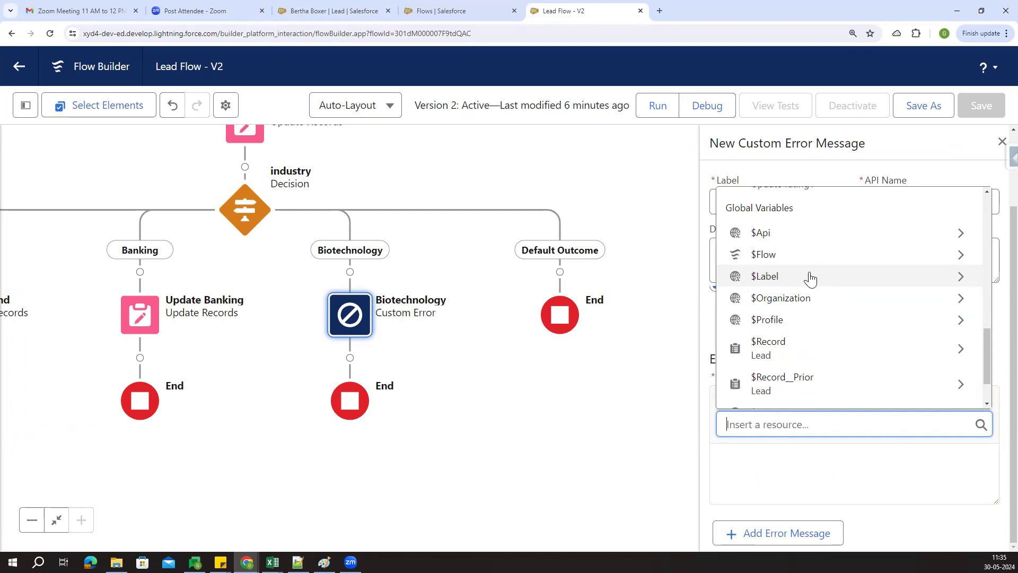
click(777, 484)
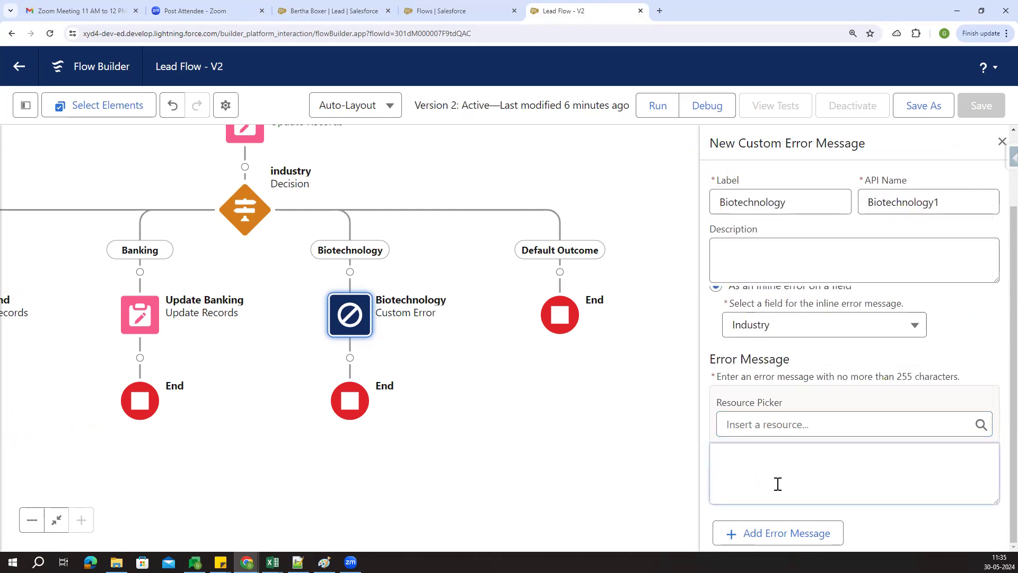
text(we are not working with ")
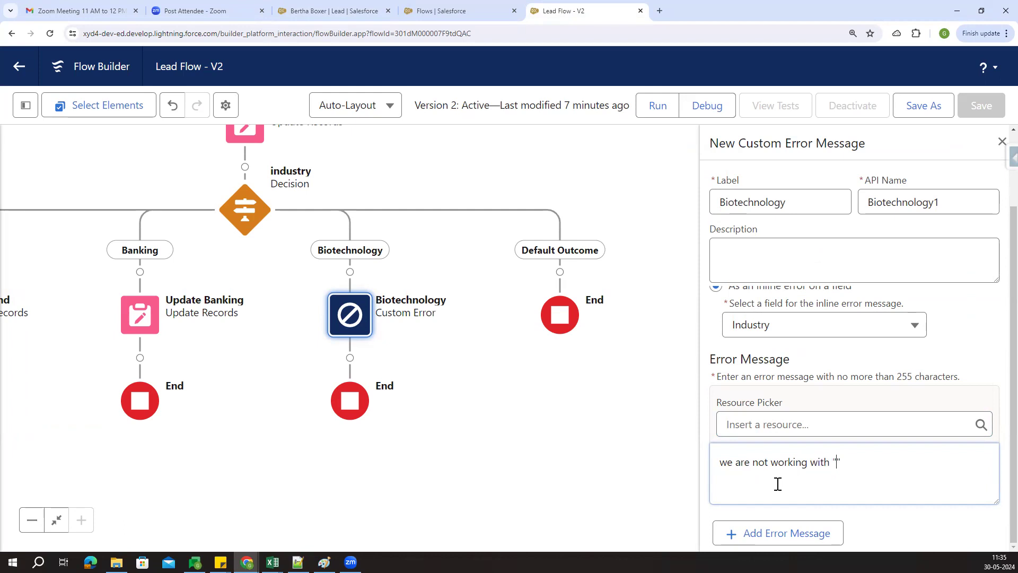
text(Biotechnology)
click(941, 543)
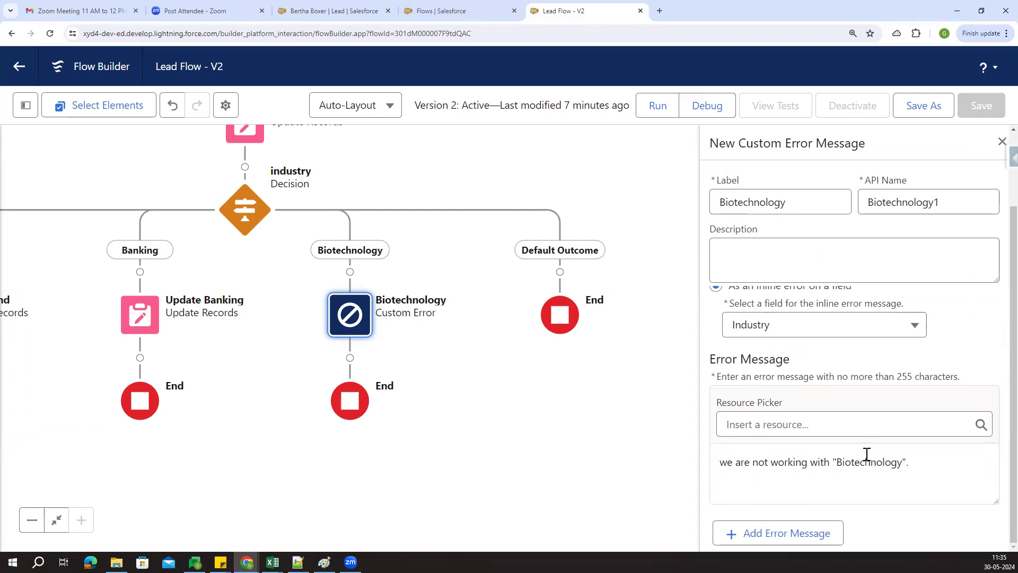
Check the Biotechnology error message against its inline Industry field setting and close the custom error settings
mouse_move(920, 459)
mouse_down()
mouse_move(718, 453)
mouse_move(916, 467)
mouse_up()
click(823, 462)
click(961, 525)
scroll(811, 482, up, 2)
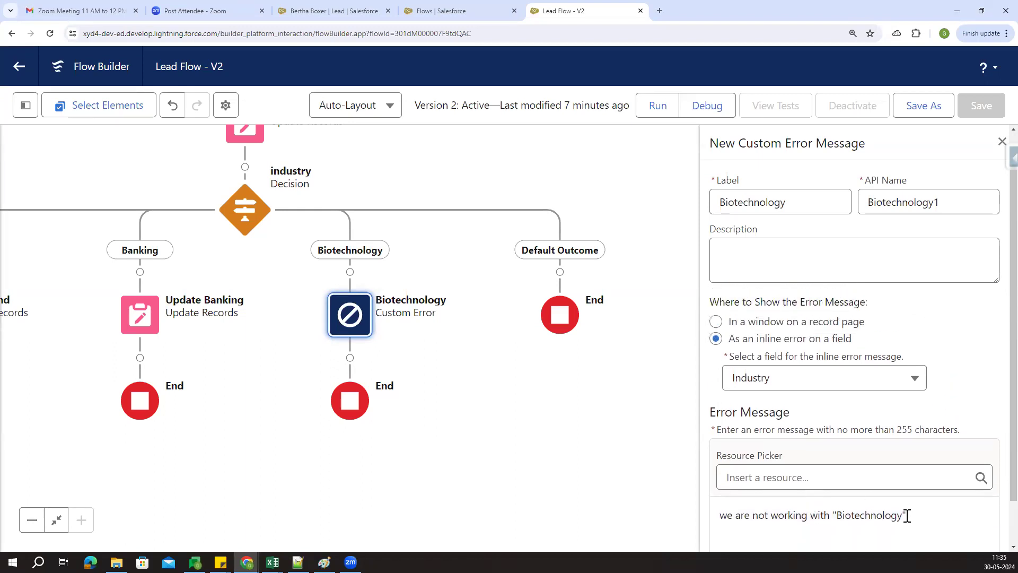
click(995, 143)
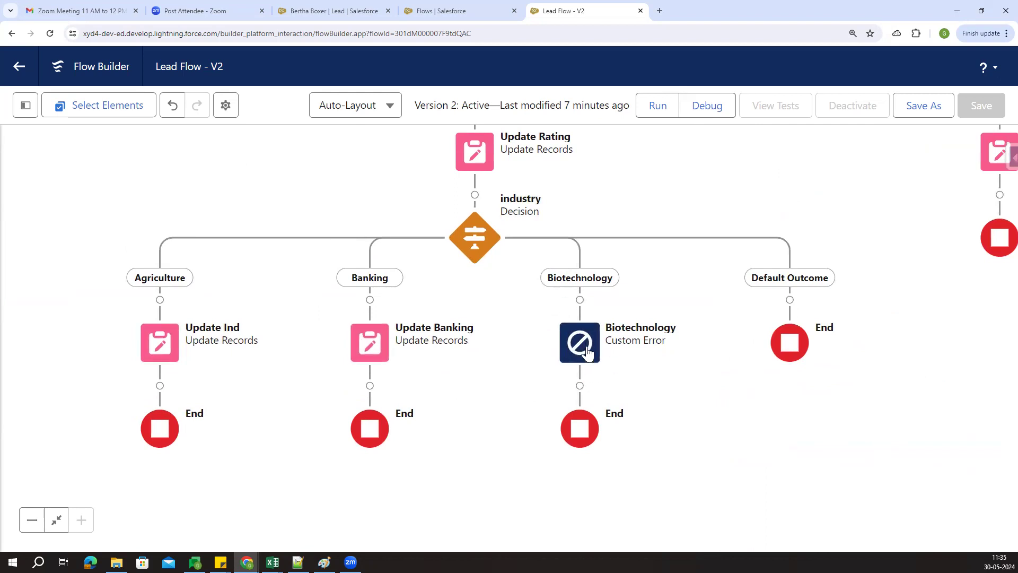
Review the flow's paths from the Annual Revenue decision through the industry branches, including the default outcomes
drag(689, 390, 598, 444)
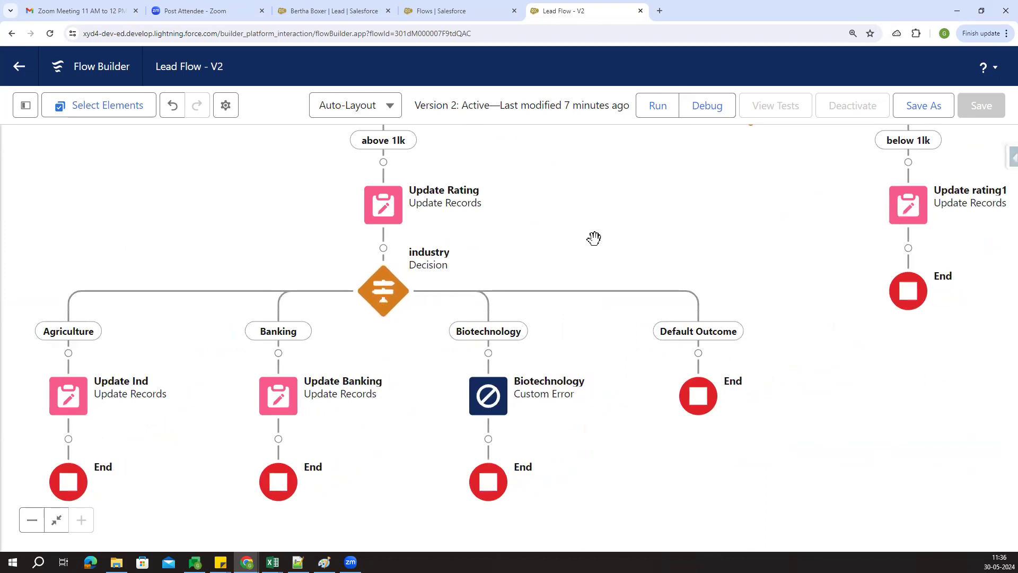
drag(594, 237, 567, 303)
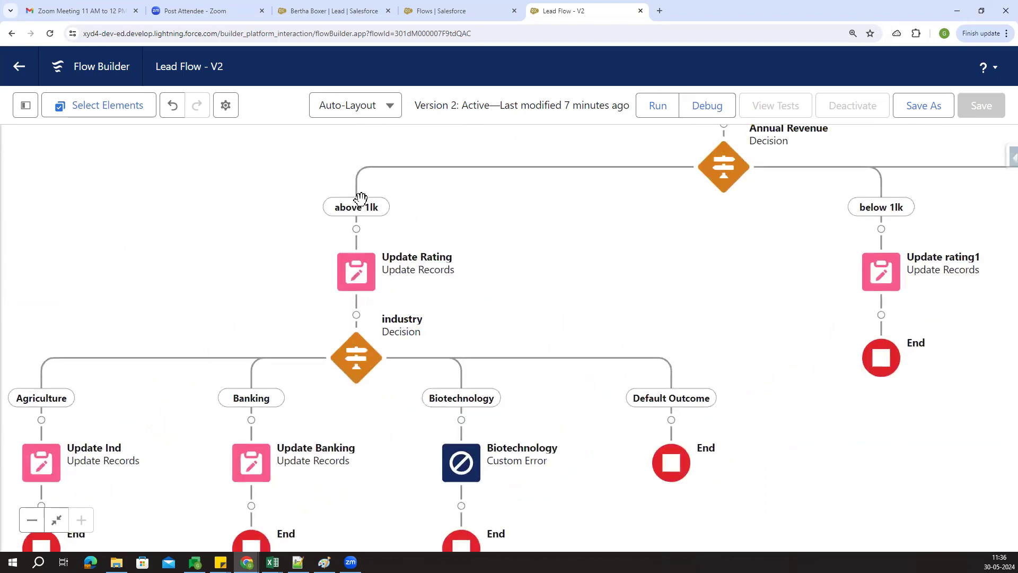
drag(510, 279, 553, 239)
drag(411, 381, 425, 348)
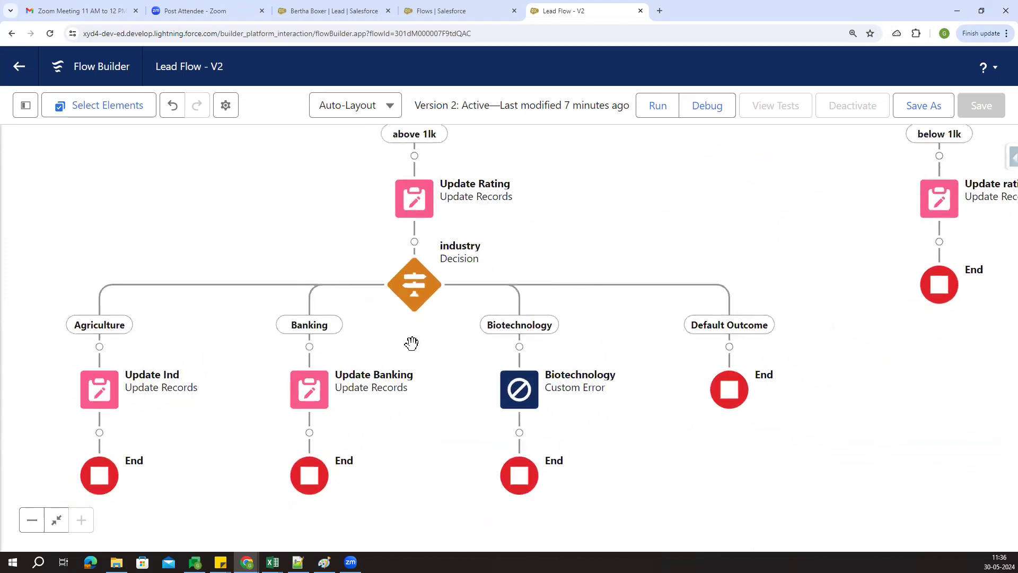
drag(685, 352, 639, 416)
drag(821, 250, 607, 348)
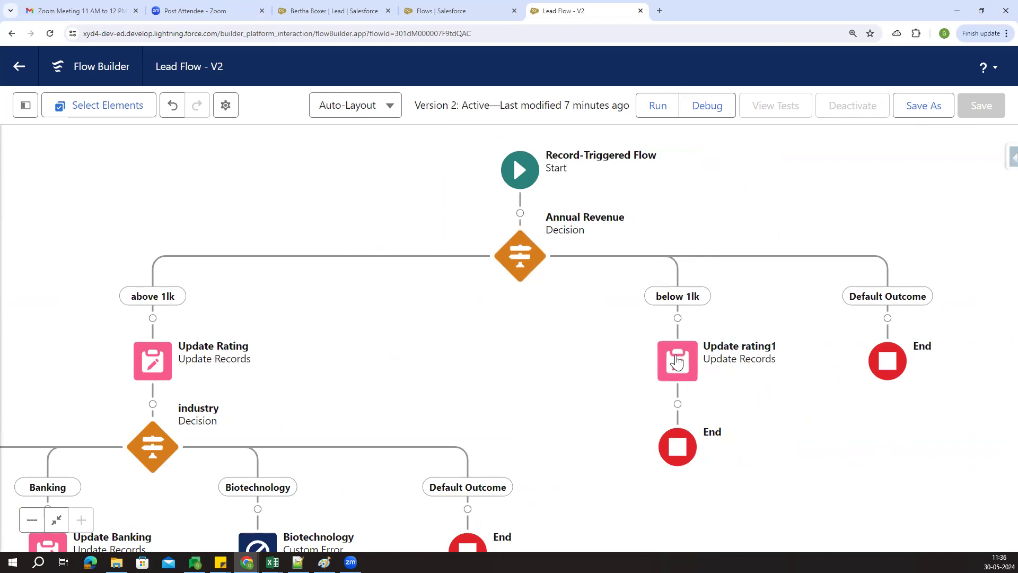
drag(779, 500, 879, 373)
drag(747, 413, 643, 503)
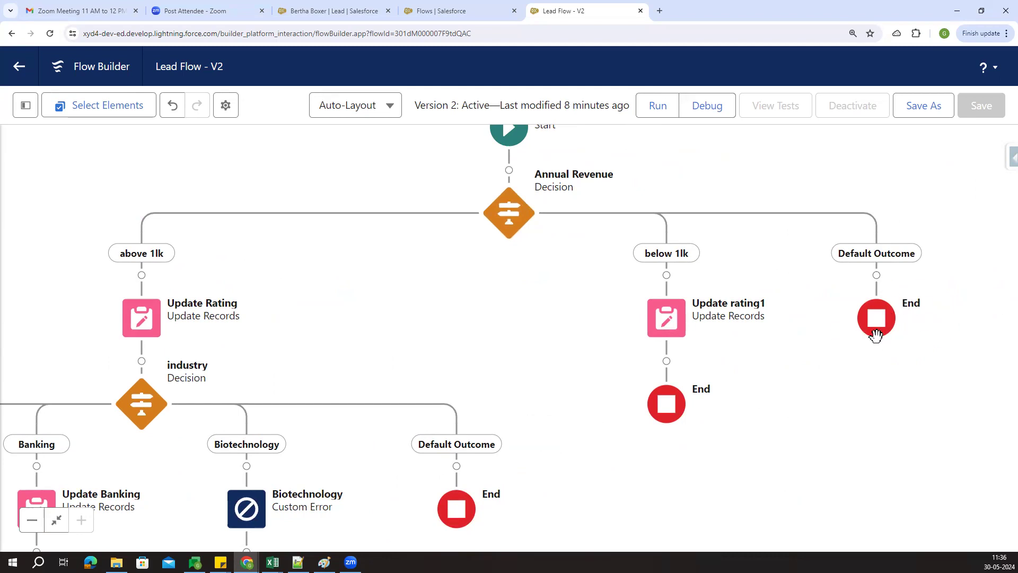
drag(741, 479, 902, 330)
drag(755, 393, 811, 409)
drag(851, 309, 837, 365)
click(909, 111)
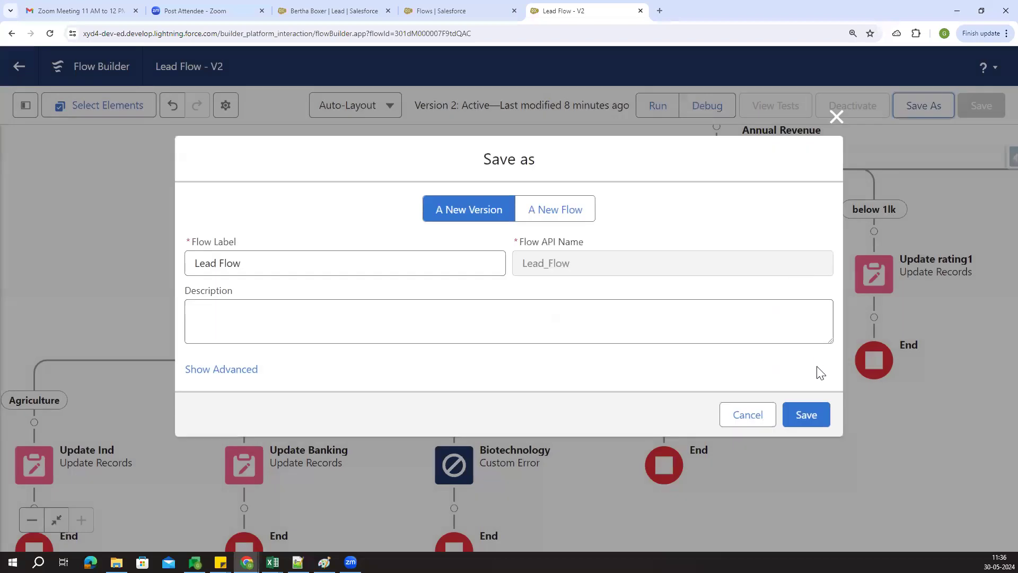
click(836, 118)
In the Annual Revenue decision, set the below 1lk outcome's Less Than value to 50000
drag(789, 204, 603, 308)
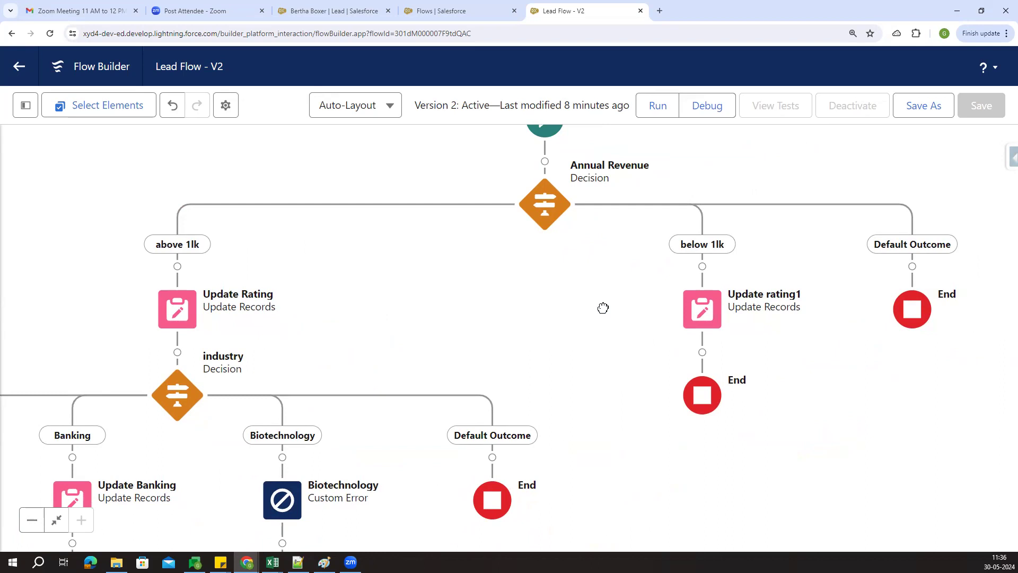
drag(603, 308, 641, 335)
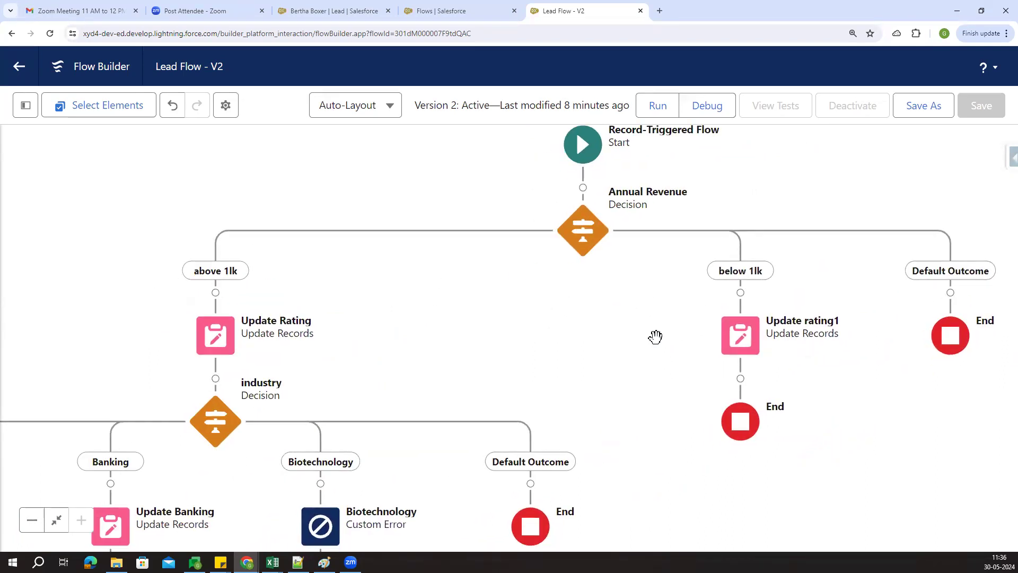
click(583, 233)
click(582, 386)
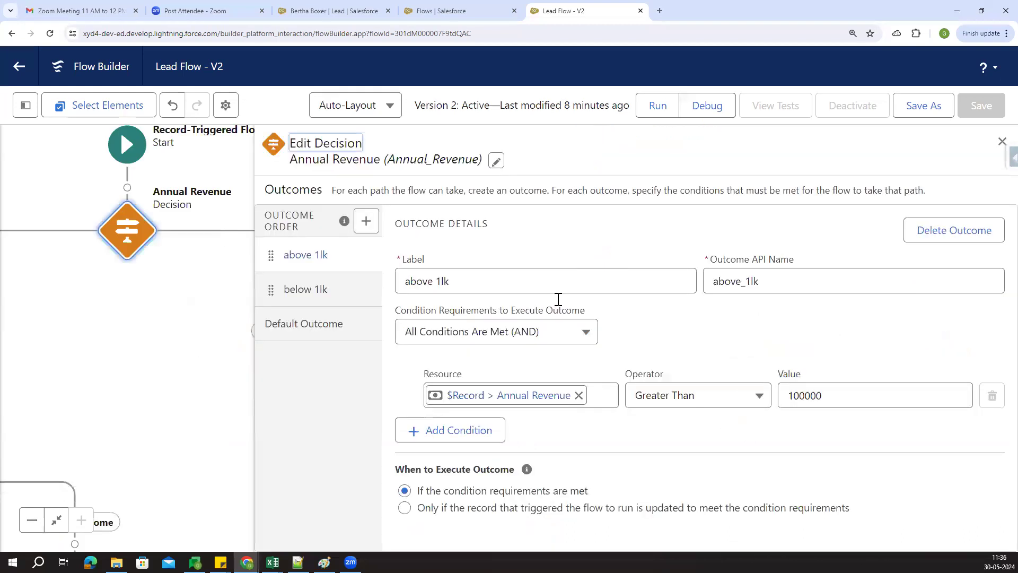
click(306, 289)
double_click(813, 395)
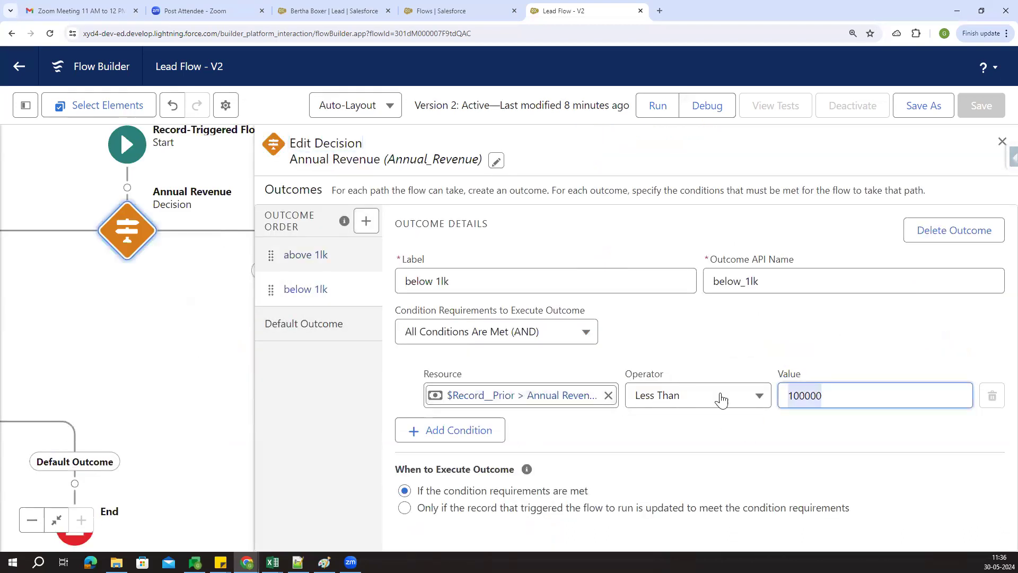
text(500)
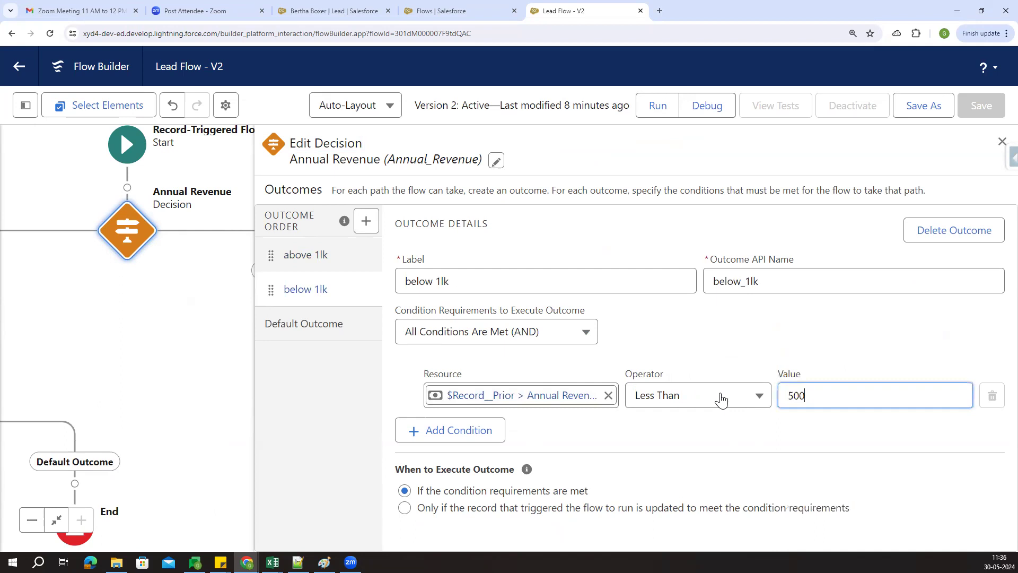
click(755, 436)
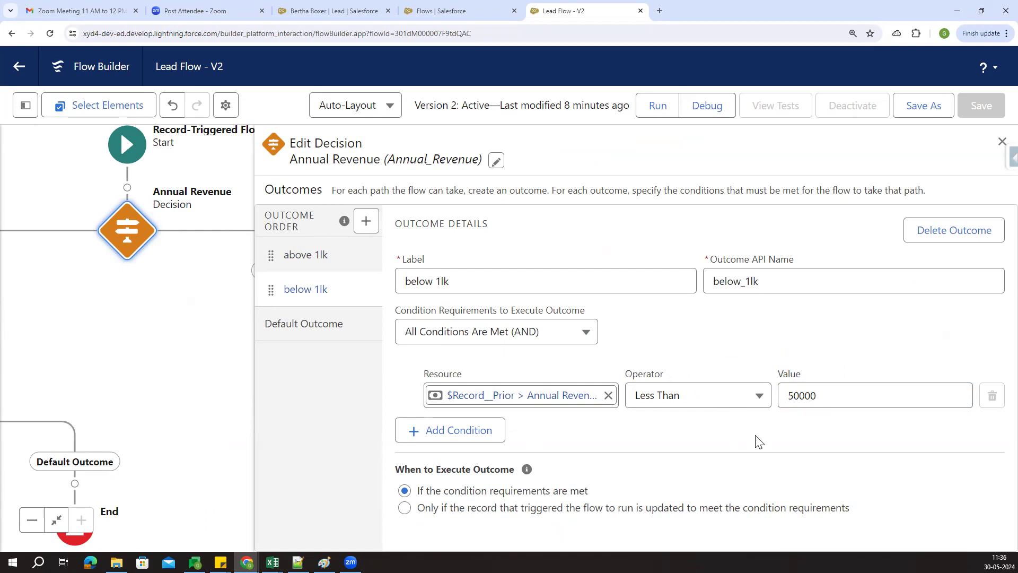
click(1001, 141)
Reopen the Annual Revenue decision and set the below 1lk outcome's comparison value to 100000
drag(234, 251, 367, 284)
click(263, 262)
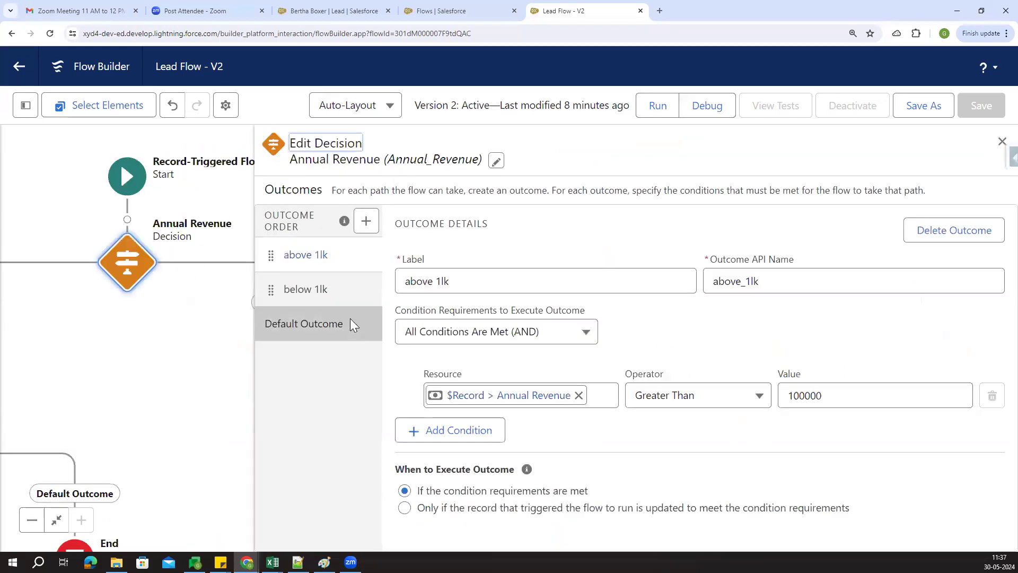
click(317, 293)
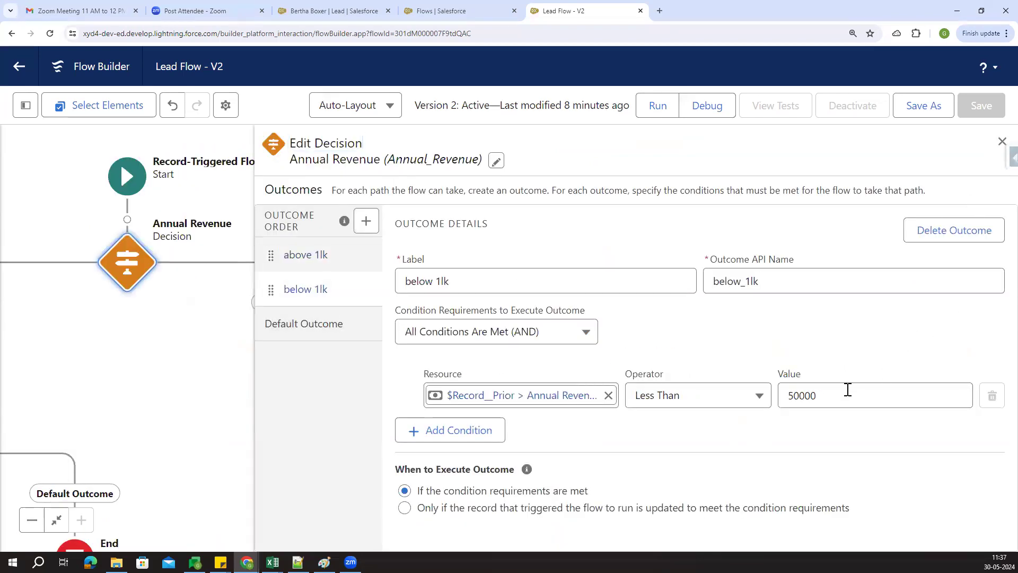
drag(848, 390, 773, 395)
text(100)
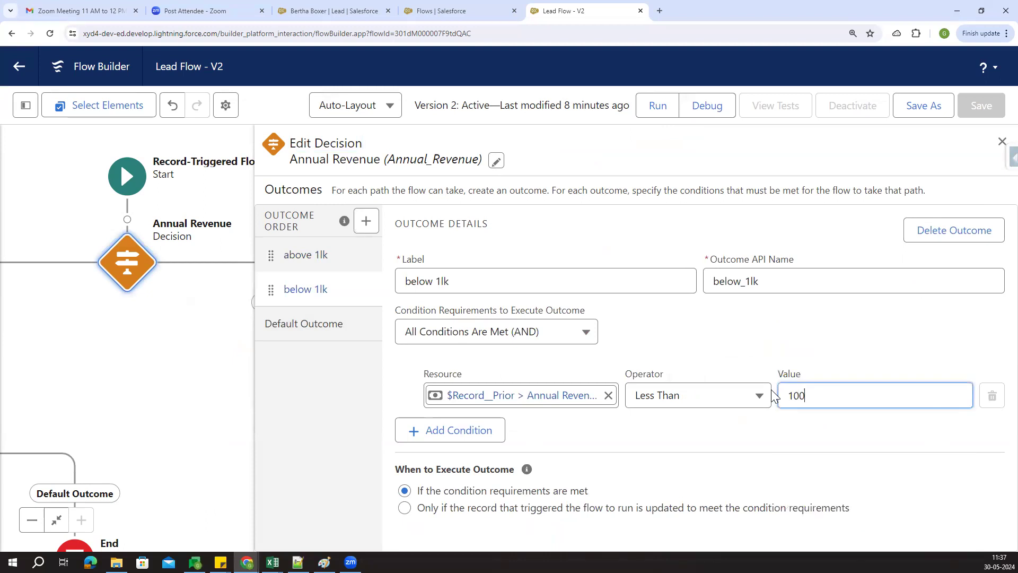
click(806, 452)
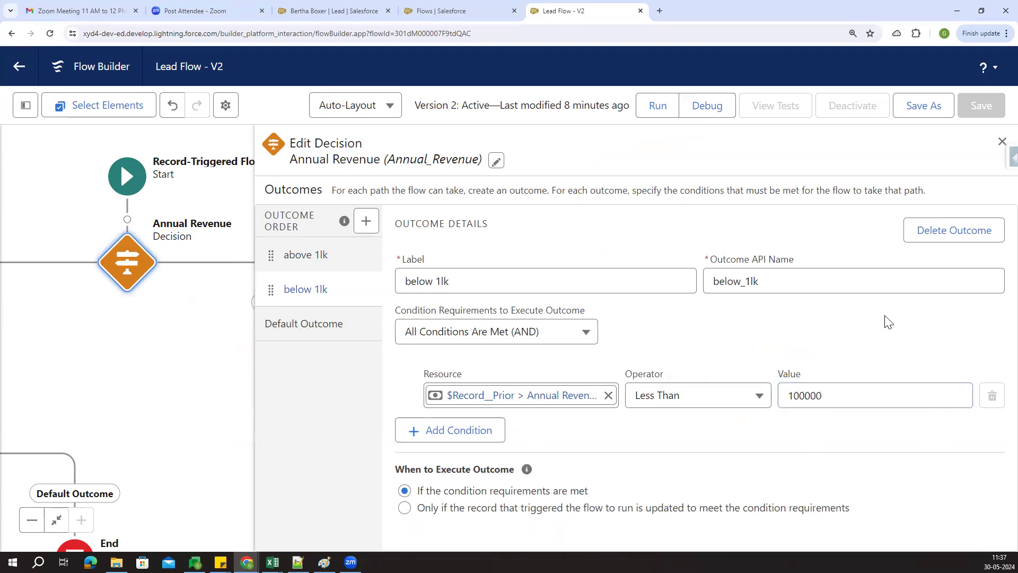
click(1001, 142)
Save Lead Flow as a new version and activate that version
drag(416, 400, 885, 223)
drag(546, 516, 554, 421)
drag(575, 363, 625, 404)
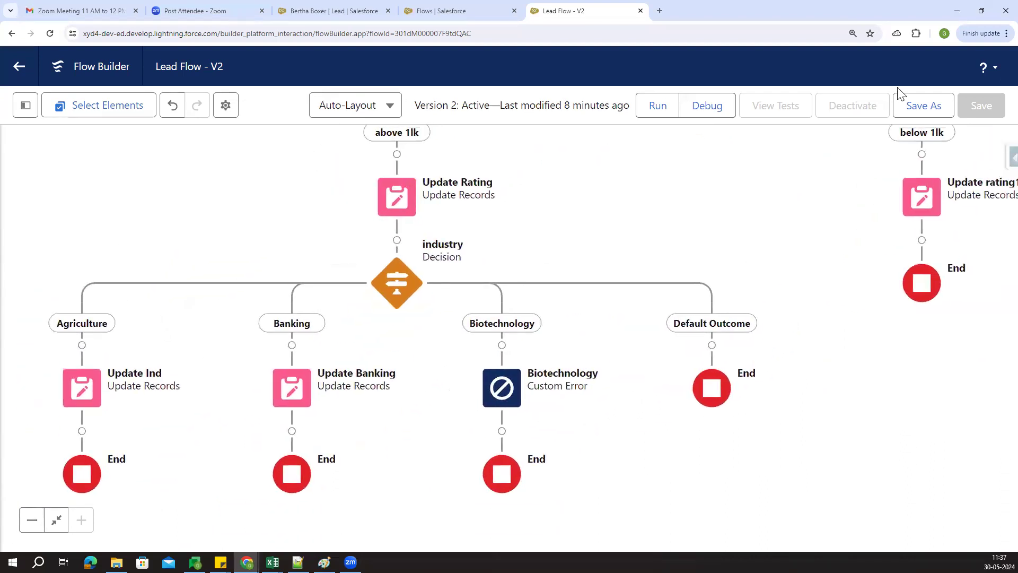
click(932, 115)
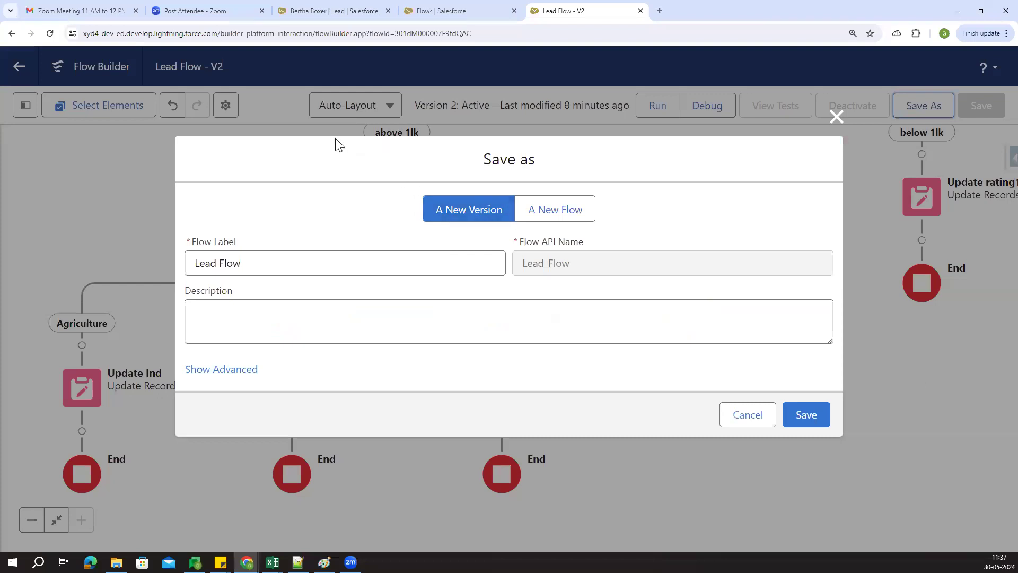
click(807, 416)
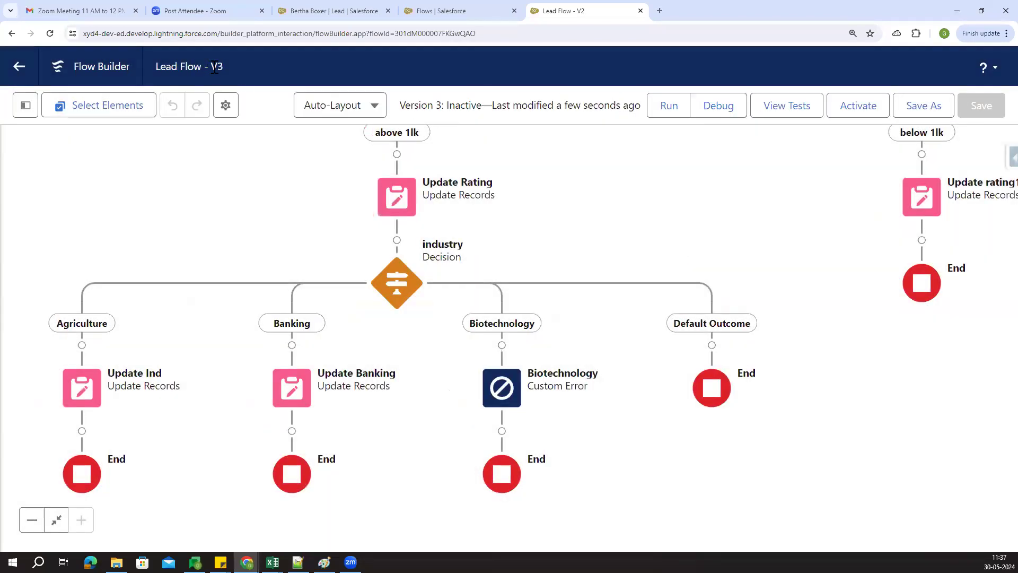
click(859, 114)
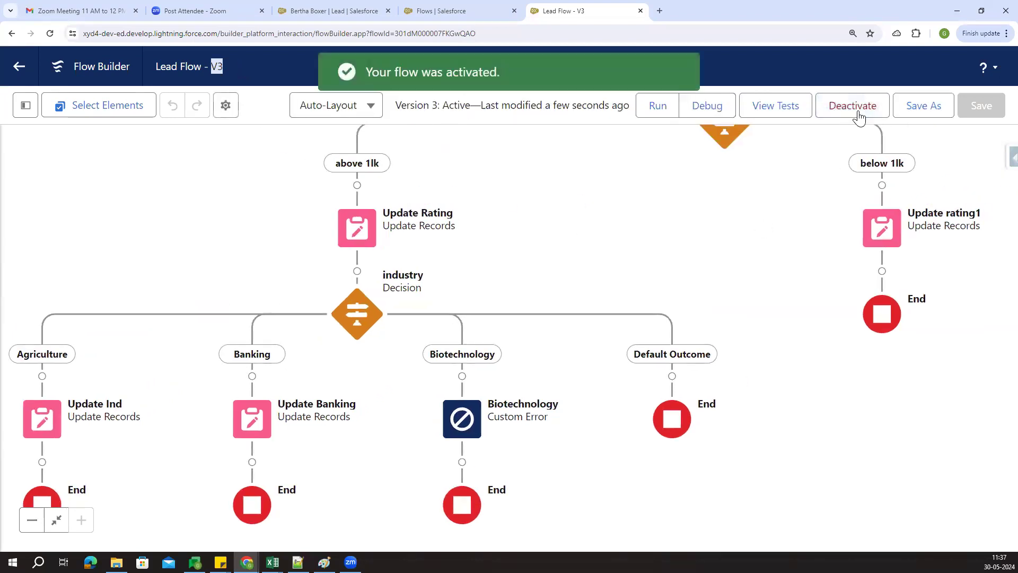
Switch to the lead record, reload it and show its details down to Industry and Annual Revenue
click(334, 10)
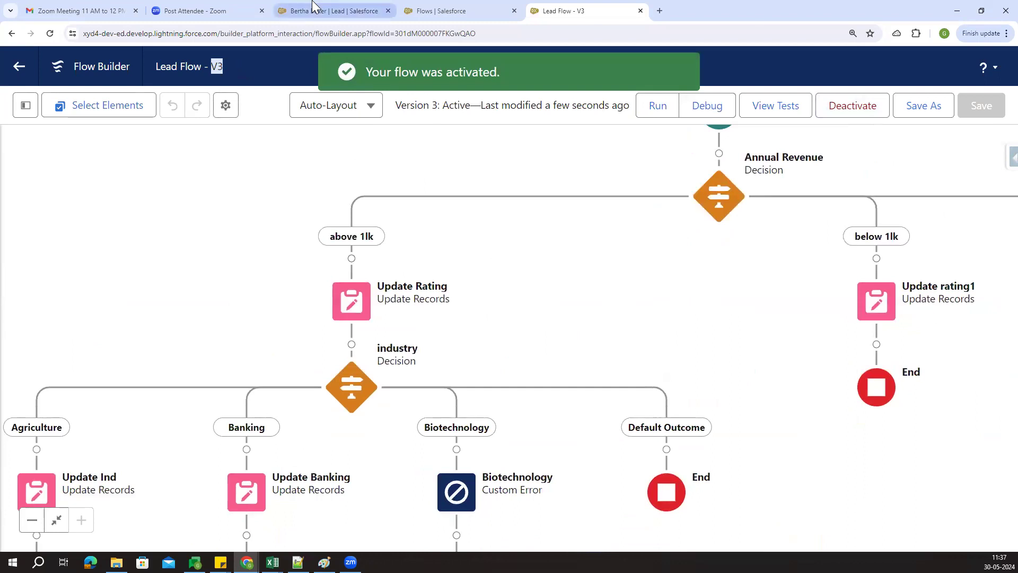
click(49, 35)
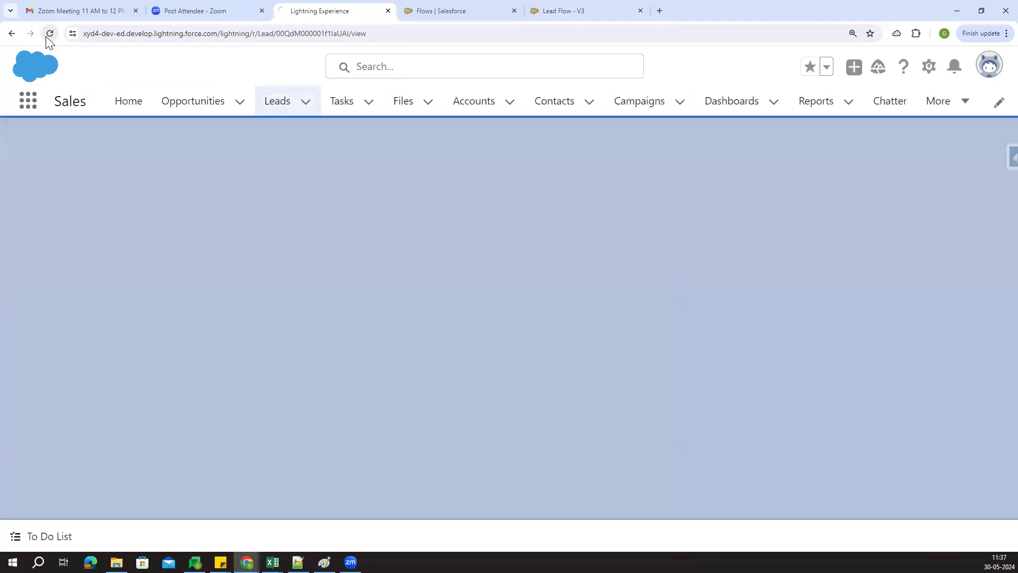
click(48, 35)
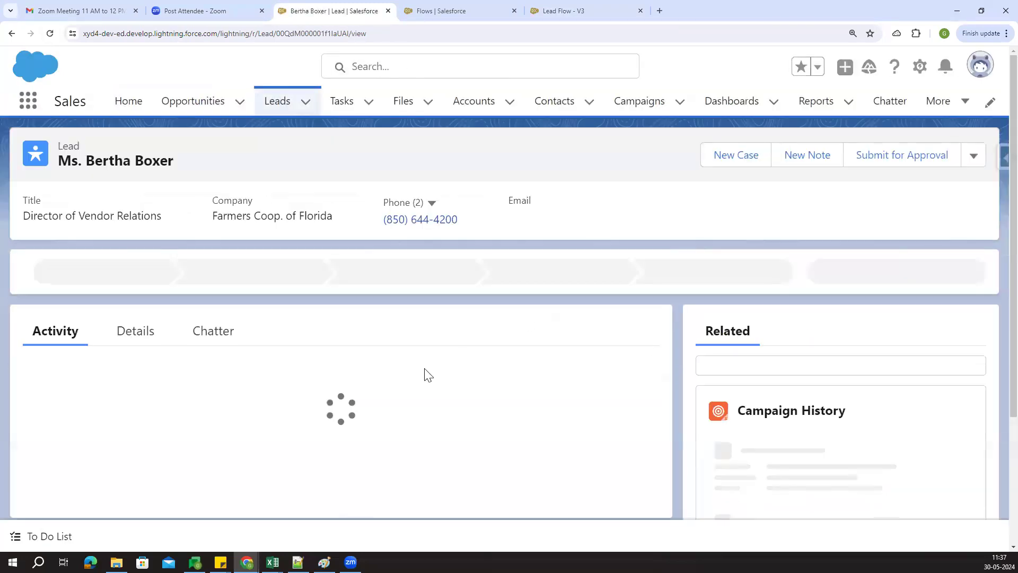
click(139, 333)
scroll(391, 311, down, 5)
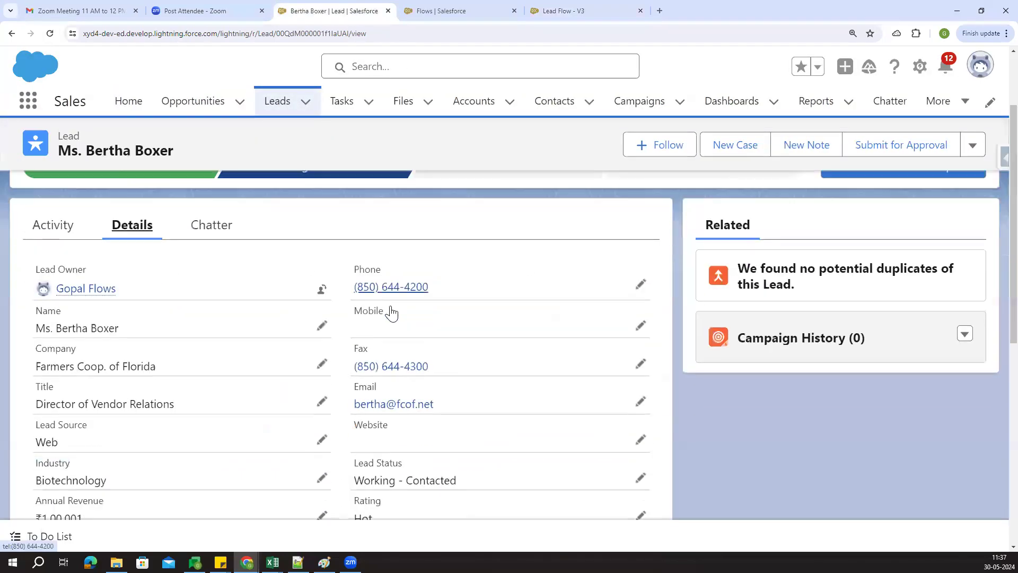
Edit the lead record and set its Industry to Banking
double_click(302, 370)
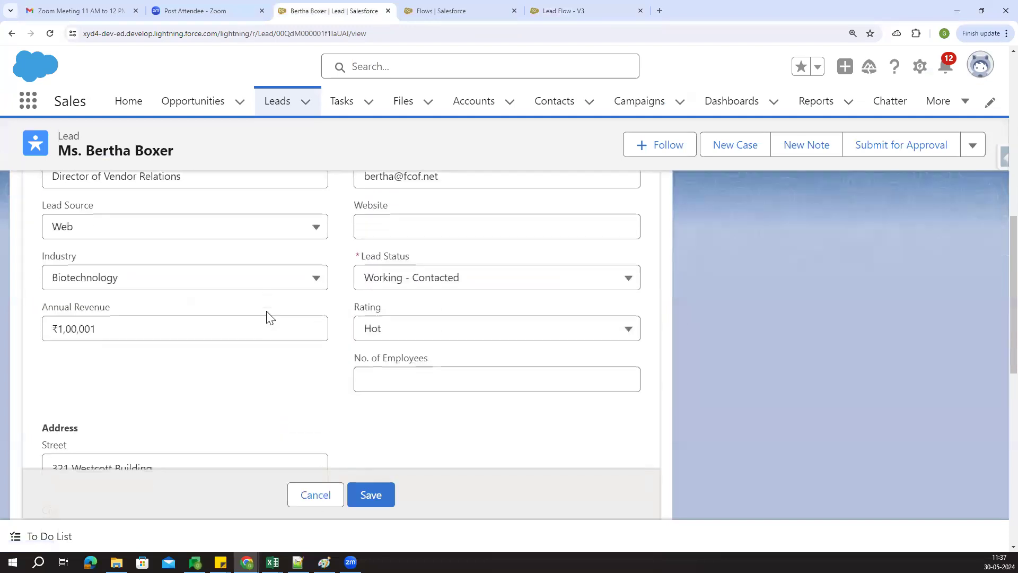
click(200, 275)
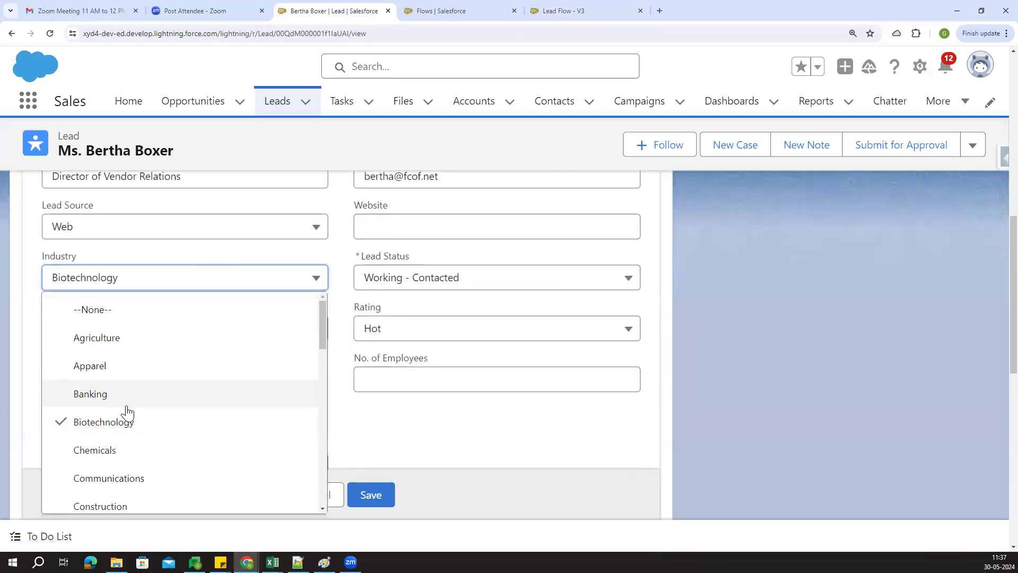
click(114, 395)
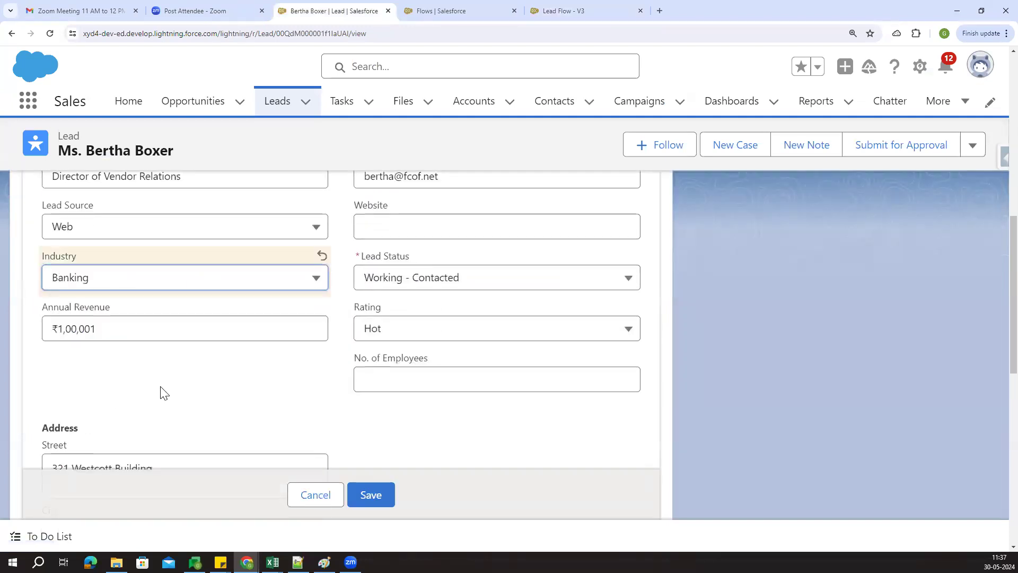
Set the lead's Rating to Cold and Lead Status to Closed - Not Converted, save the record and check the resulting status
click(398, 329)
click(397, 446)
click(404, 283)
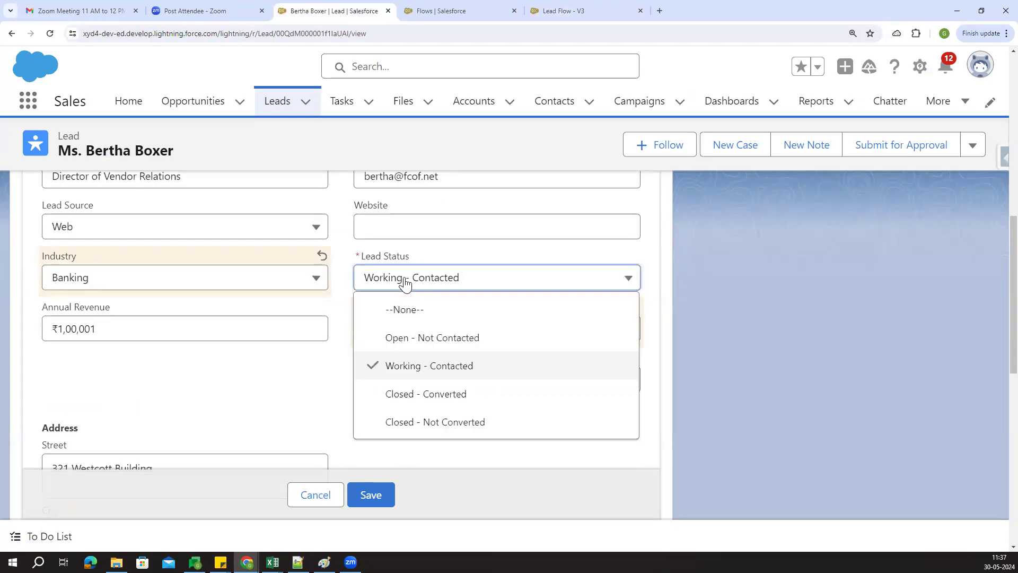
click(434, 425)
click(317, 389)
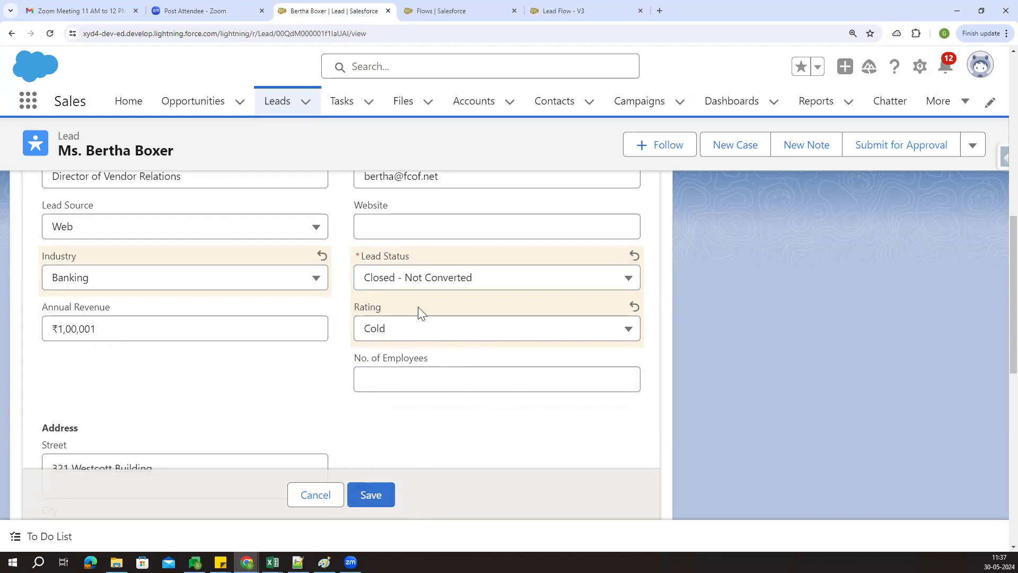
click(371, 285)
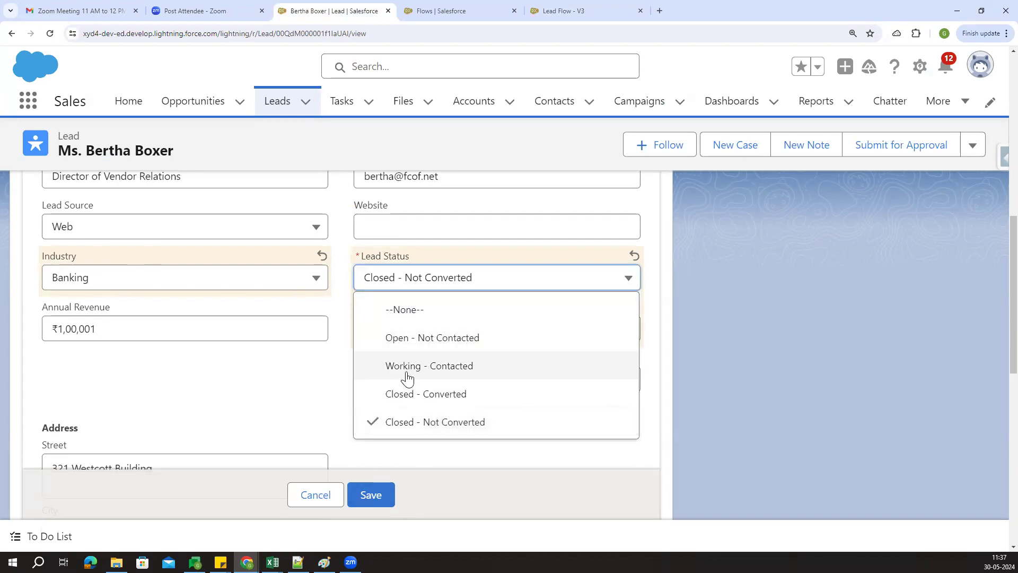
click(254, 382)
click(371, 494)
scroll(200, 339, up, 2)
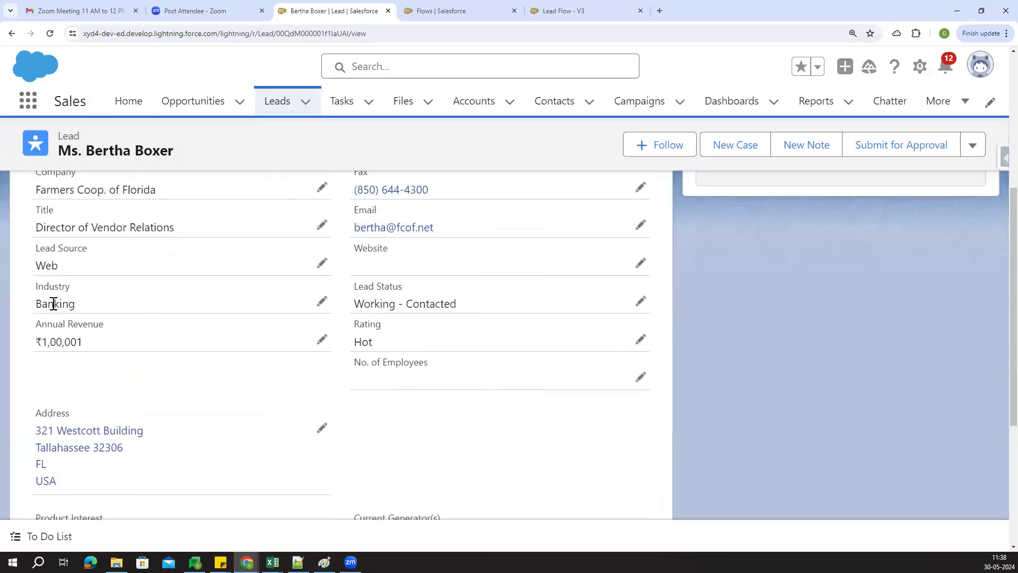
drag(364, 293, 545, 319)
click(483, 447)
Change the lead's Industry to Biotechnology and try to save the record
scroll(472, 438, up, 1)
click(322, 353)
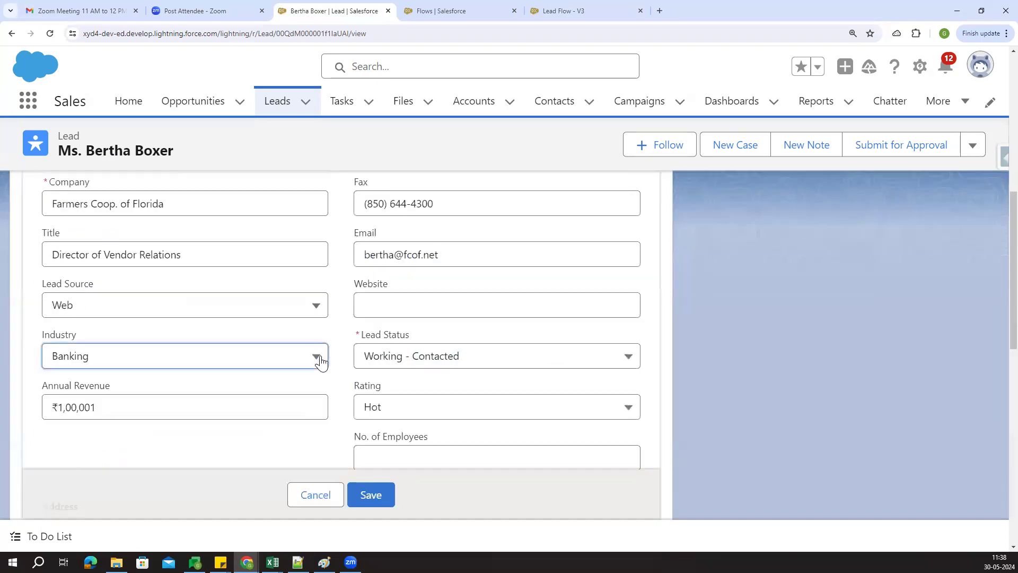
click(170, 358)
click(118, 254)
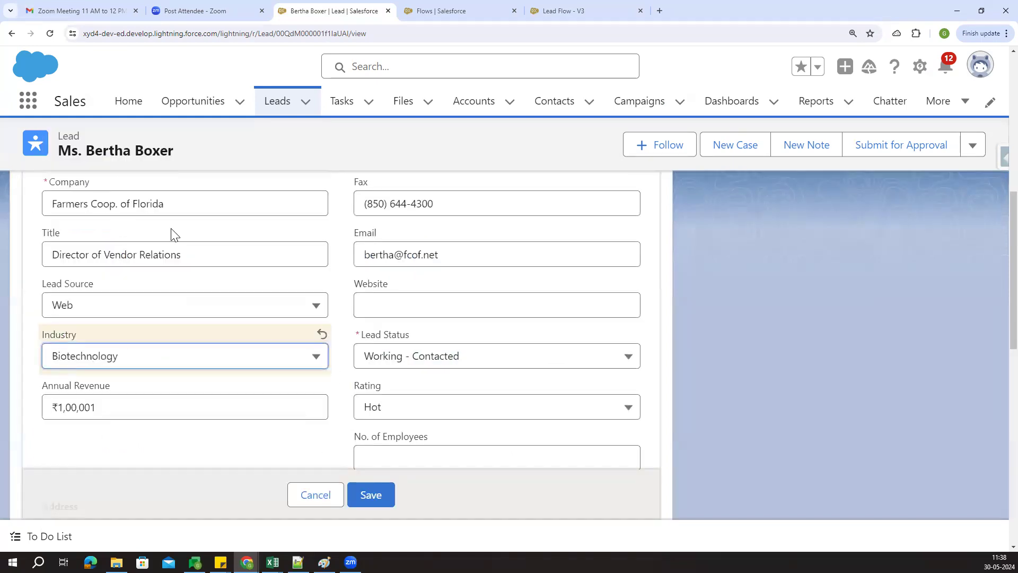
click(235, 455)
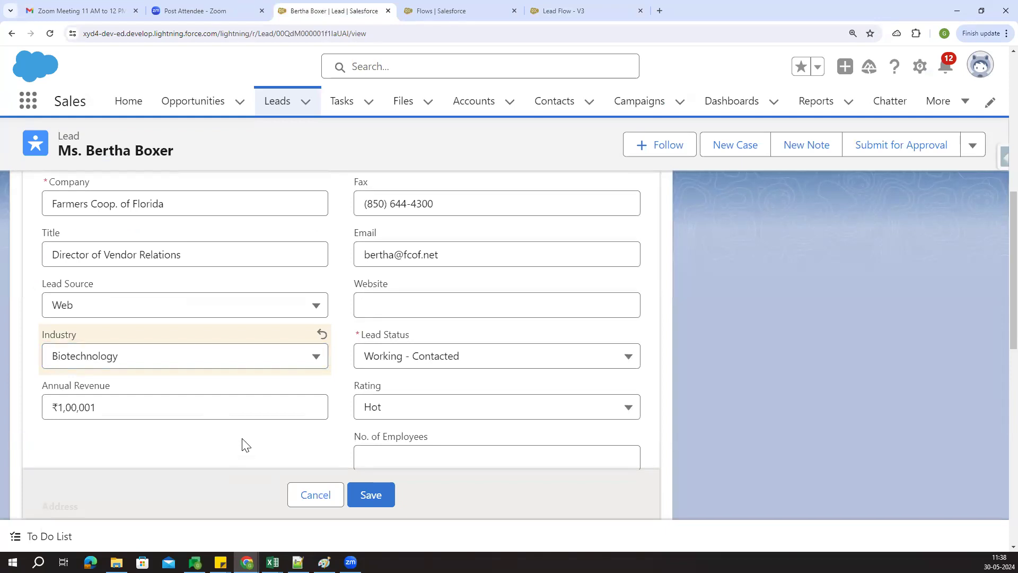
scroll(246, 445, down, 1)
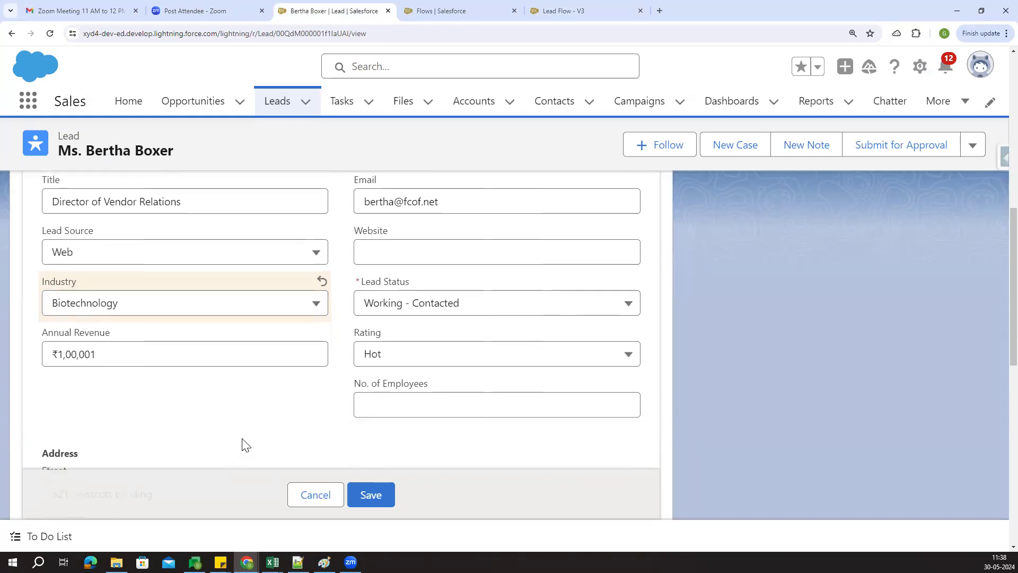
click(371, 494)
Read the custom error message under the Industry field
drag(43, 326, 219, 339)
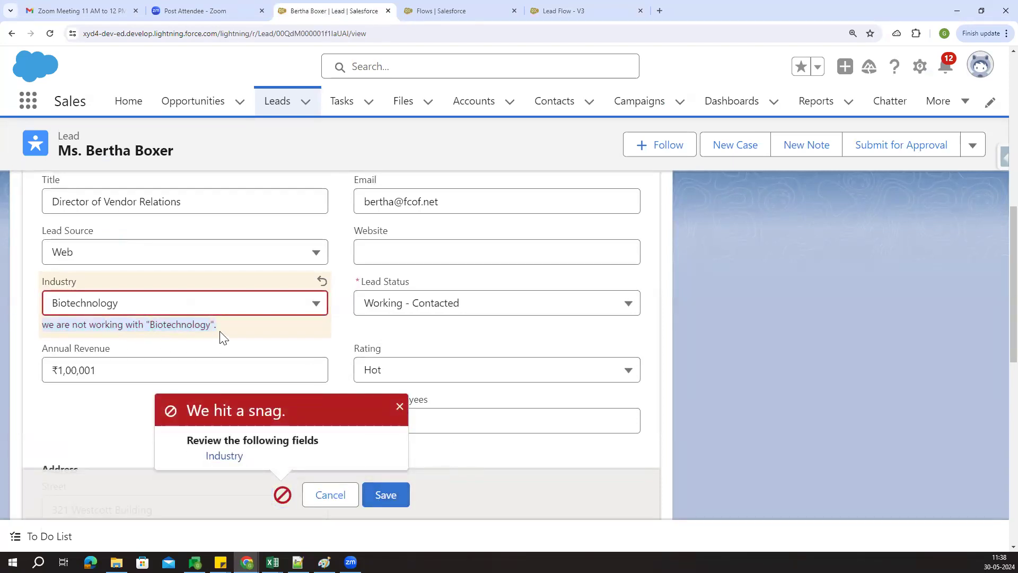
click(221, 337)
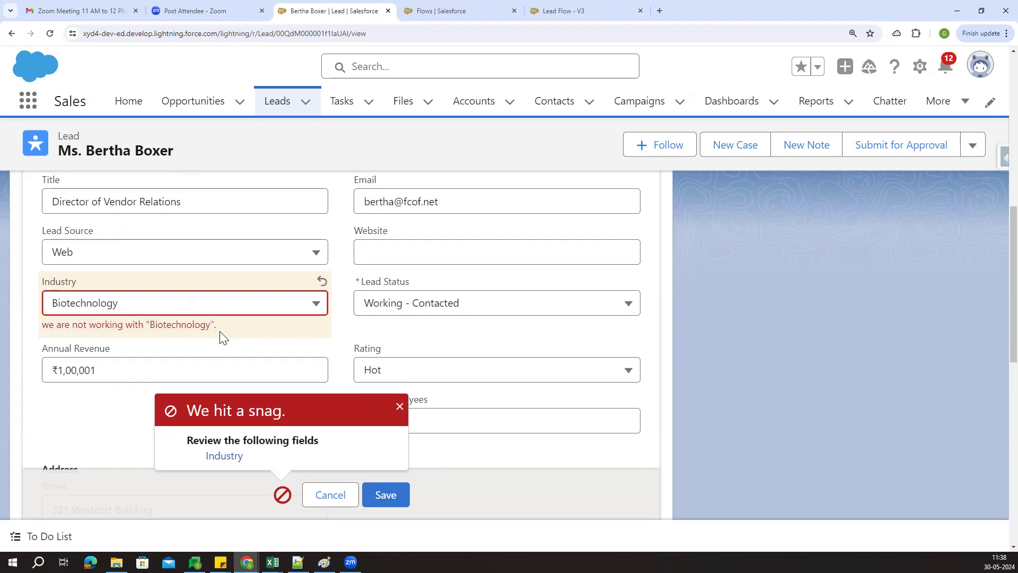
drag(63, 329, 215, 332)
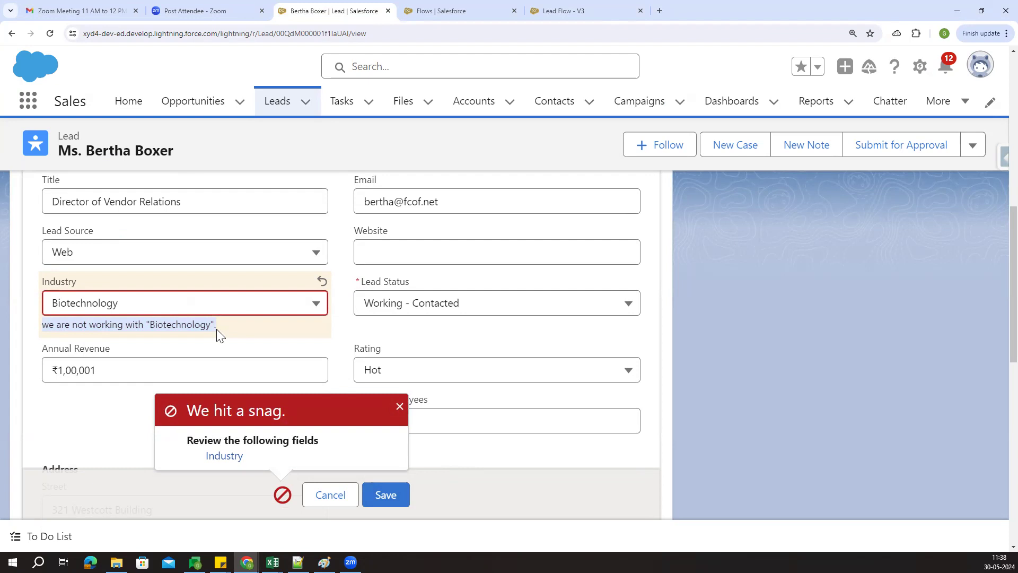
click(270, 346)
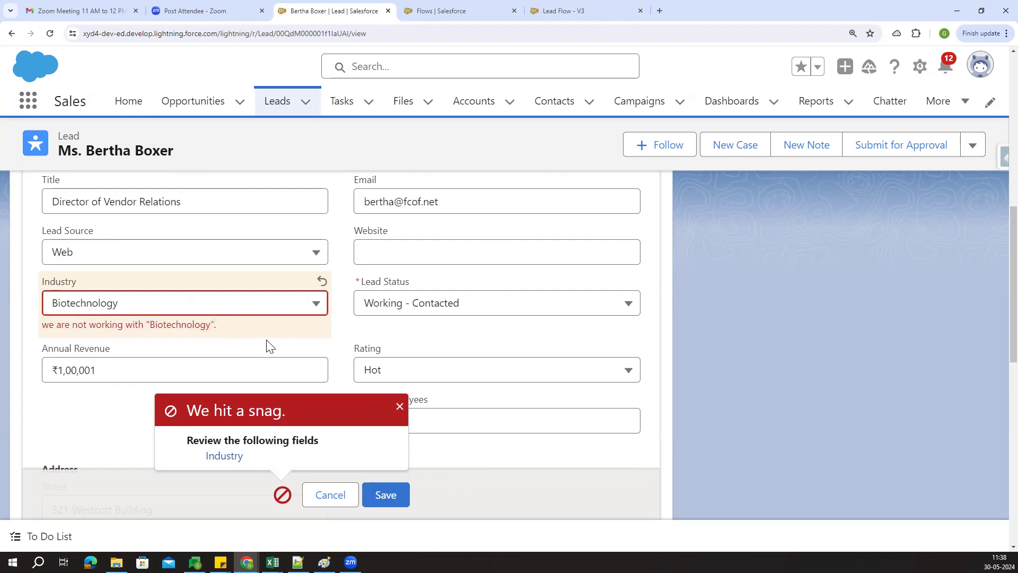
Dismiss the error pop-up and set the lead's Lead Source to Phone Inquiry
scroll(269, 346, up, 1)
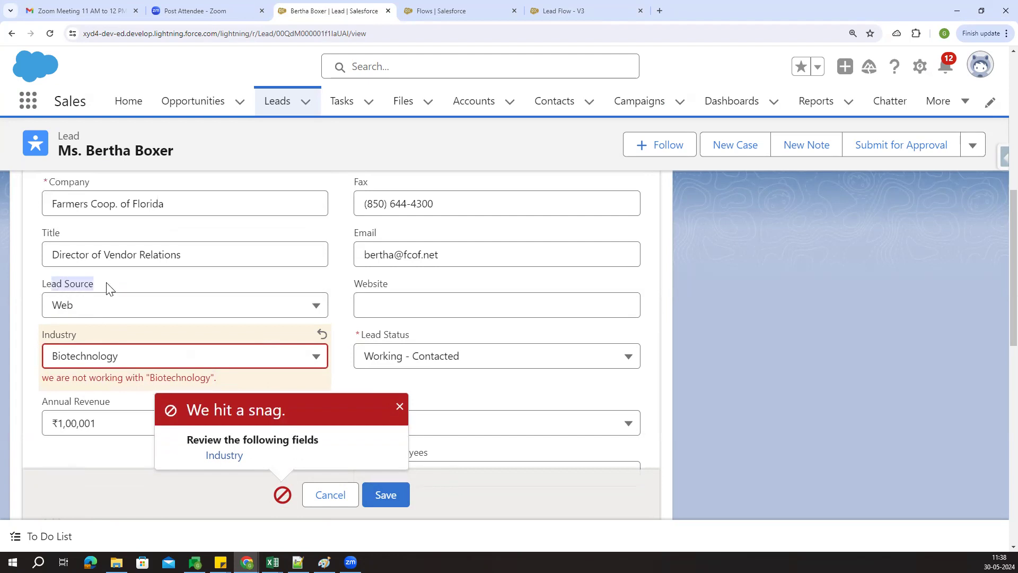
click(192, 313)
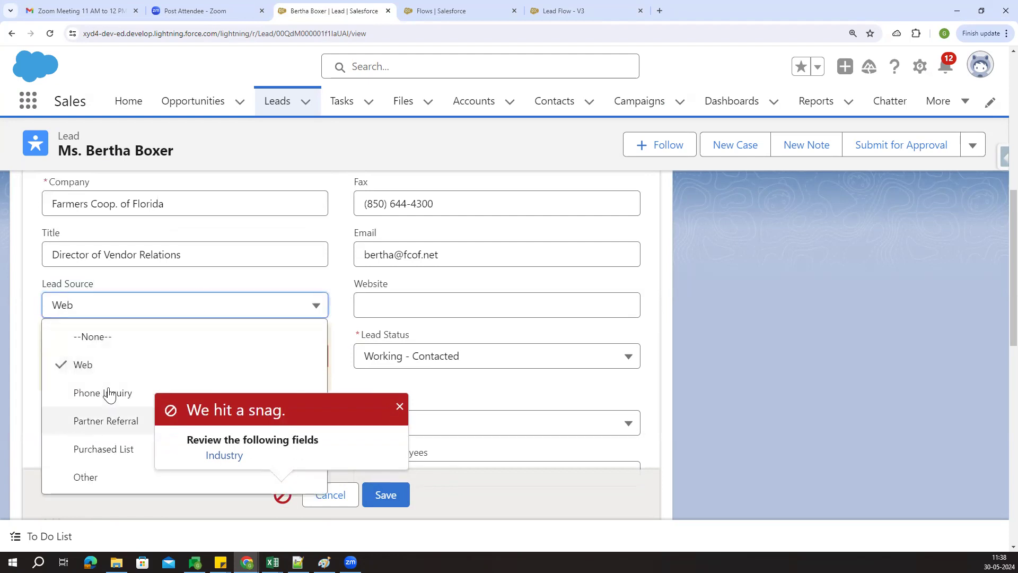
click(399, 406)
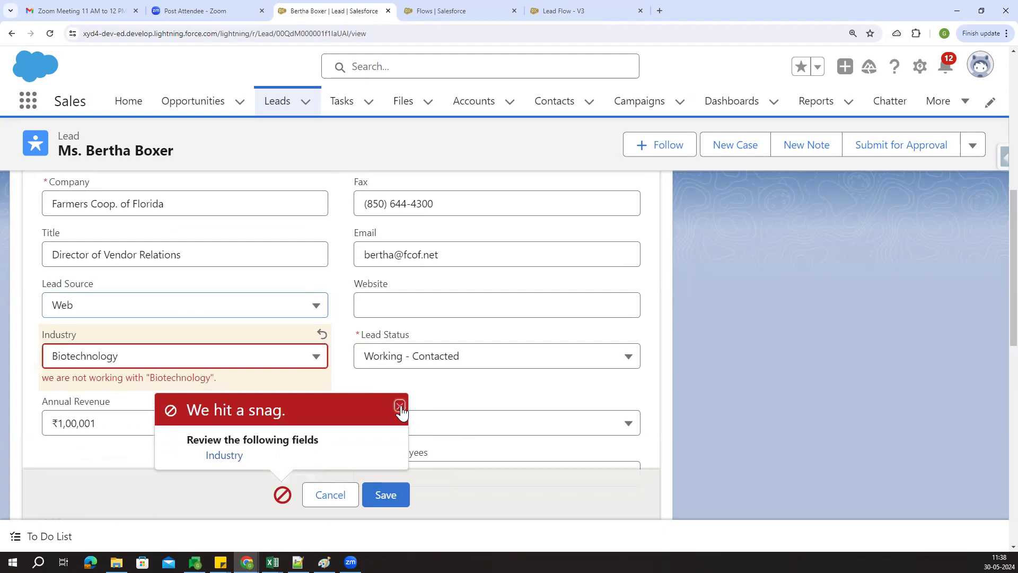
click(123, 311)
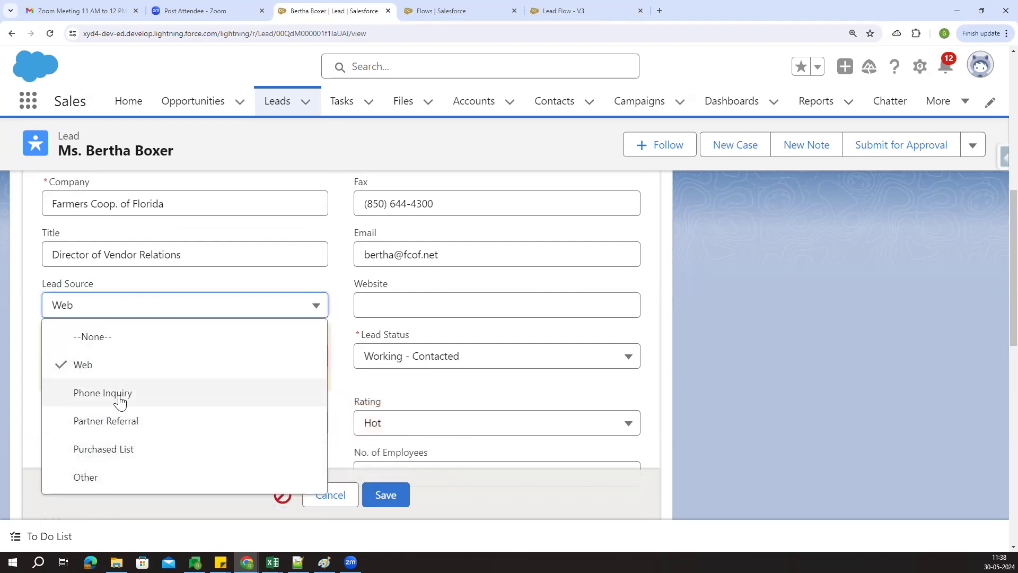
click(92, 395)
click(166, 338)
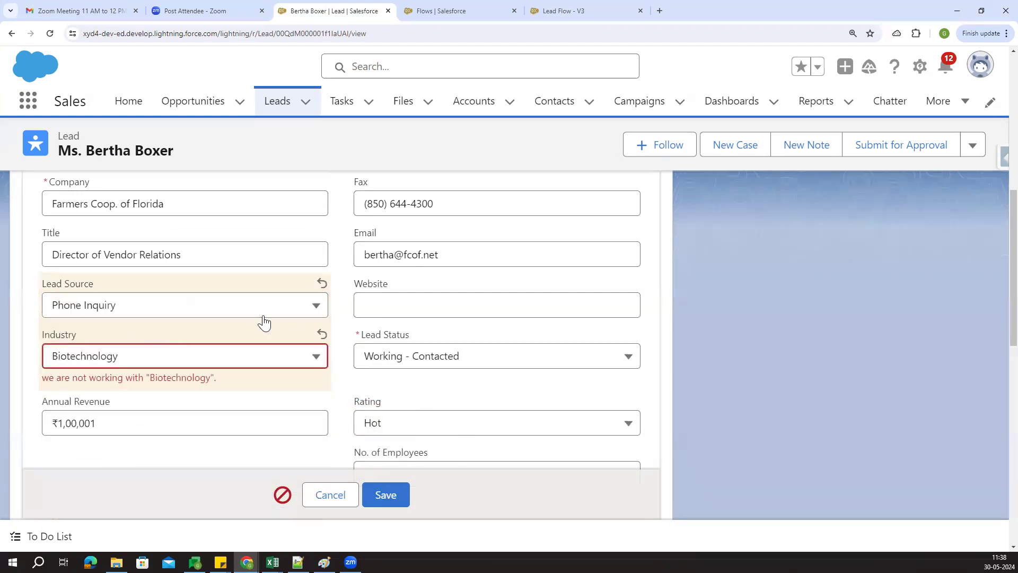
Examine the other editable lead fields, including Mobile and No. of Employees, alongside the Industry error, and cancel the edit
scroll(477, 318, up, 3)
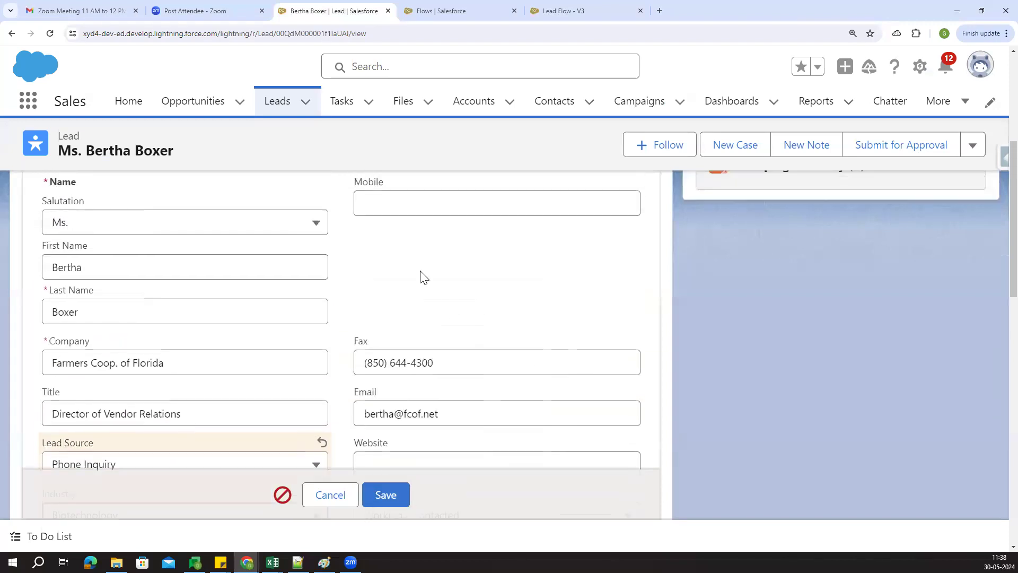
scroll(430, 249, up, 1)
click(404, 248)
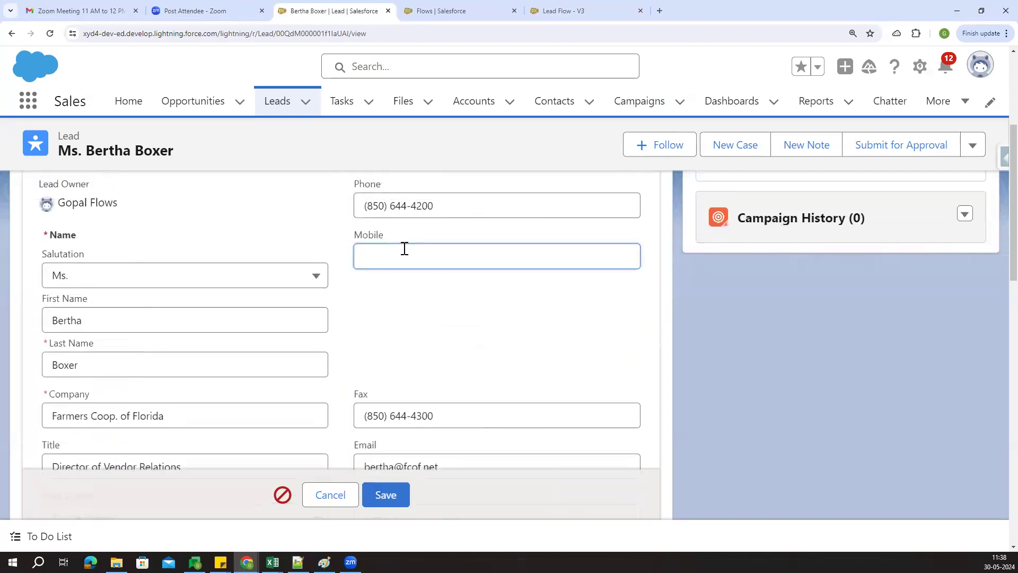
click(412, 325)
scroll(412, 325, down, 3)
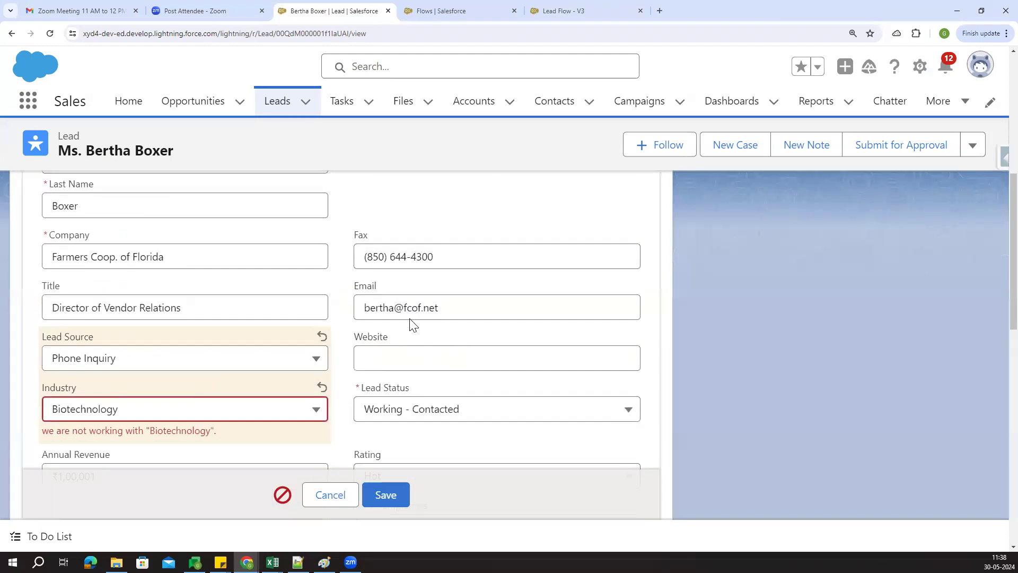
drag(84, 431, 252, 429)
click(266, 433)
scroll(249, 389, down, 5)
scroll(229, 387, up, 2)
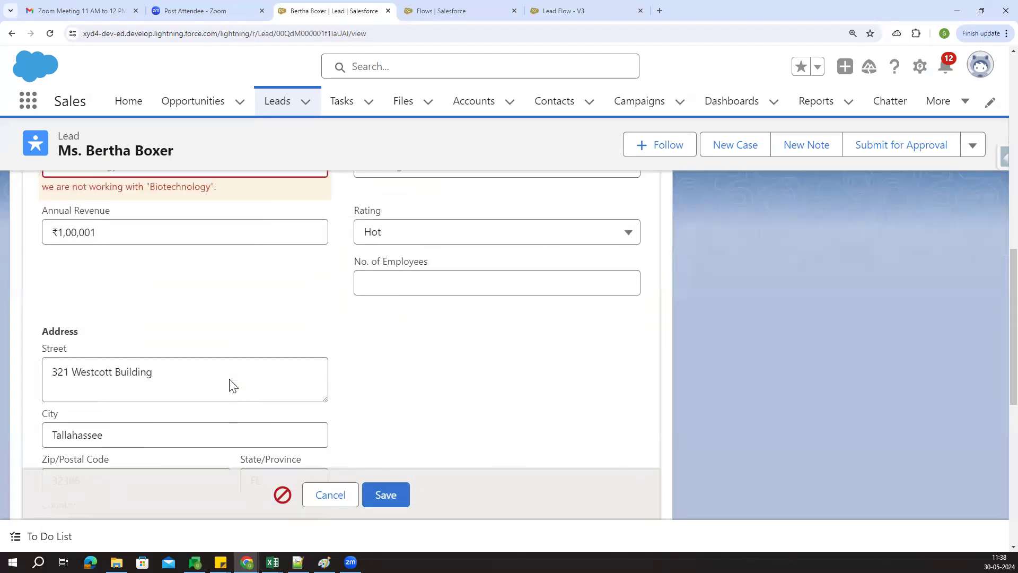
drag(41, 296, 144, 302)
click(147, 361)
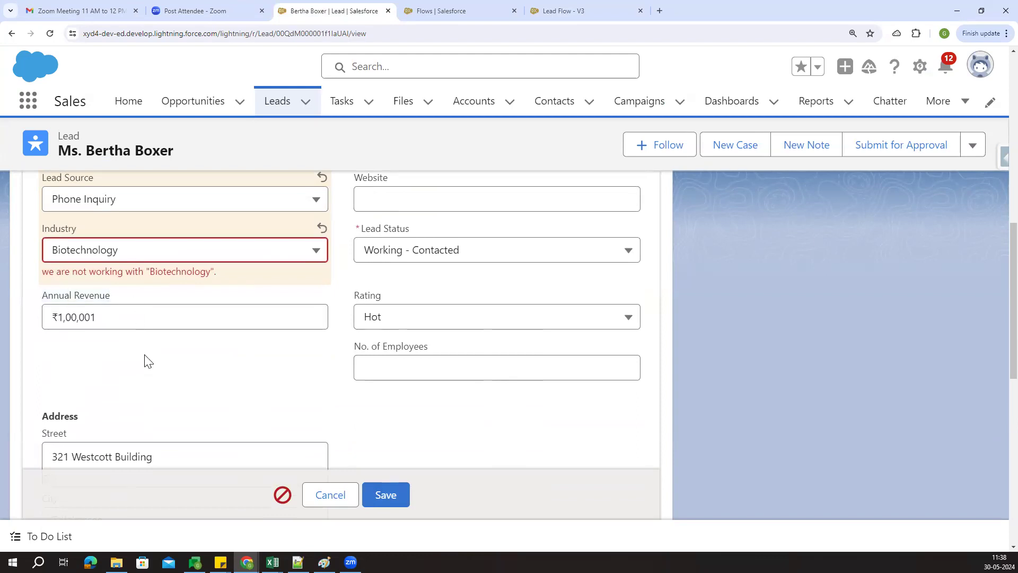
scroll(222, 406, up, 4)
scroll(411, 450, down, 3)
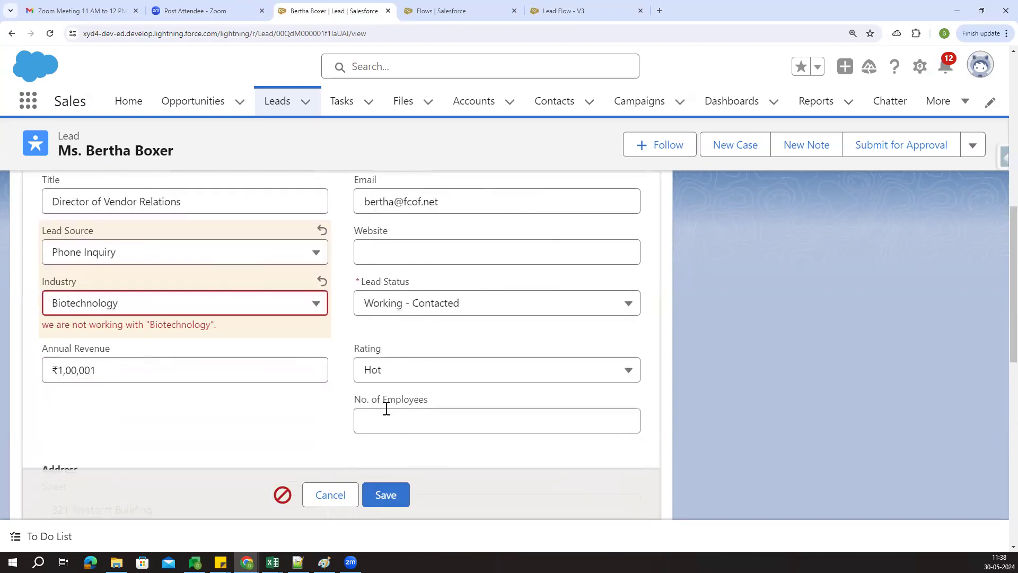
drag(349, 406, 435, 403)
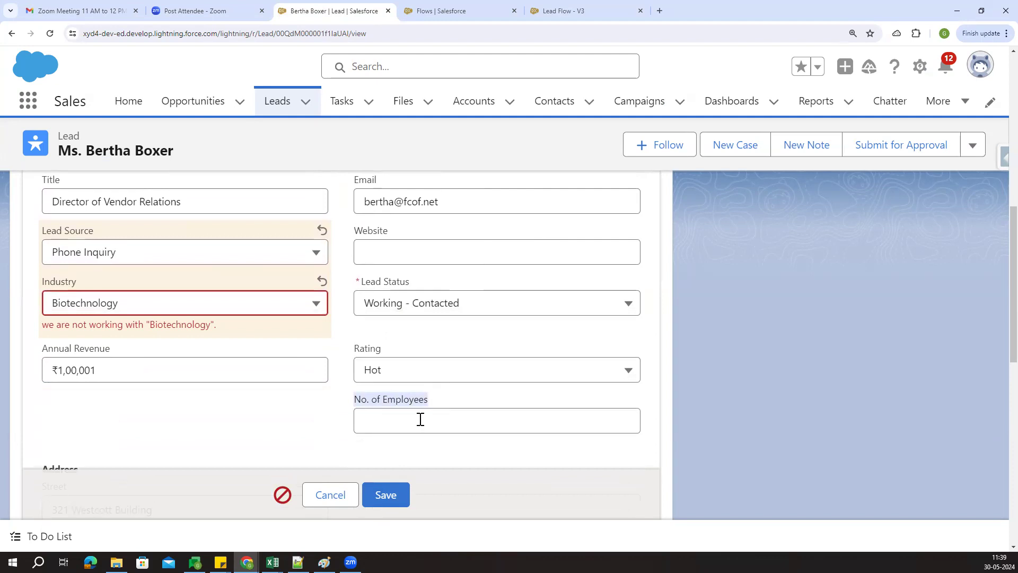
click(420, 420)
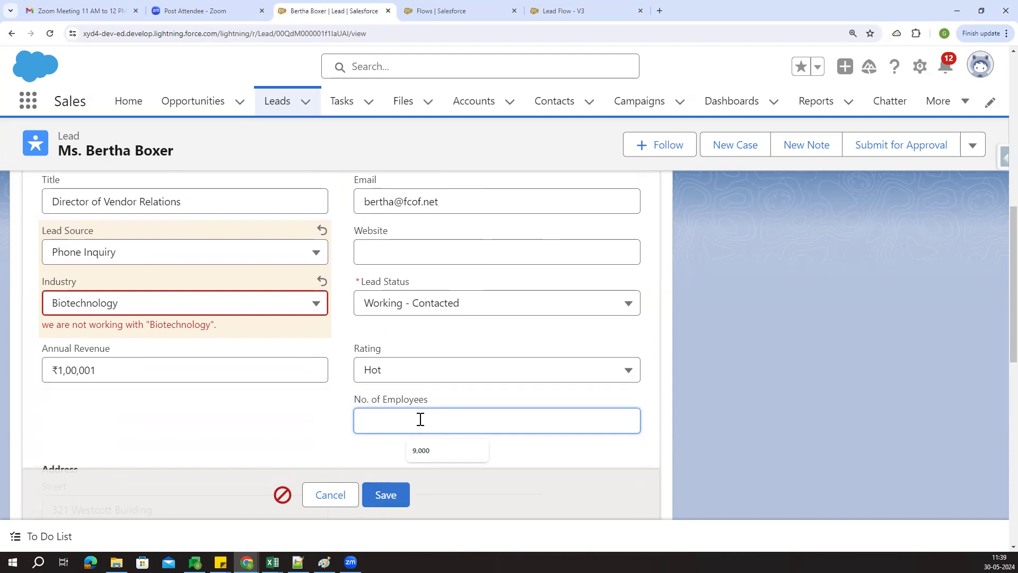
click(255, 444)
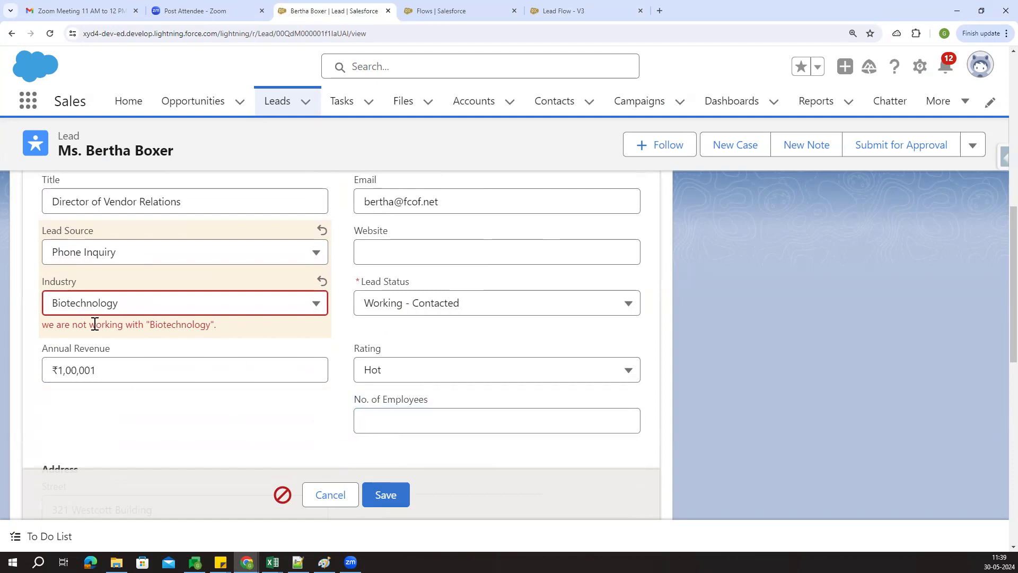
drag(95, 324, 295, 336)
click(305, 494)
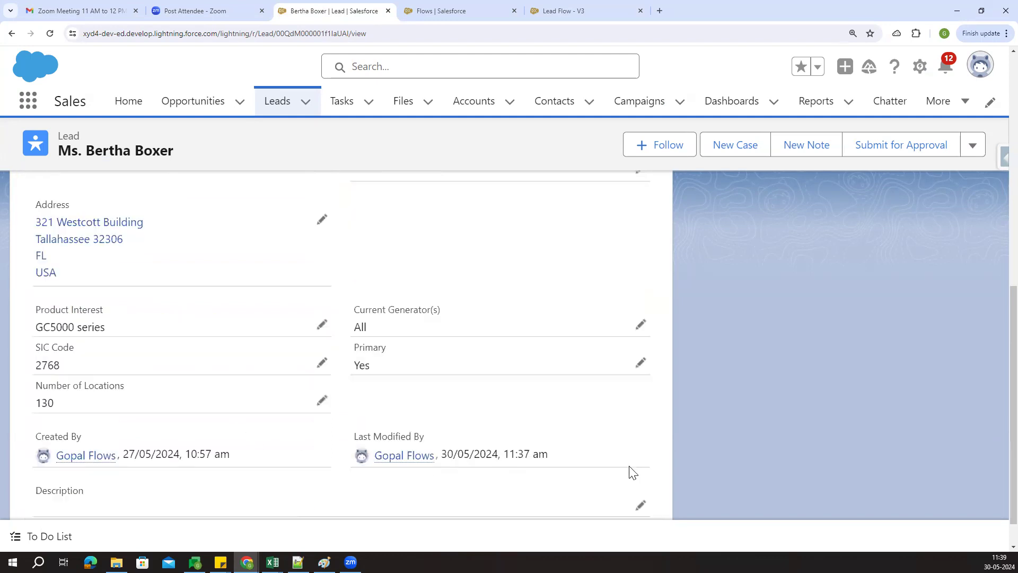
Switch to the Lead Flow canvas and zoom the page out to review all decision branches together
click(565, 9)
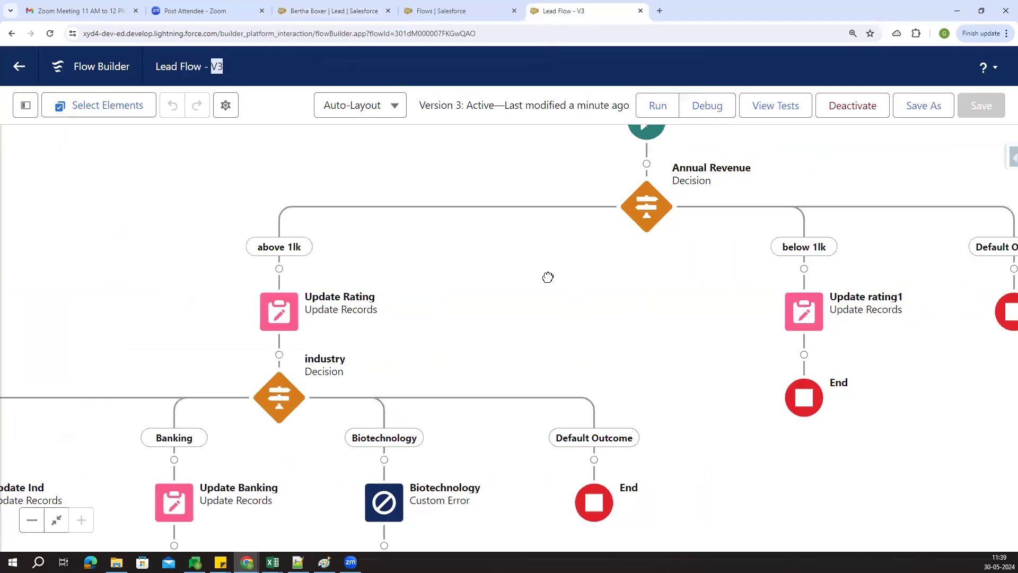
click(995, 35)
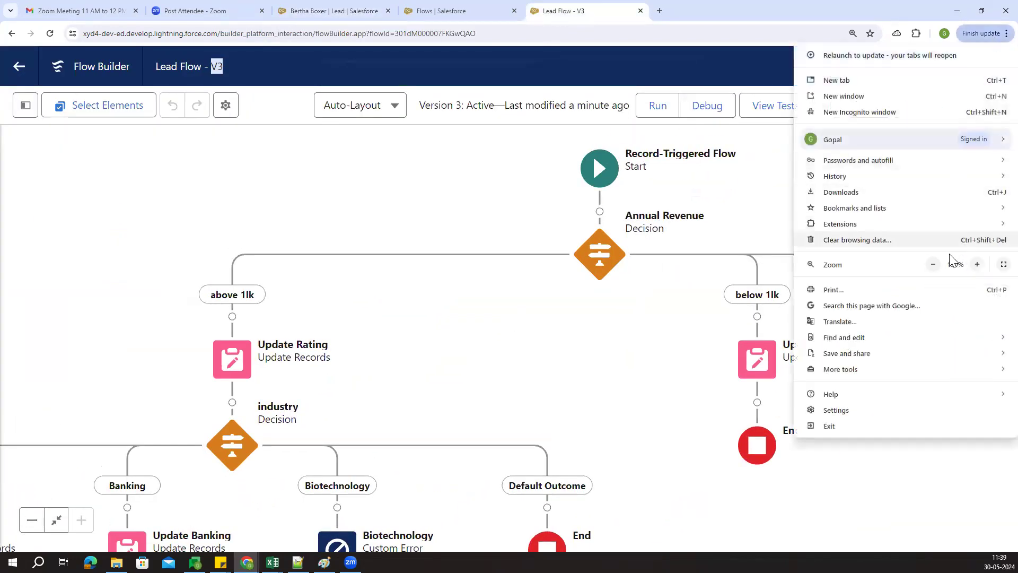
click(933, 264)
click(933, 264)
click(644, 309)
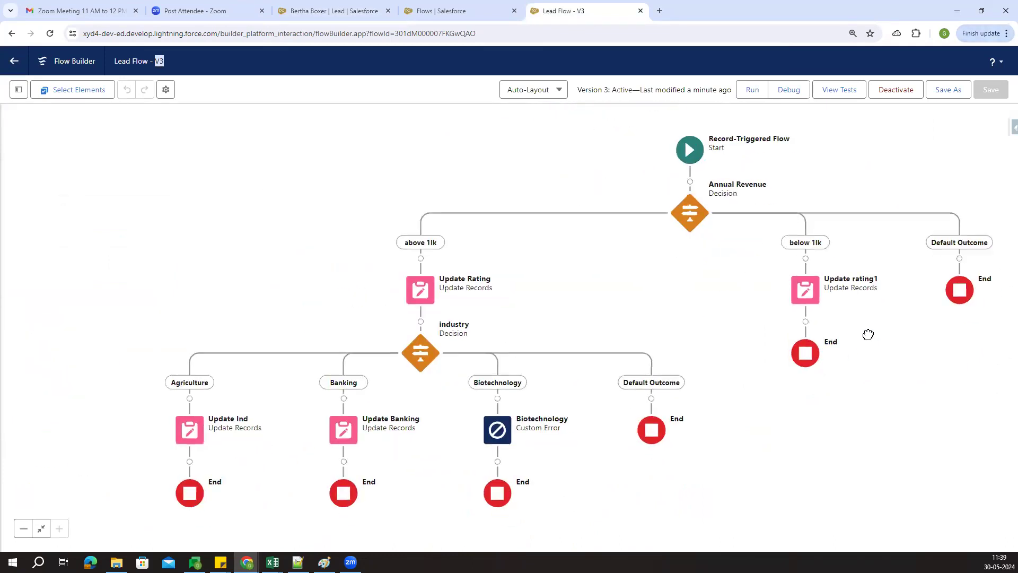
drag(663, 301, 649, 302)
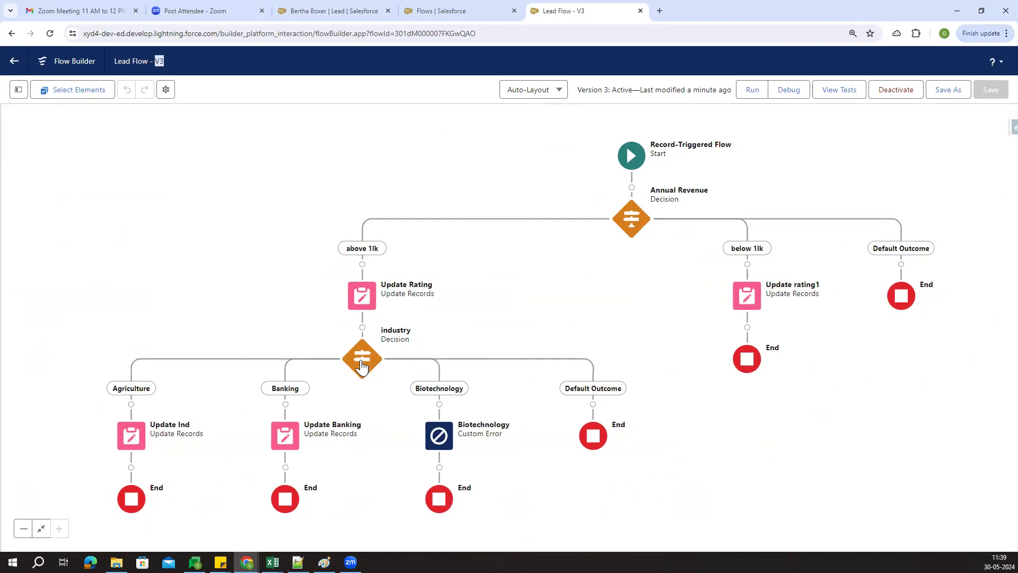
drag(575, 297, 552, 293)
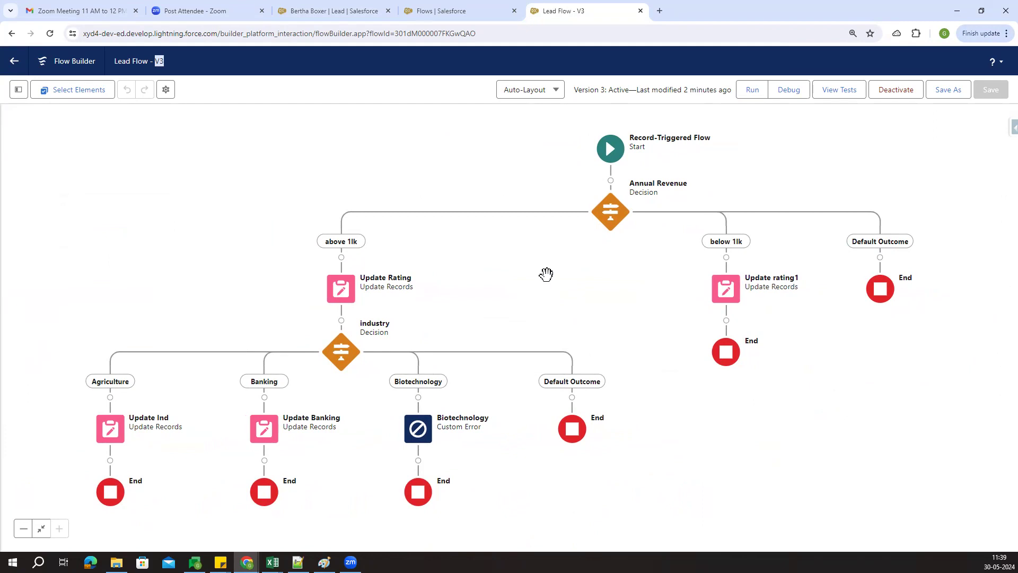
Open the Annual Revenue decision for editing and add a new outcome to it
click(399, 64)
double_click(613, 215)
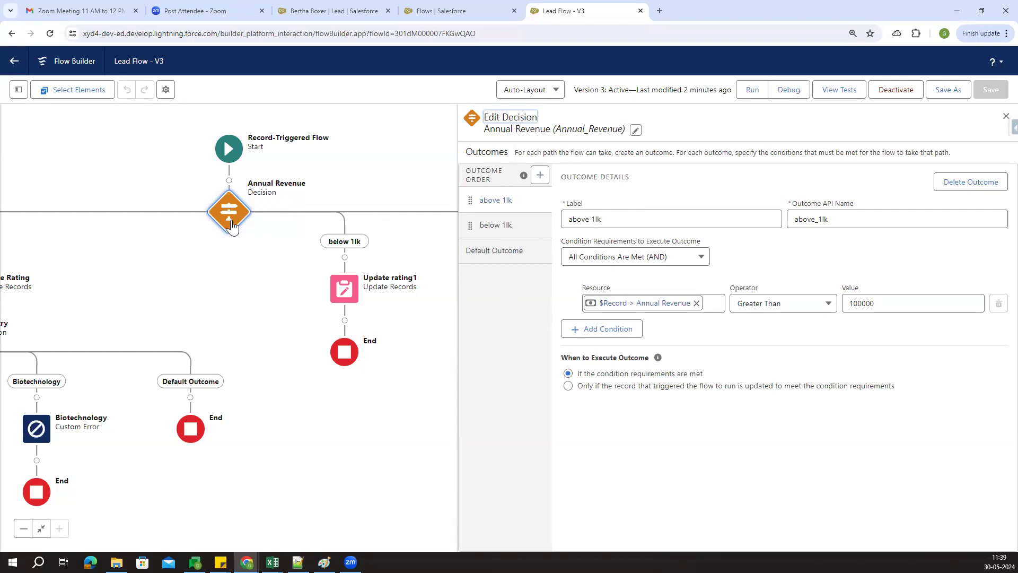
click(539, 176)
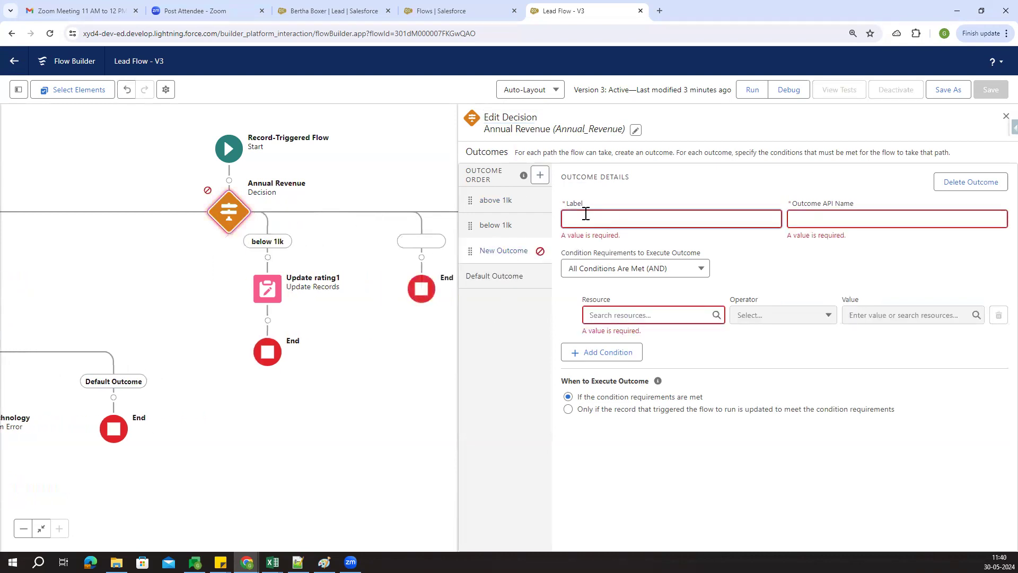
click(1005, 33)
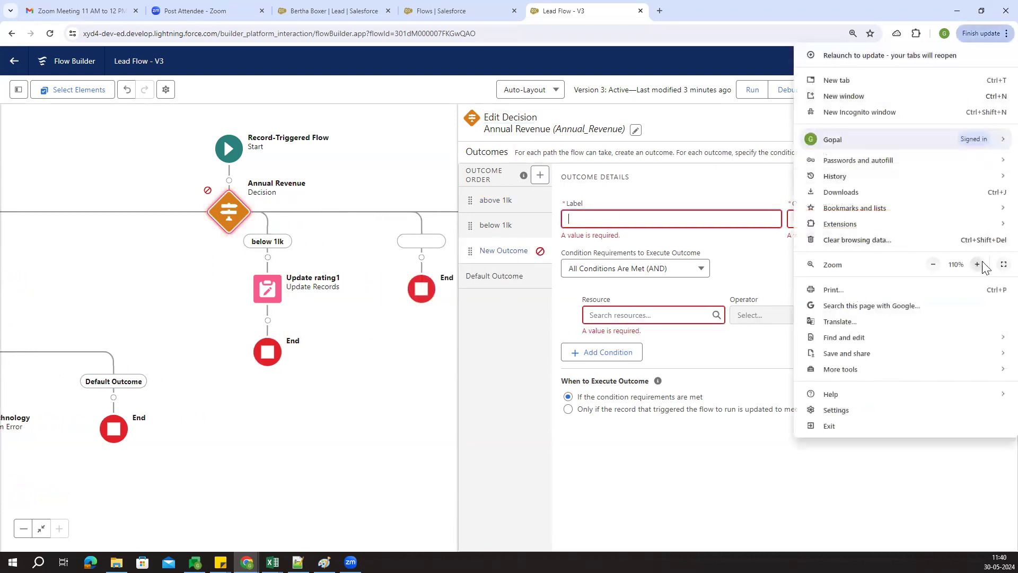
click(977, 264)
click(977, 264)
click(703, 223)
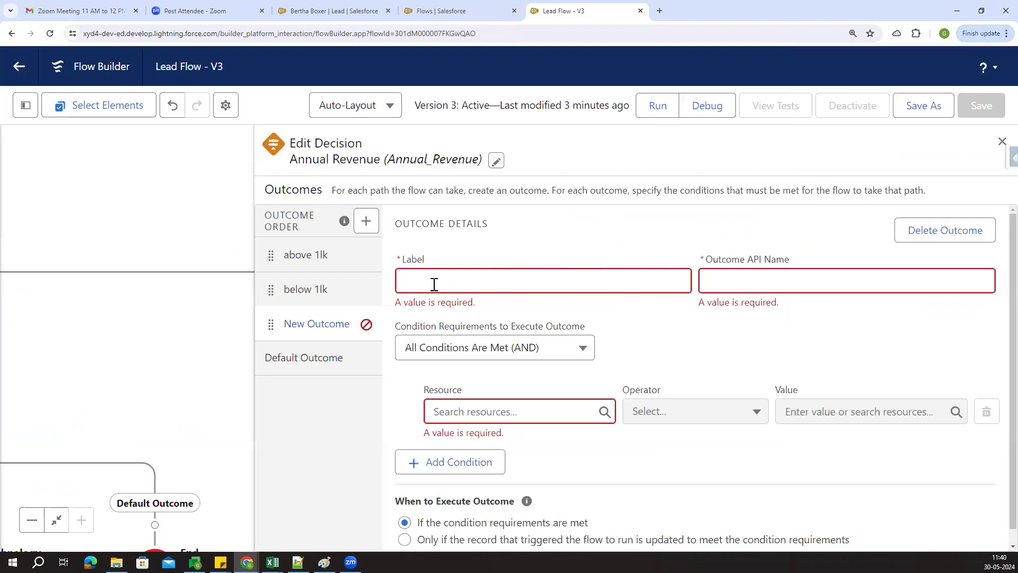
Choose the triggering lead record's NumberOfEmployees field as the resource of the new outcome's condition
click(580, 411)
scroll(568, 456, down, 3)
scroll(541, 451, down, 10)
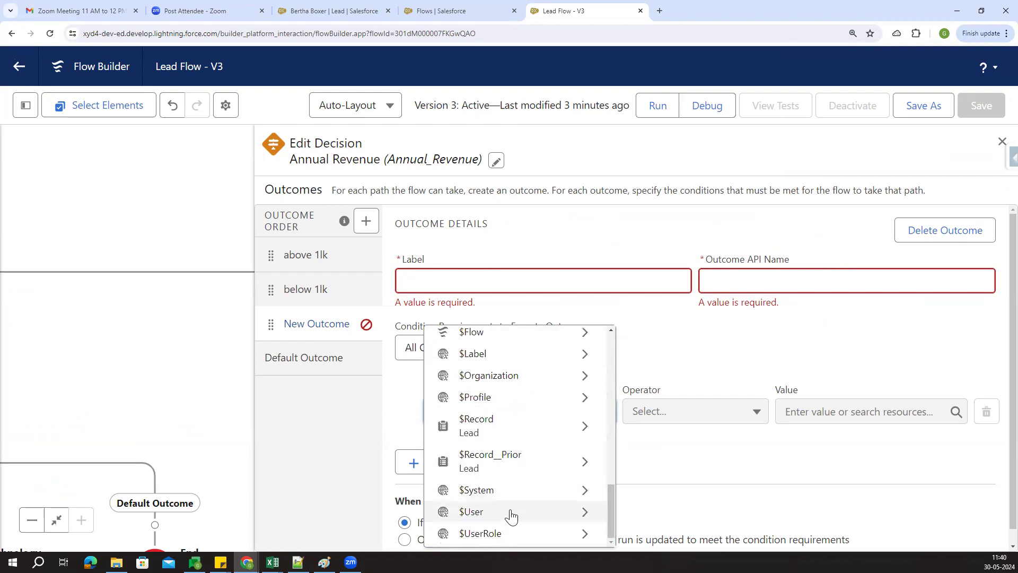
click(466, 425)
scroll(533, 477, down, 3)
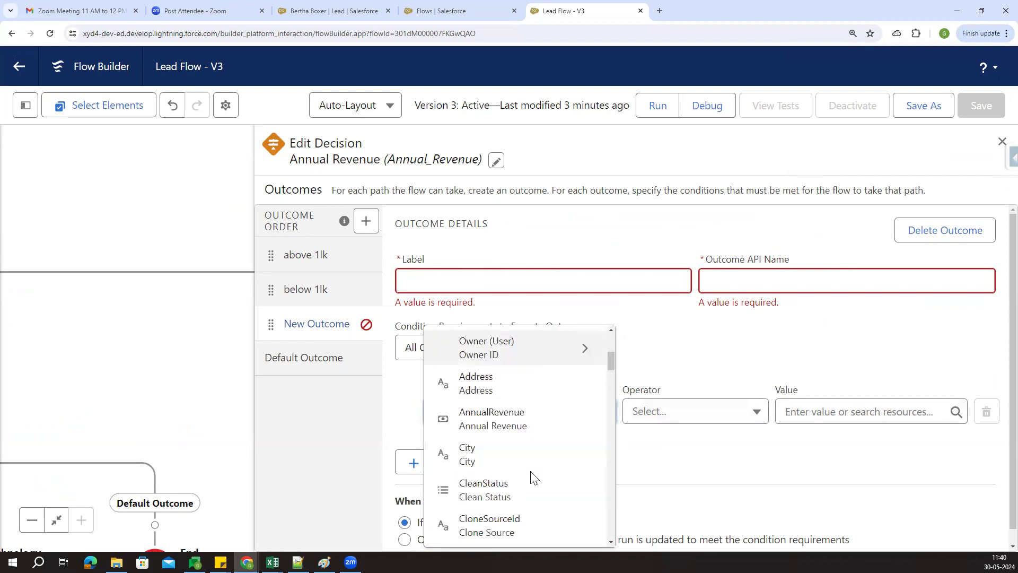
scroll(519, 445, down, 2)
scroll(517, 445, down, 7)
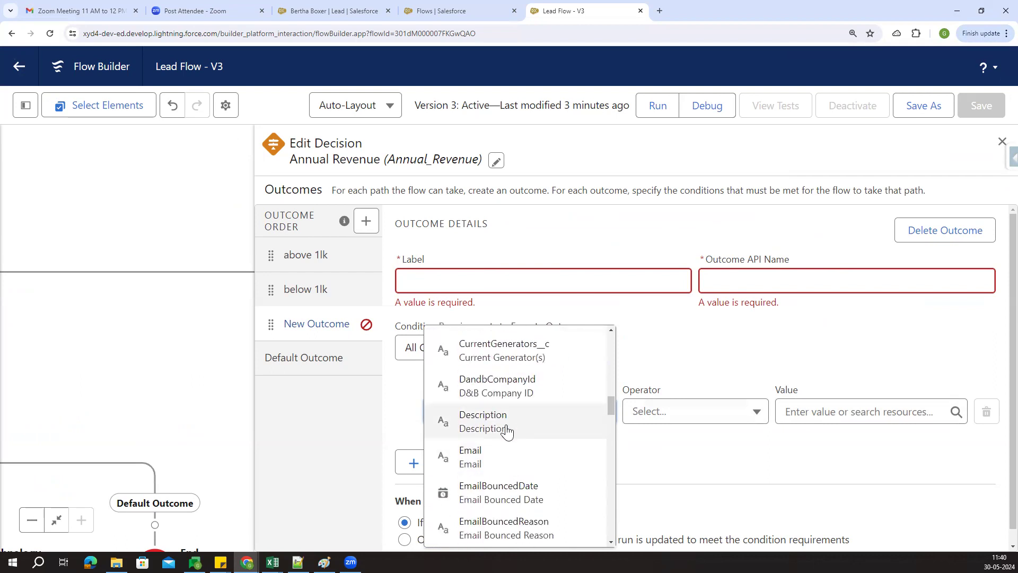
scroll(507, 431, down, 8)
scroll(505, 431, down, 10)
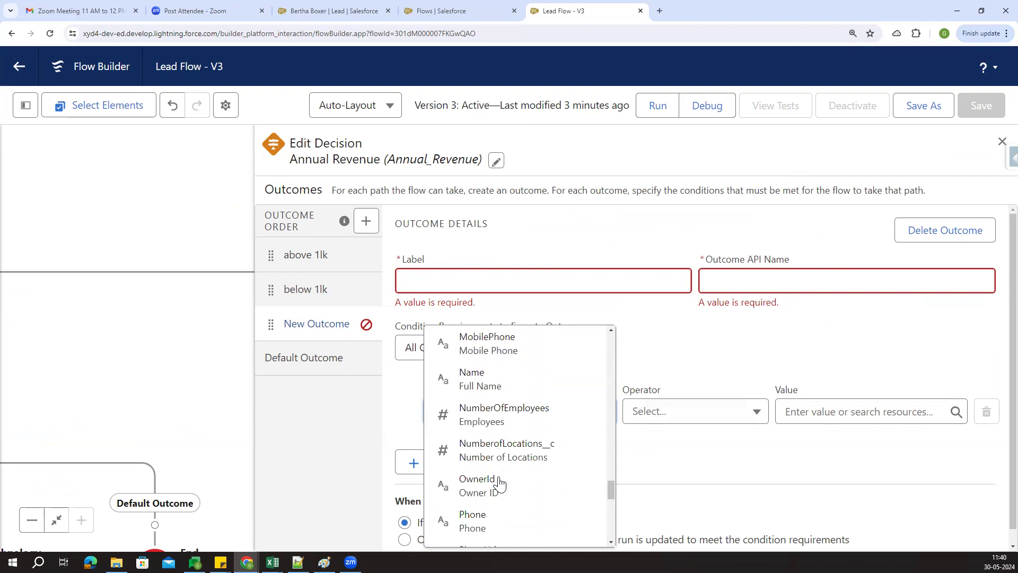
click(504, 415)
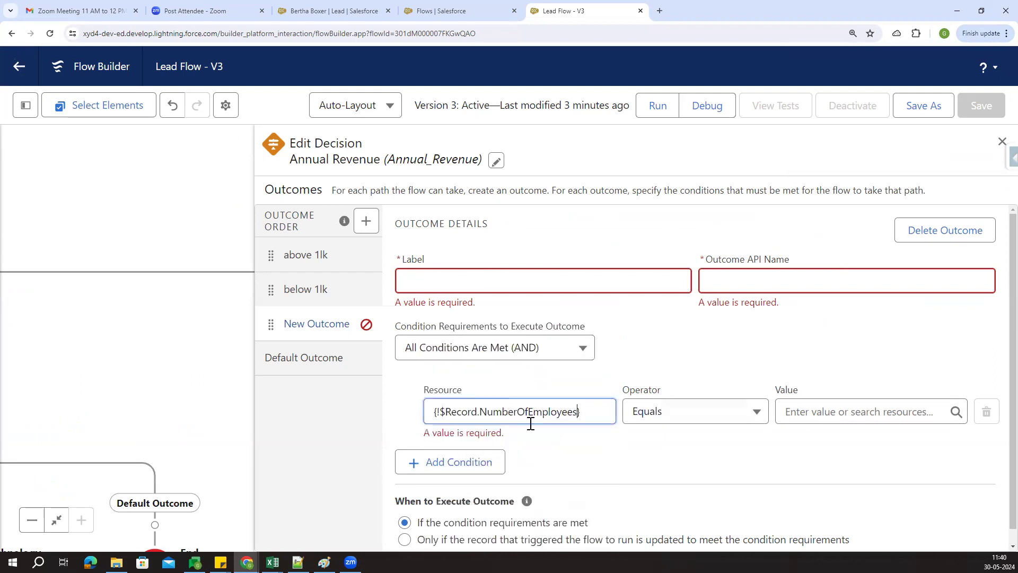
Complete the employees condition with the Equals operator and a value of 100
click(694, 413)
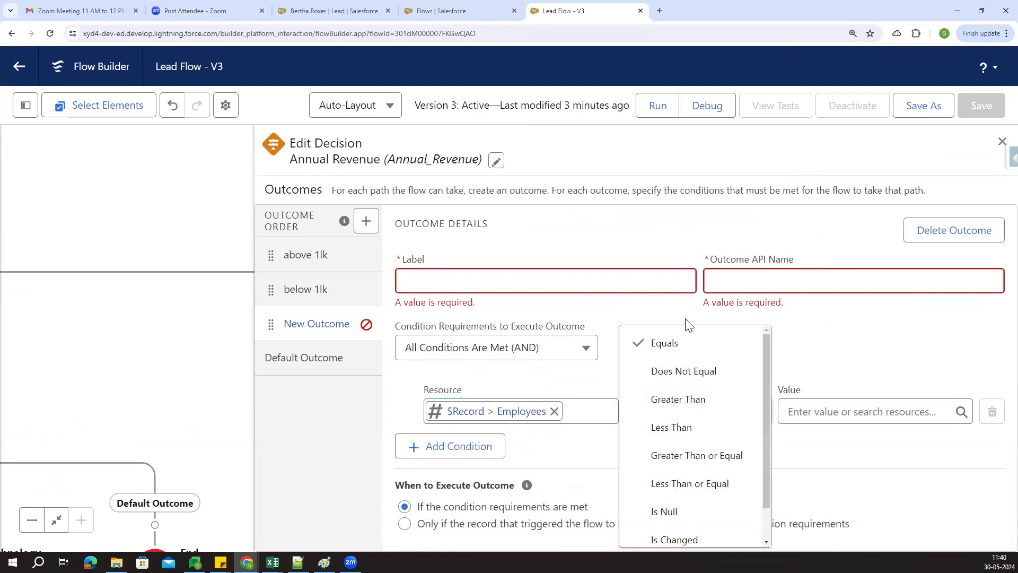
click(687, 344)
click(797, 412)
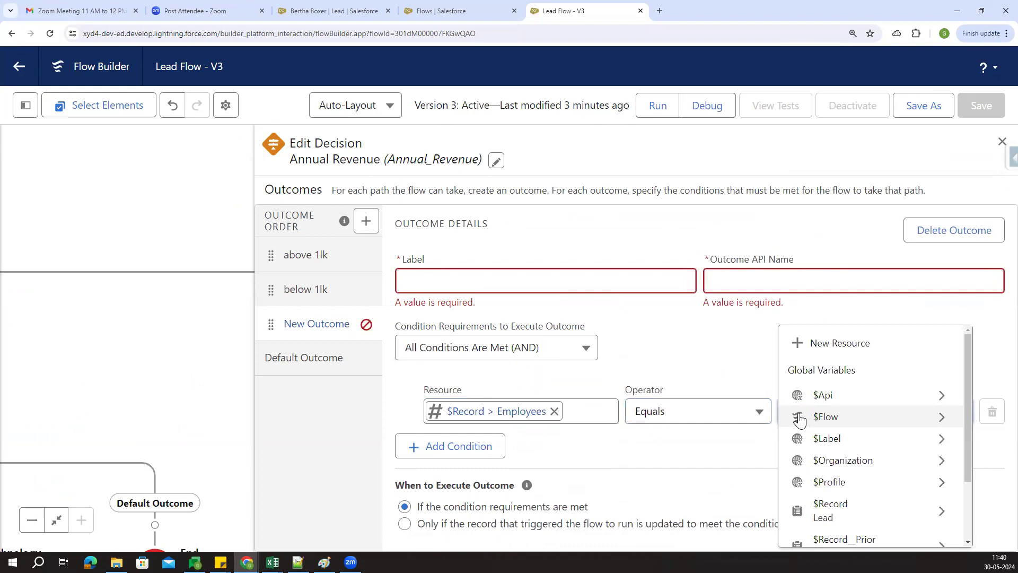
text(100)
click(834, 499)
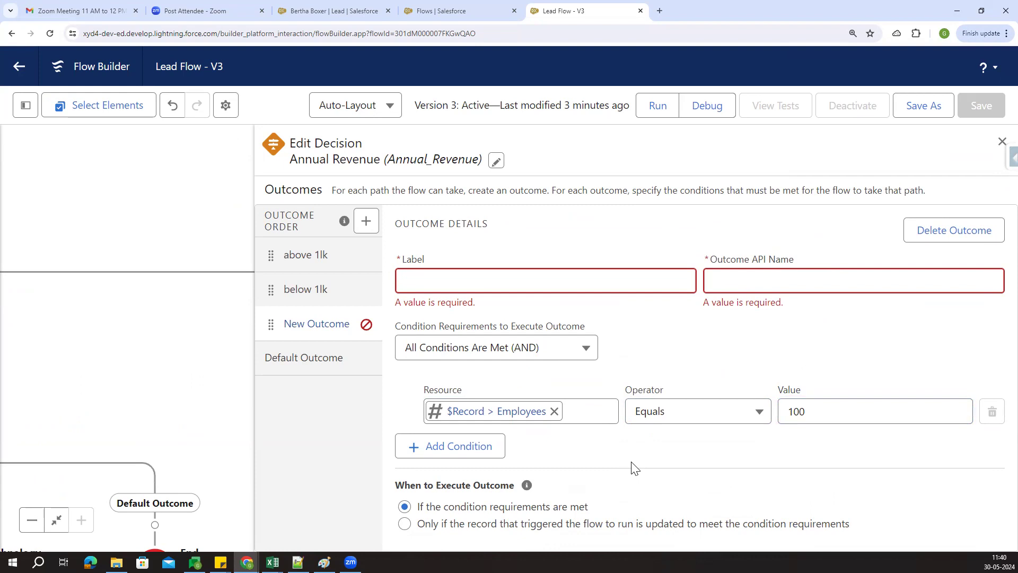
Label the new outcome "no" and close the Annual Revenue decision editor
click(480, 275)
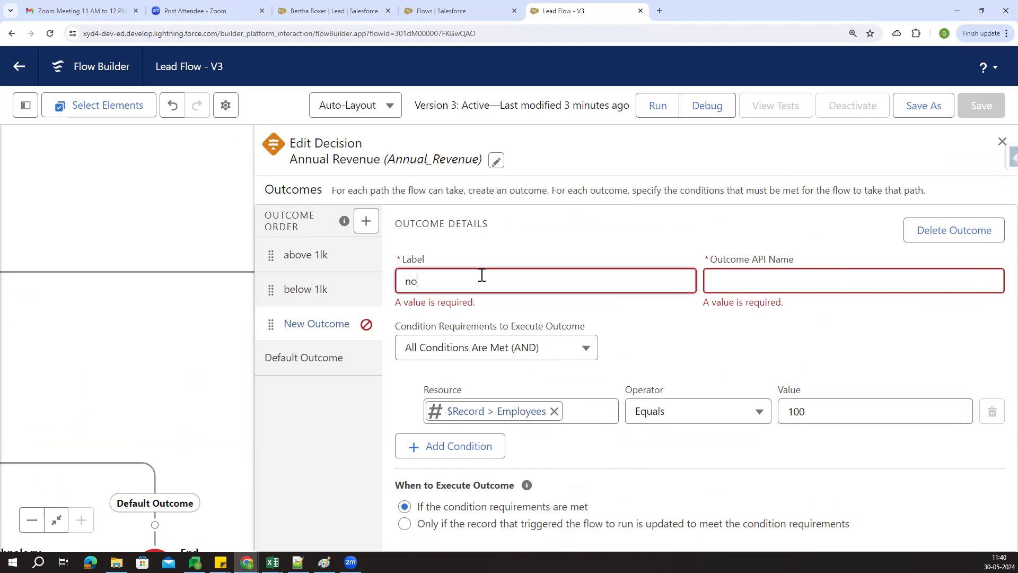
click(538, 236)
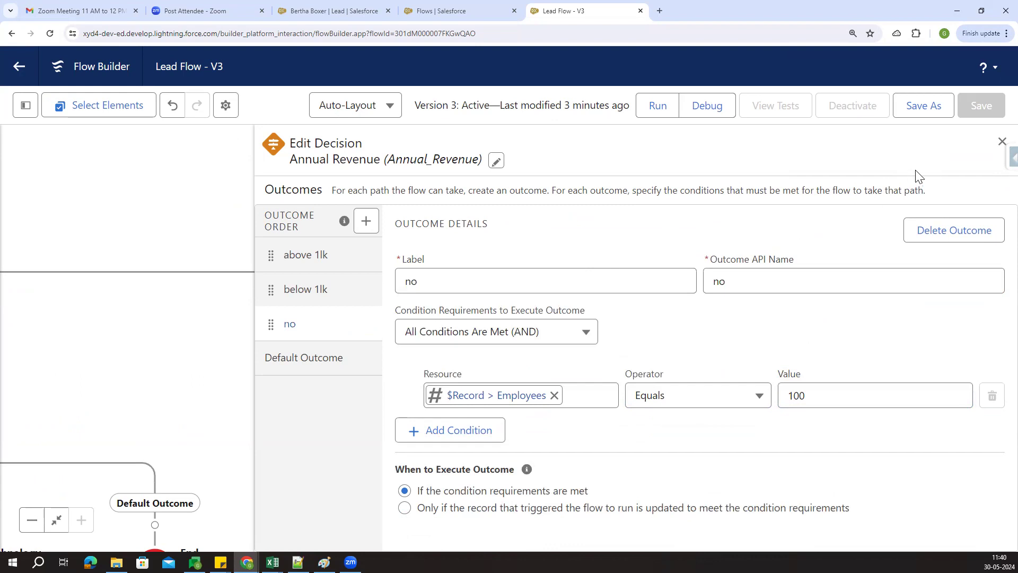
click(1001, 141)
Examine how the new outcome's path sits beside the above 1lk, below 1lk and industry branches across the whole flow
drag(502, 484, 648, 435)
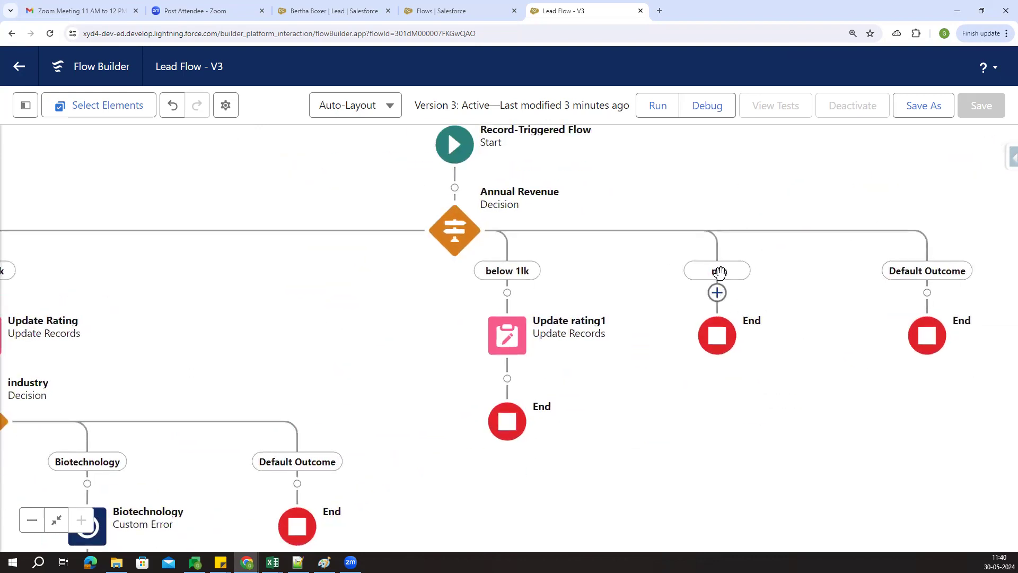
drag(669, 424, 722, 393)
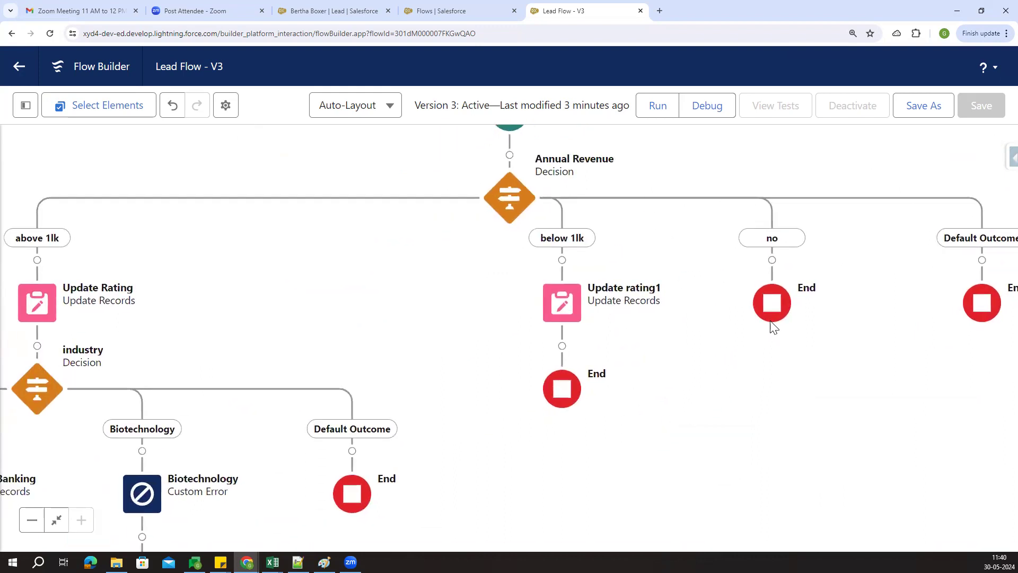
drag(764, 327, 775, 336)
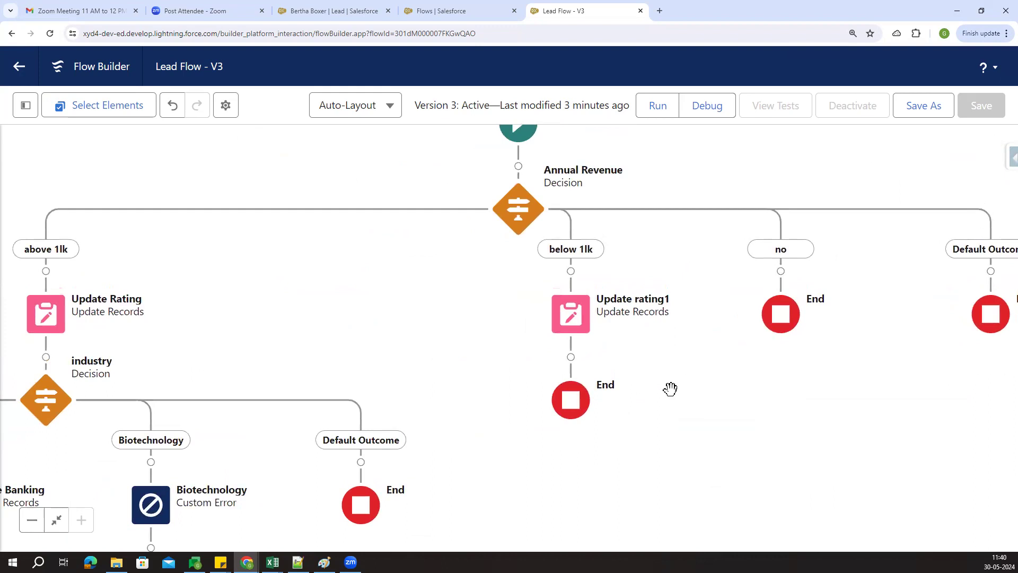
drag(554, 473, 725, 382)
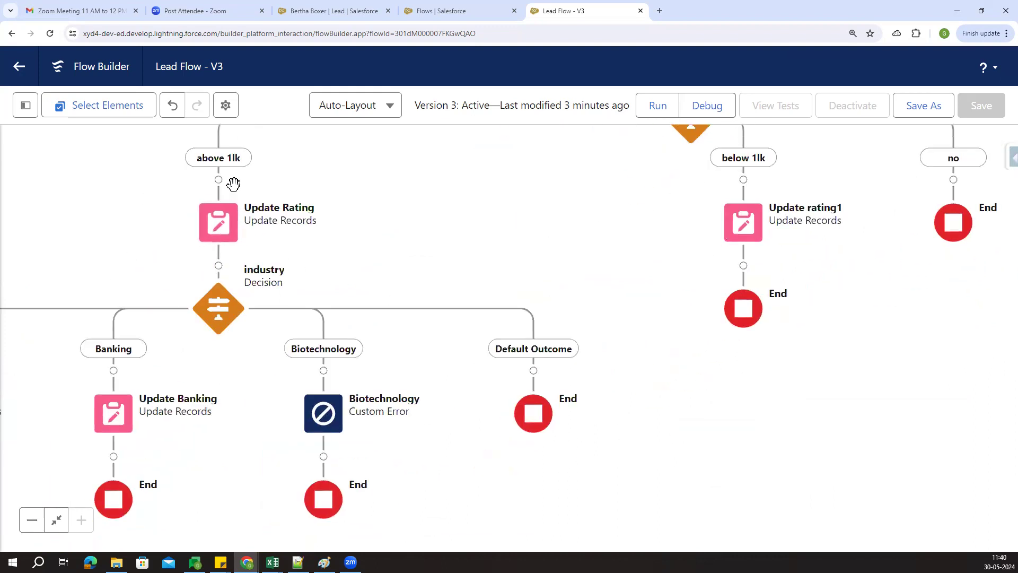
drag(505, 243, 373, 325)
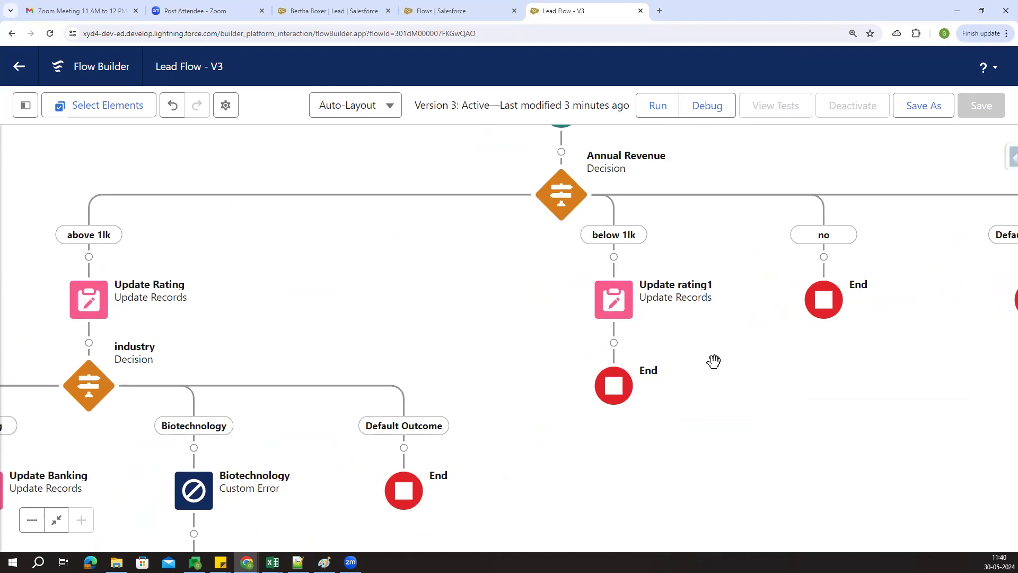
drag(865, 347, 791, 383)
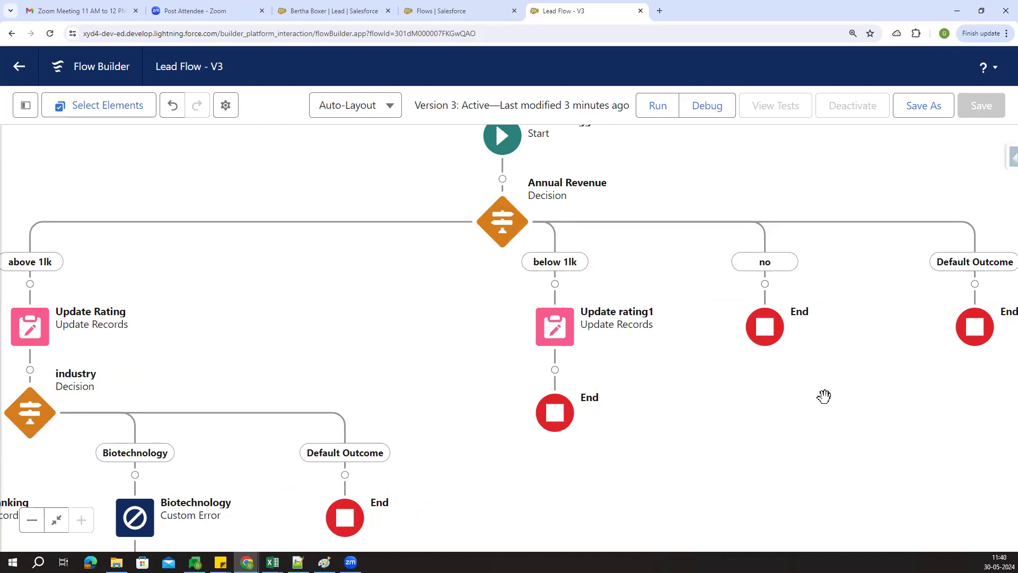
drag(702, 423, 819, 392)
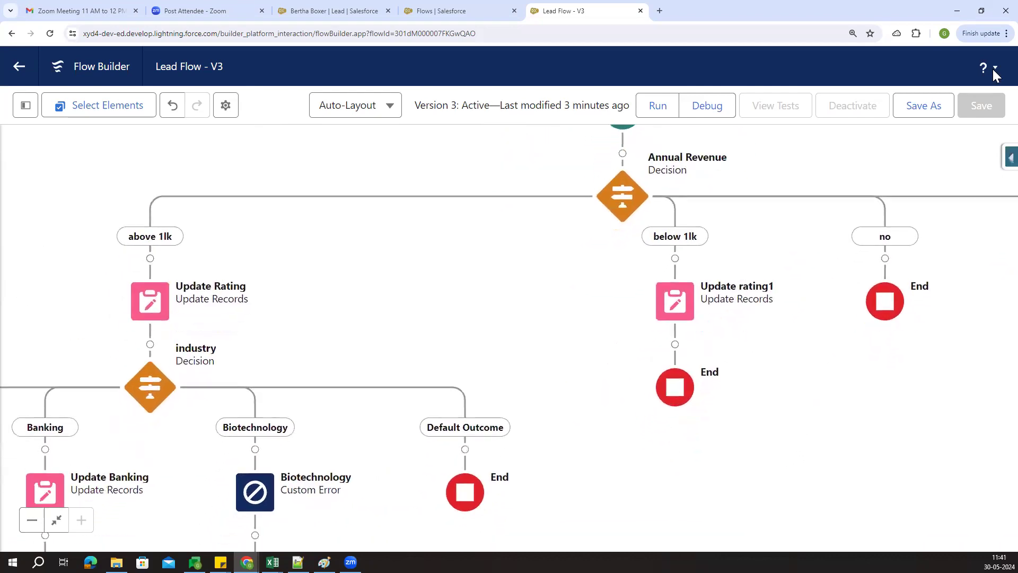
click(993, 34)
click(935, 267)
click(934, 267)
drag(681, 358, 840, 393)
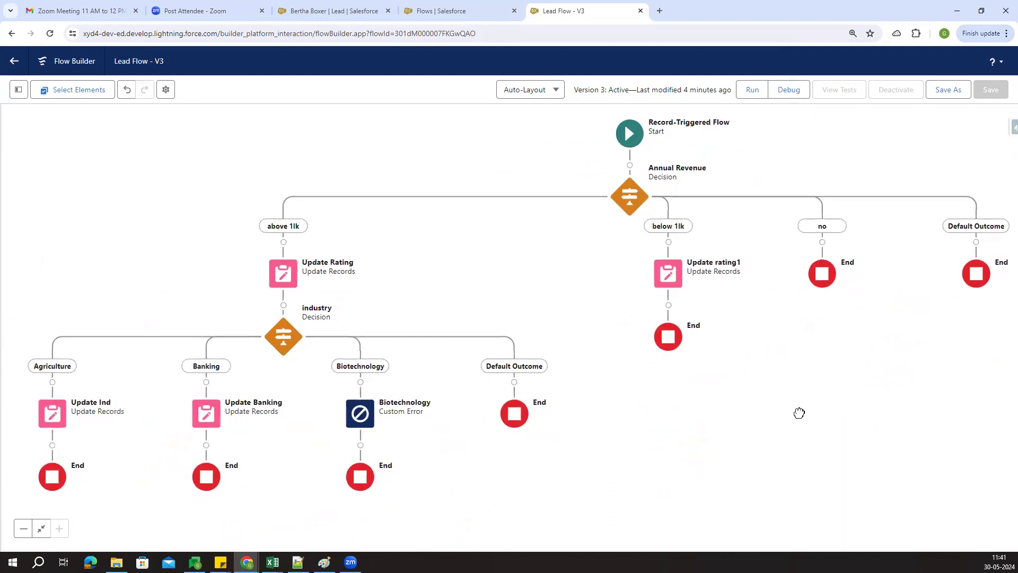